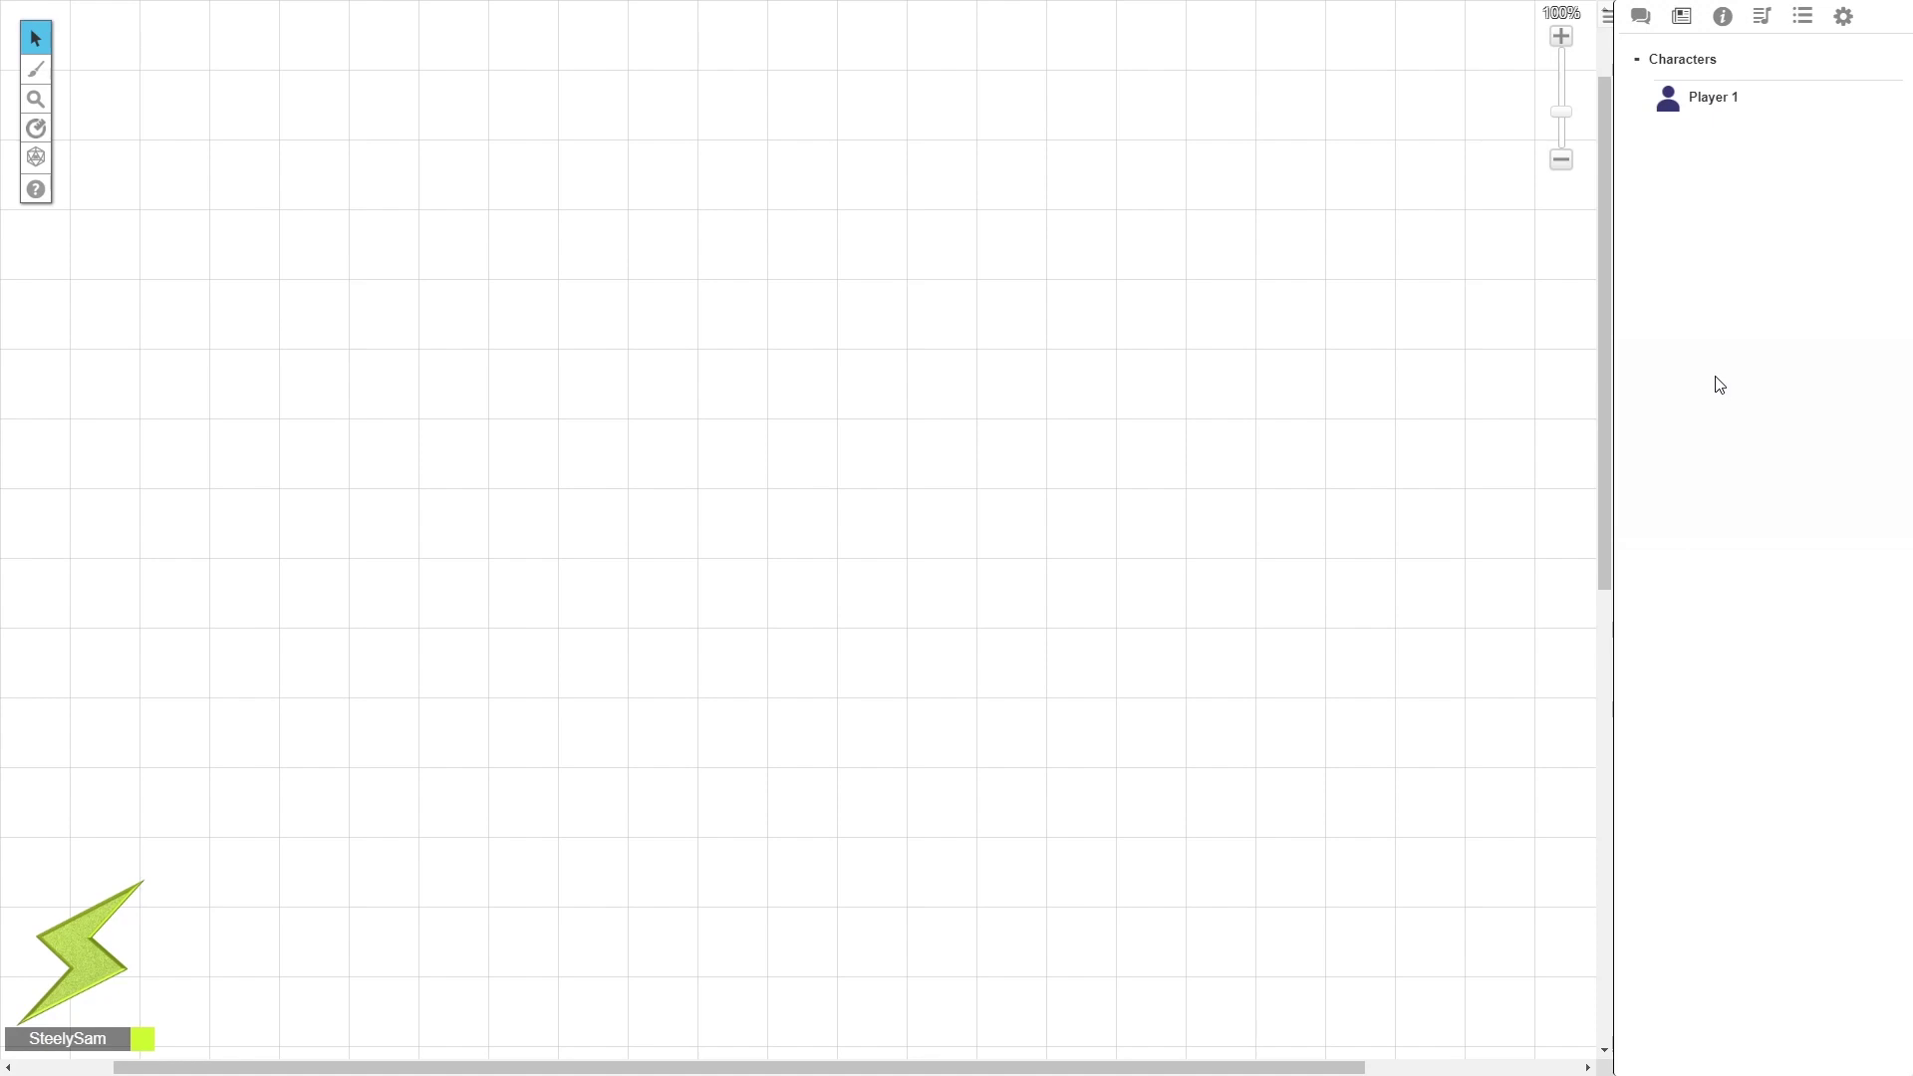
Open the Player 1 character sheet and create the character as an NPC
click(1715, 99)
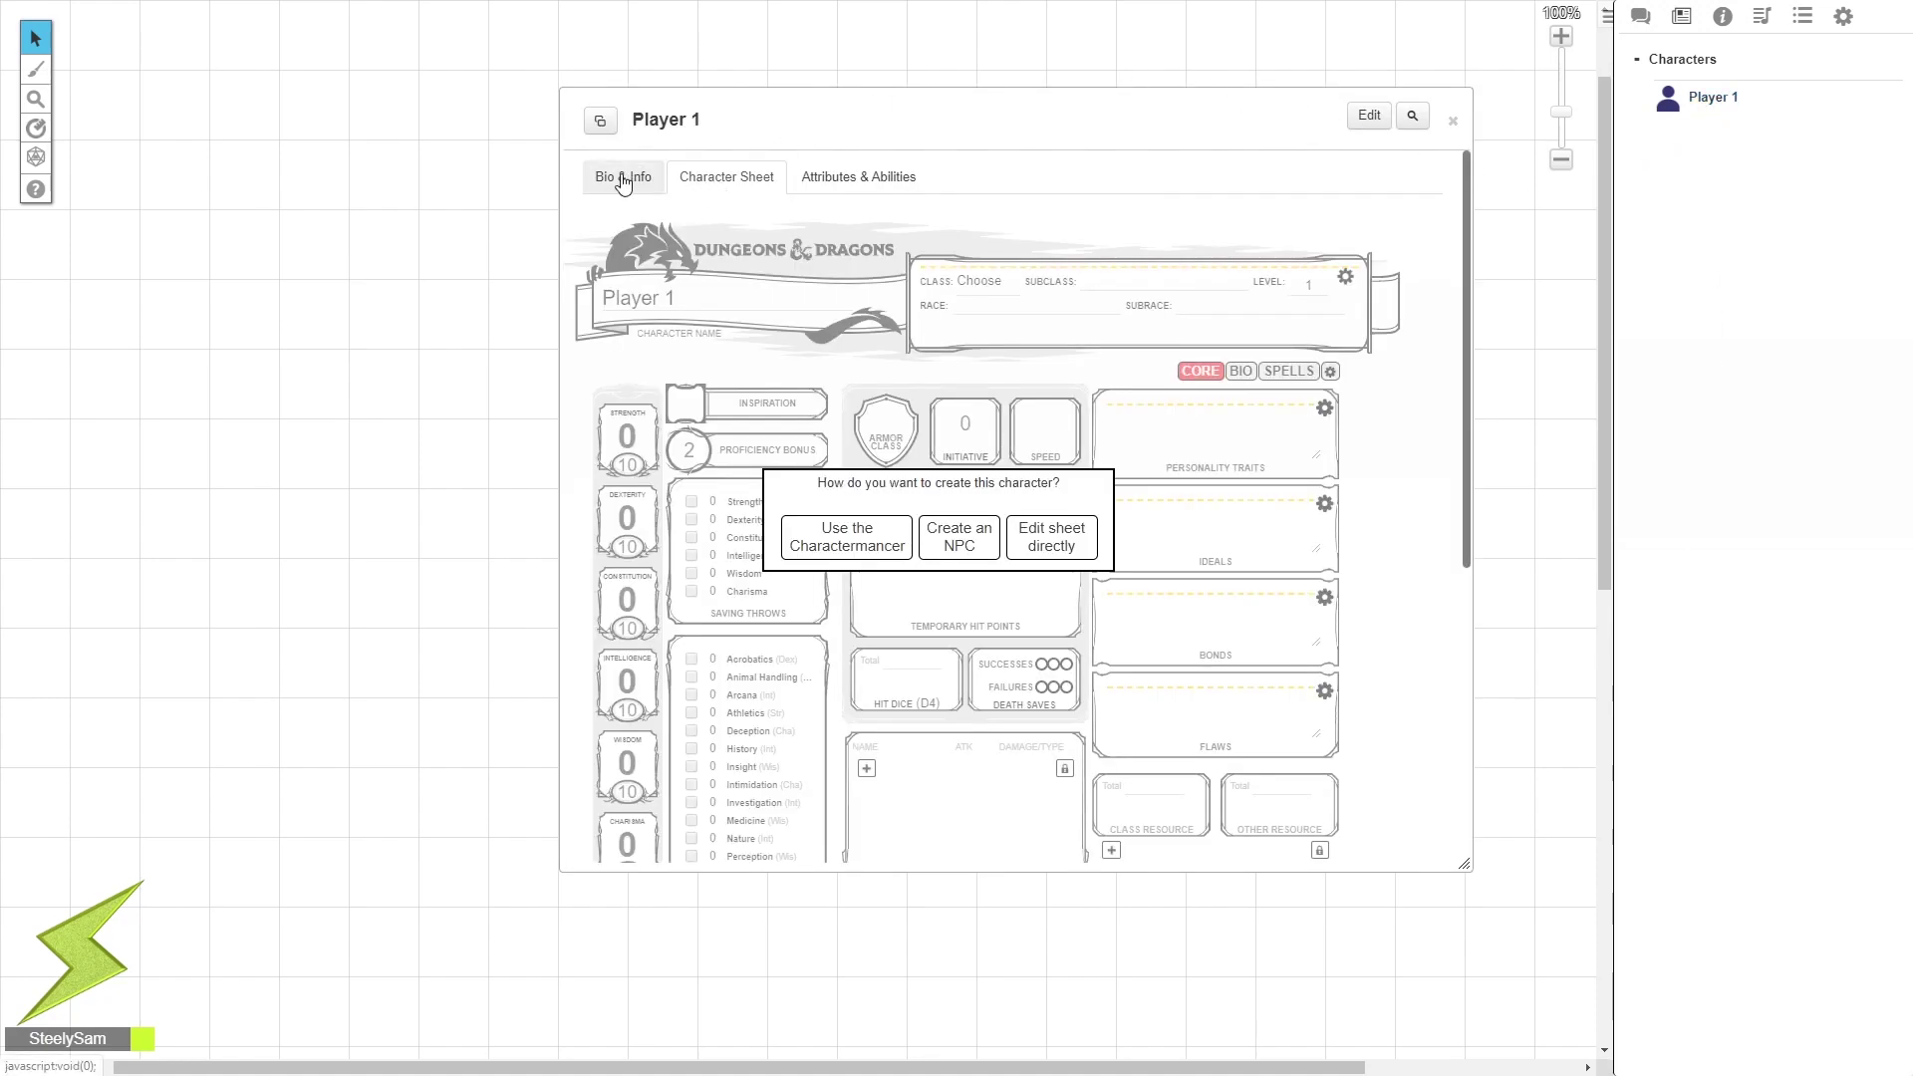
click(704, 176)
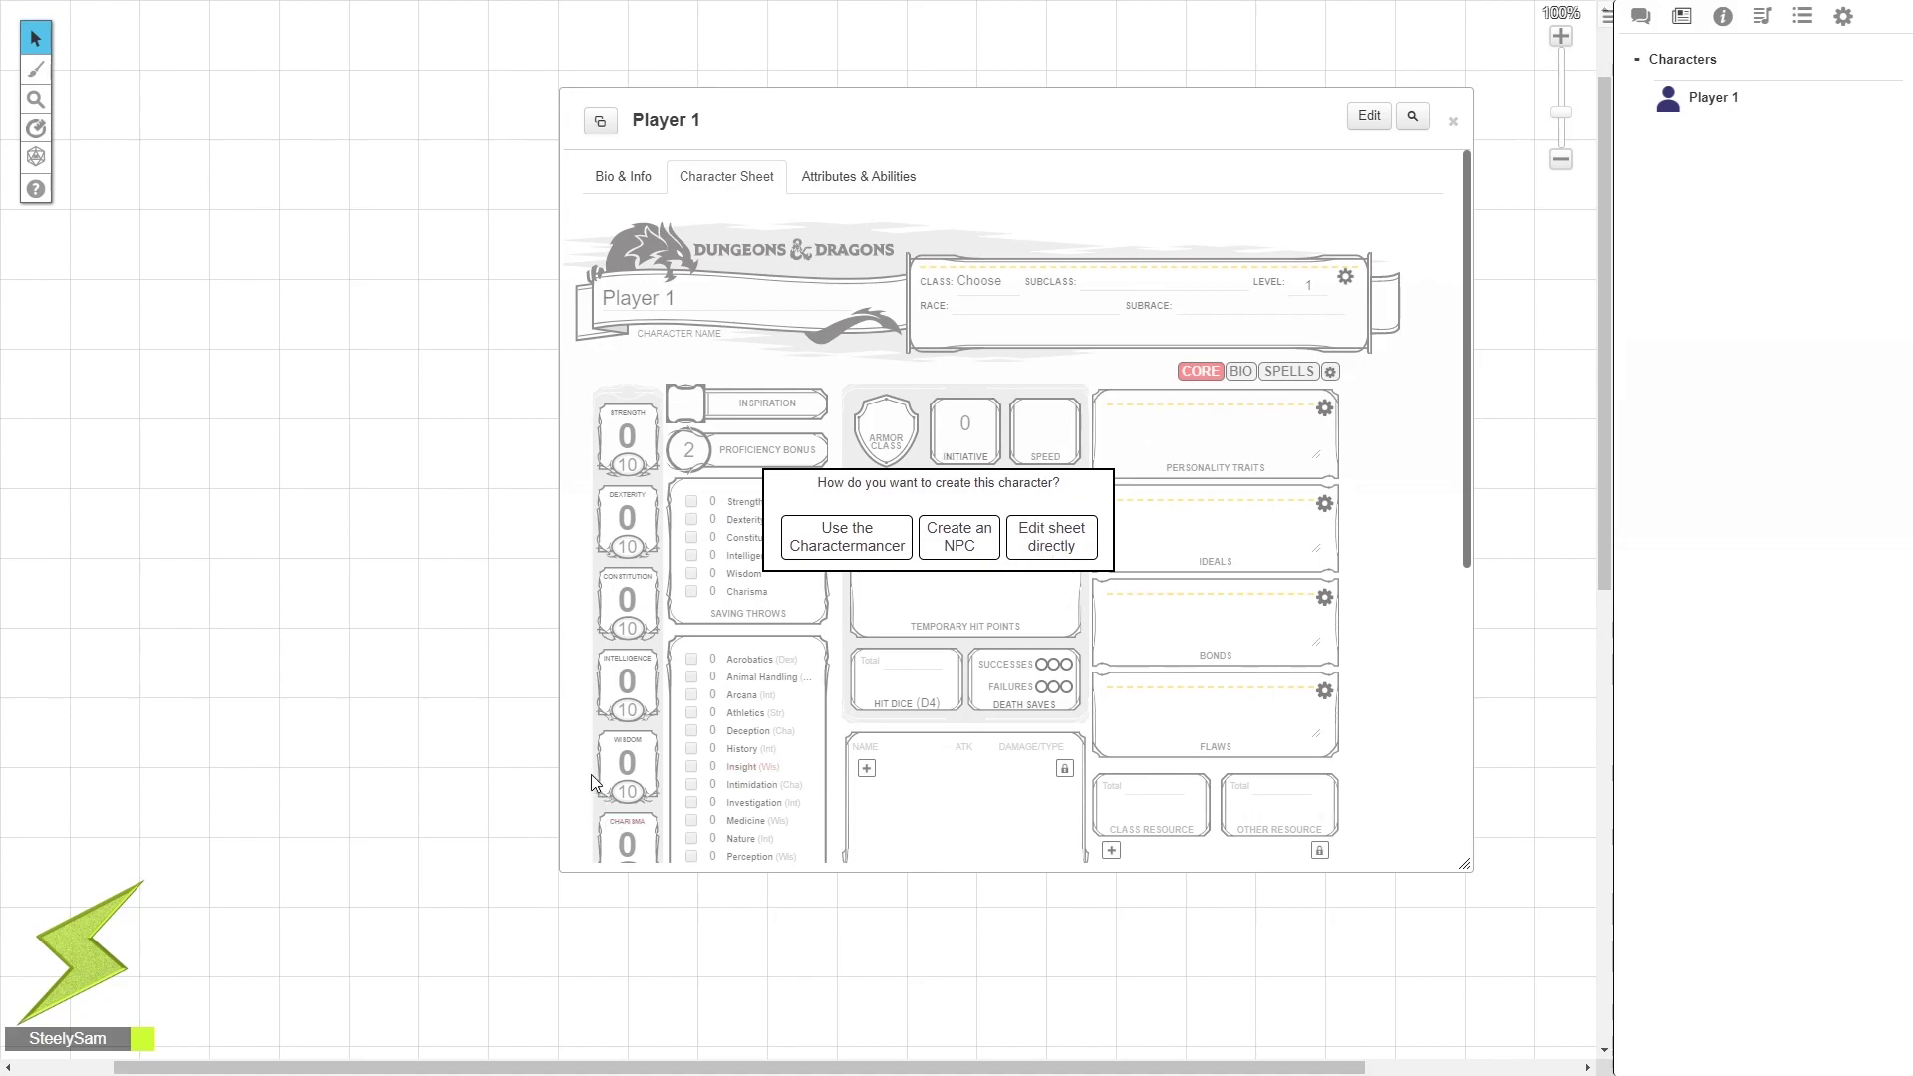
click(958, 549)
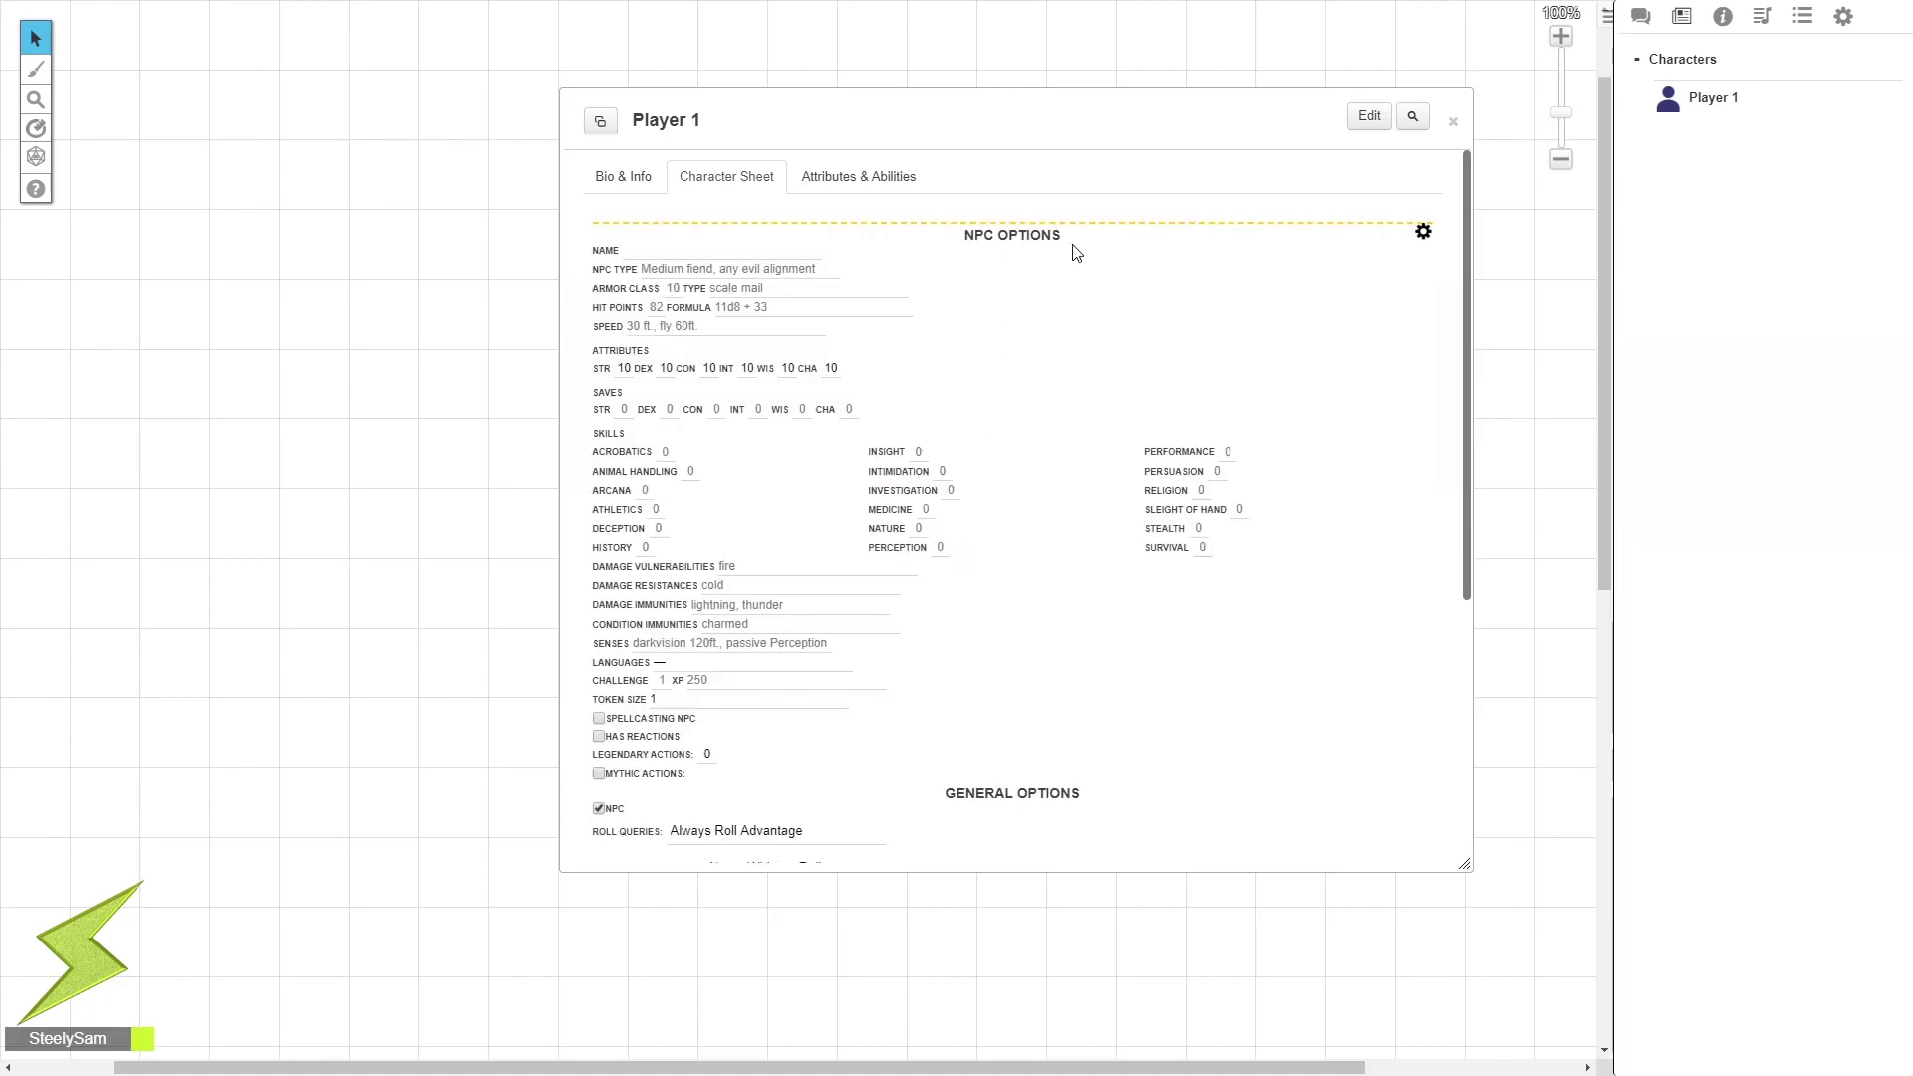
Turn off the NPC option to switch back to the player character sheet, and open the sheet's settings
scroll(956, 453, down, 2)
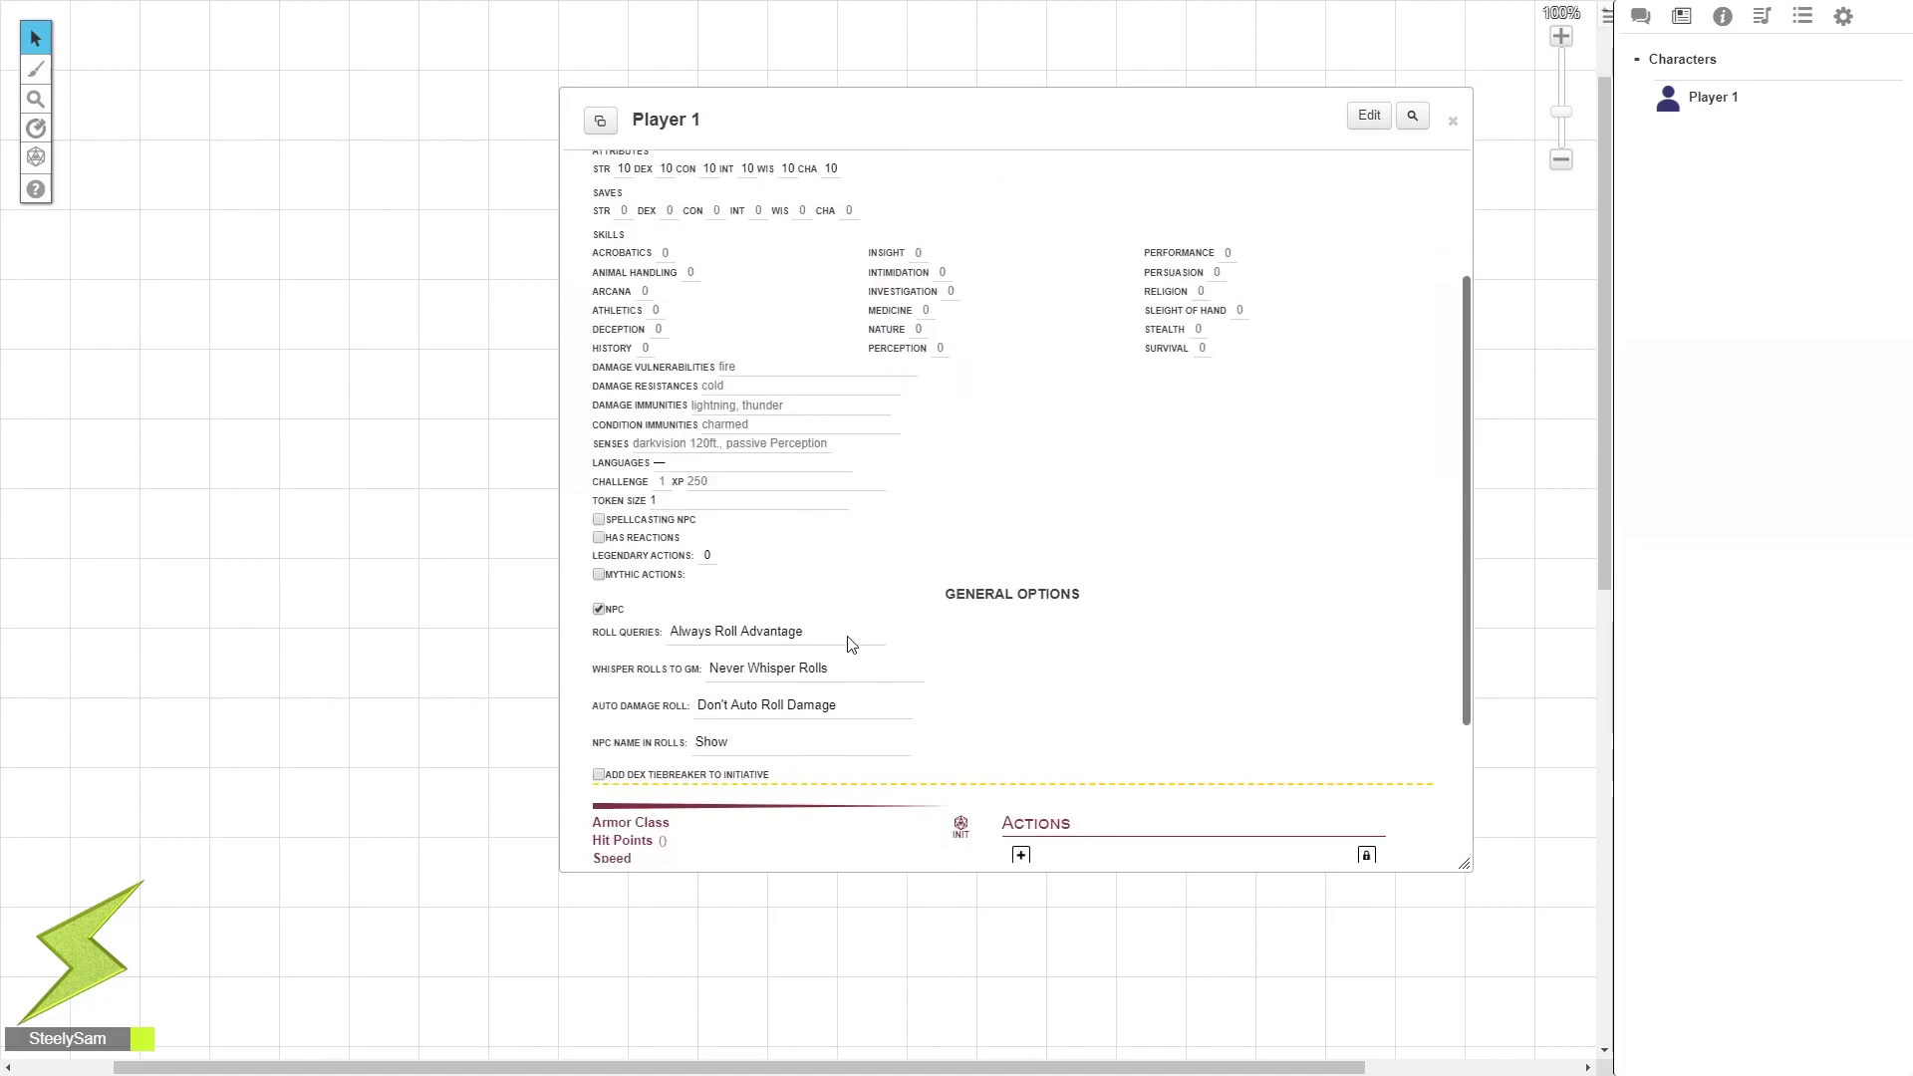
click(598, 610)
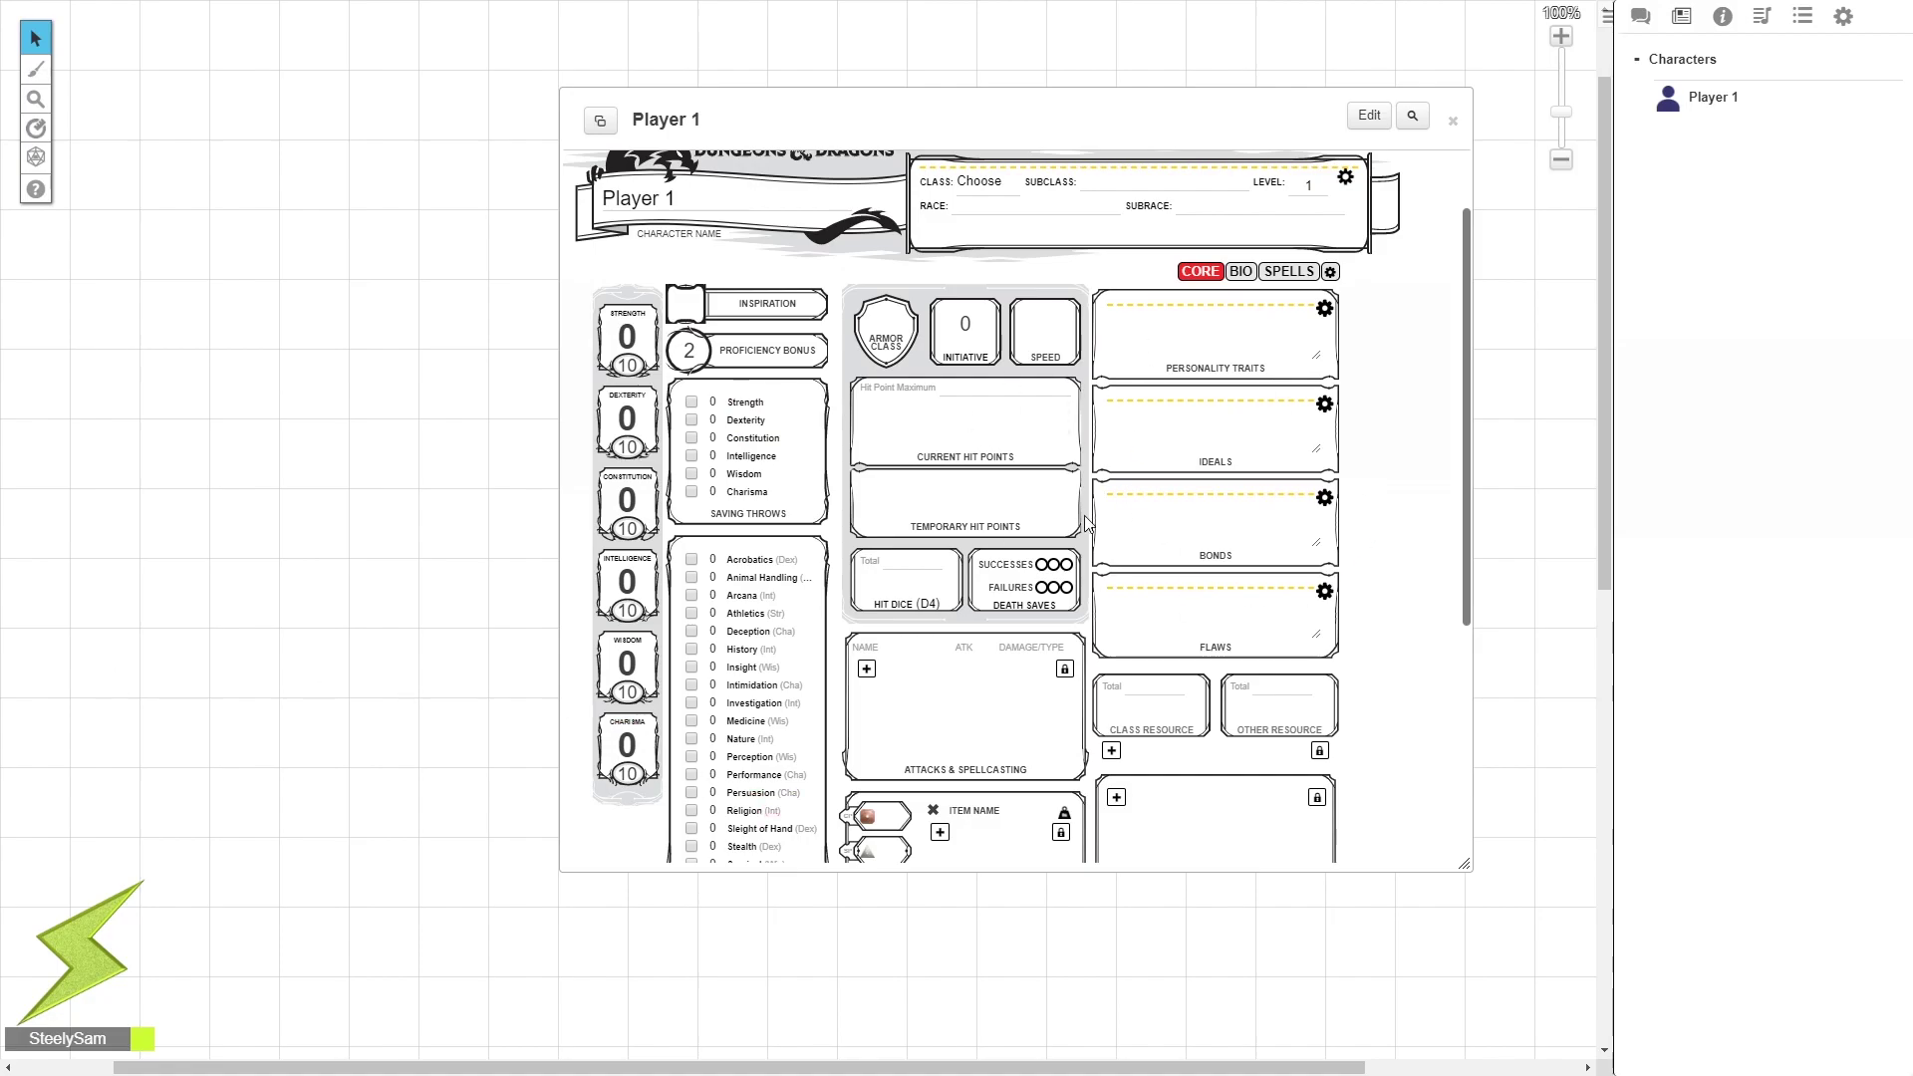
click(1330, 272)
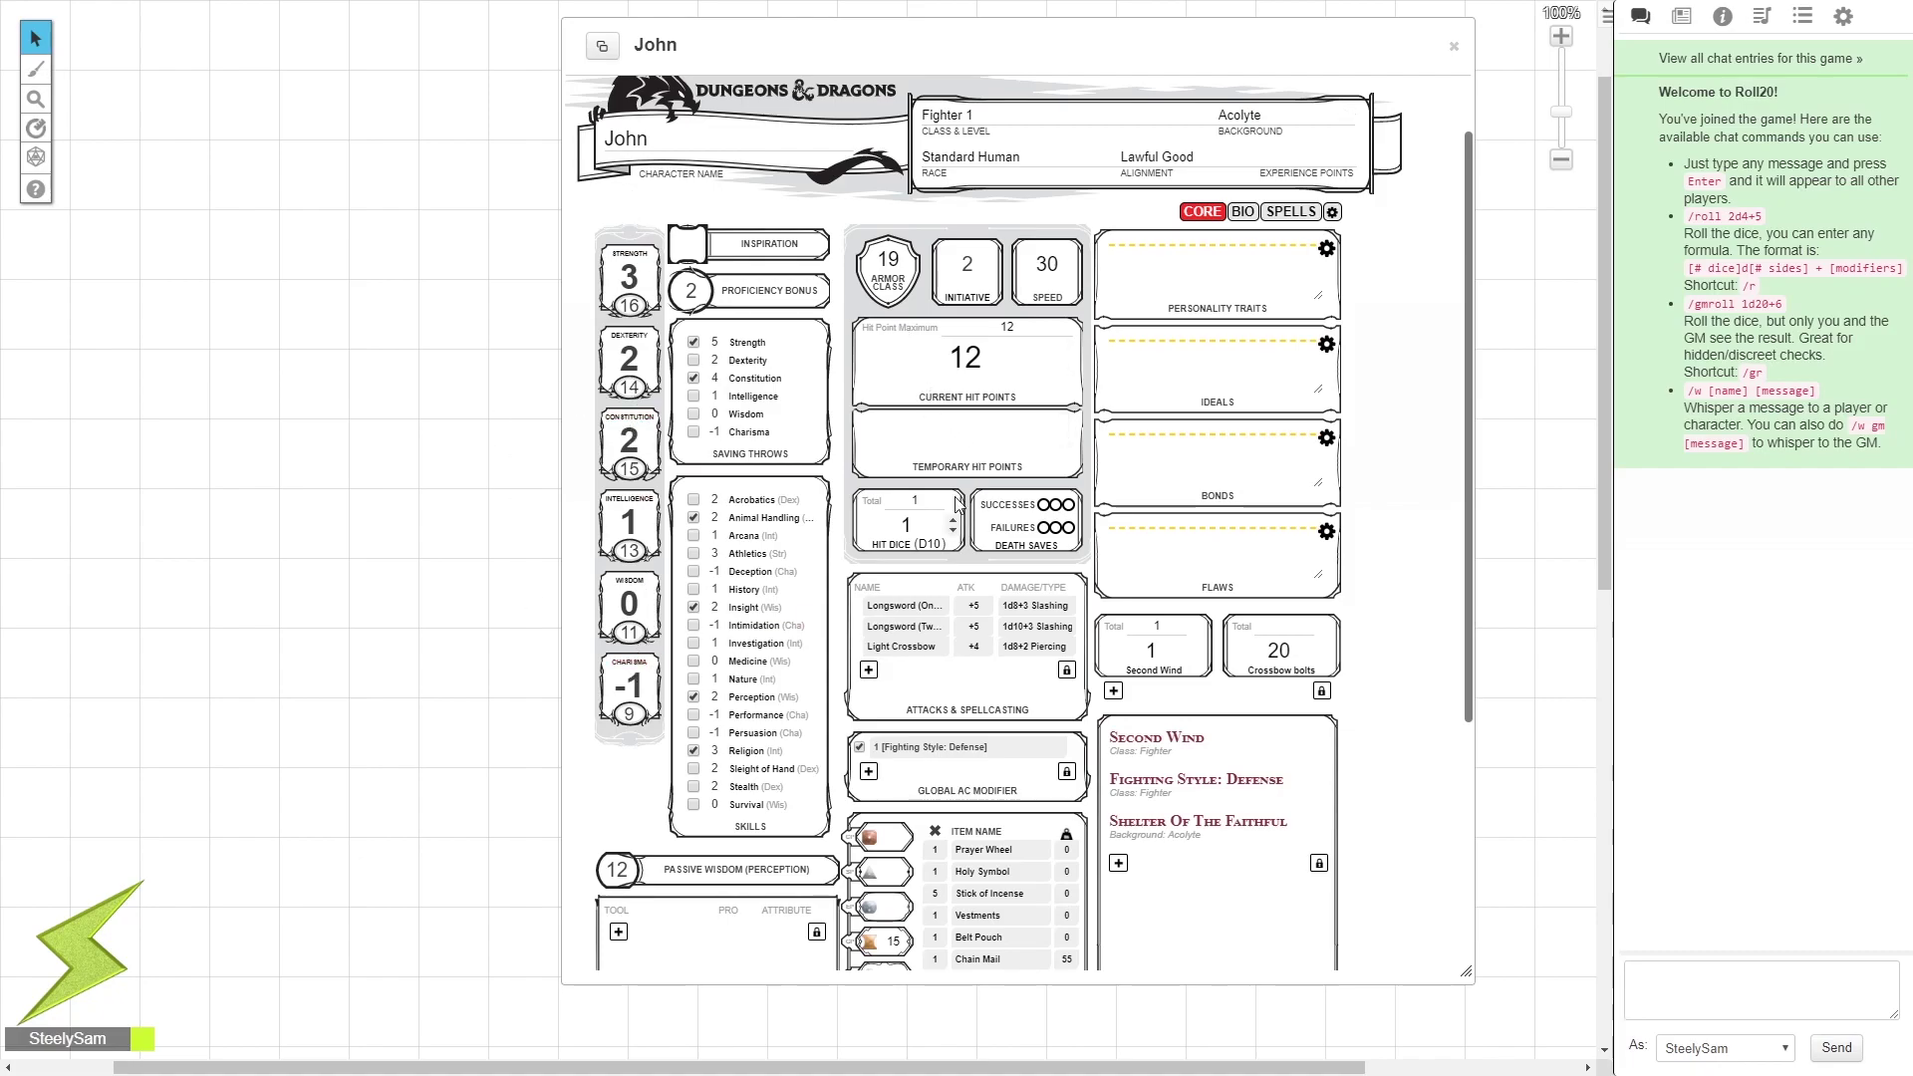
Roll a Strength check, a Charisma save and a Perception check from the fighter's character sheet
click(629, 262)
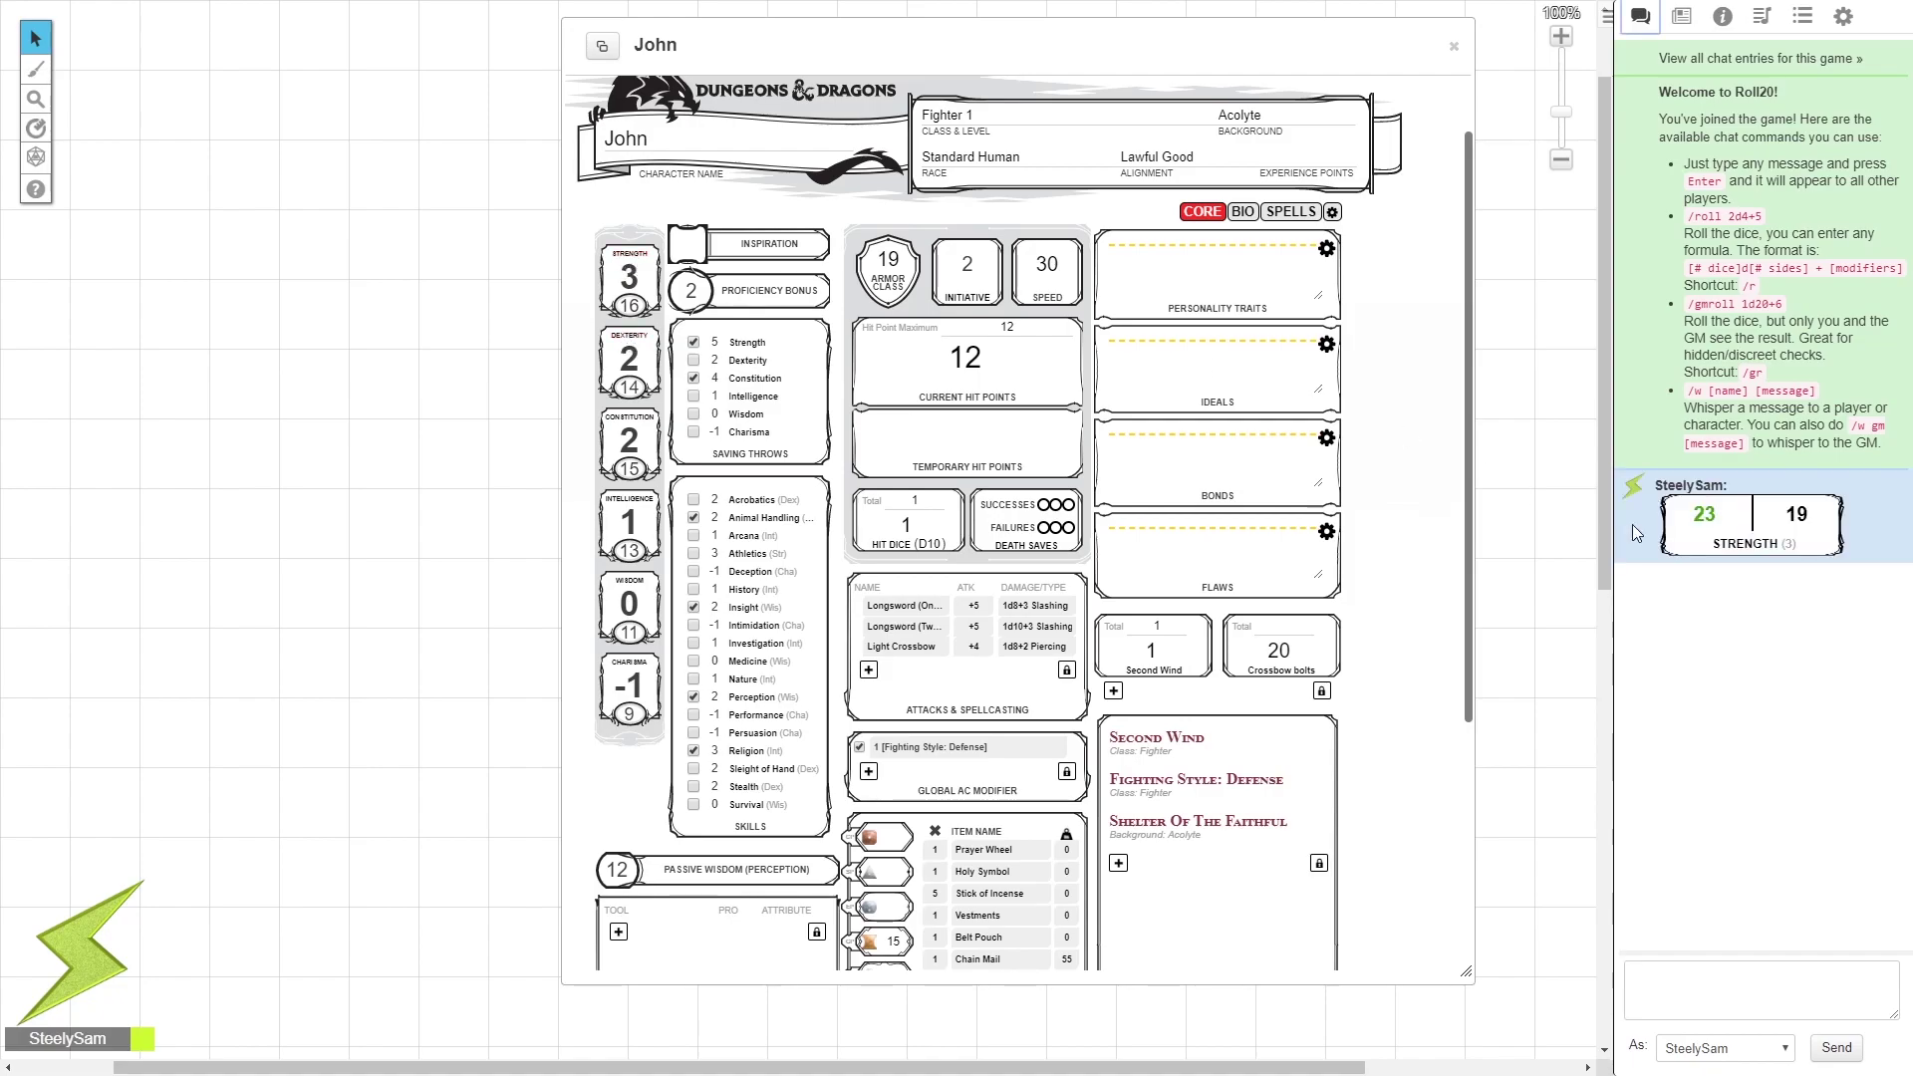
click(746, 435)
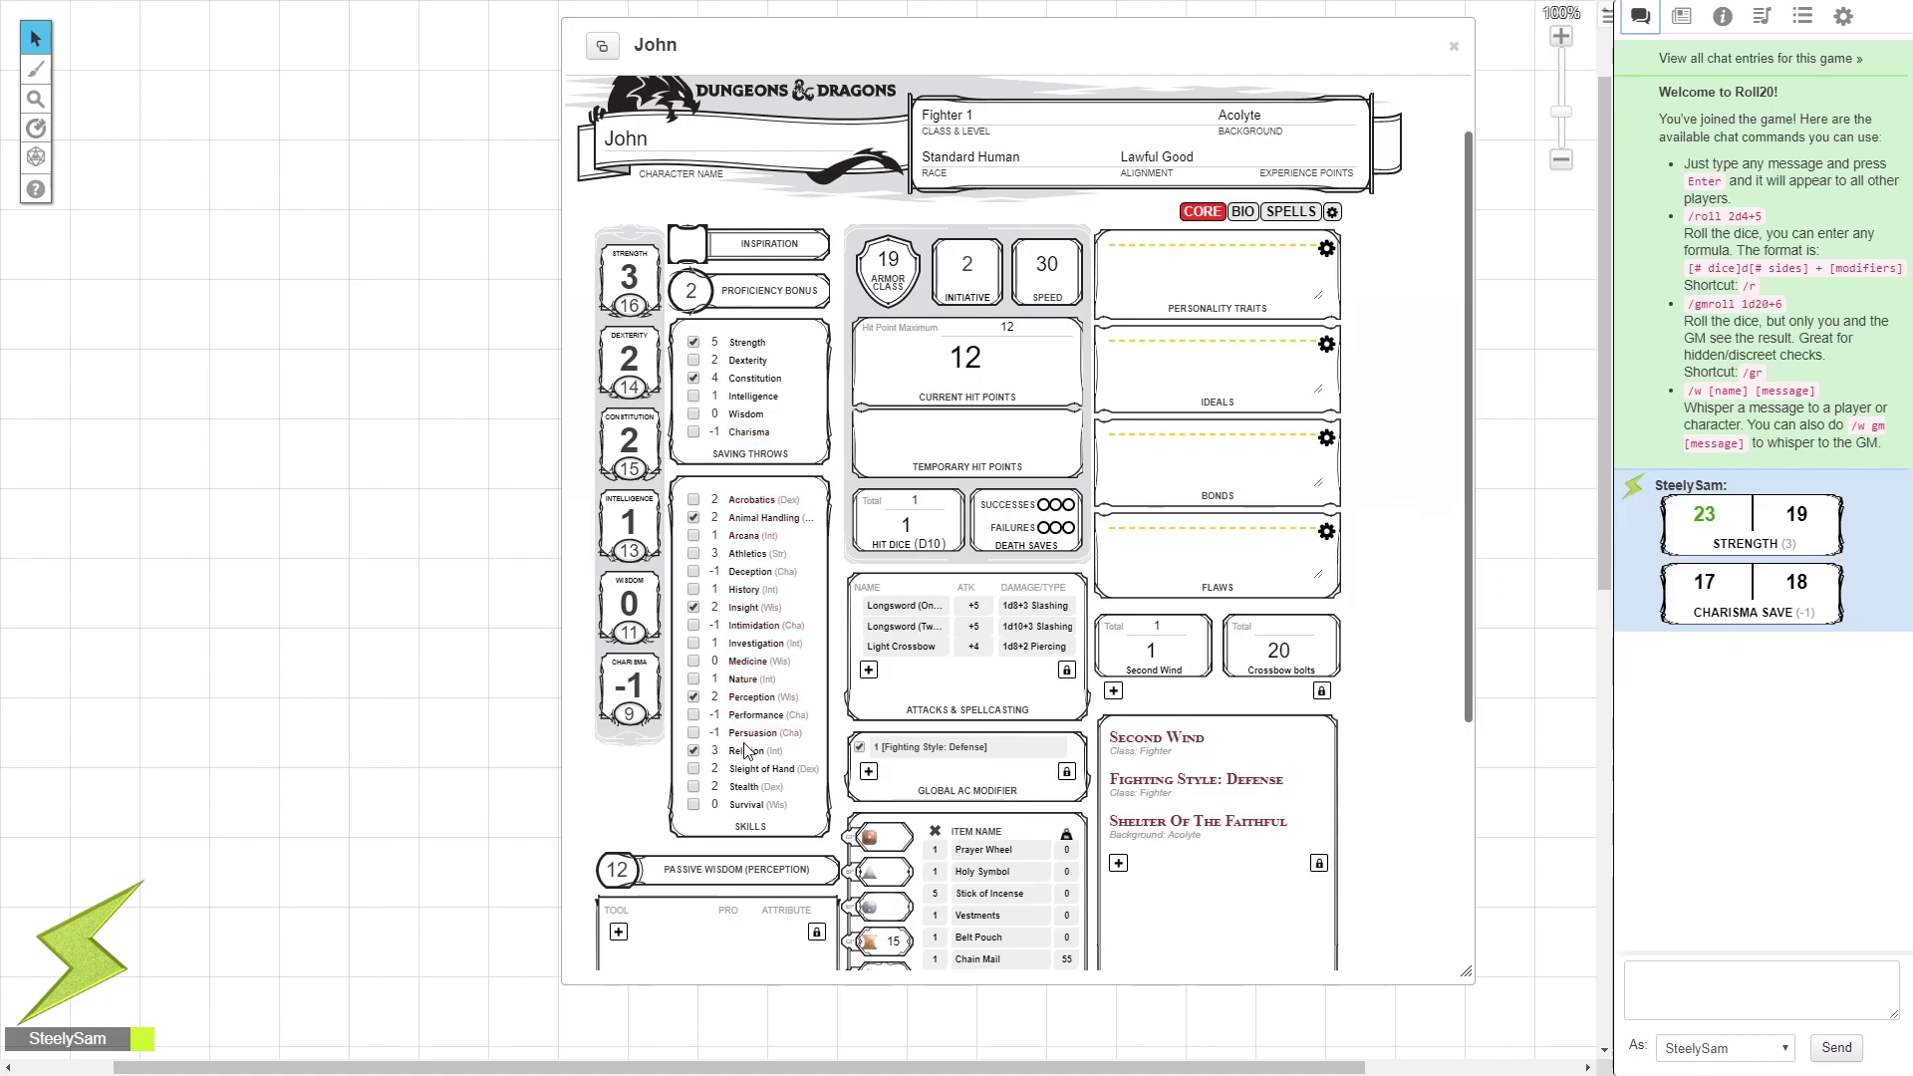
click(748, 698)
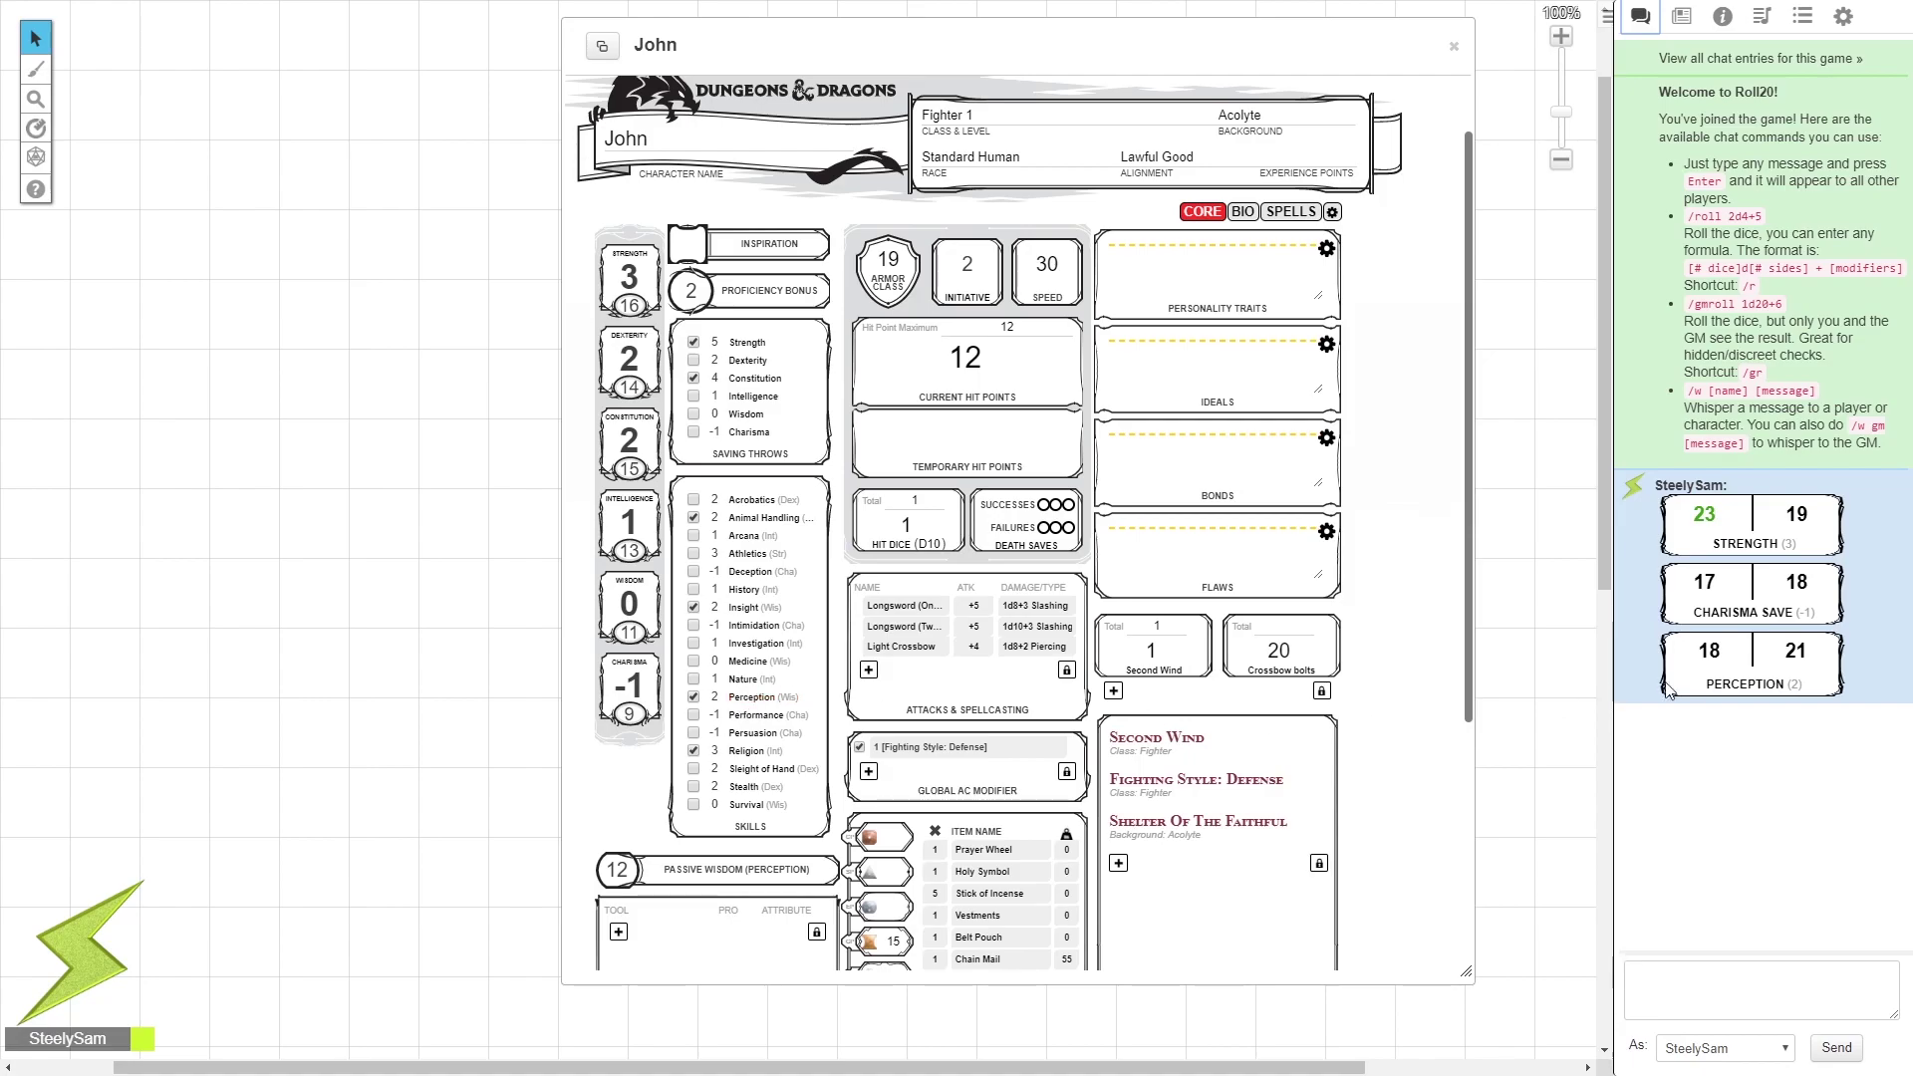
Set the Roll Queries option in the fighter's sheet settings to Advantage Toggle
scroll(1594, 717, down, 1)
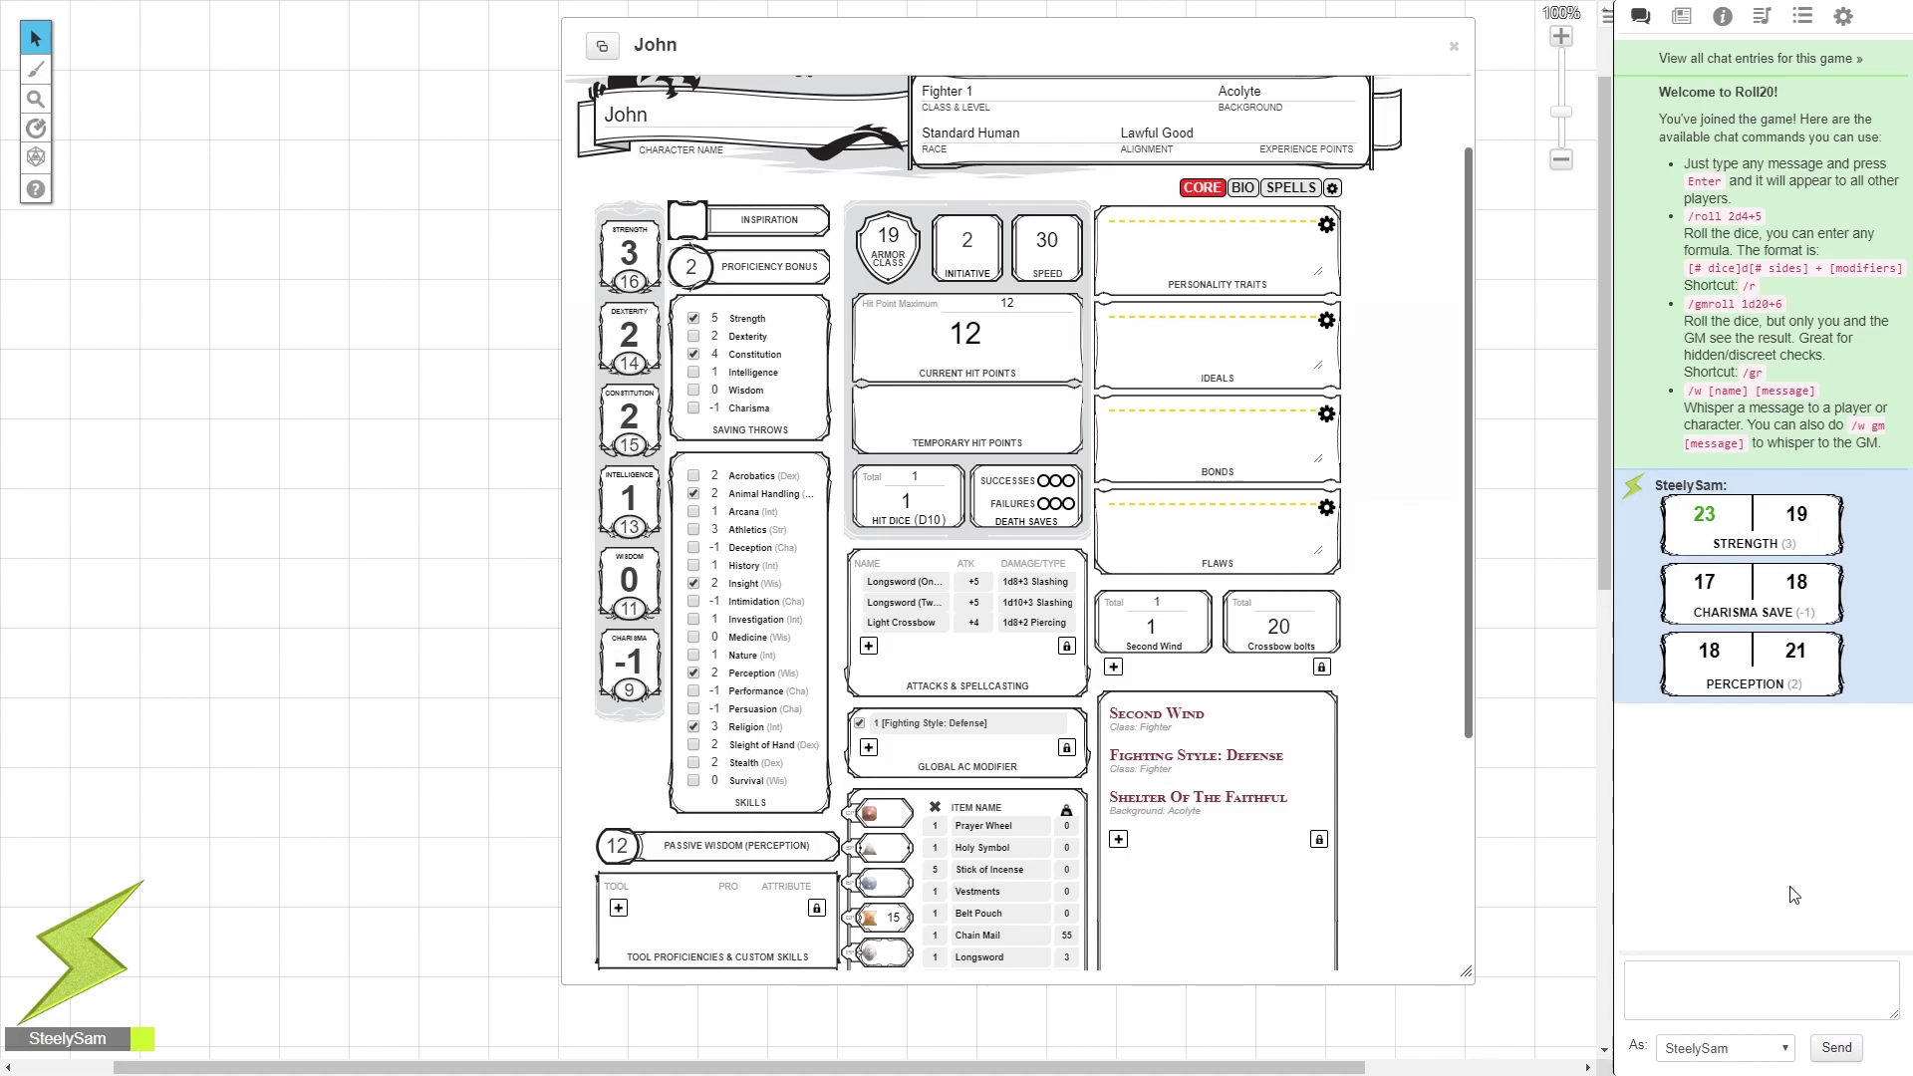
click(1333, 190)
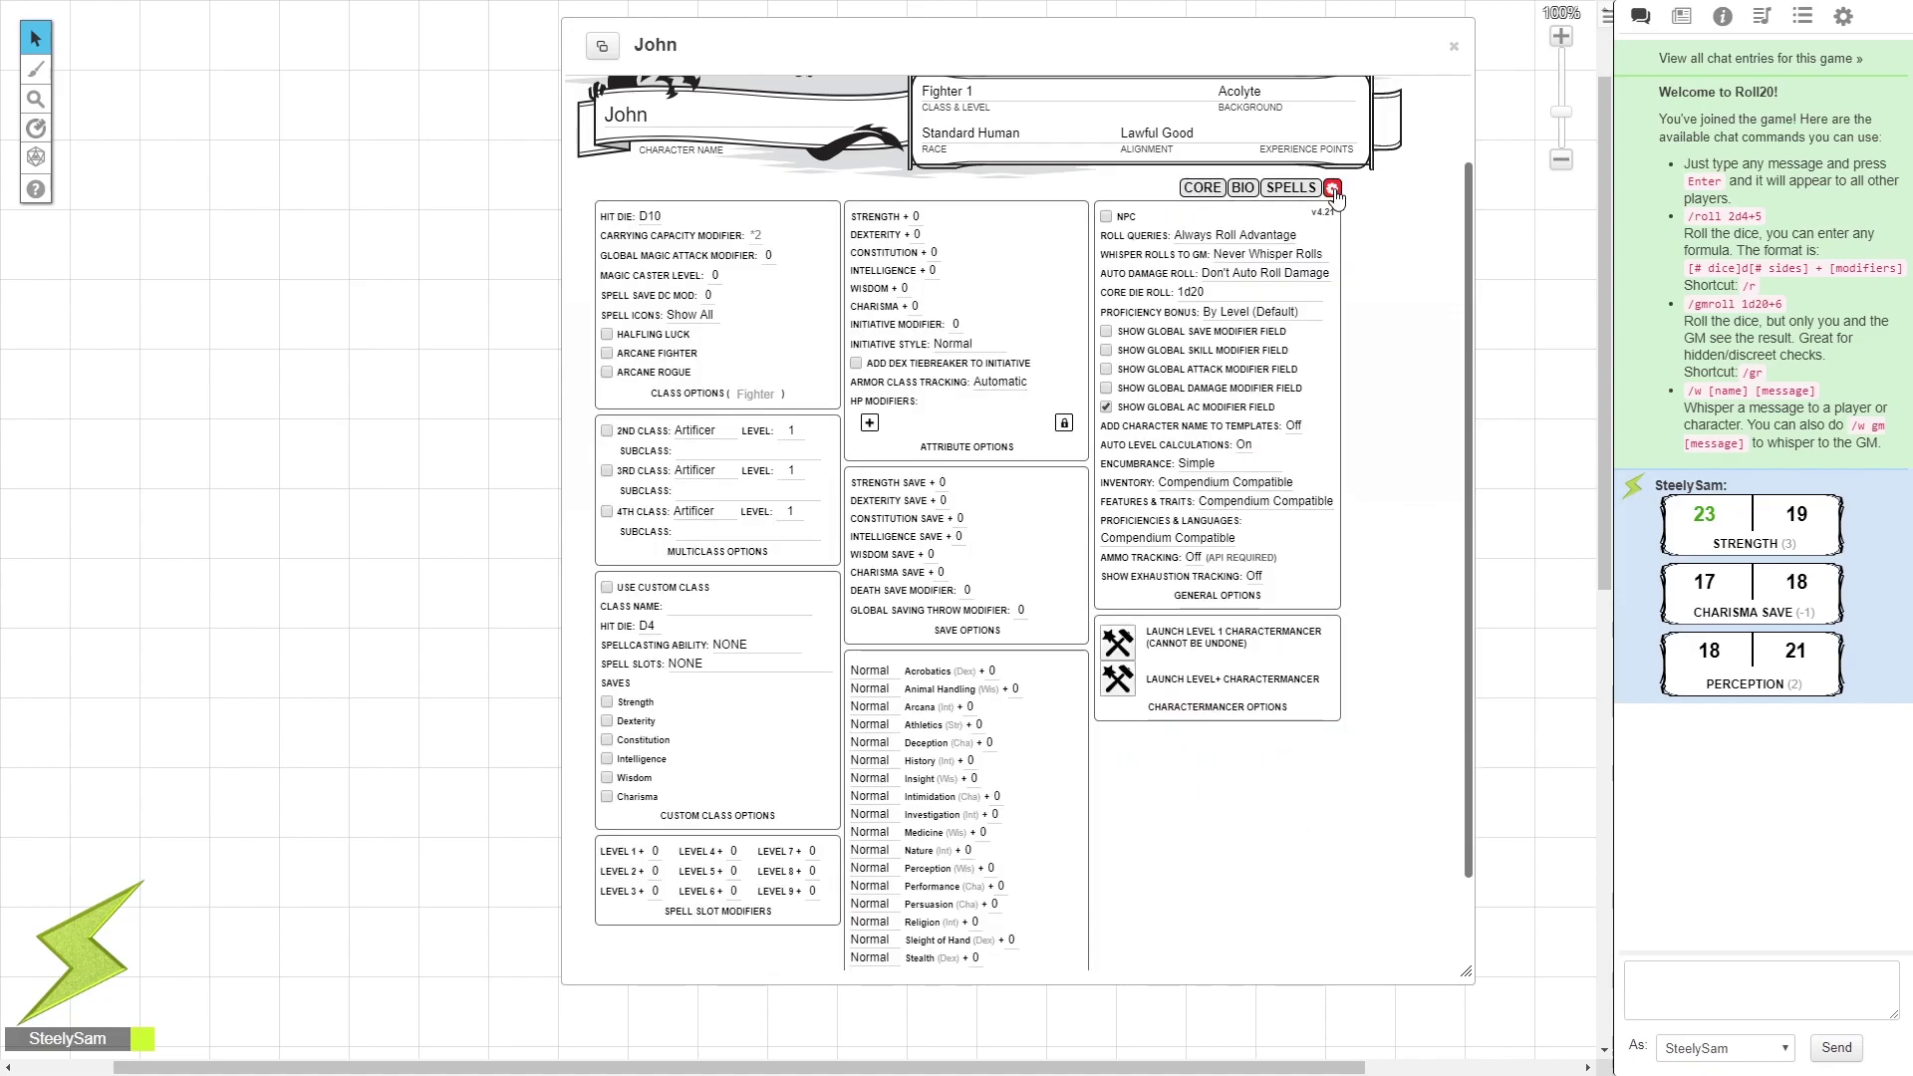
click(1251, 239)
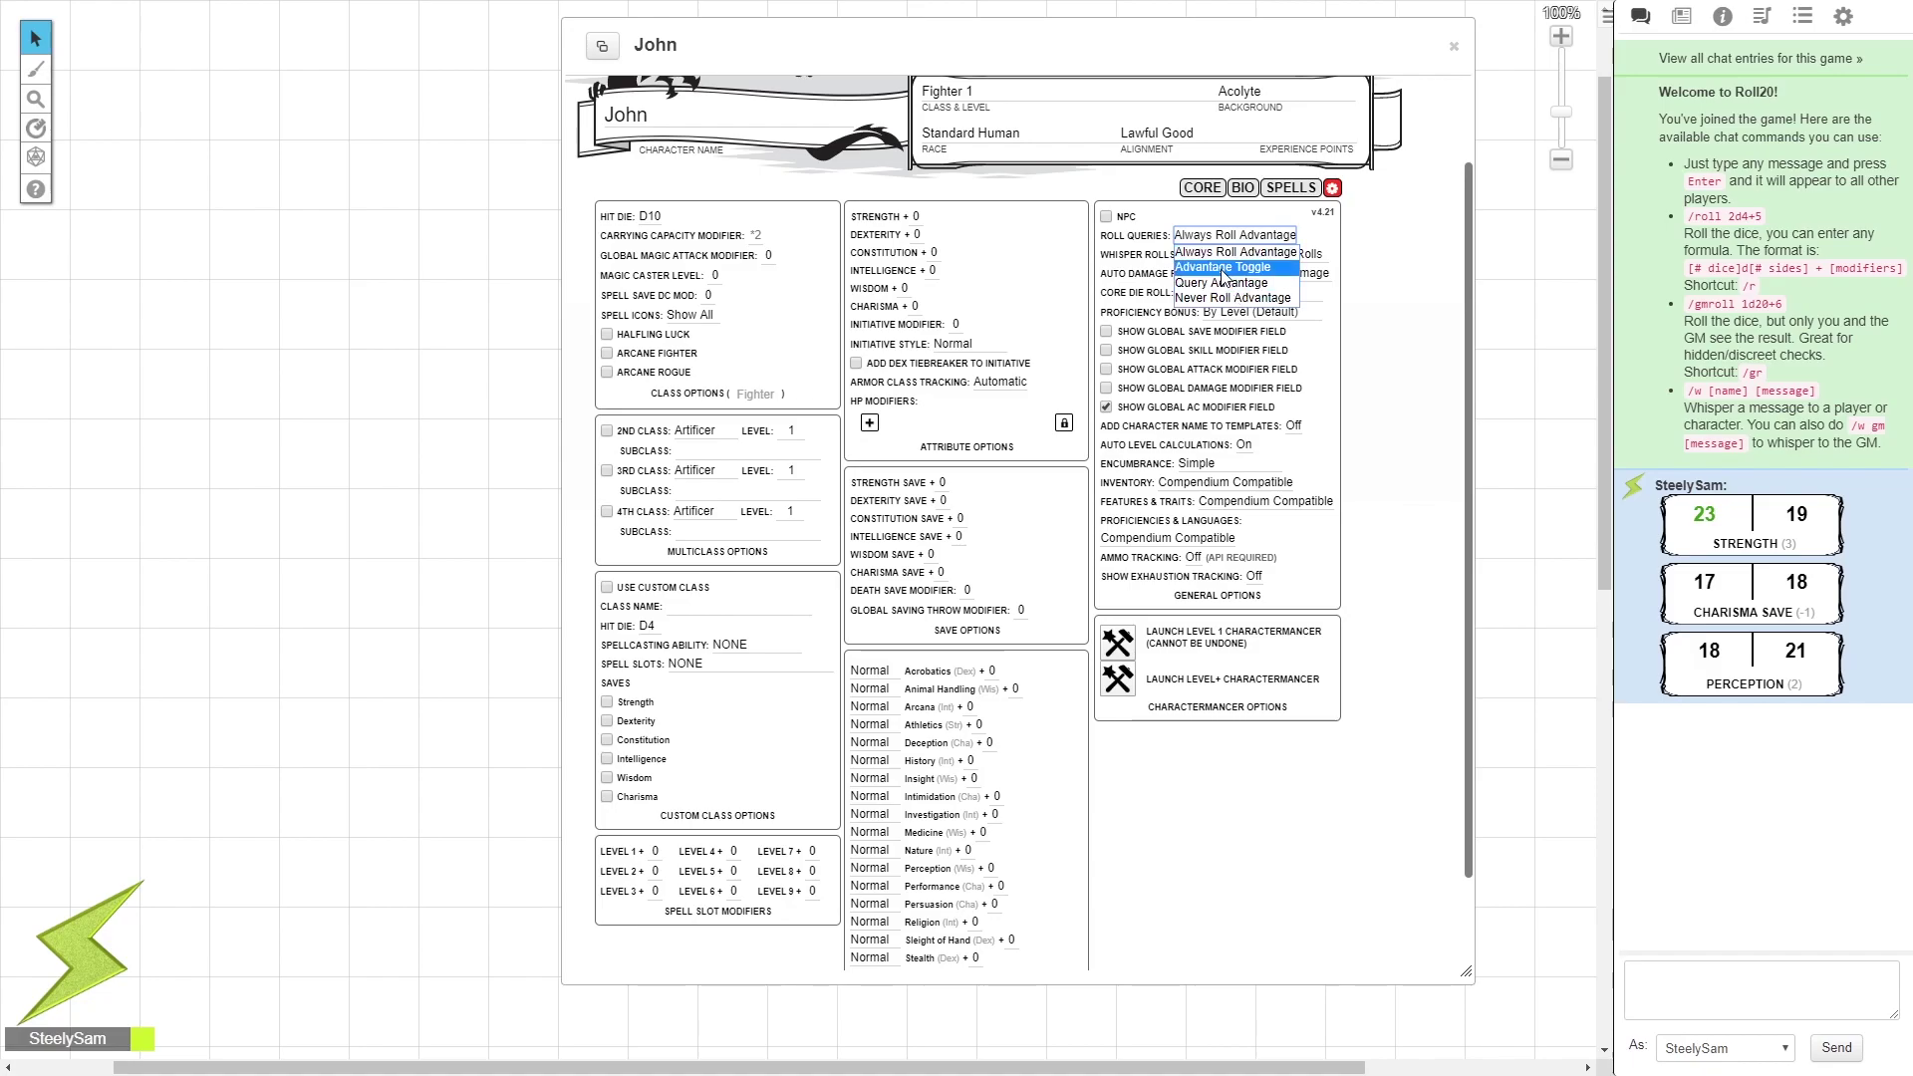
click(1221, 269)
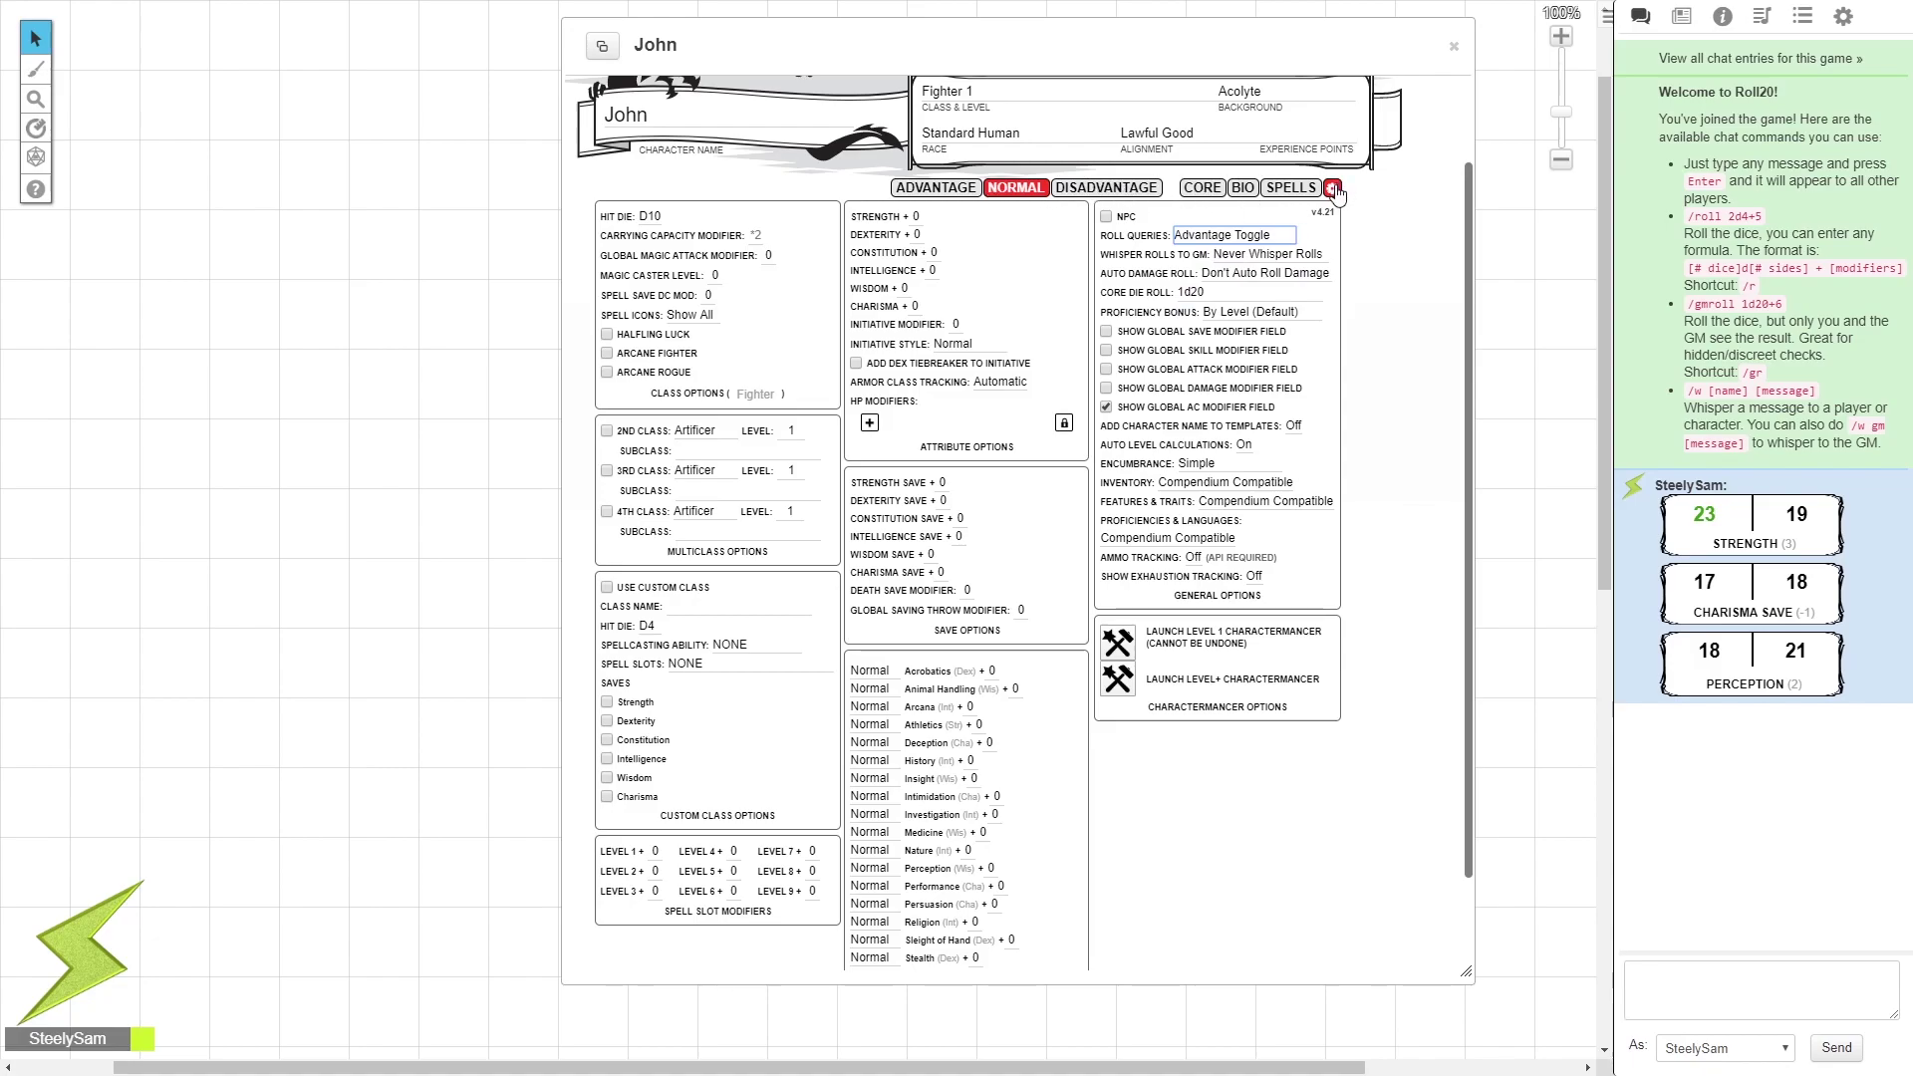
Return to the core page and roll a normal Perception check and a Stealth check with disadvantage
click(1207, 188)
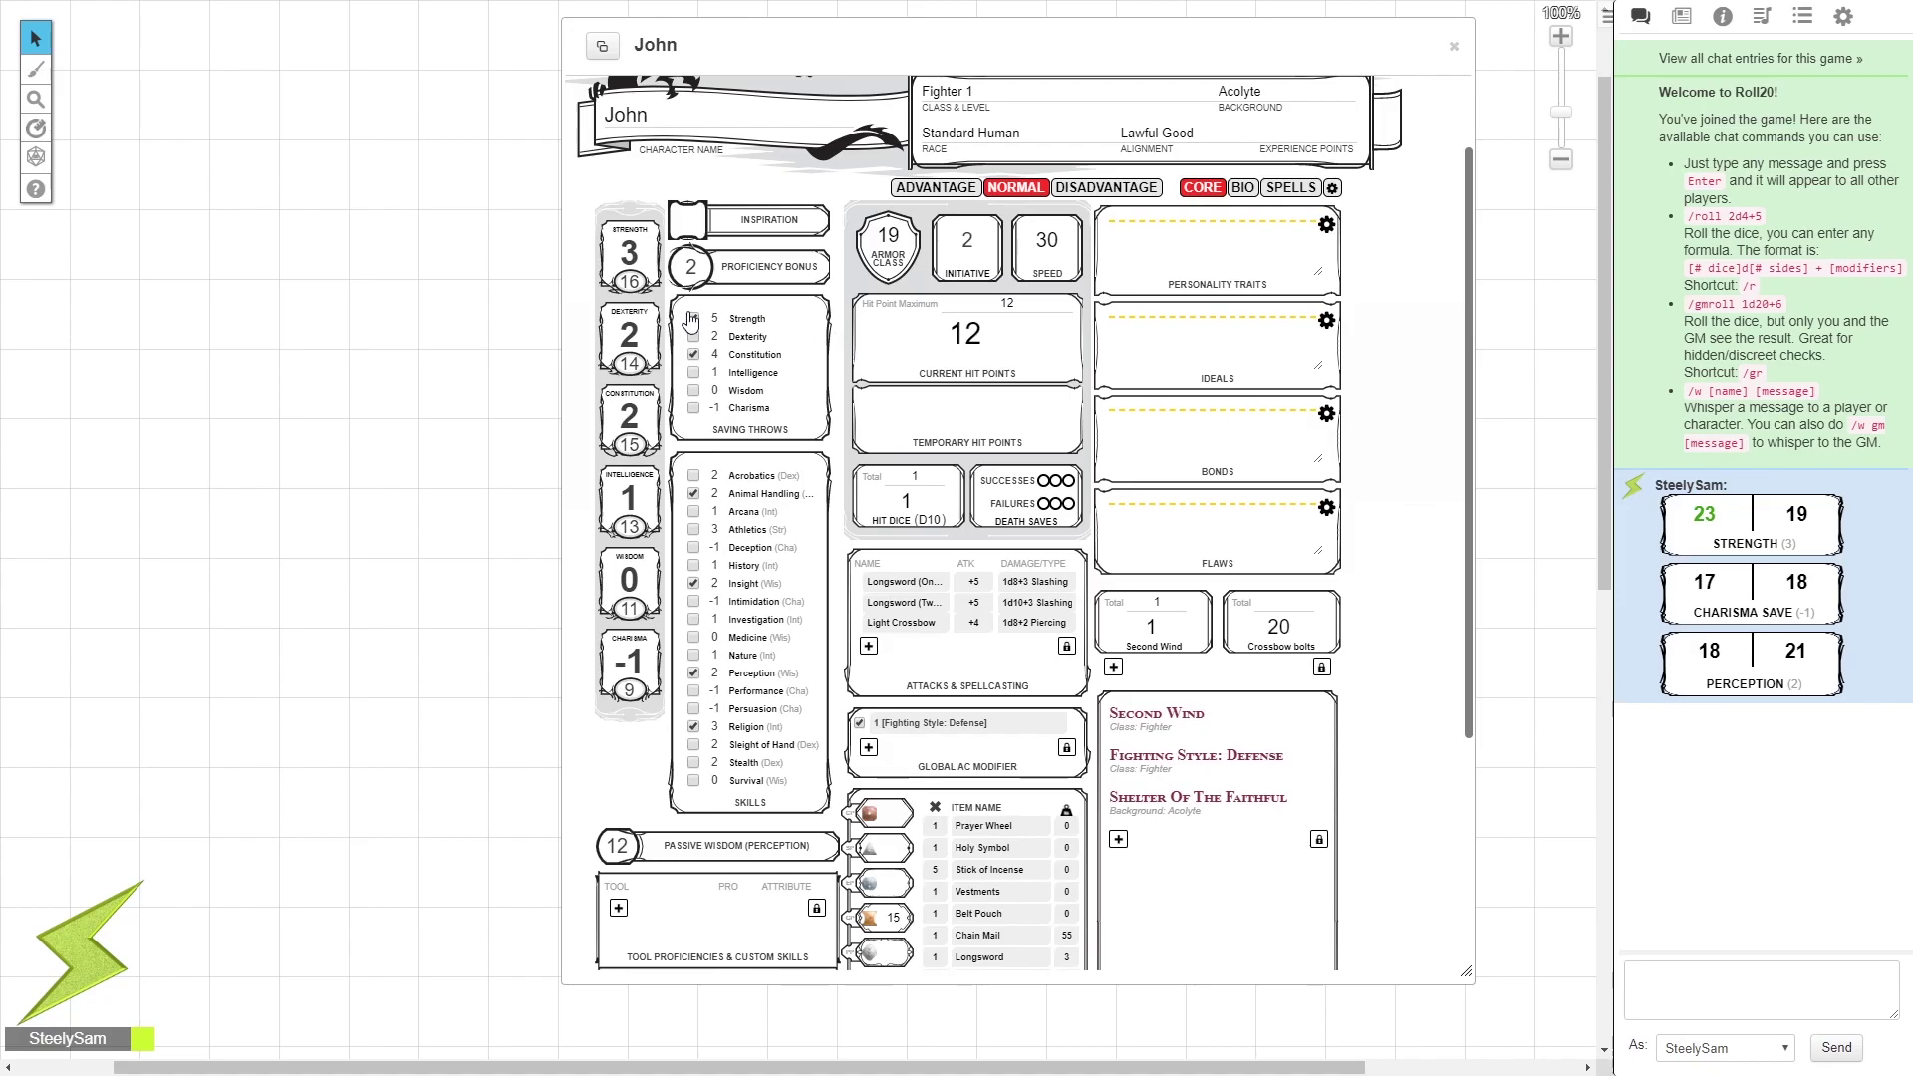
click(753, 672)
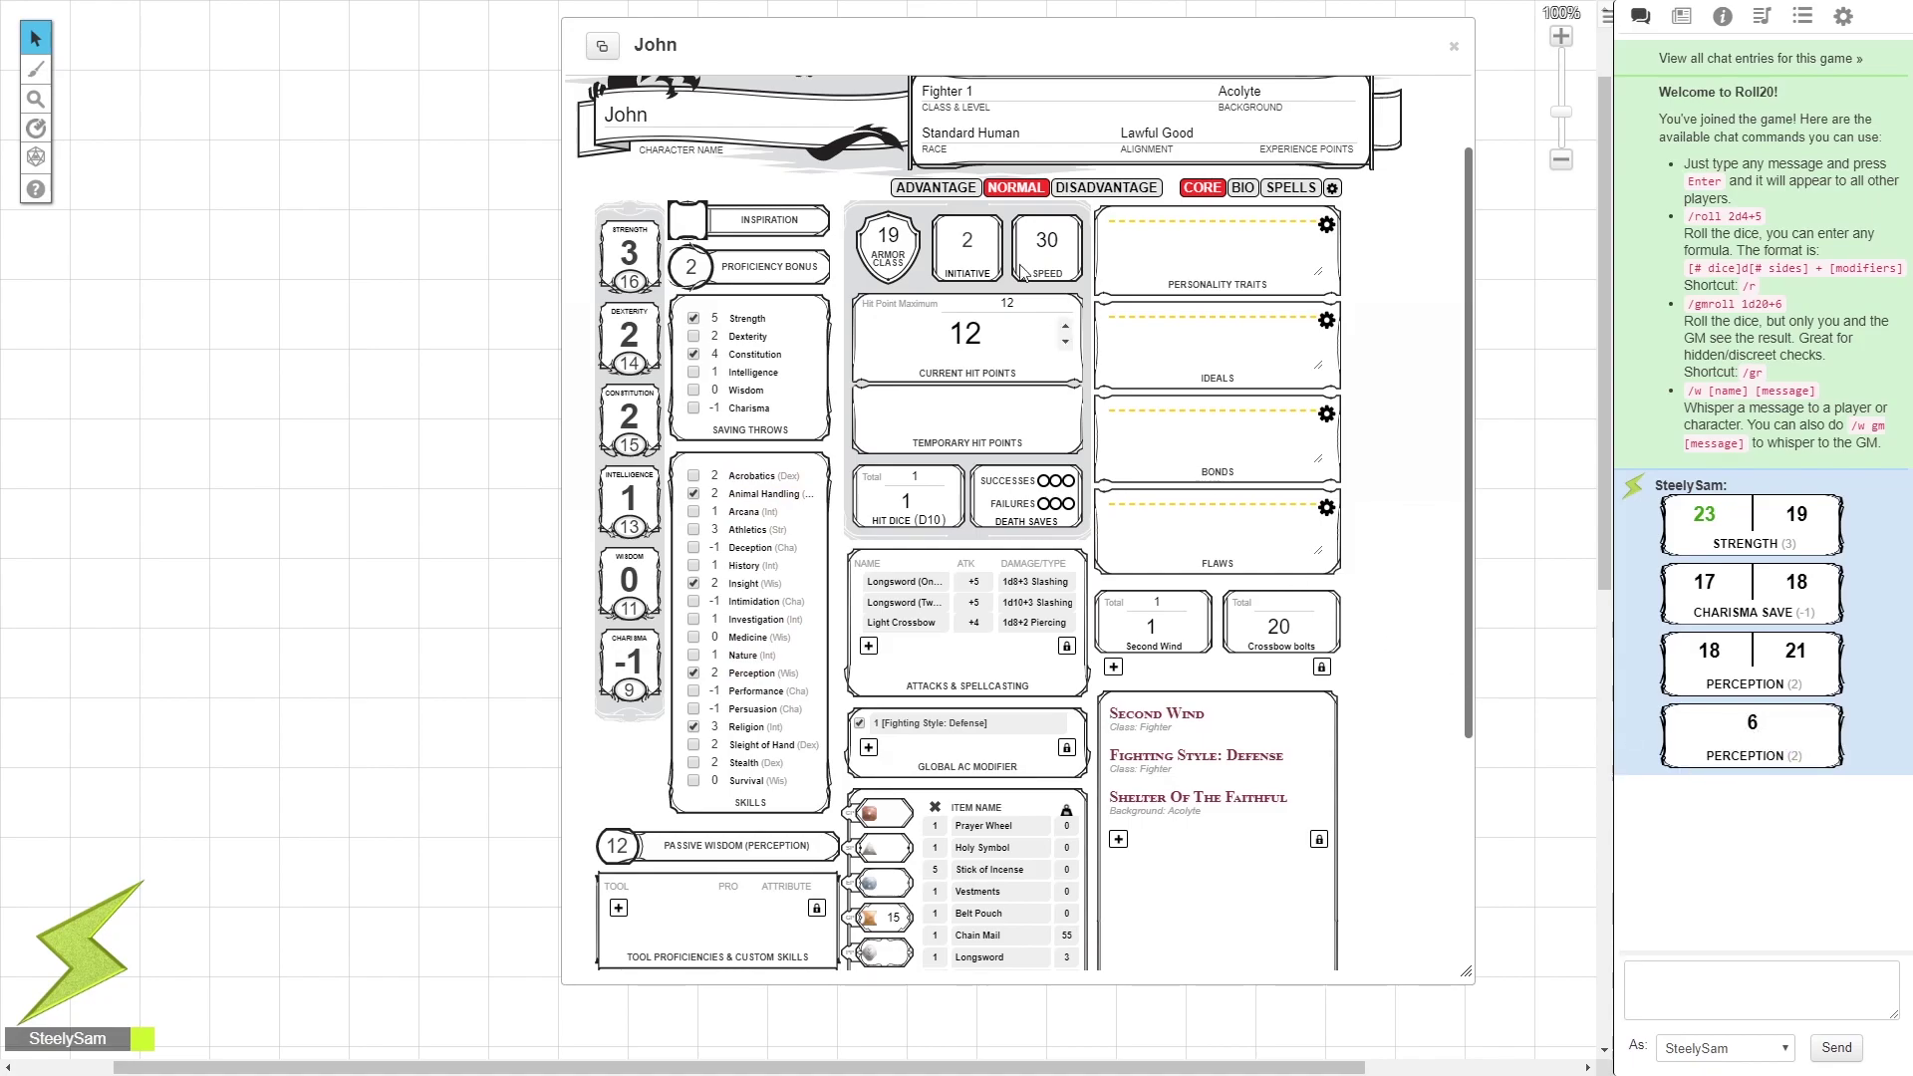
click(941, 189)
click(1135, 189)
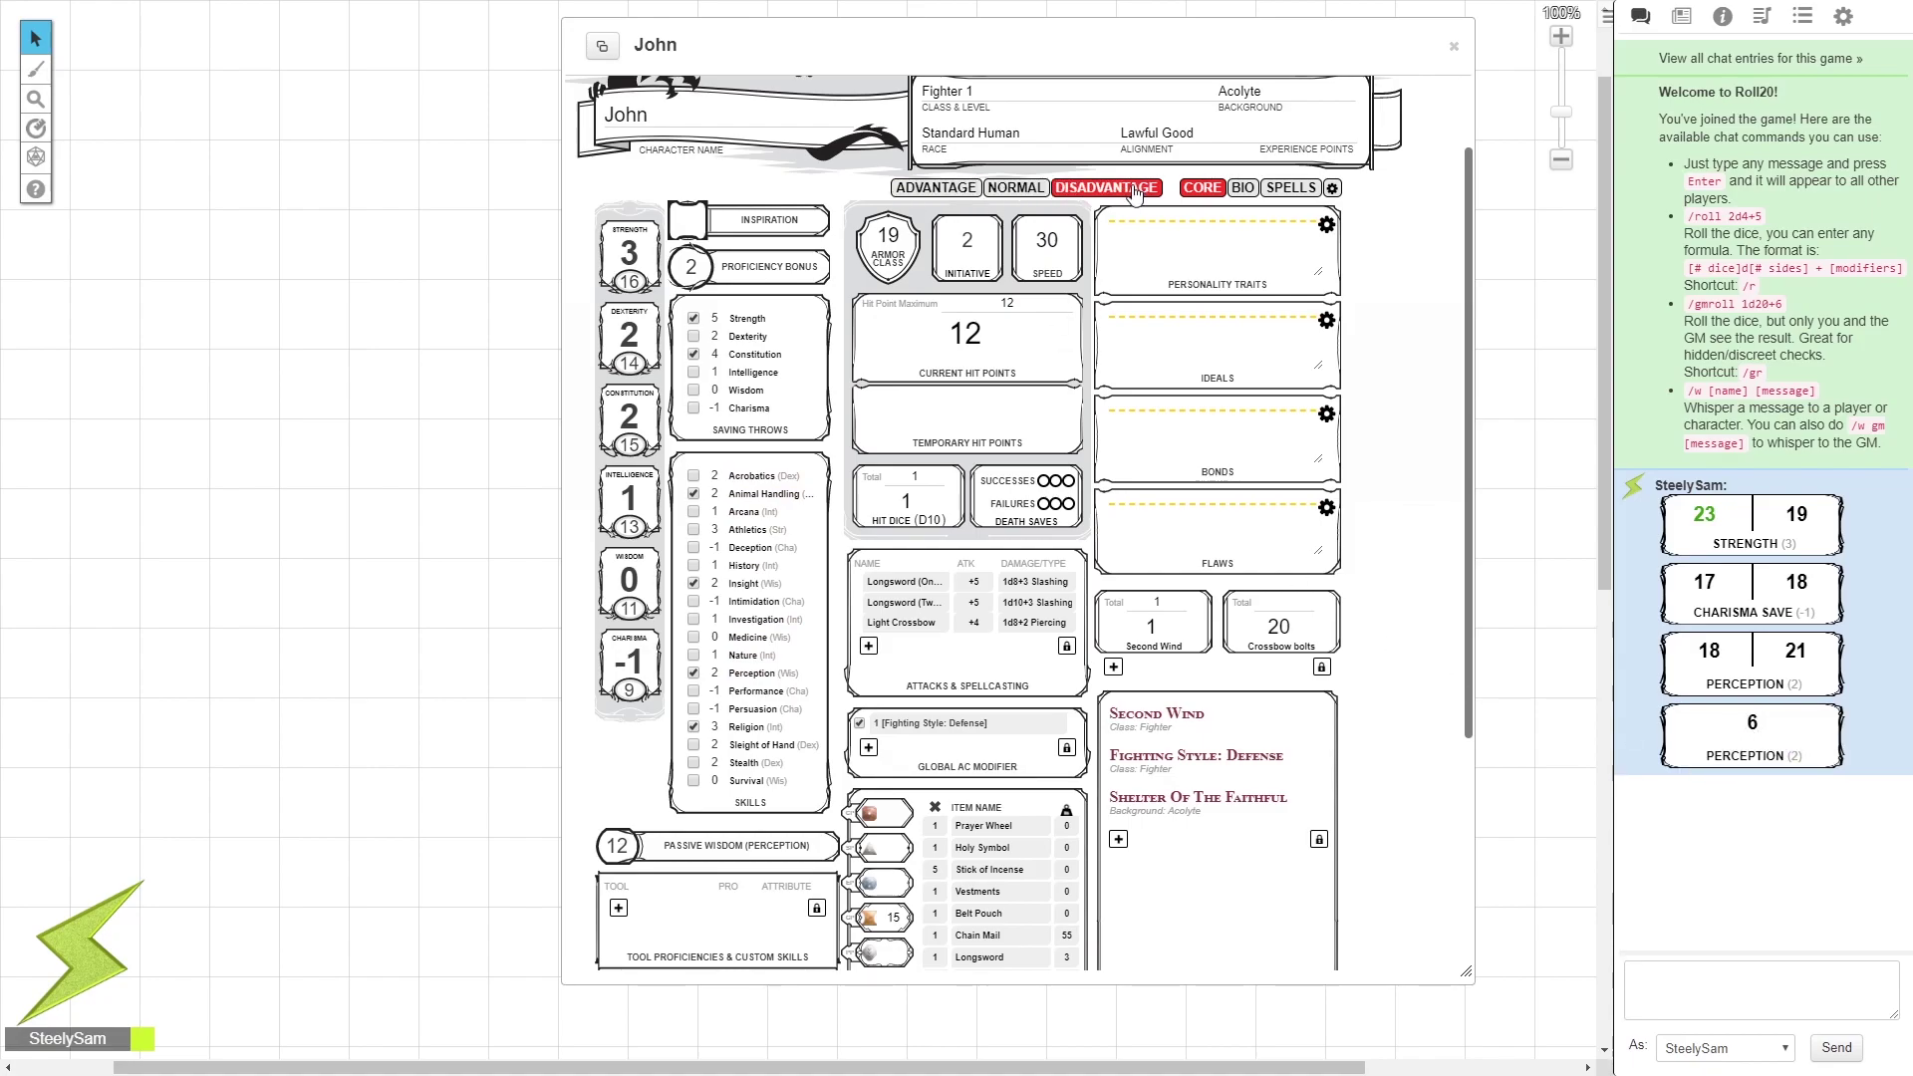
click(745, 767)
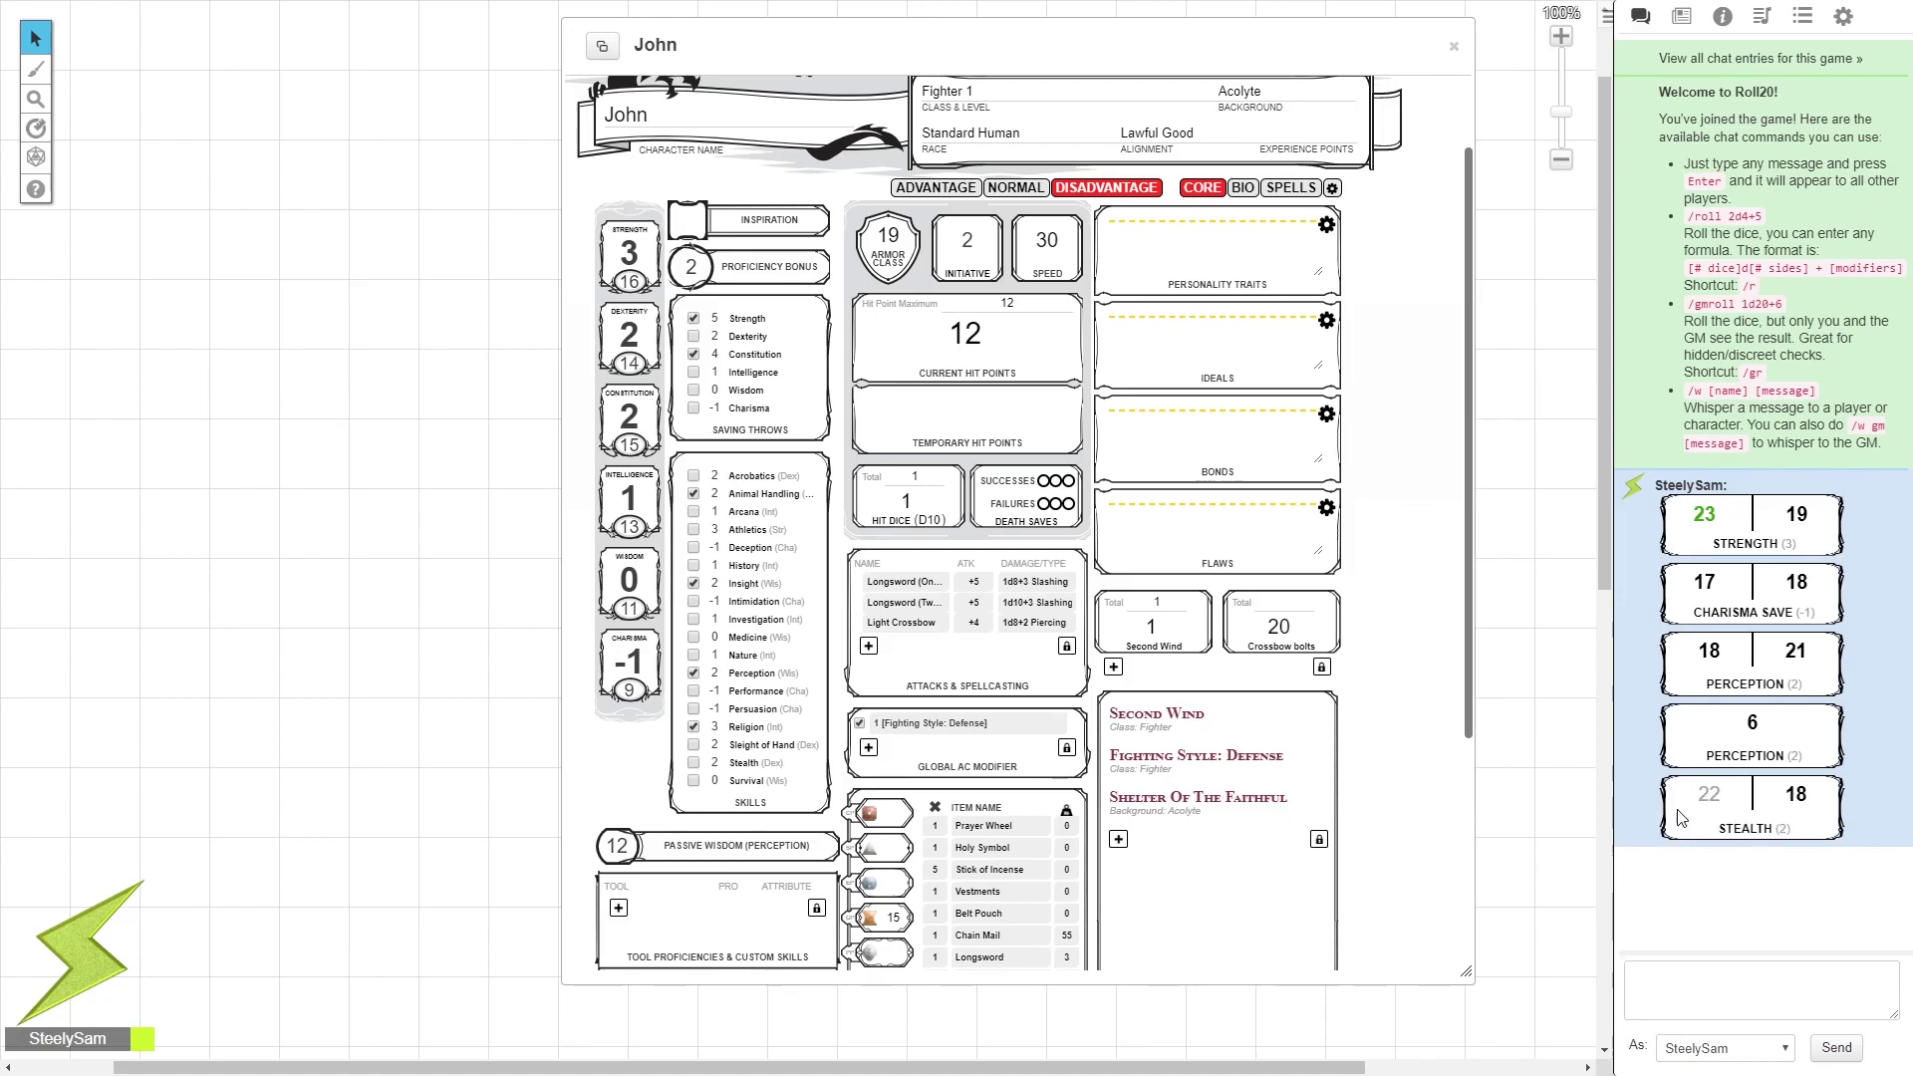
Roll a death save and initiative from the fighter's core page
click(1026, 516)
scroll(1006, 598, down, 1)
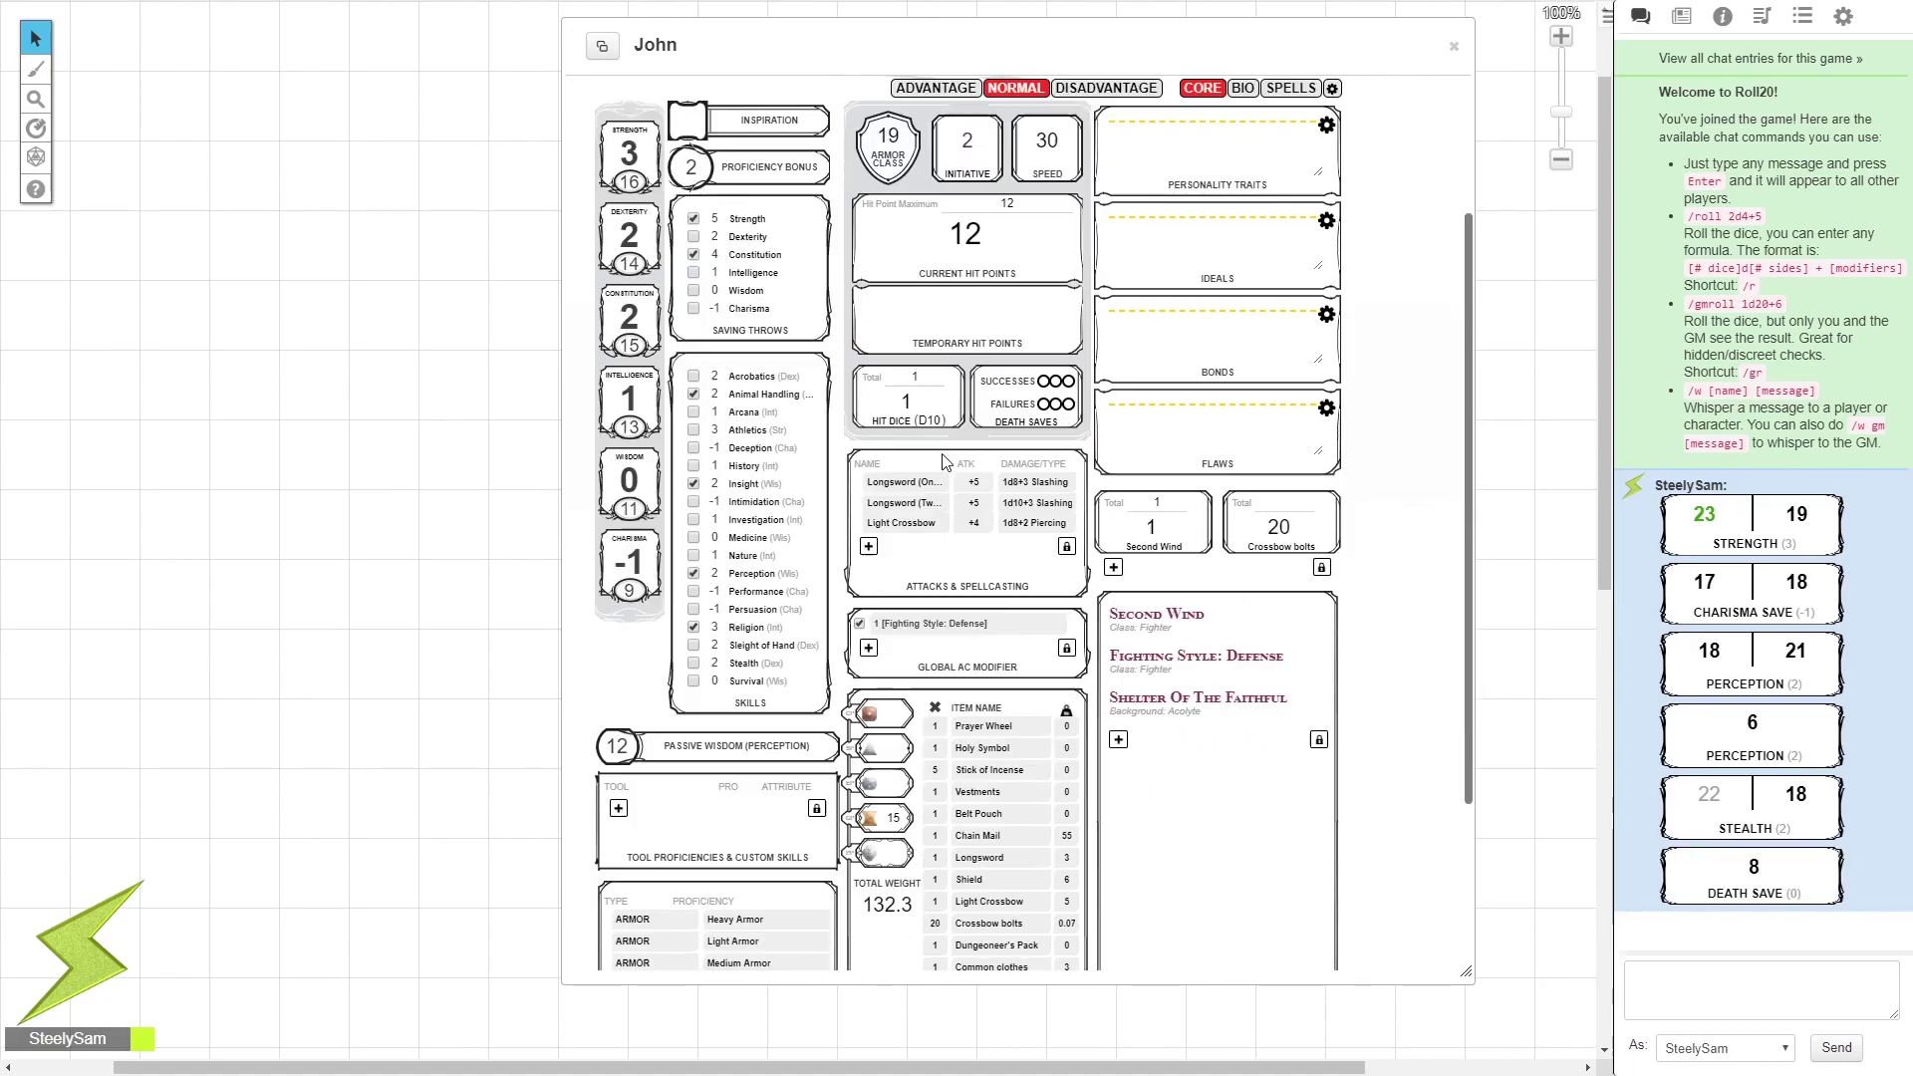
click(960, 177)
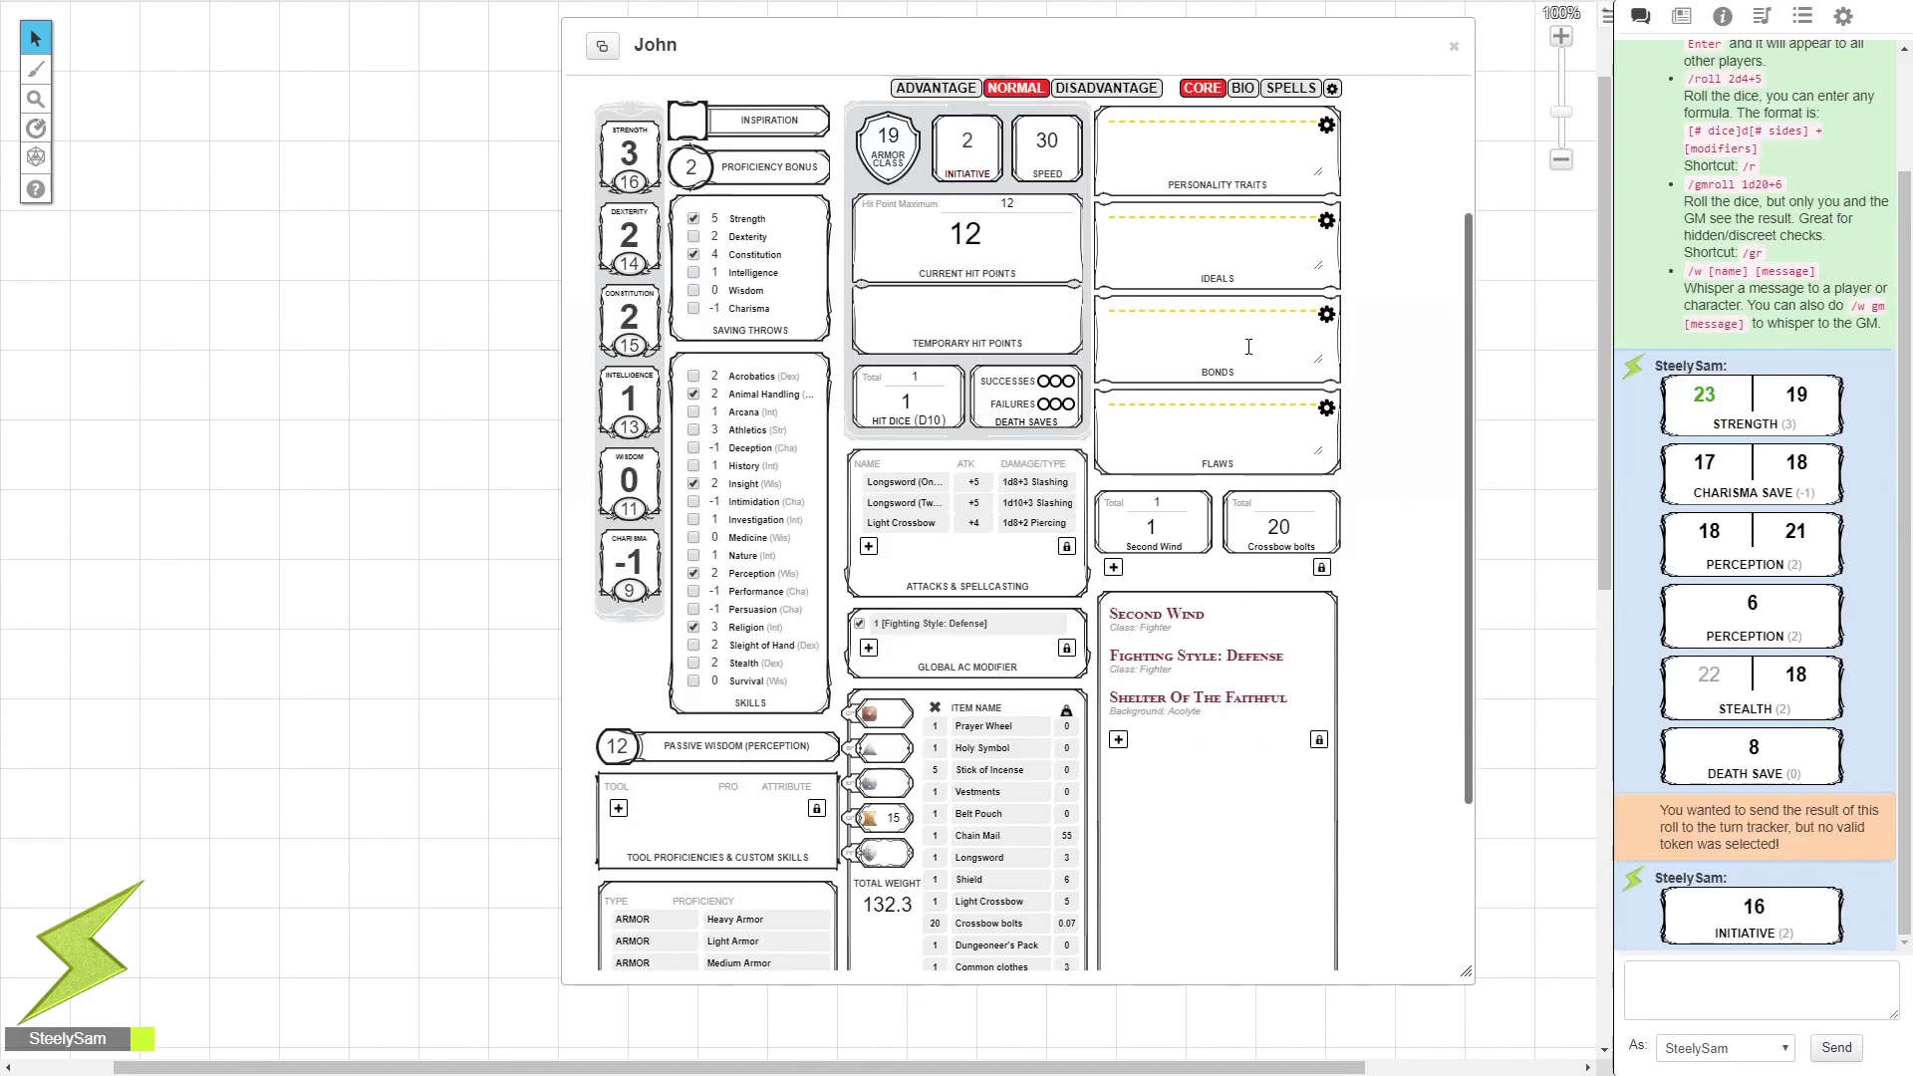
Roll another death save and add a blank entry to the Attacks & Spellcasting list
drag(1311, 42, 1263, 46)
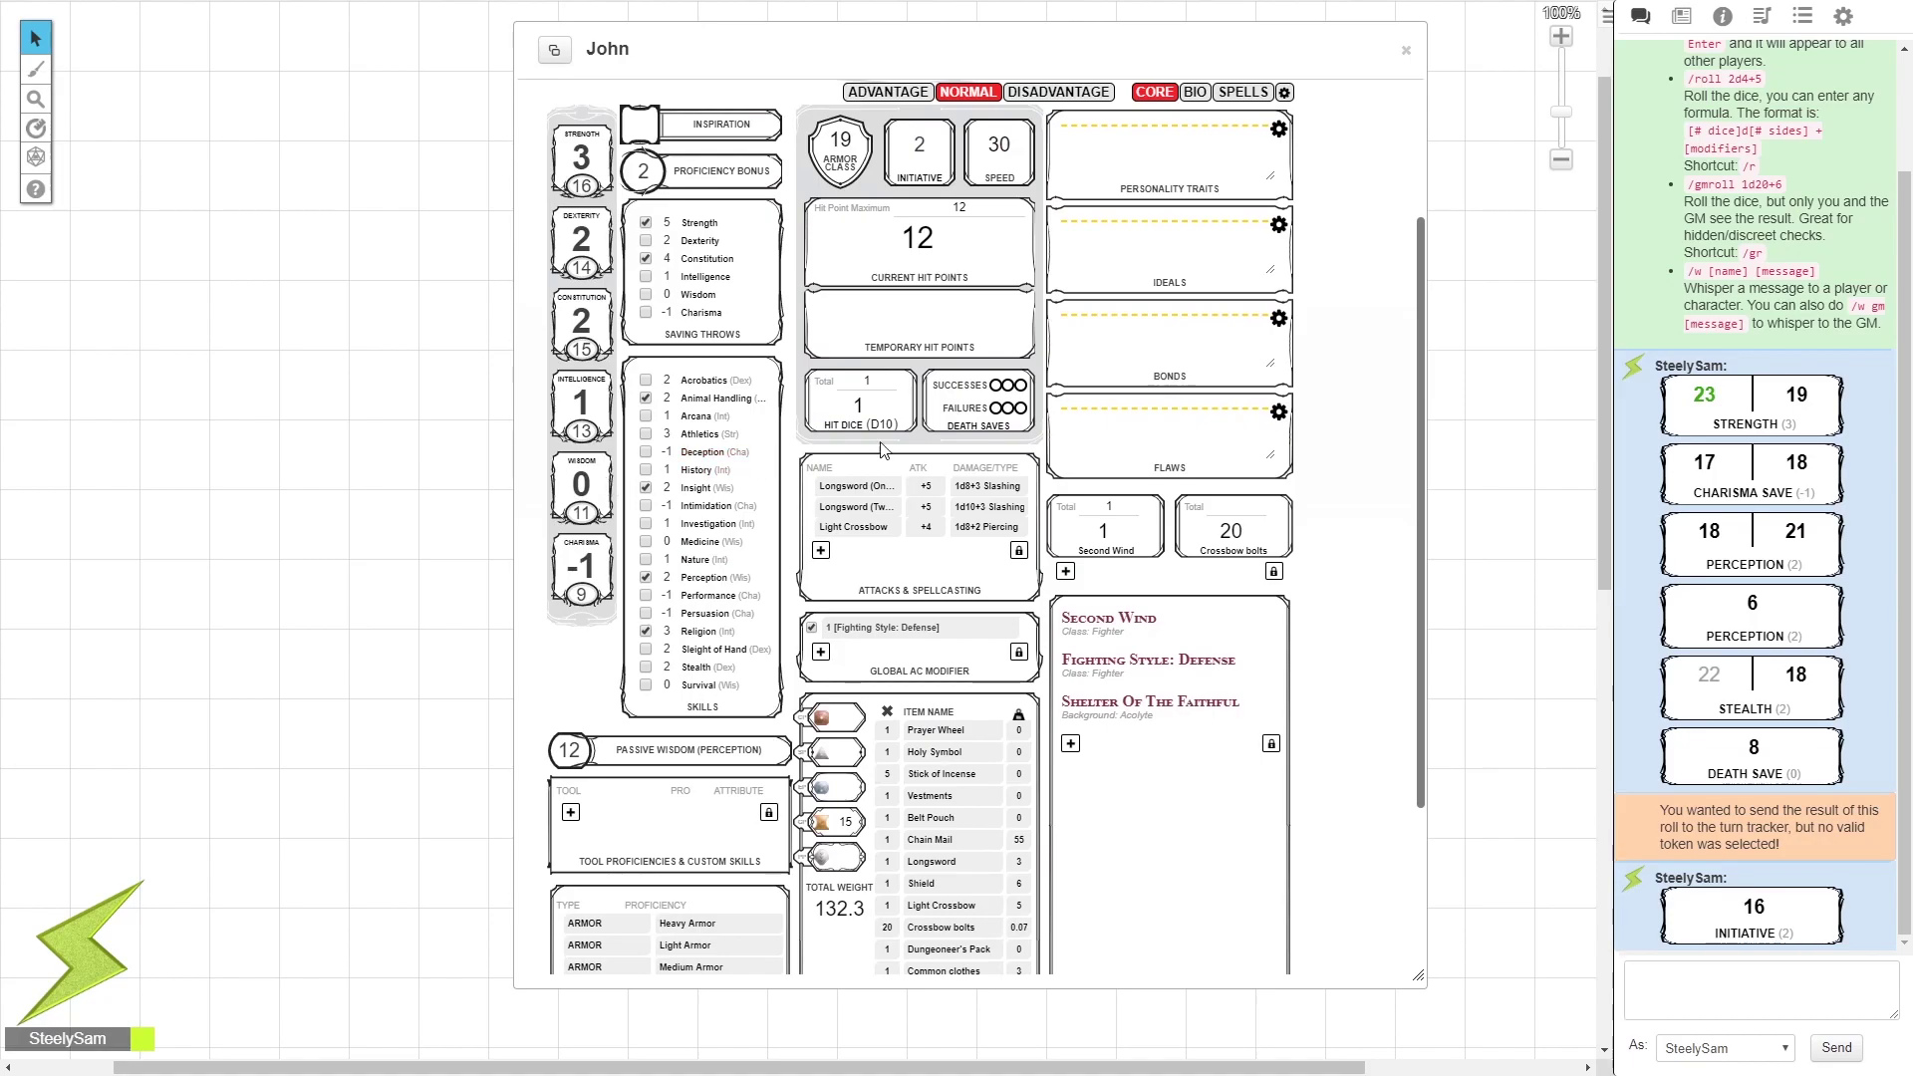
click(981, 428)
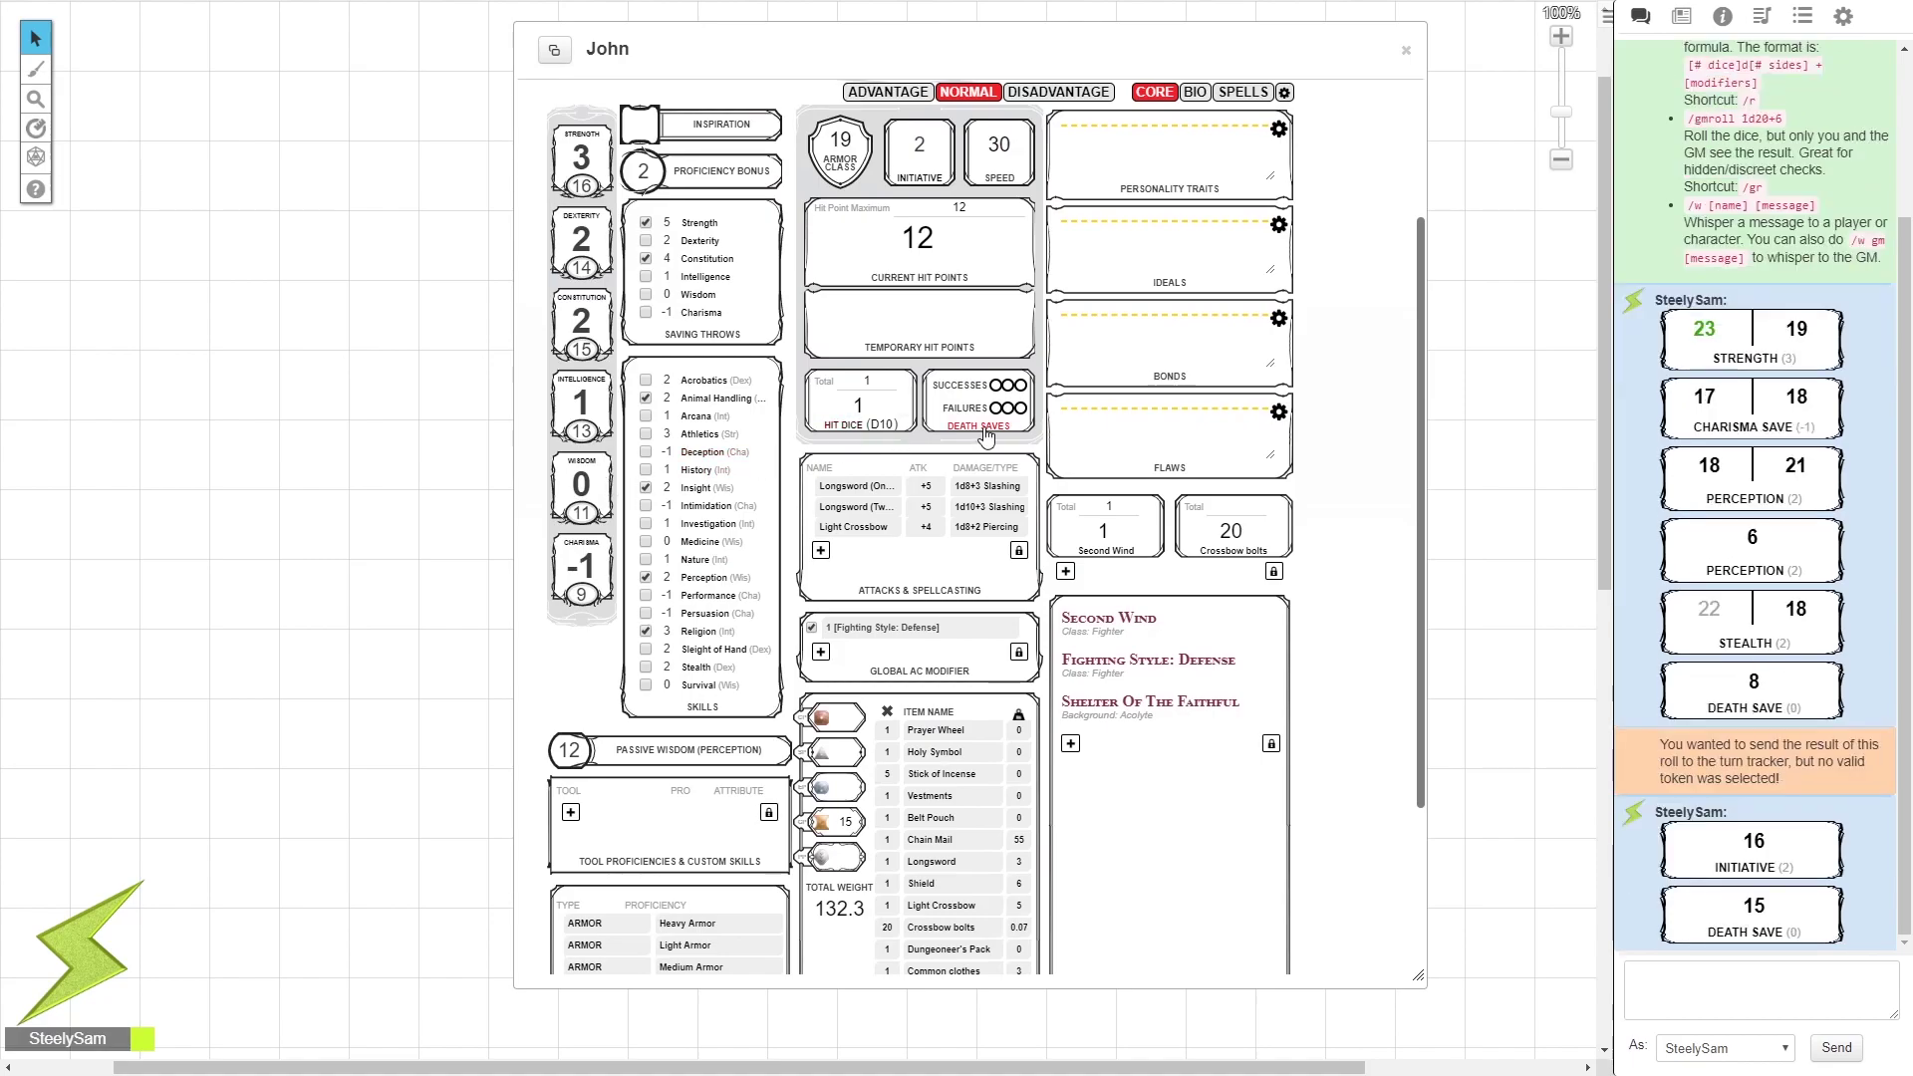
click(820, 550)
click(870, 549)
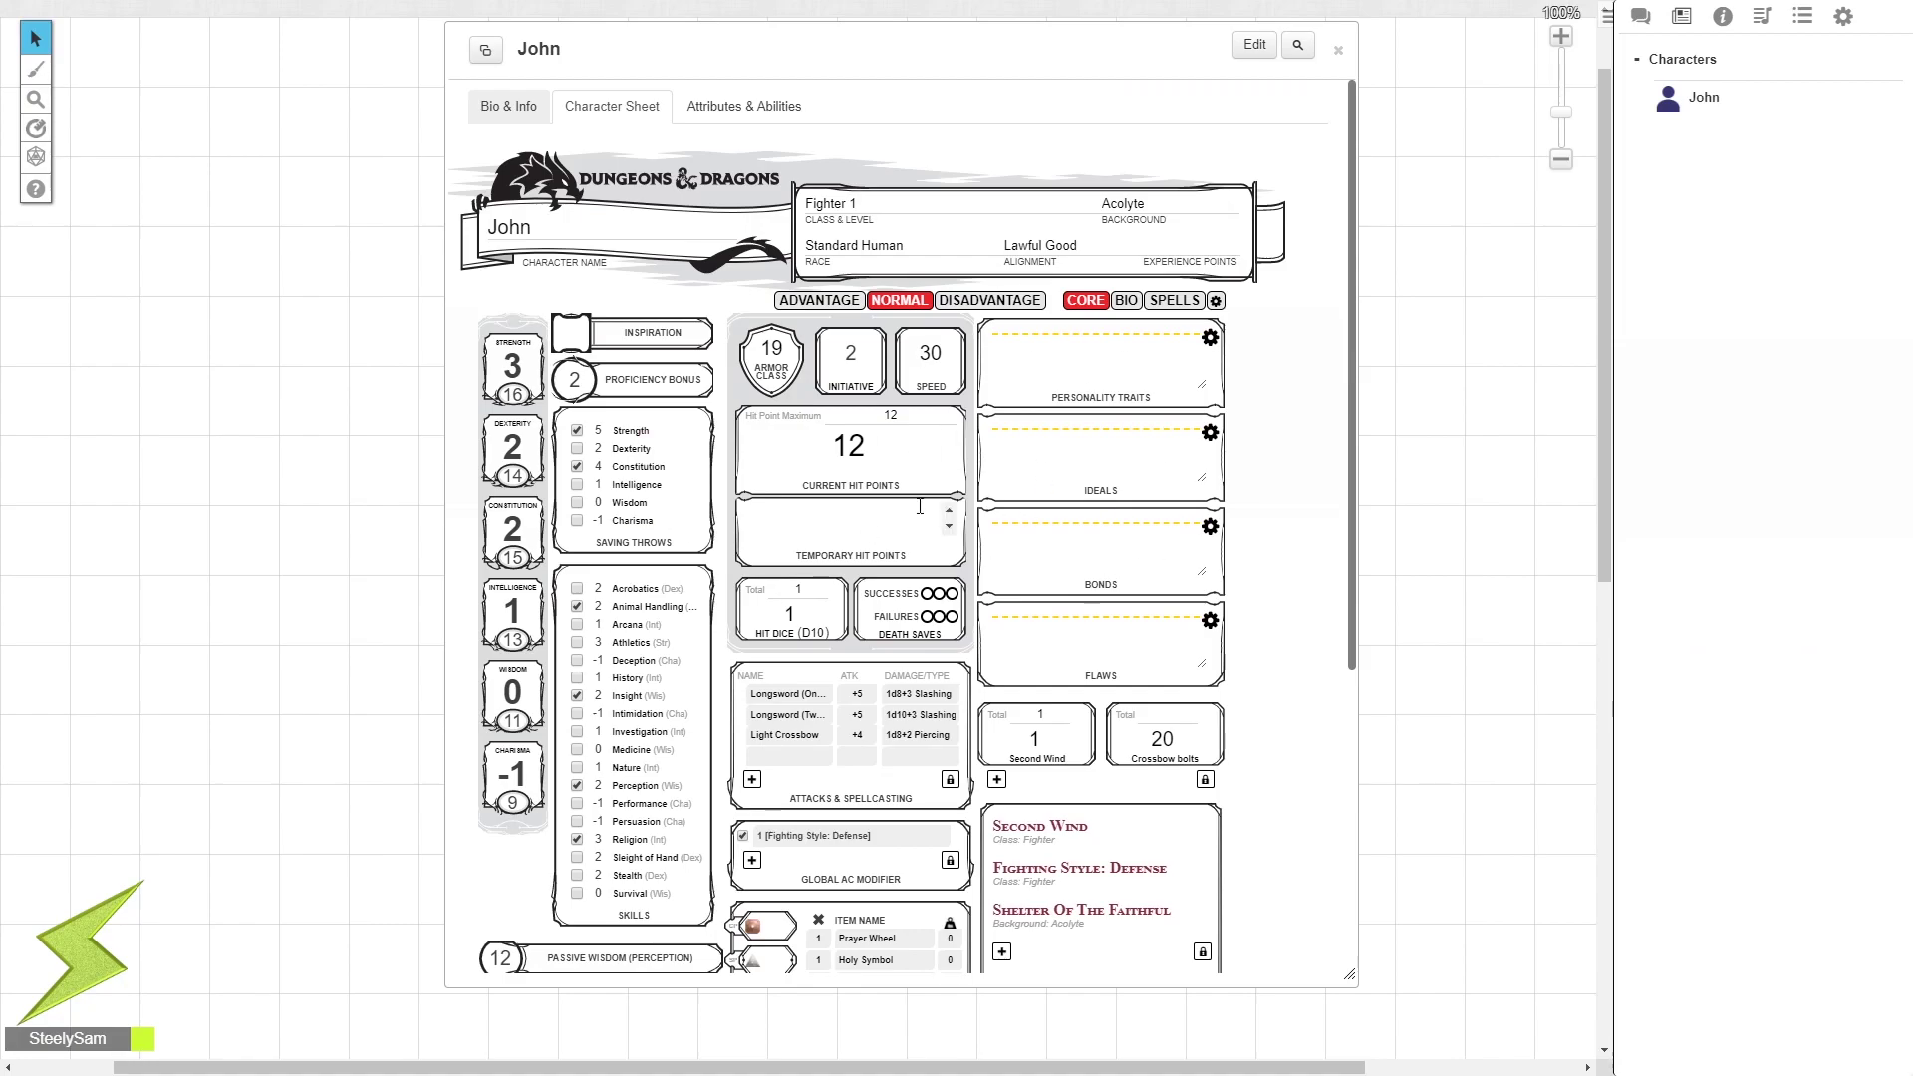
Open the fighter's details for editing, activate the Bio & Info text field and return to the Avatar area
click(1255, 45)
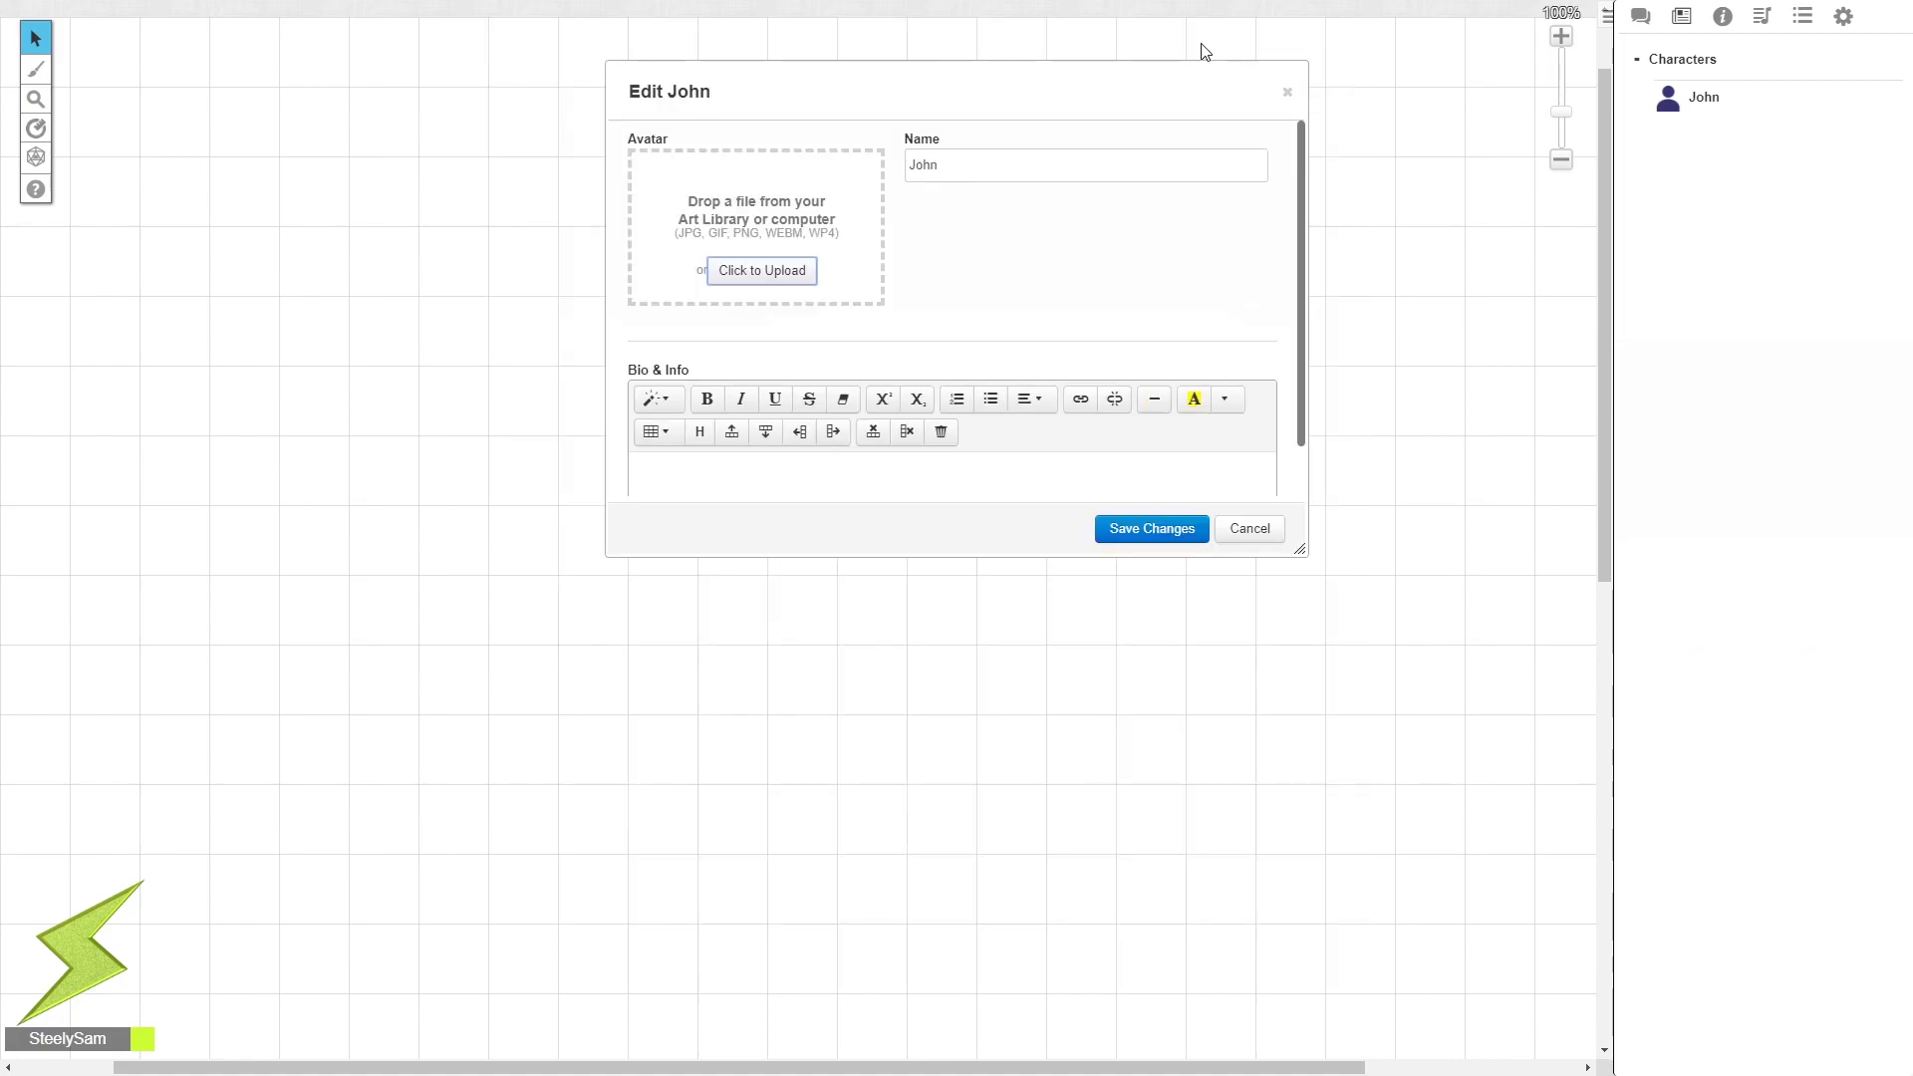
click(754, 468)
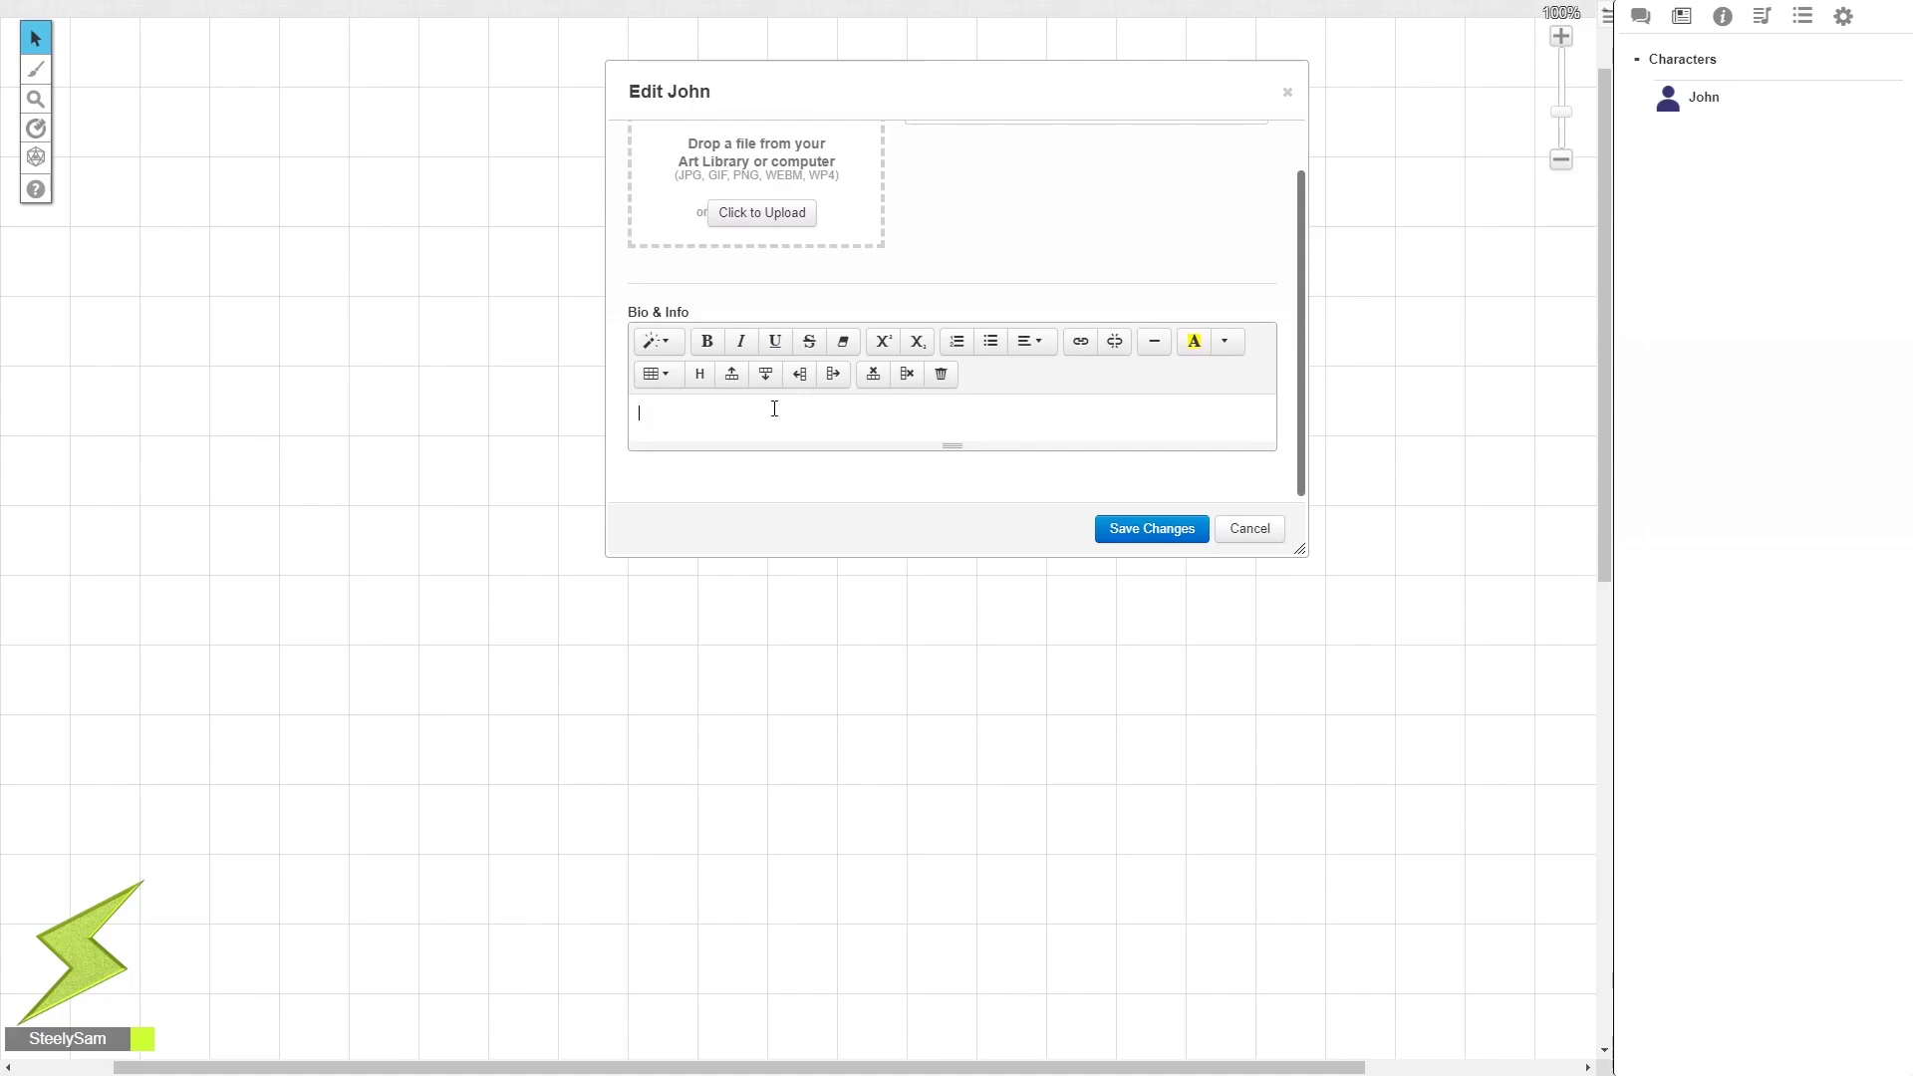
scroll(843, 444, up, 1)
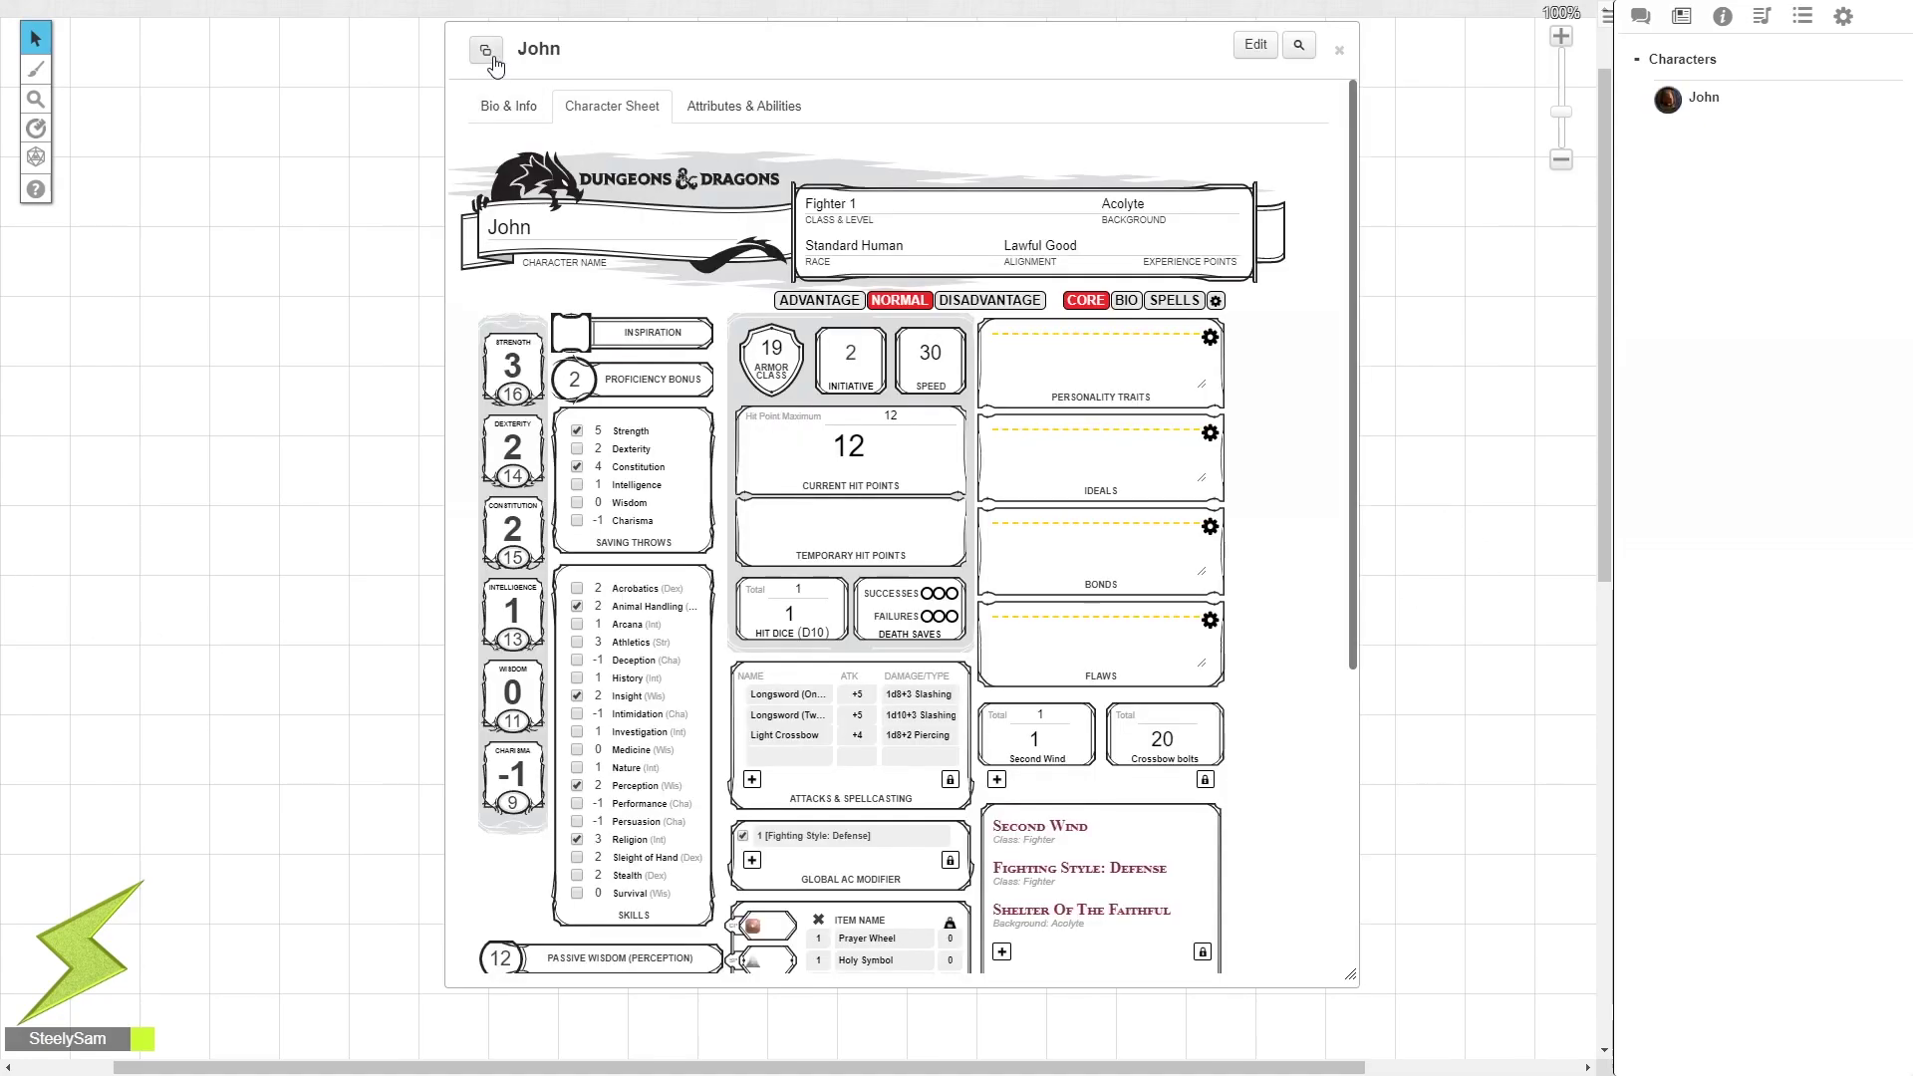
Pop the fighter's character sheet out into a separate window and move it off the map
click(487, 53)
drag(462, 16, 1911, 56)
click(1046, 593)
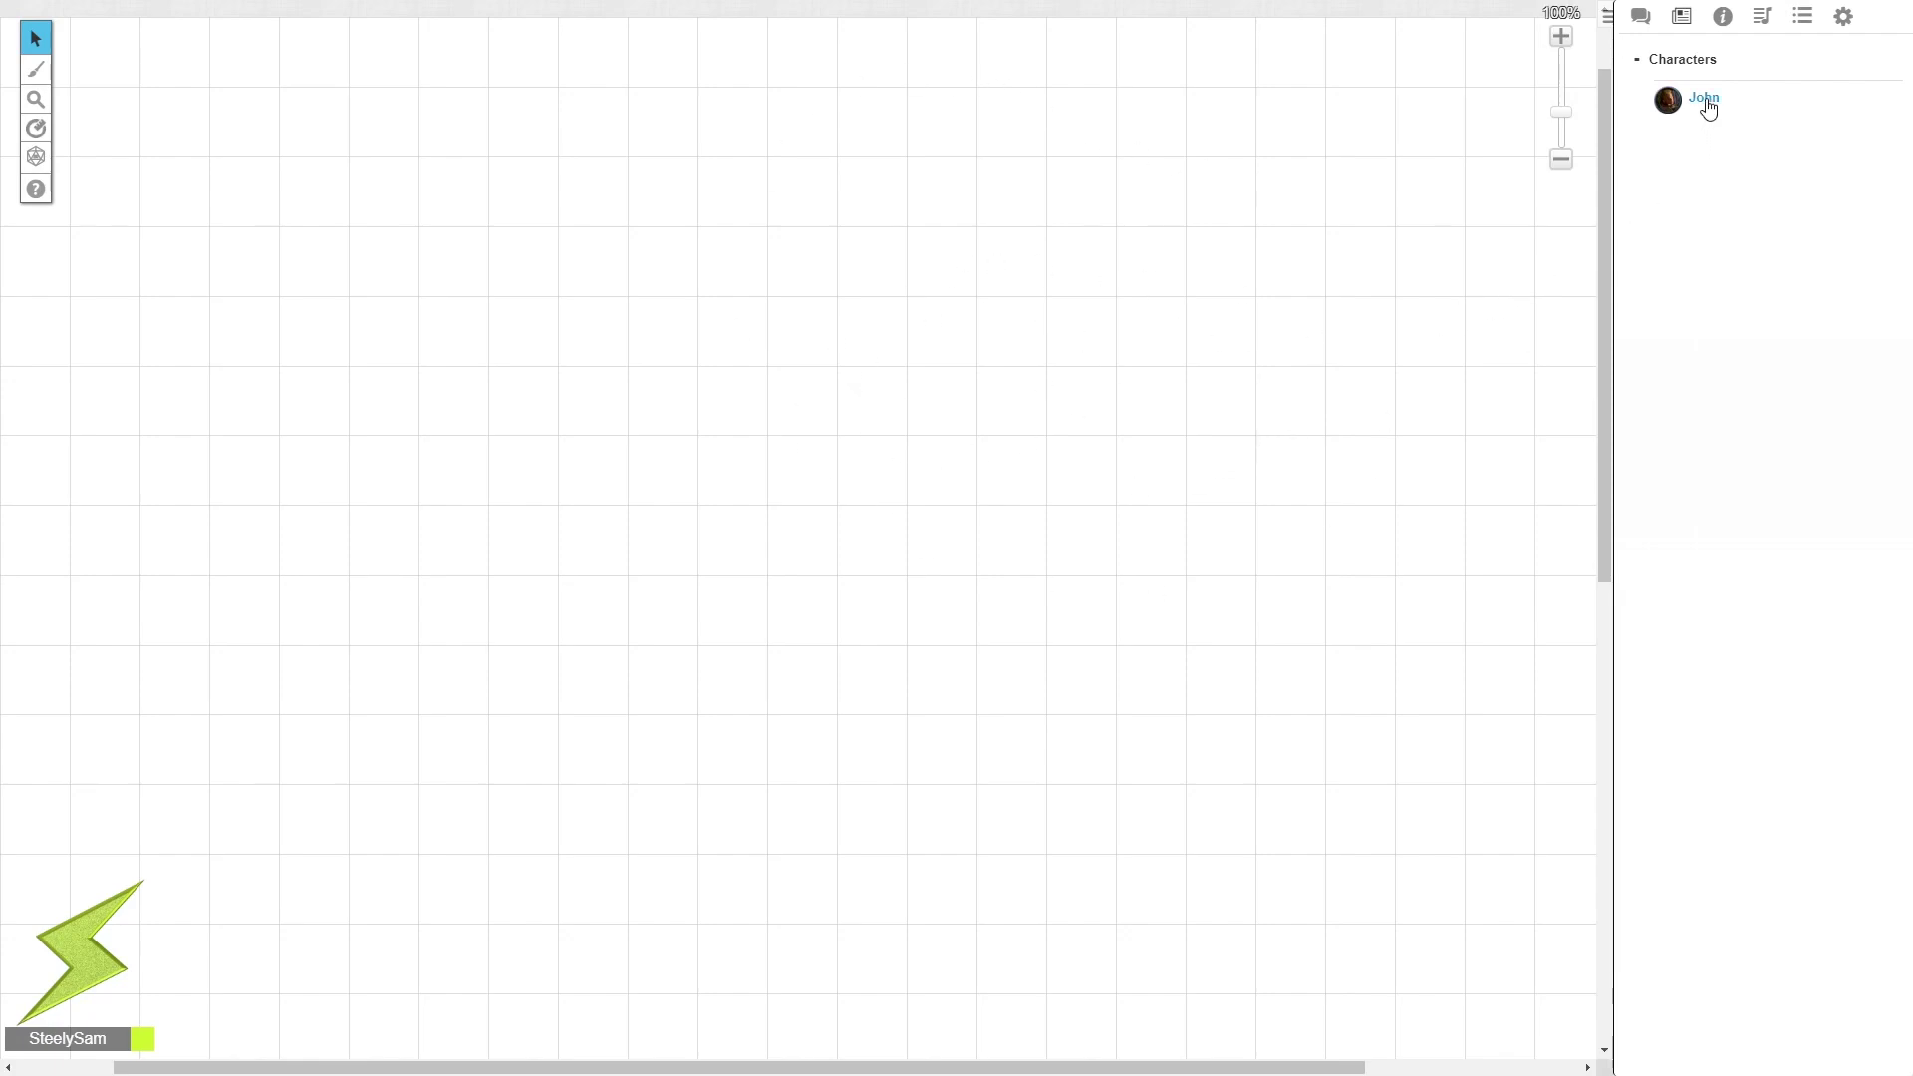
Place the fighter's token on the map and roll its initiative from the popped-out sheet, clearing the sheet window off the map
drag(1708, 108, 993, 265)
click(1021, 258)
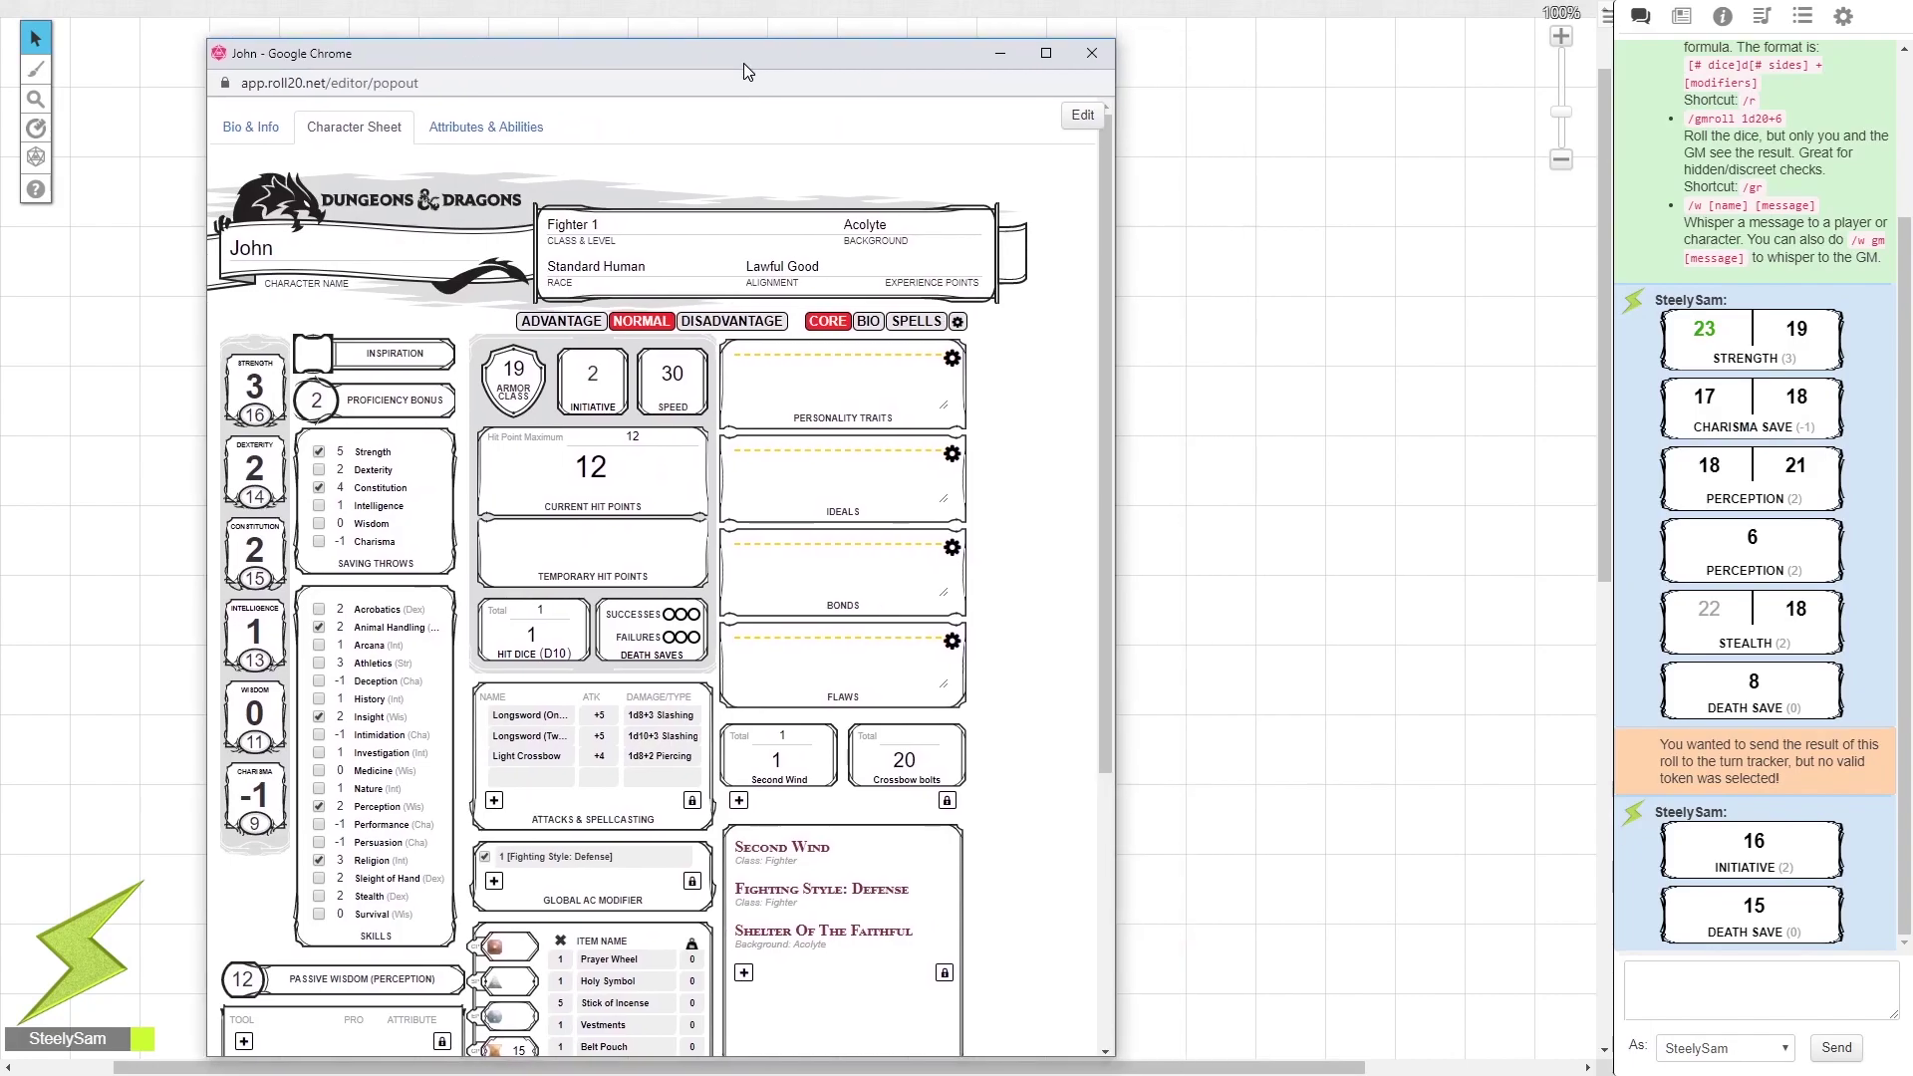
click(591, 381)
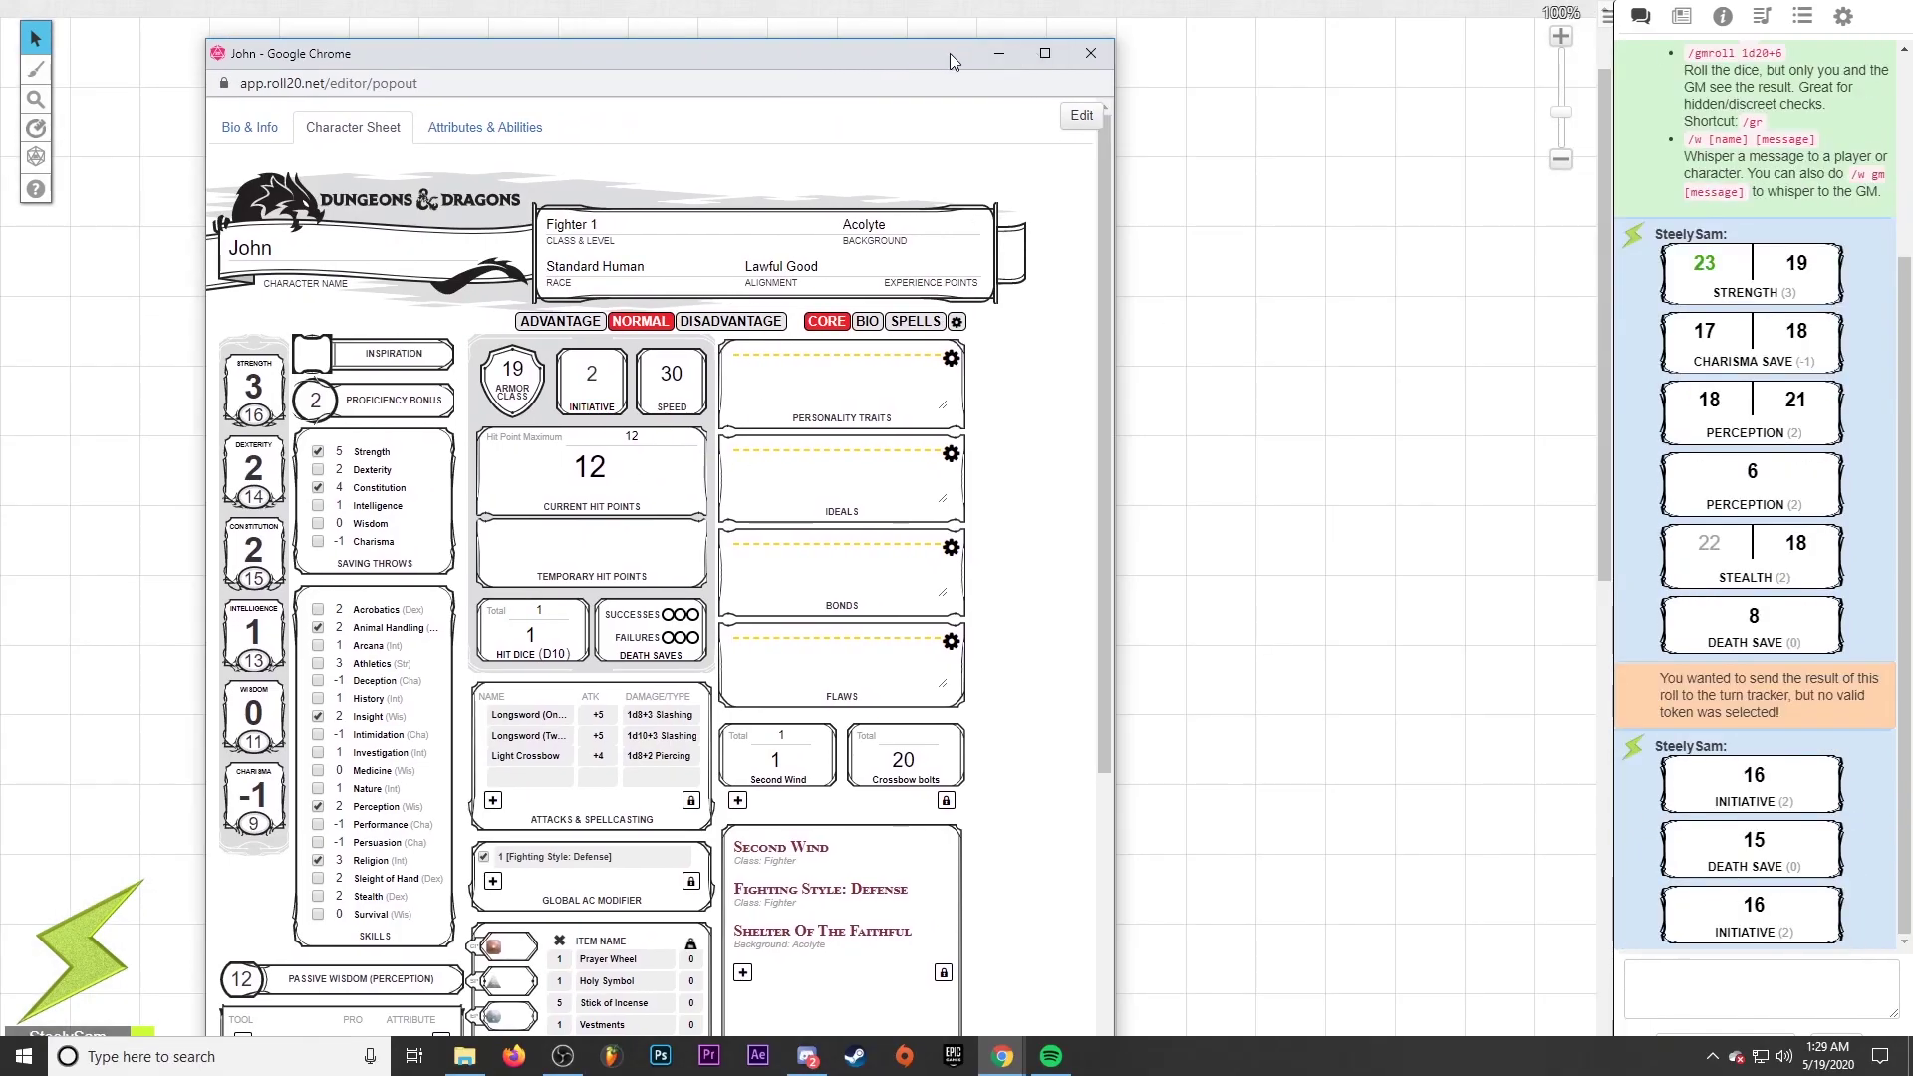
drag(953, 60, 1912, 70)
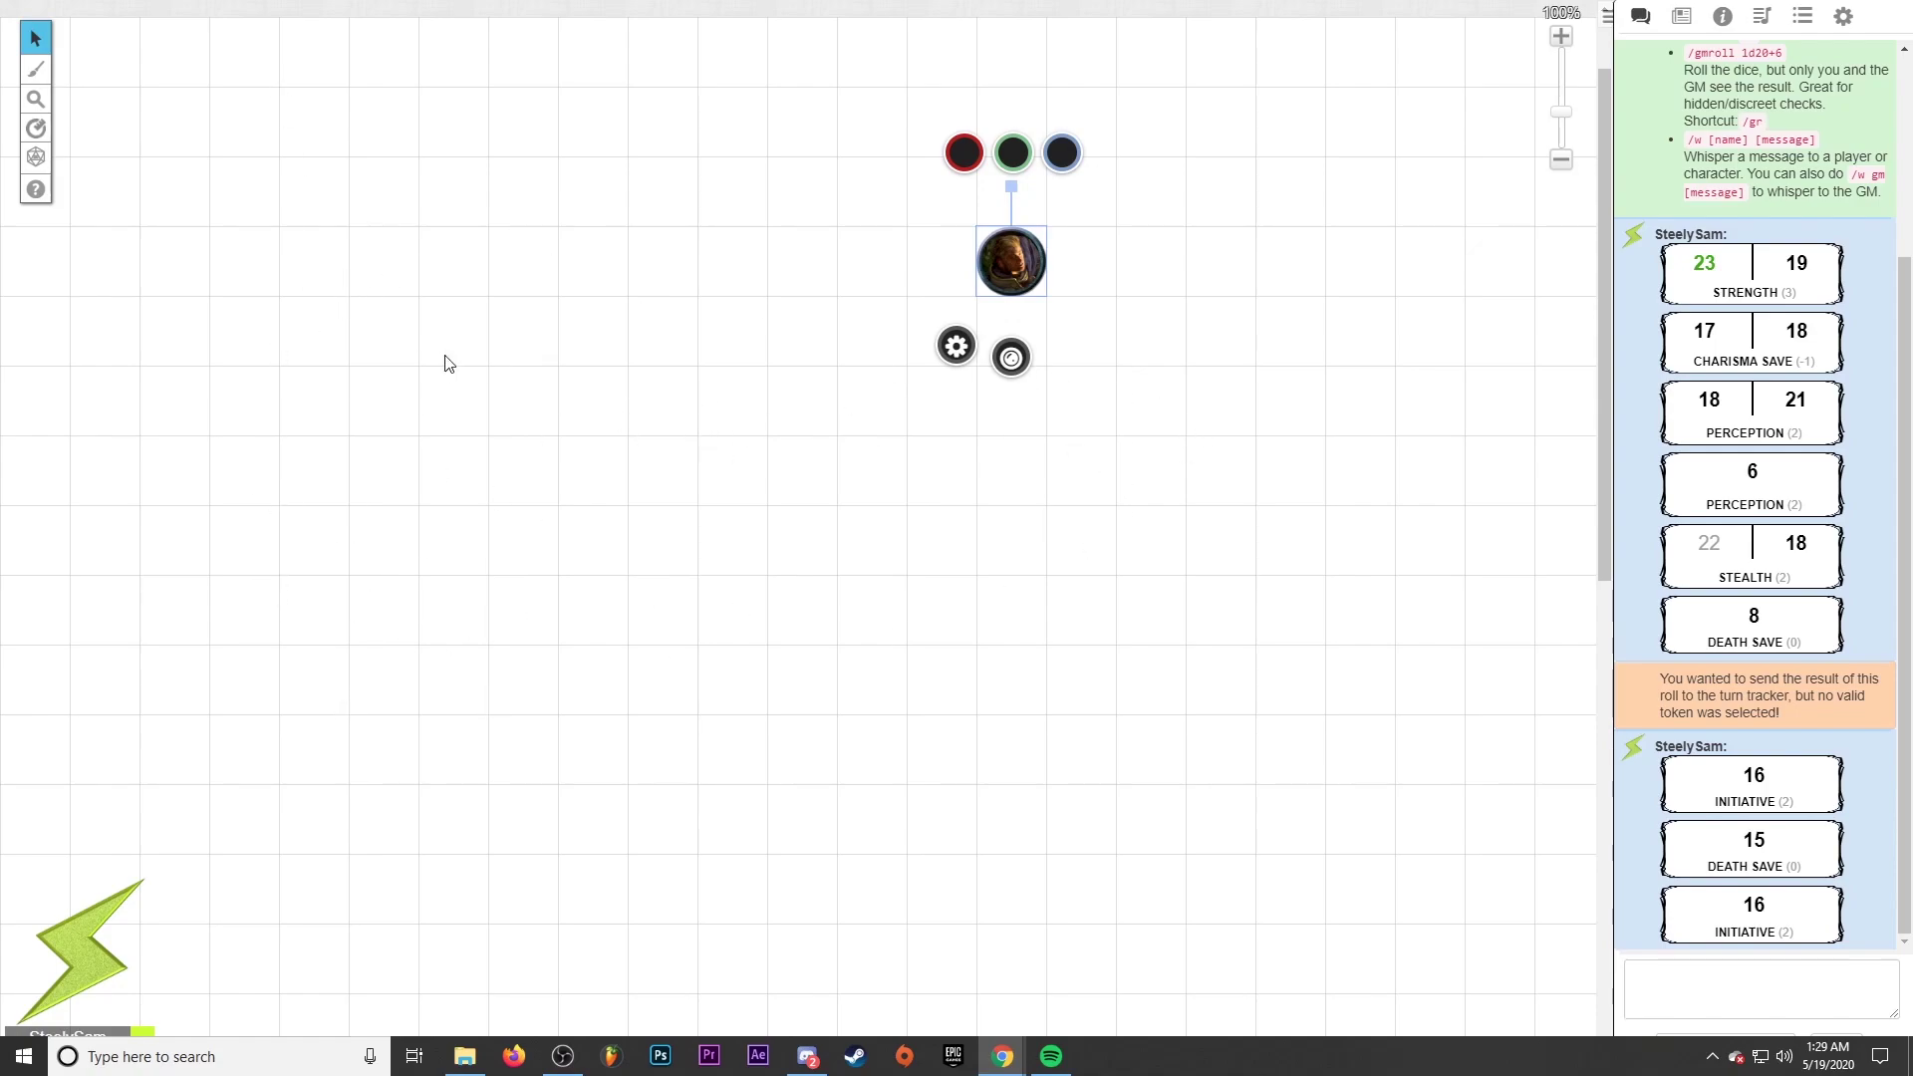
click(919, 448)
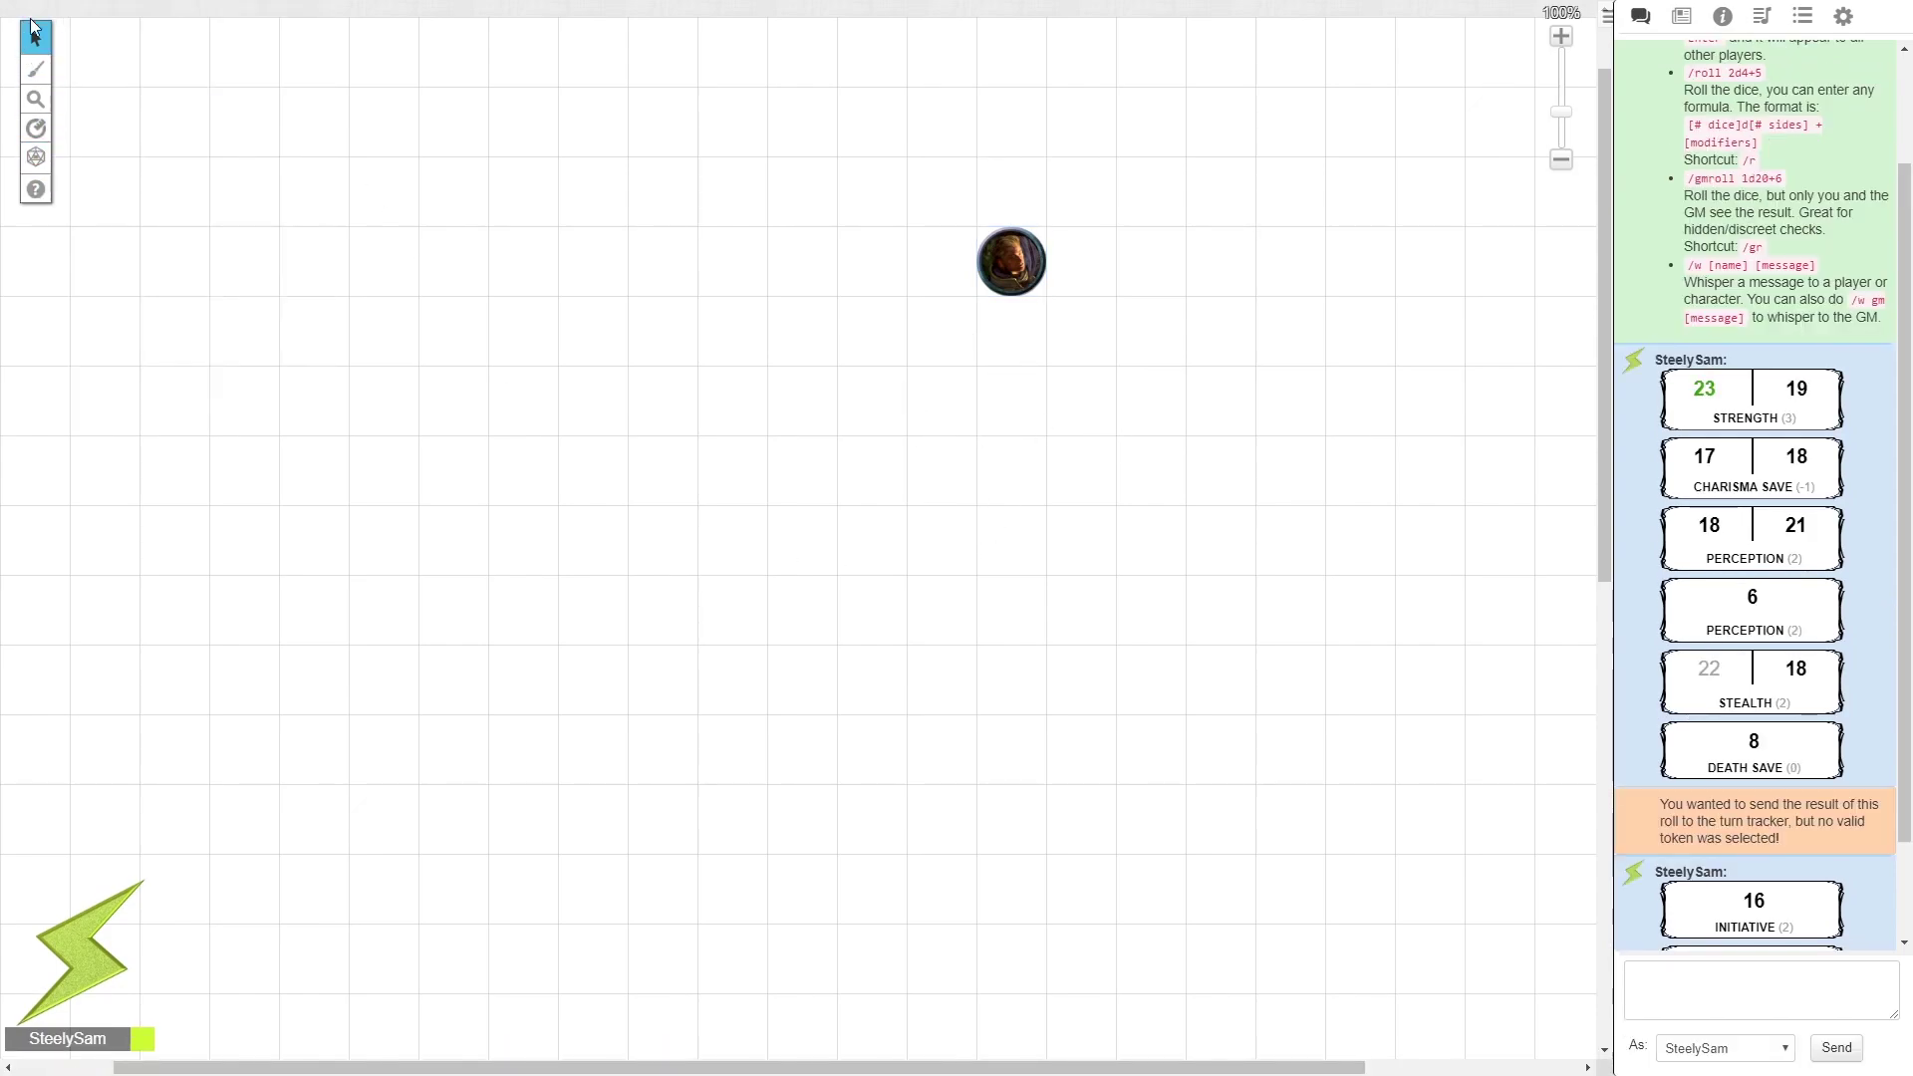
Move the fighter's token one square left and two squares down on the map, and deselect it
mouse_move(49, 50)
click(1003, 248)
drag(1003, 248, 981, 406)
click(738, 371)
click(598, 261)
click(1259, 214)
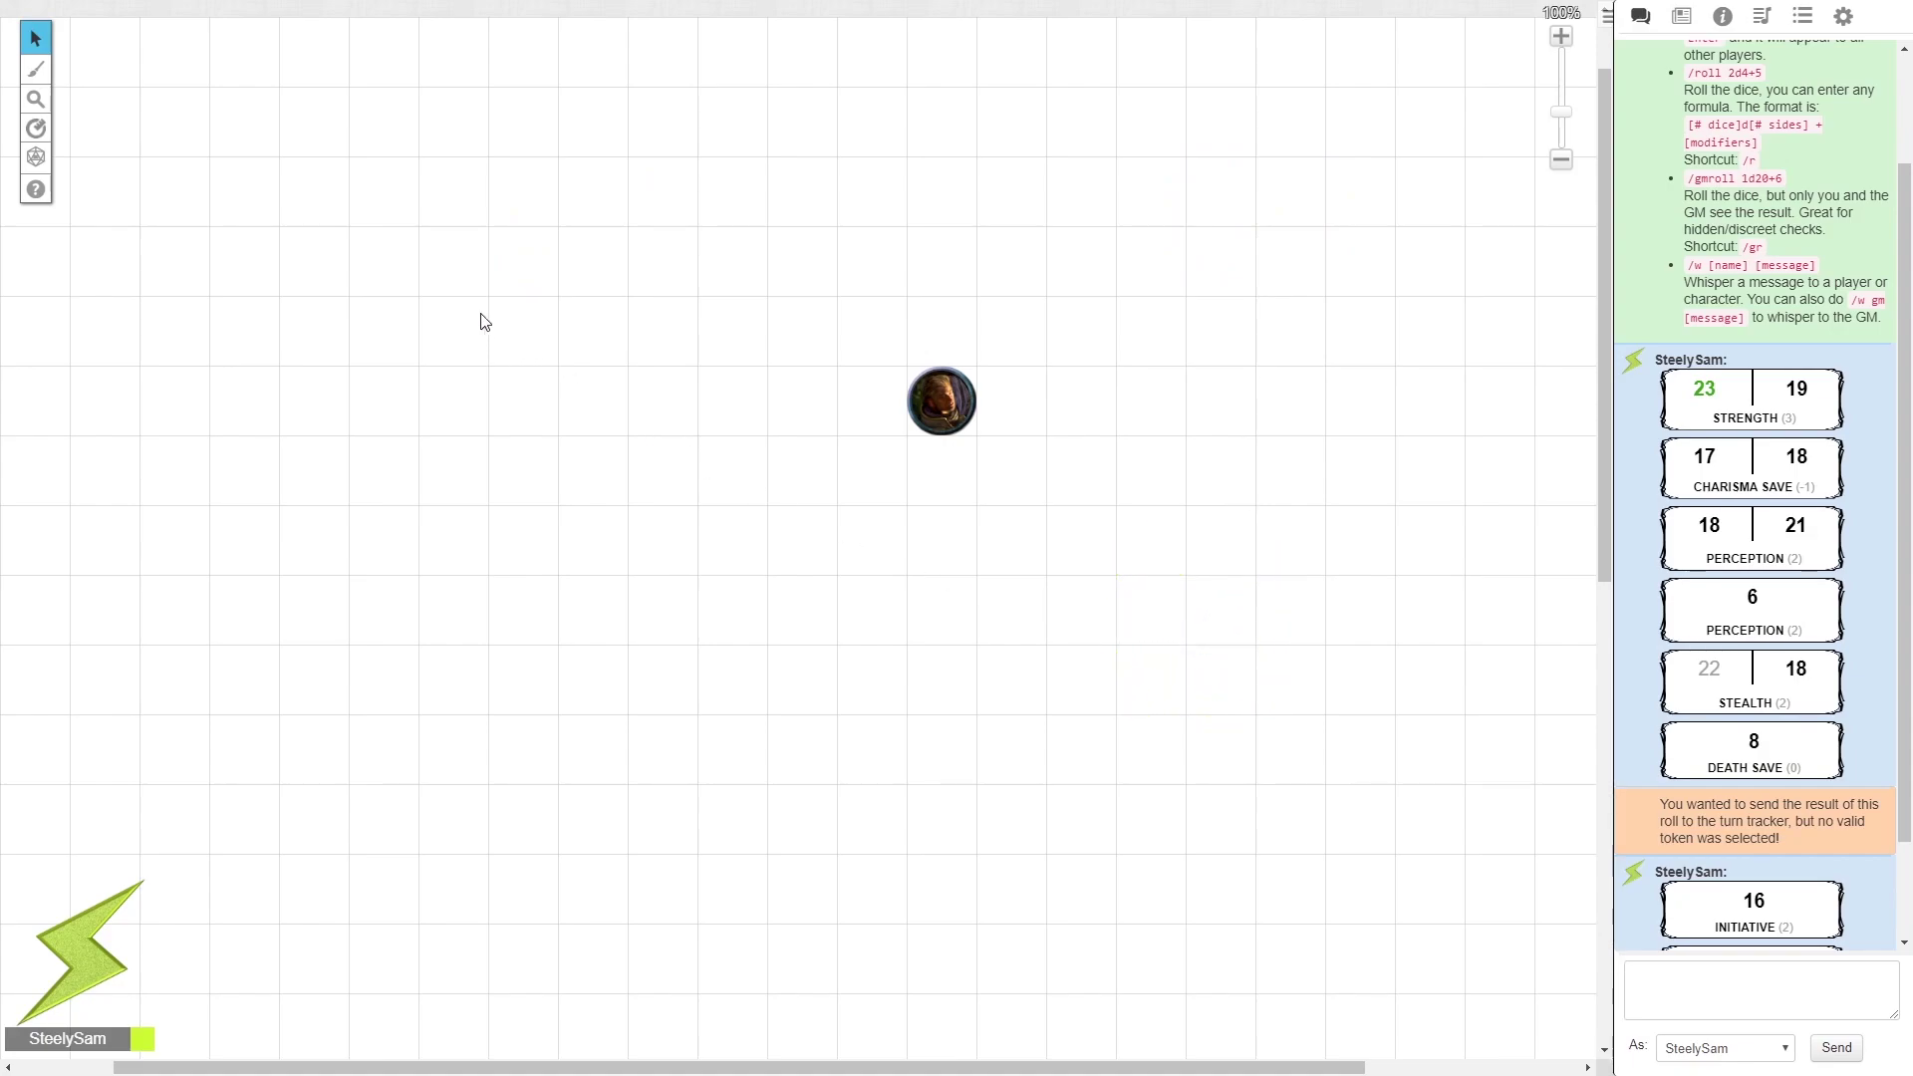
Ping several empty spots on the map to the upper left of the fighter's token
click(388, 199)
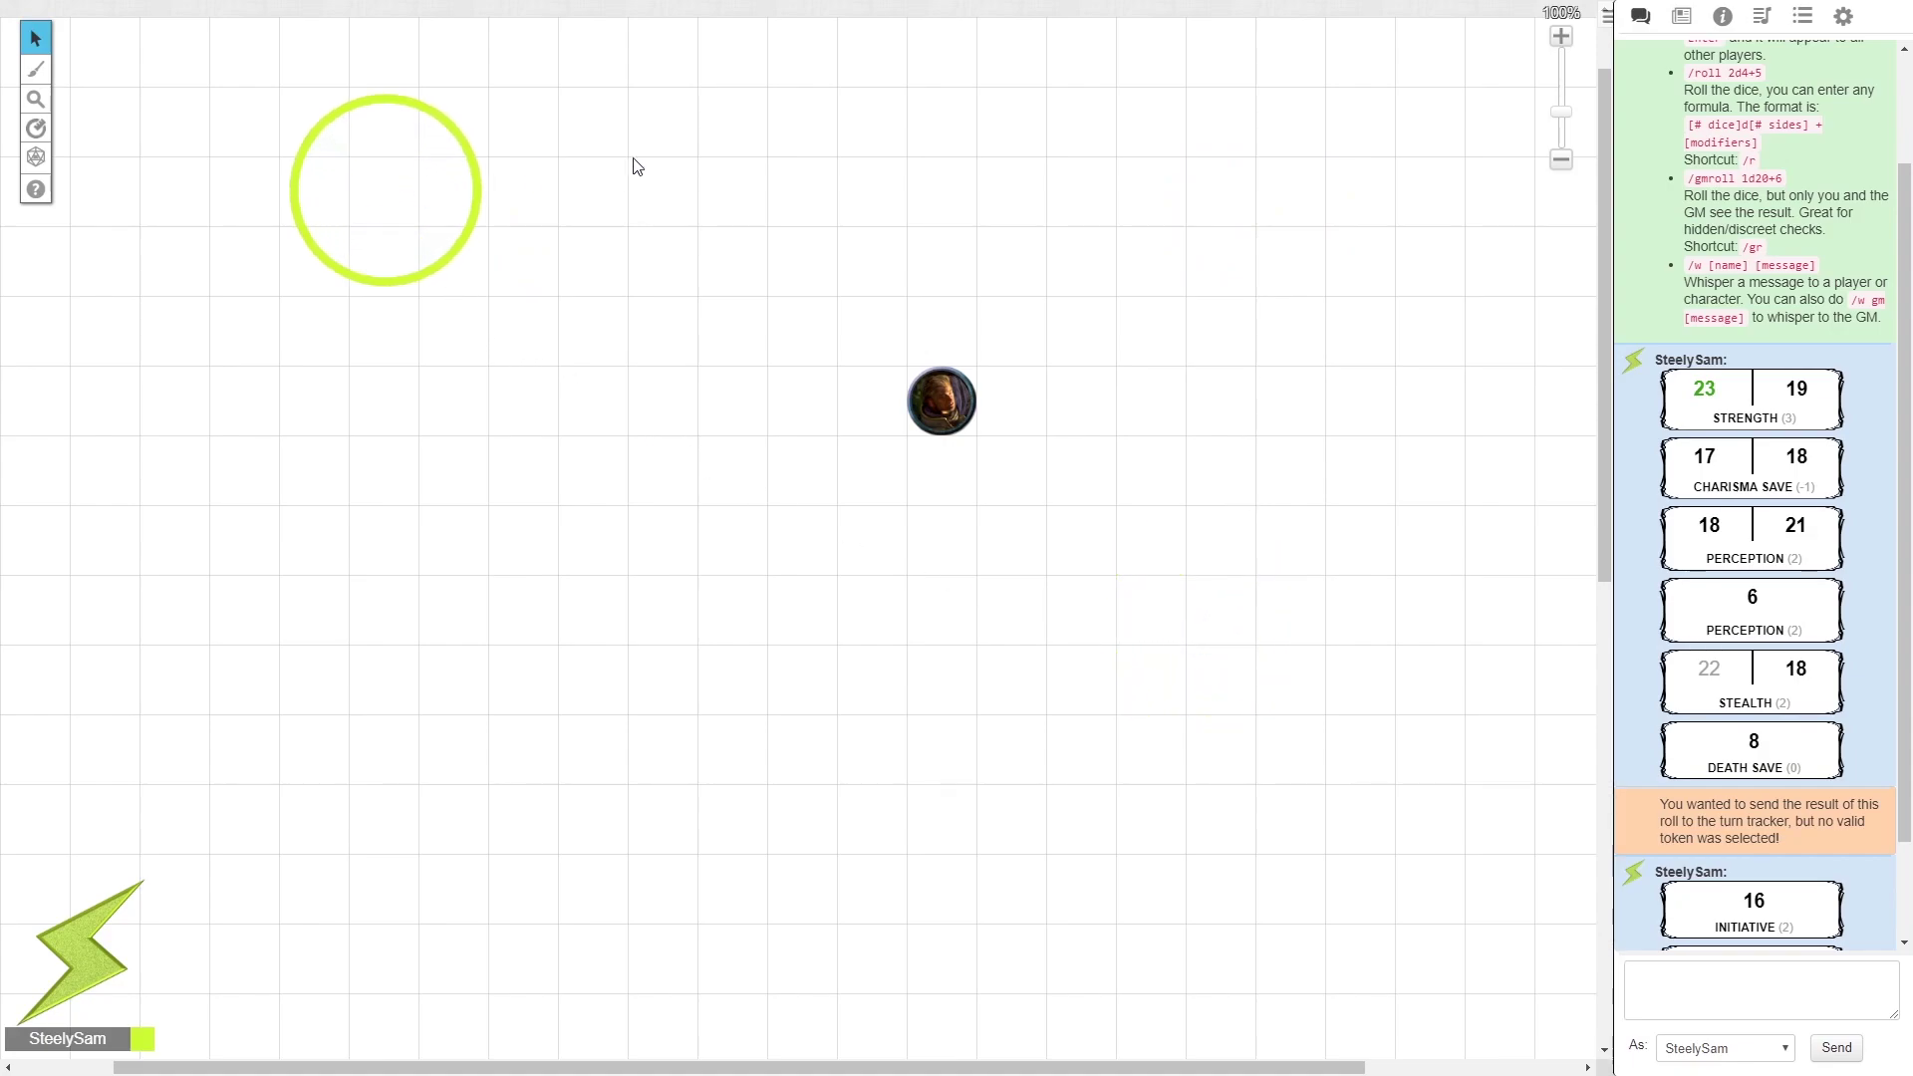
click(677, 119)
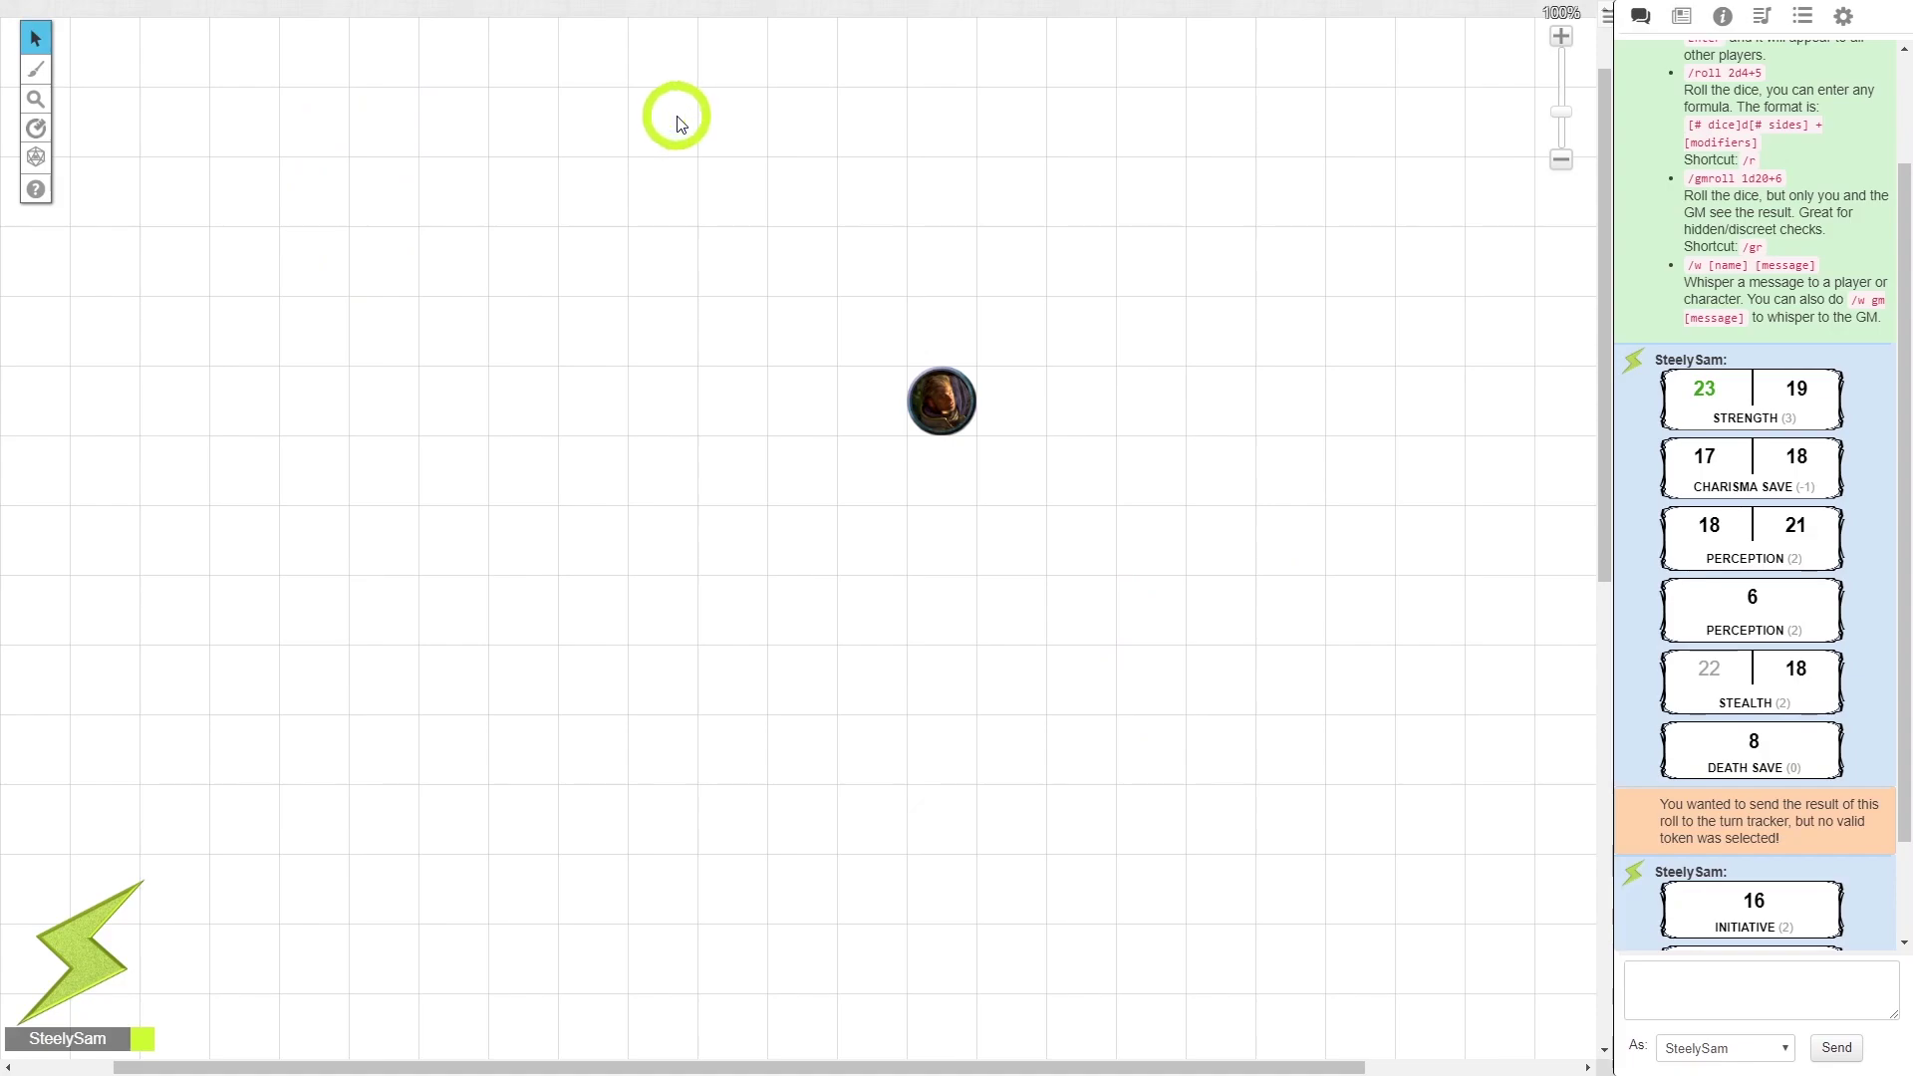
click(451, 479)
Draw a freehand curve on the map running diagonally down to the right, in the area left of the token
mouse_move(35, 72)
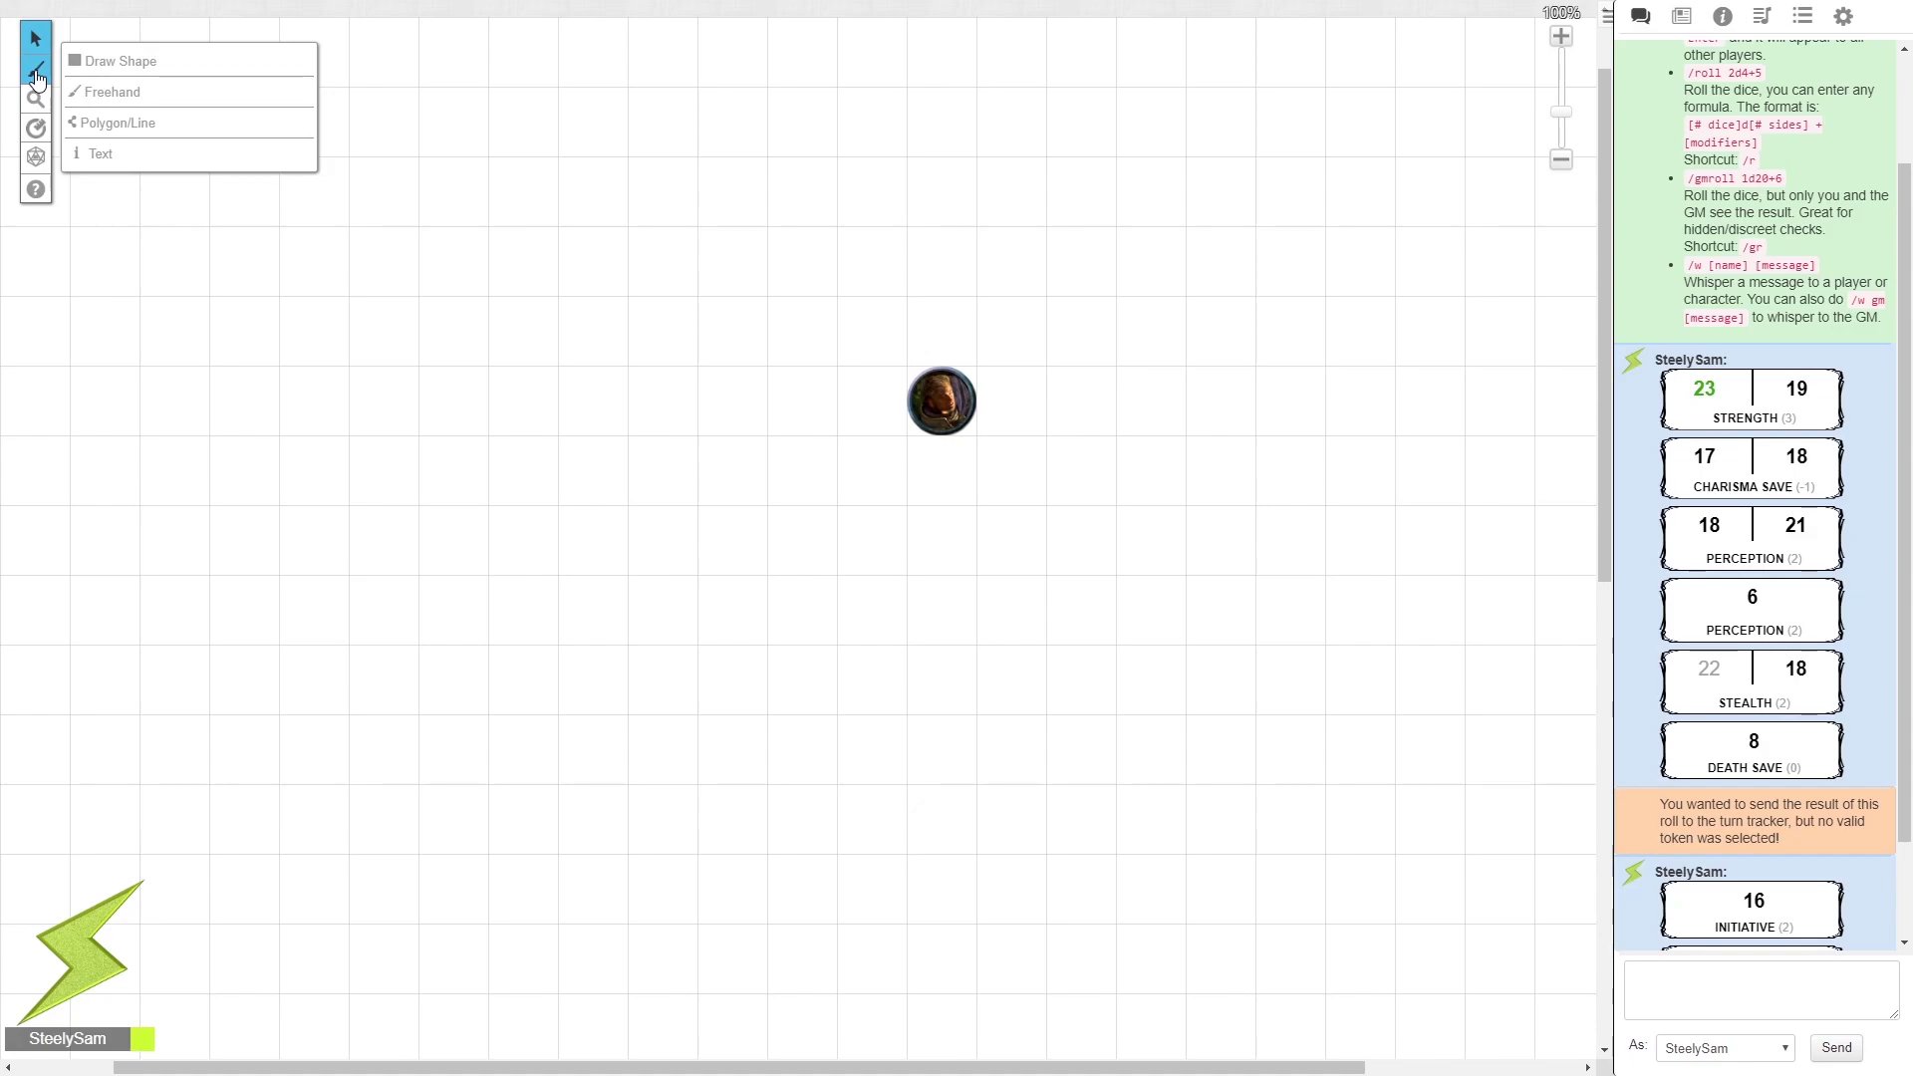
click(35, 70)
click(119, 93)
mouse_move(243, 251)
mouse_down()
mouse_move(385, 315)
mouse_move(574, 509)
mouse_up()
Draw a rectangle about 3 squares wide and 2.5 squares tall between the freehand curve and the token
mouse_move(35, 68)
click(110, 63)
drag(610, 140, 834, 315)
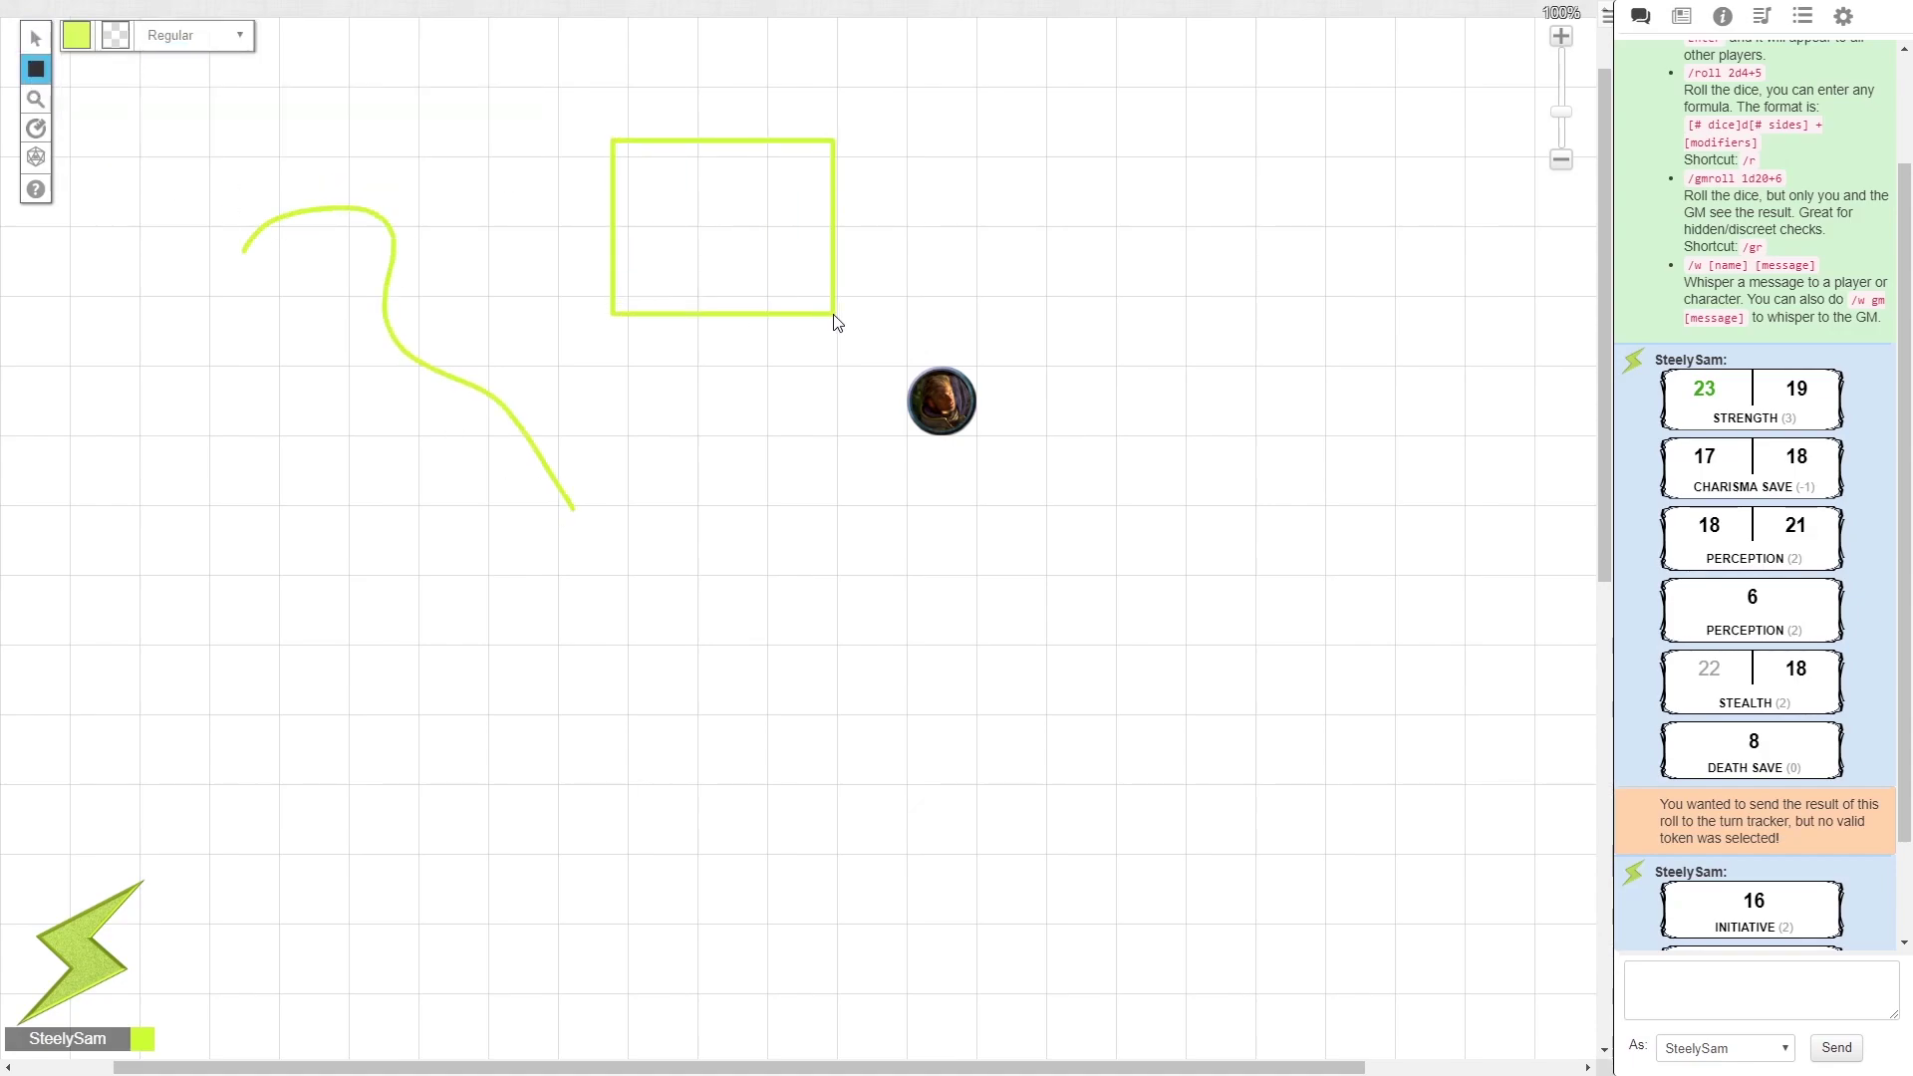
Draw a closed triangle with the Polygon/Line tool below the freehand curve, about 5 squares wide and 2.5 squares tall
click(159, 142)
click(203, 559)
click(400, 690)
click(538, 516)
click(203, 560)
Start an empty text entry on the map, just to the lower right of the triangle
mouse_move(38, 70)
click(99, 154)
click(637, 662)
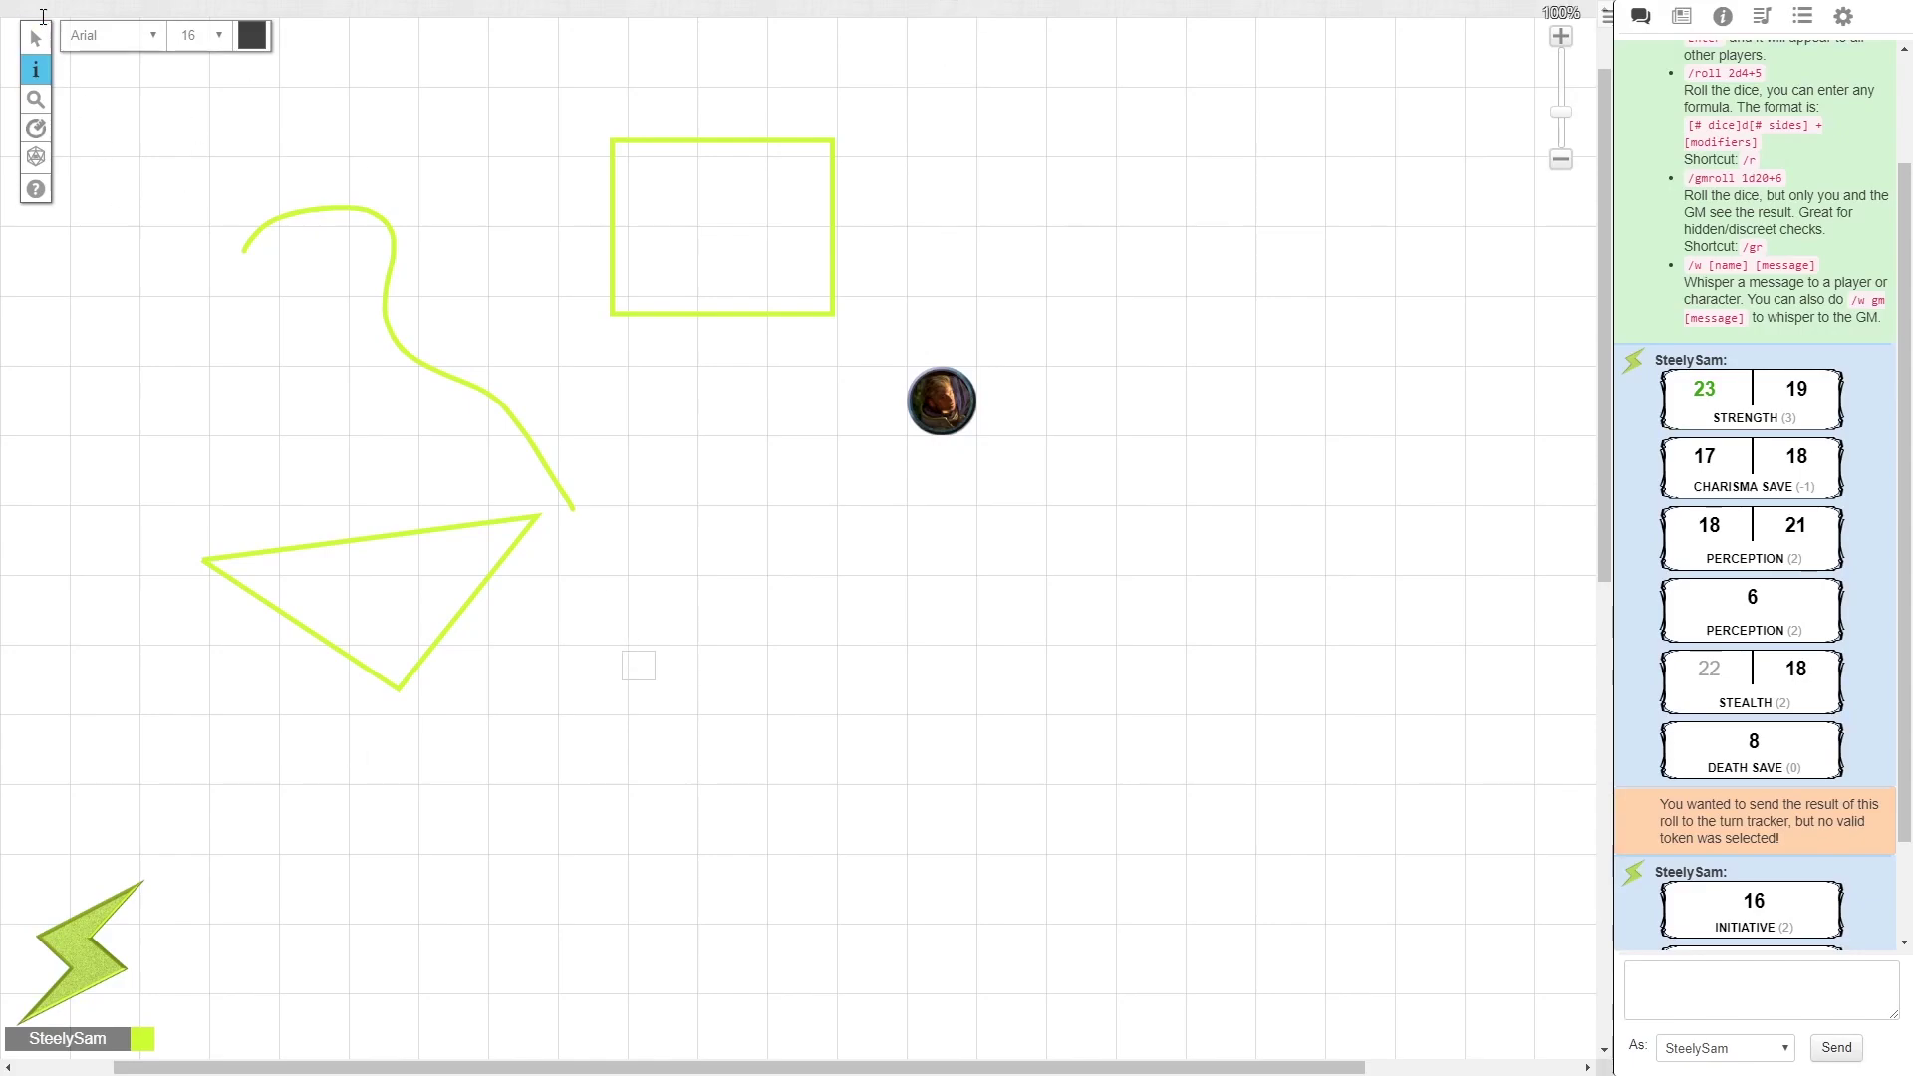
Delete the freehand curve, the rectangle and the triangle from the map together, keeping the fighter's token
click(99, 28)
drag(854, 77, 90, 848)
key(Delete)
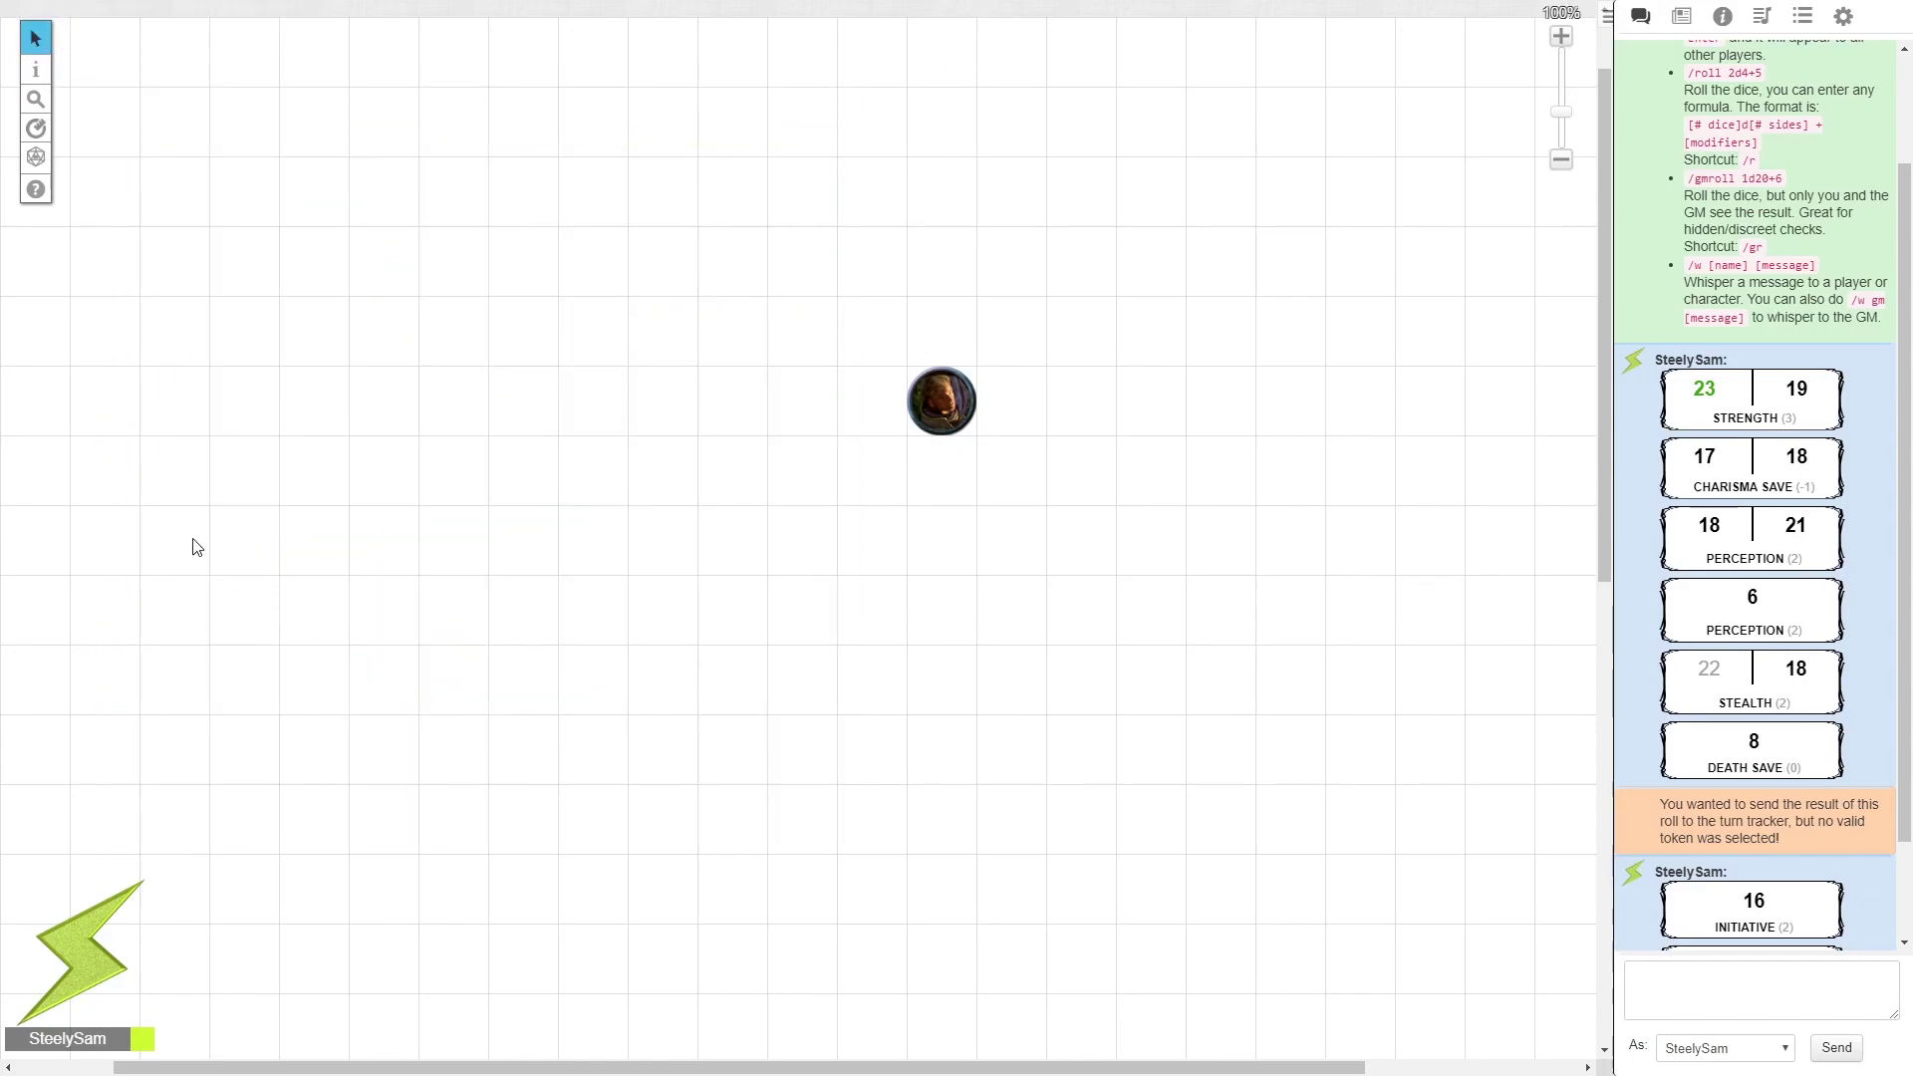
Return to the Select tool and delete the fighter's token from the map
click(114, 64)
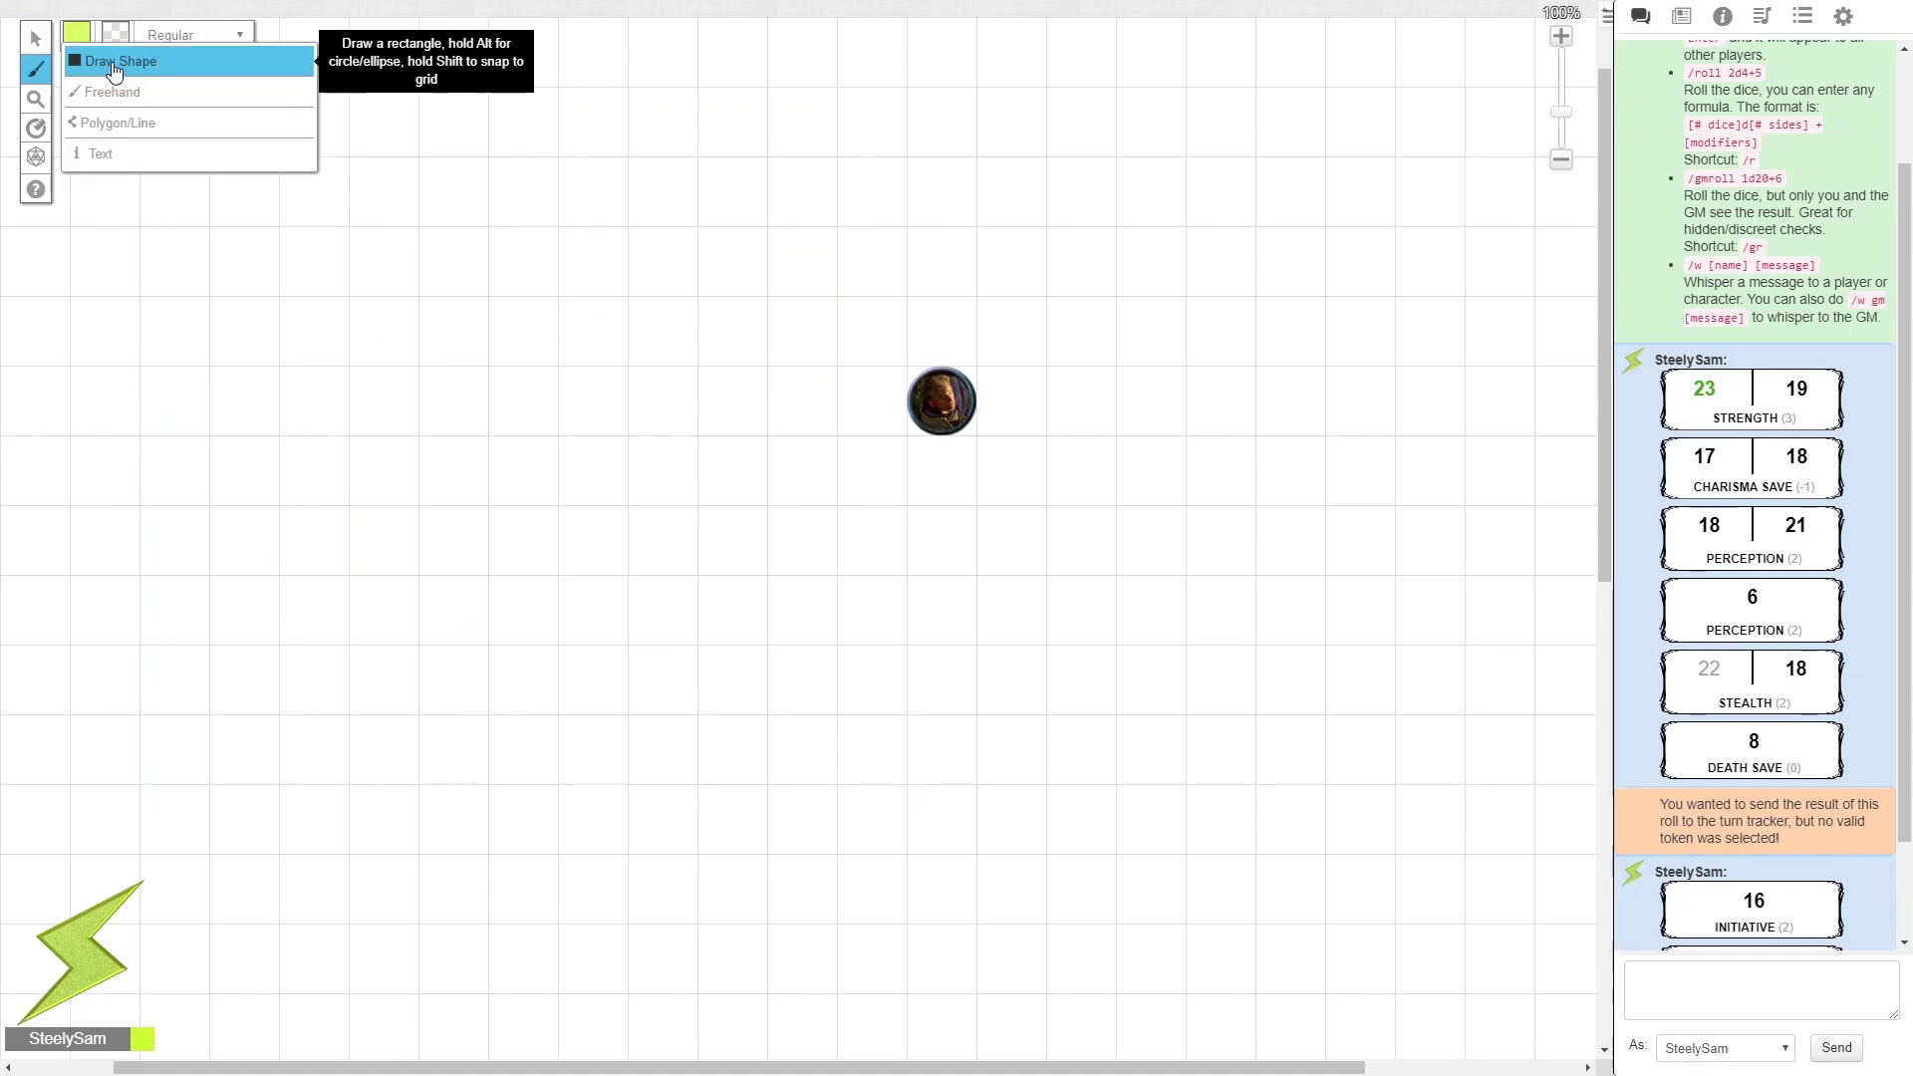
click(36, 38)
click(945, 423)
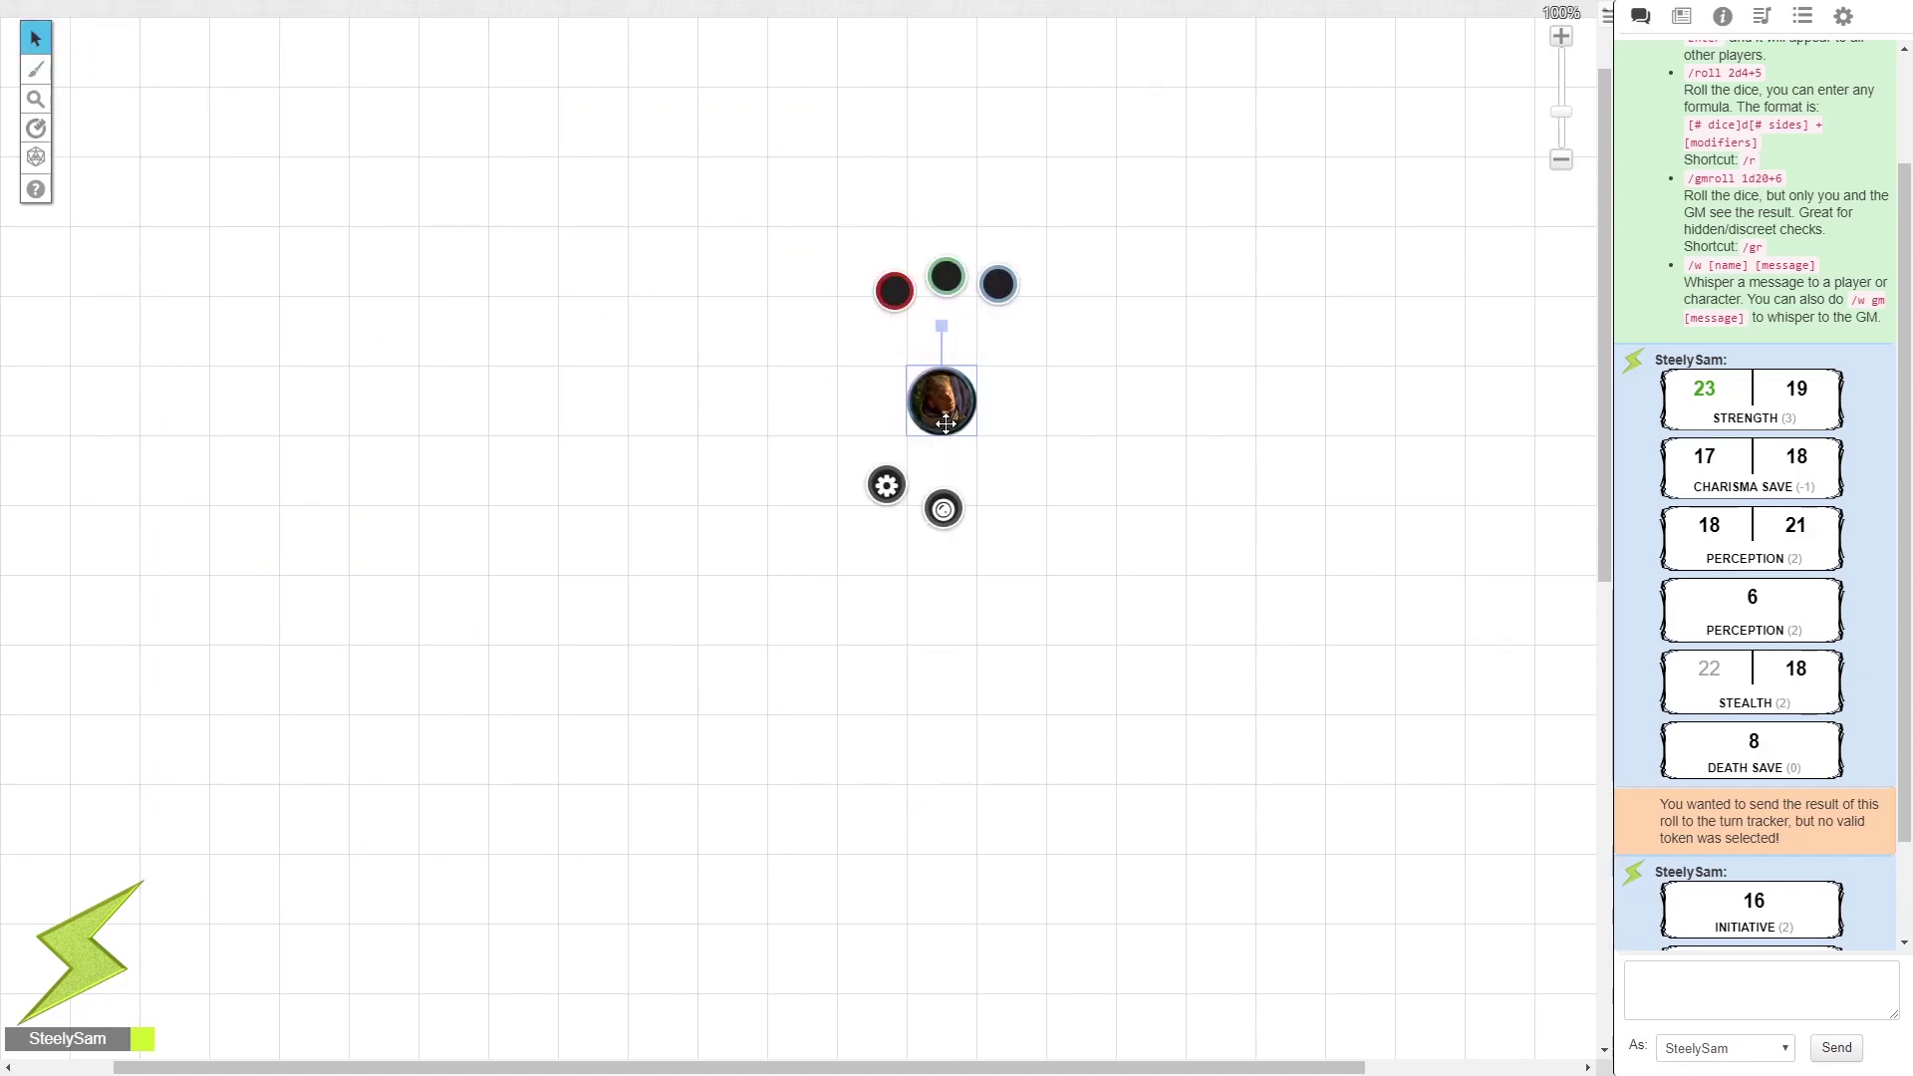
key(Delete)
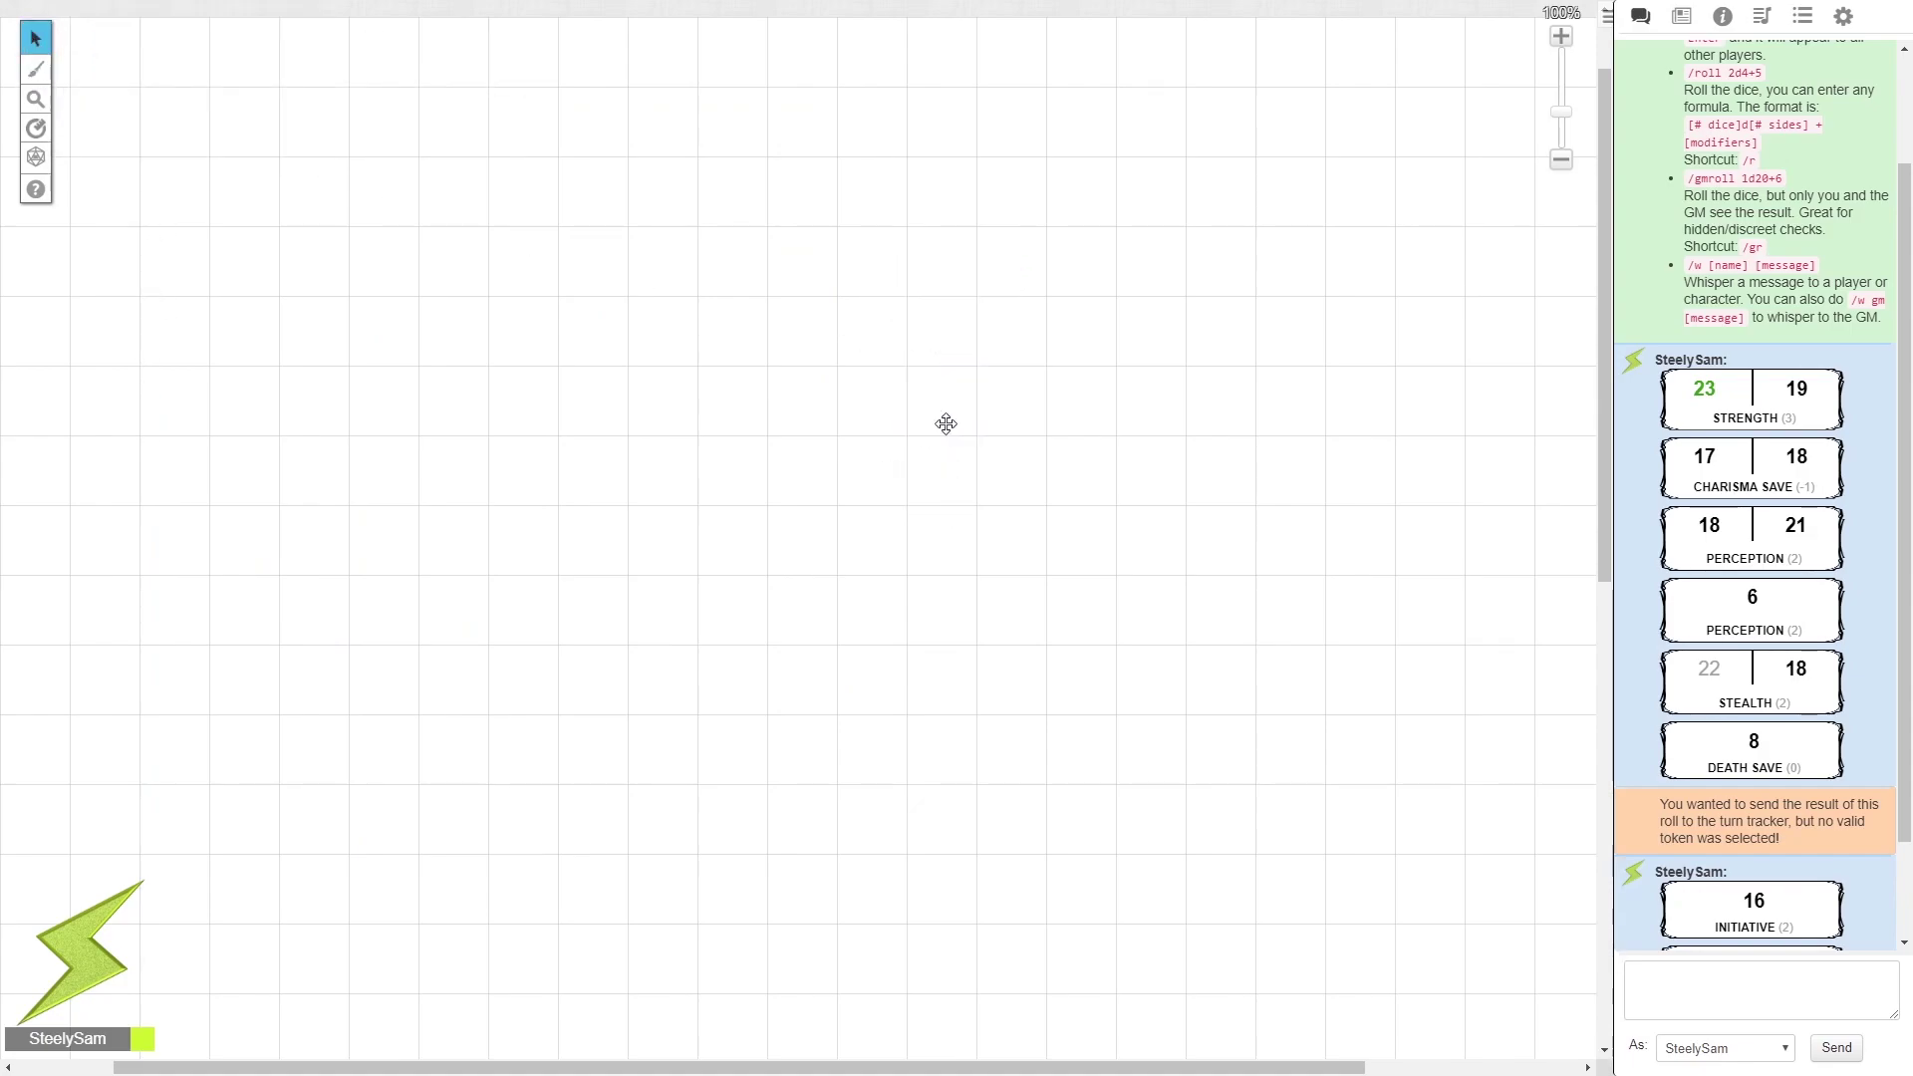
Place the fighter's token from the journal three squares left and one square up from its former position, and deselect it
click(1681, 16)
drag(1704, 104, 750, 324)
click(685, 490)
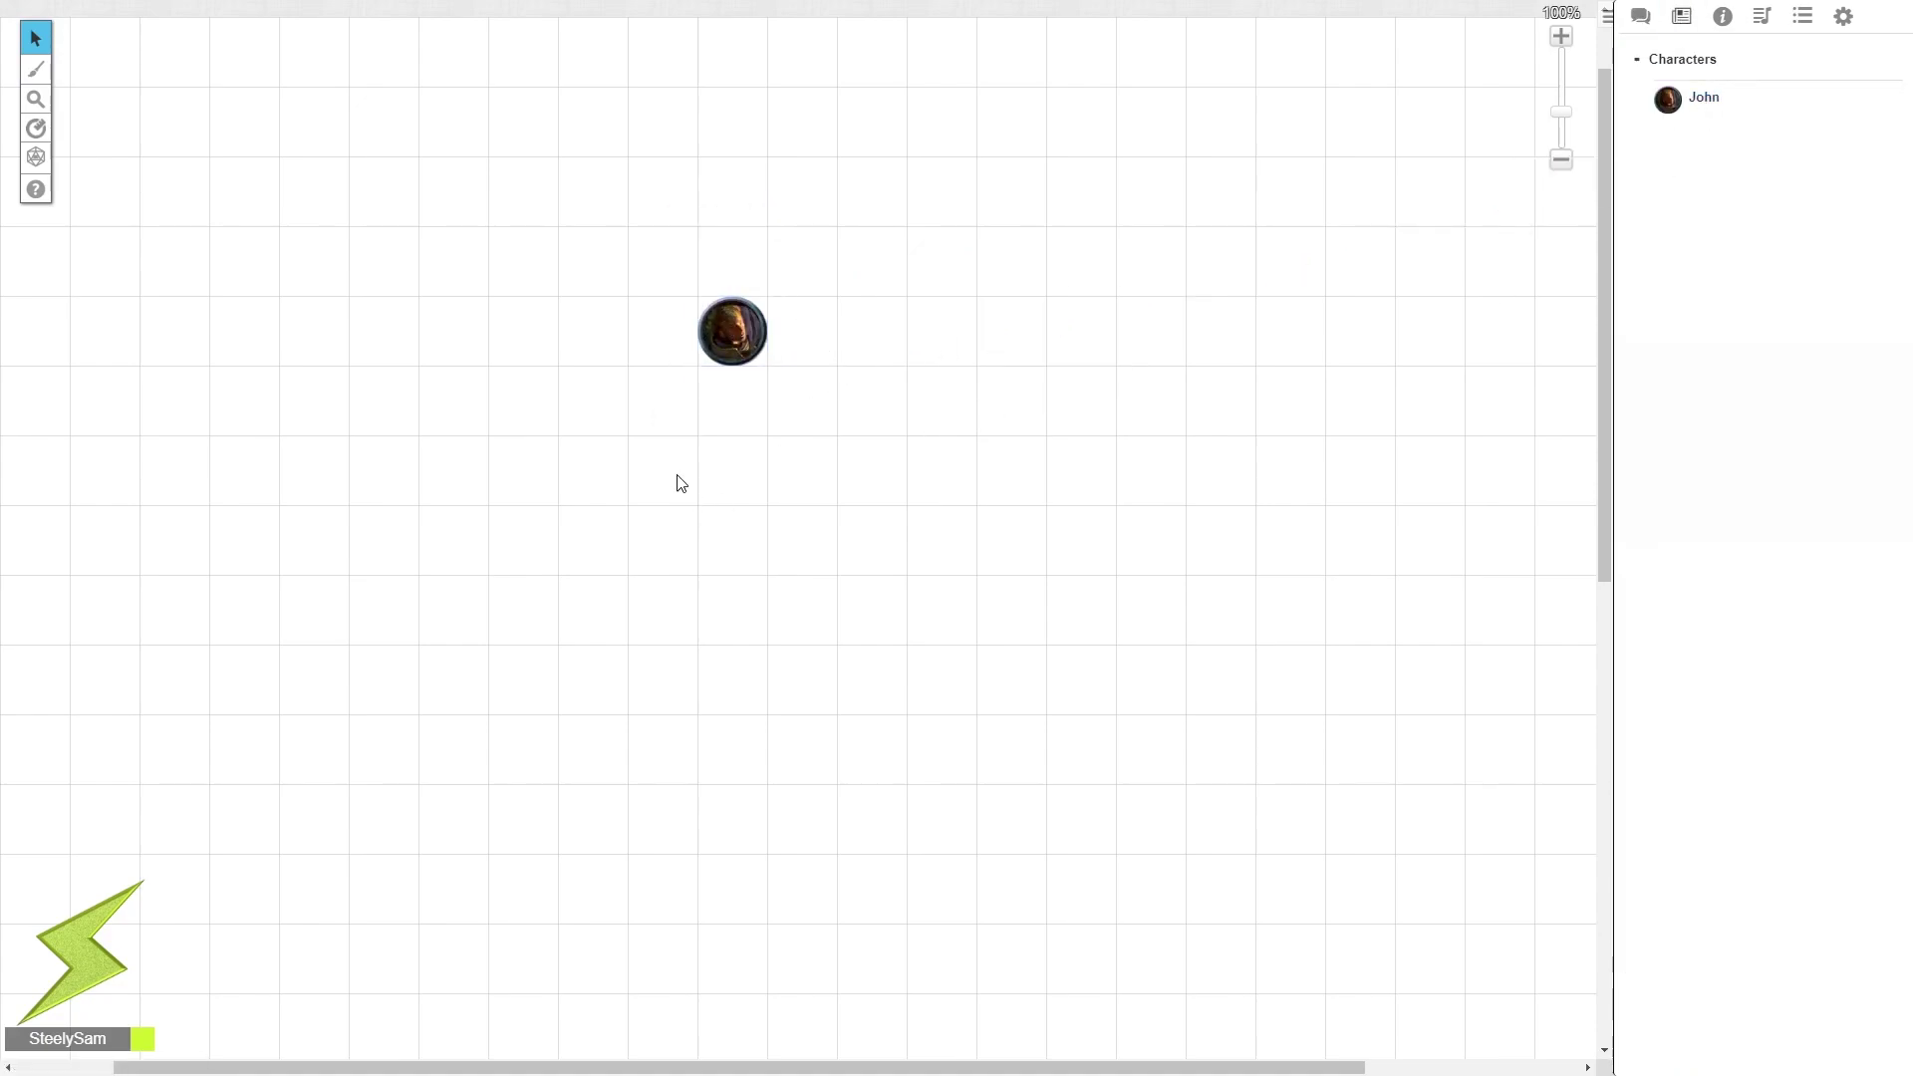
Measure from the fighter's token toward the upper right with the ruler snapping to square centers and shown to others
mouse_move(36, 99)
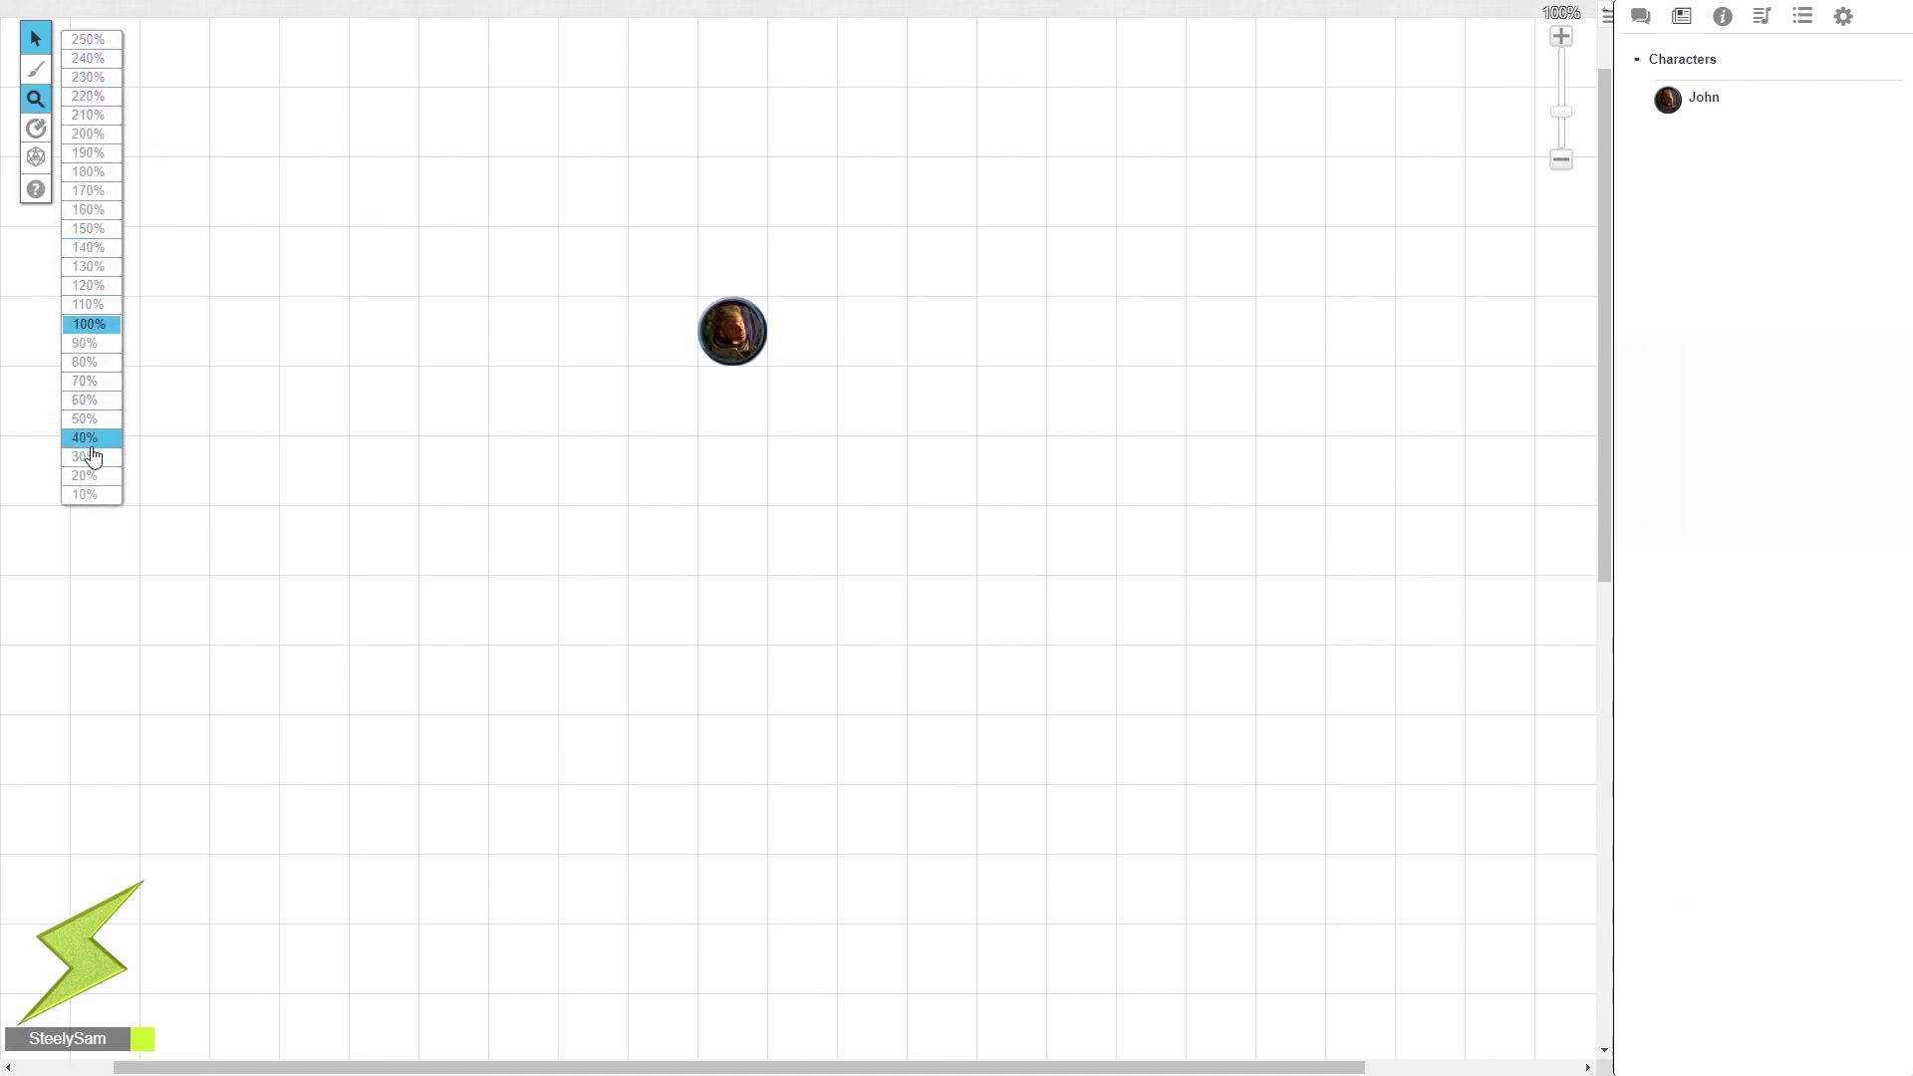
drag(1566, 118, 1566, 117)
click(36, 128)
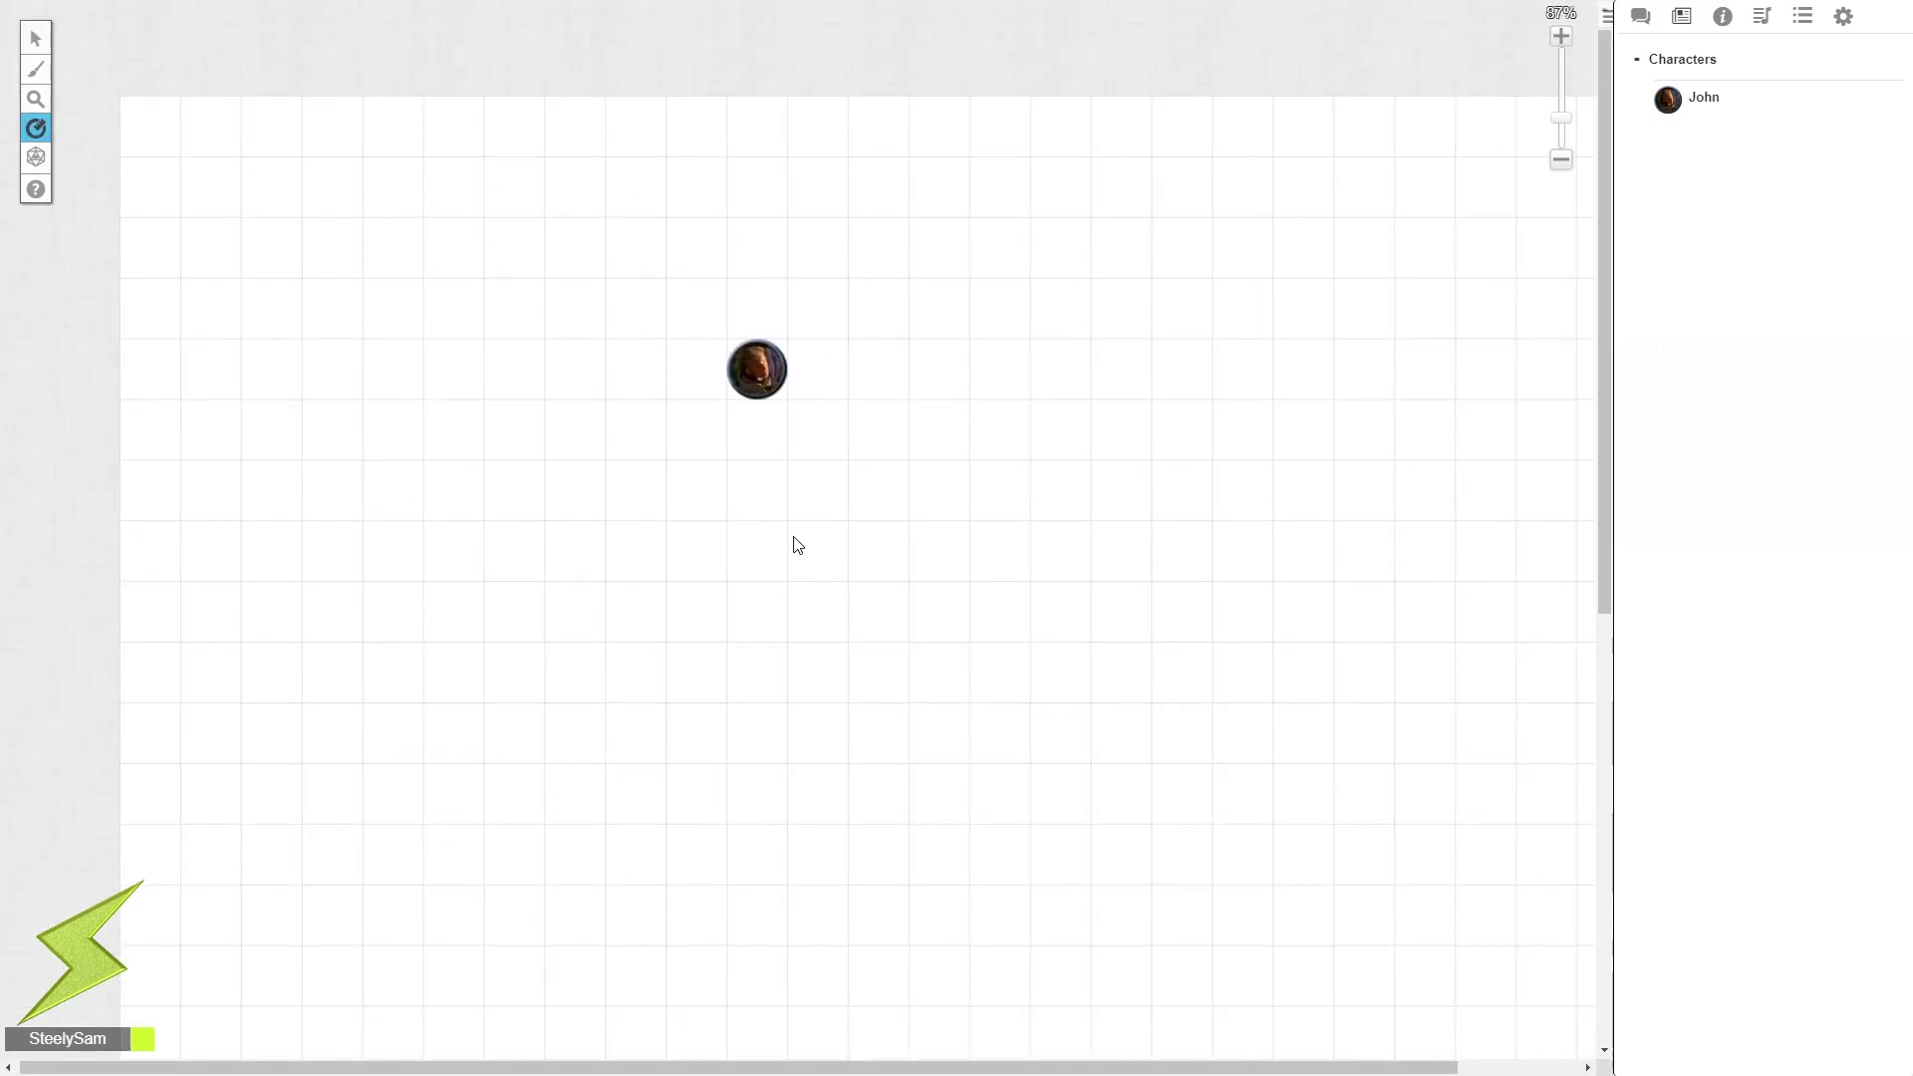
mouse_move(36, 127)
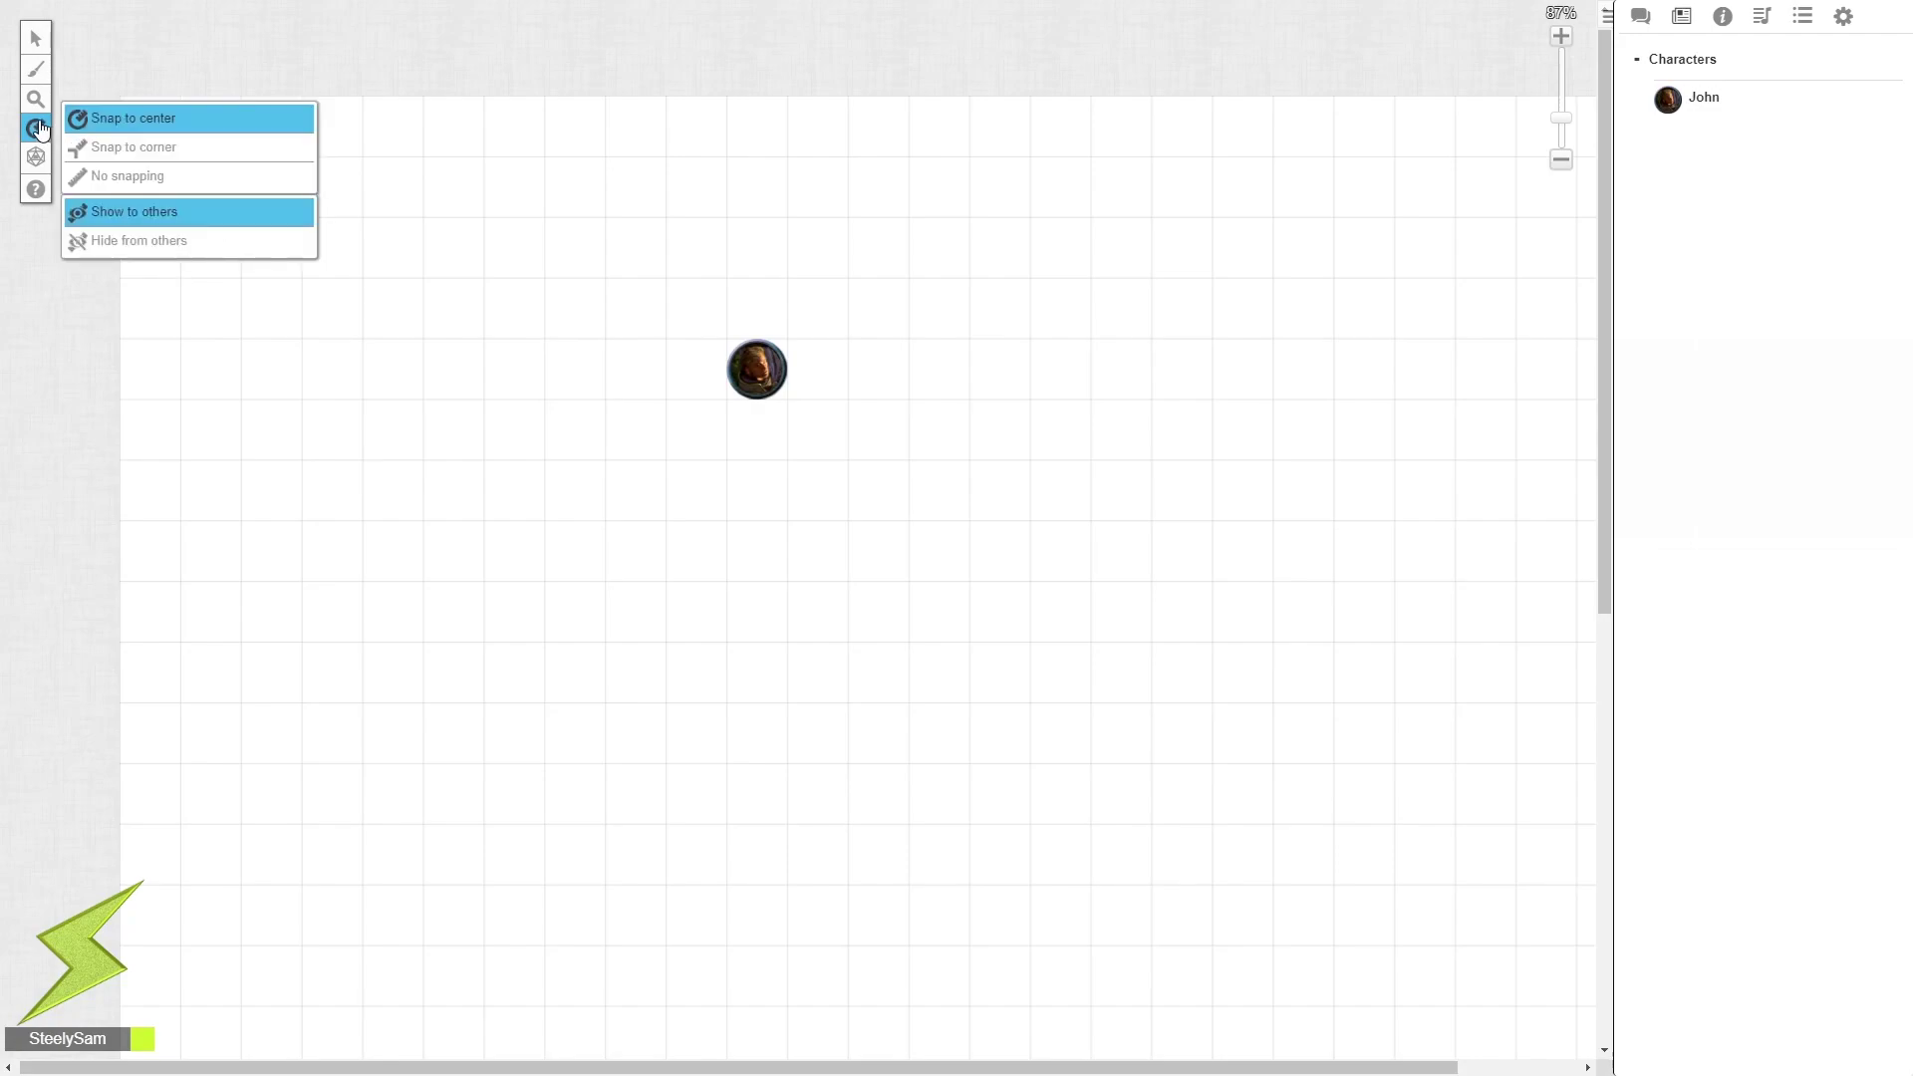
drag(748, 368, 996, 231)
Set the ruler to Hide from others and measure from the fighter's token downward
mouse_move(36, 128)
click(139, 249)
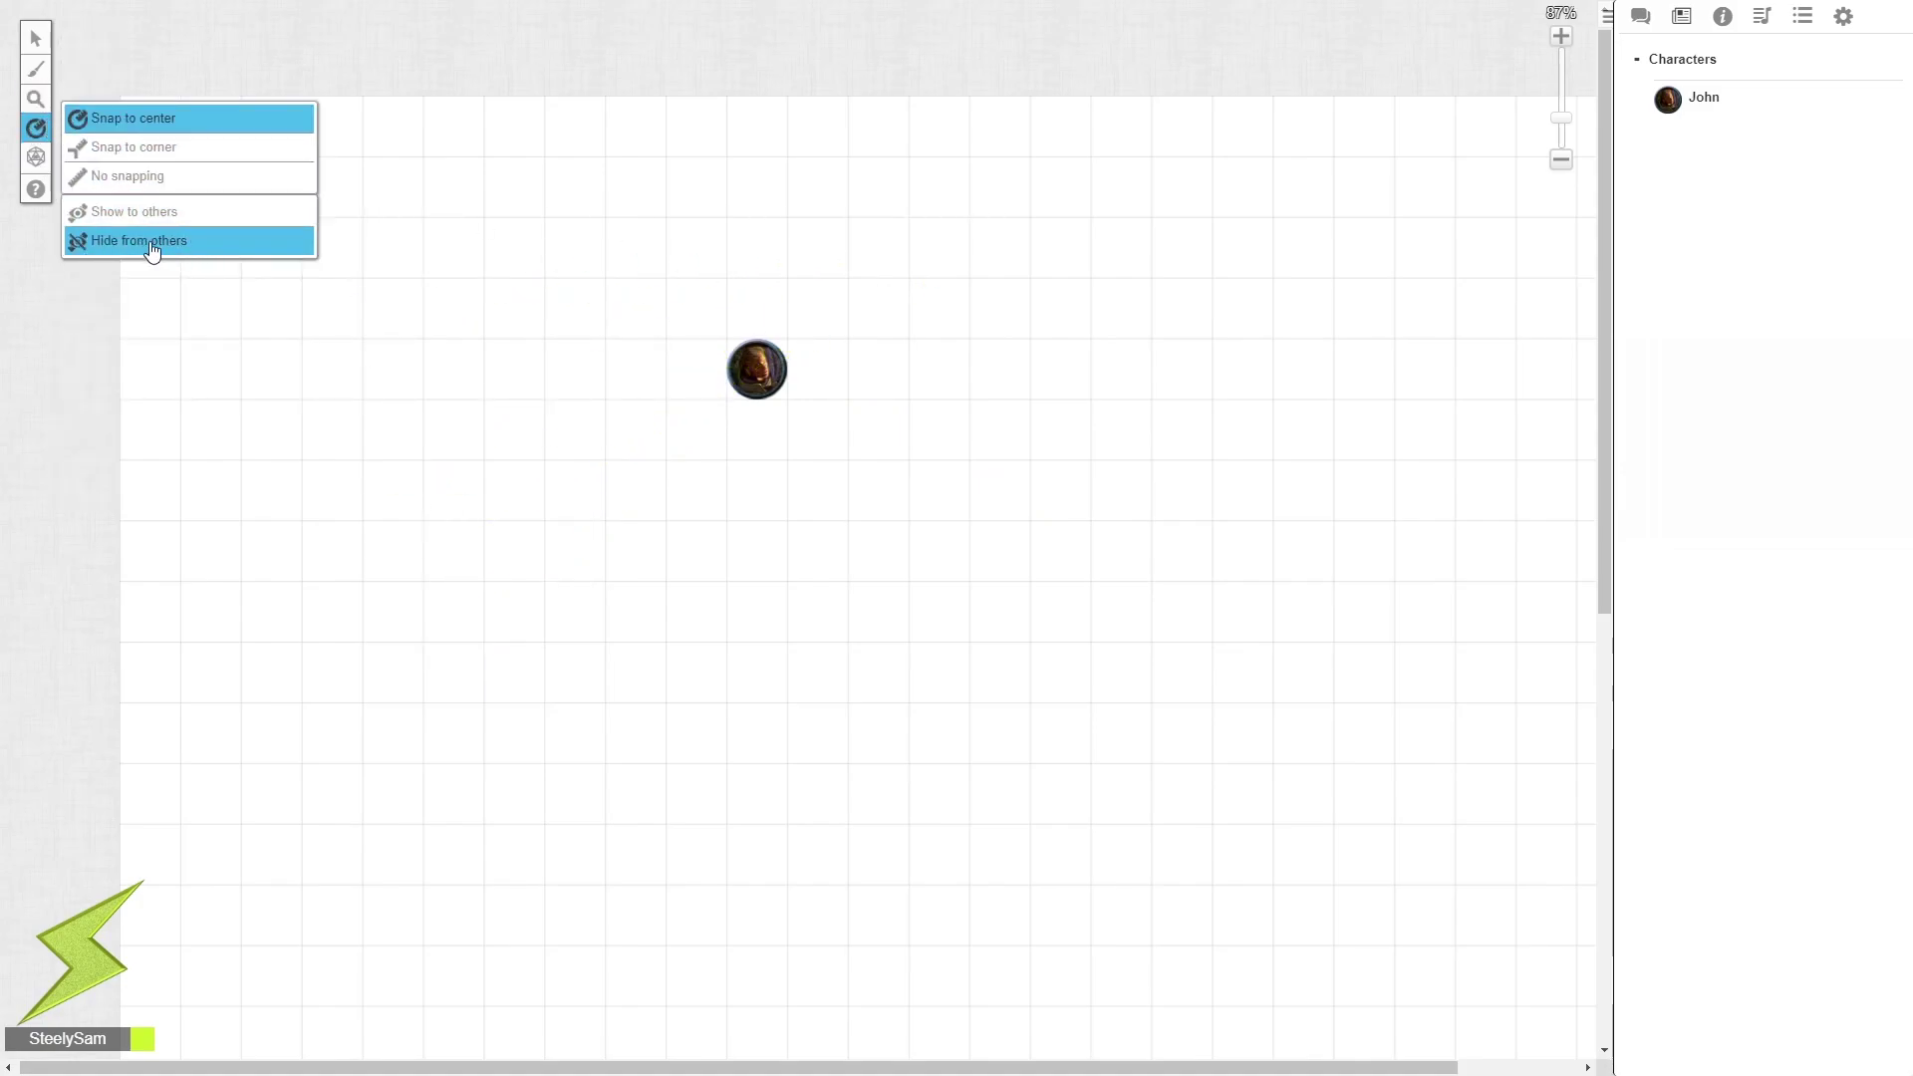
drag(782, 384, 721, 648)
Switch the ruler to No snapping and measure two diagonal distances in the area left of and below the token
mouse_move(36, 128)
click(159, 179)
drag(411, 332, 757, 472)
drag(611, 431, 751, 563)
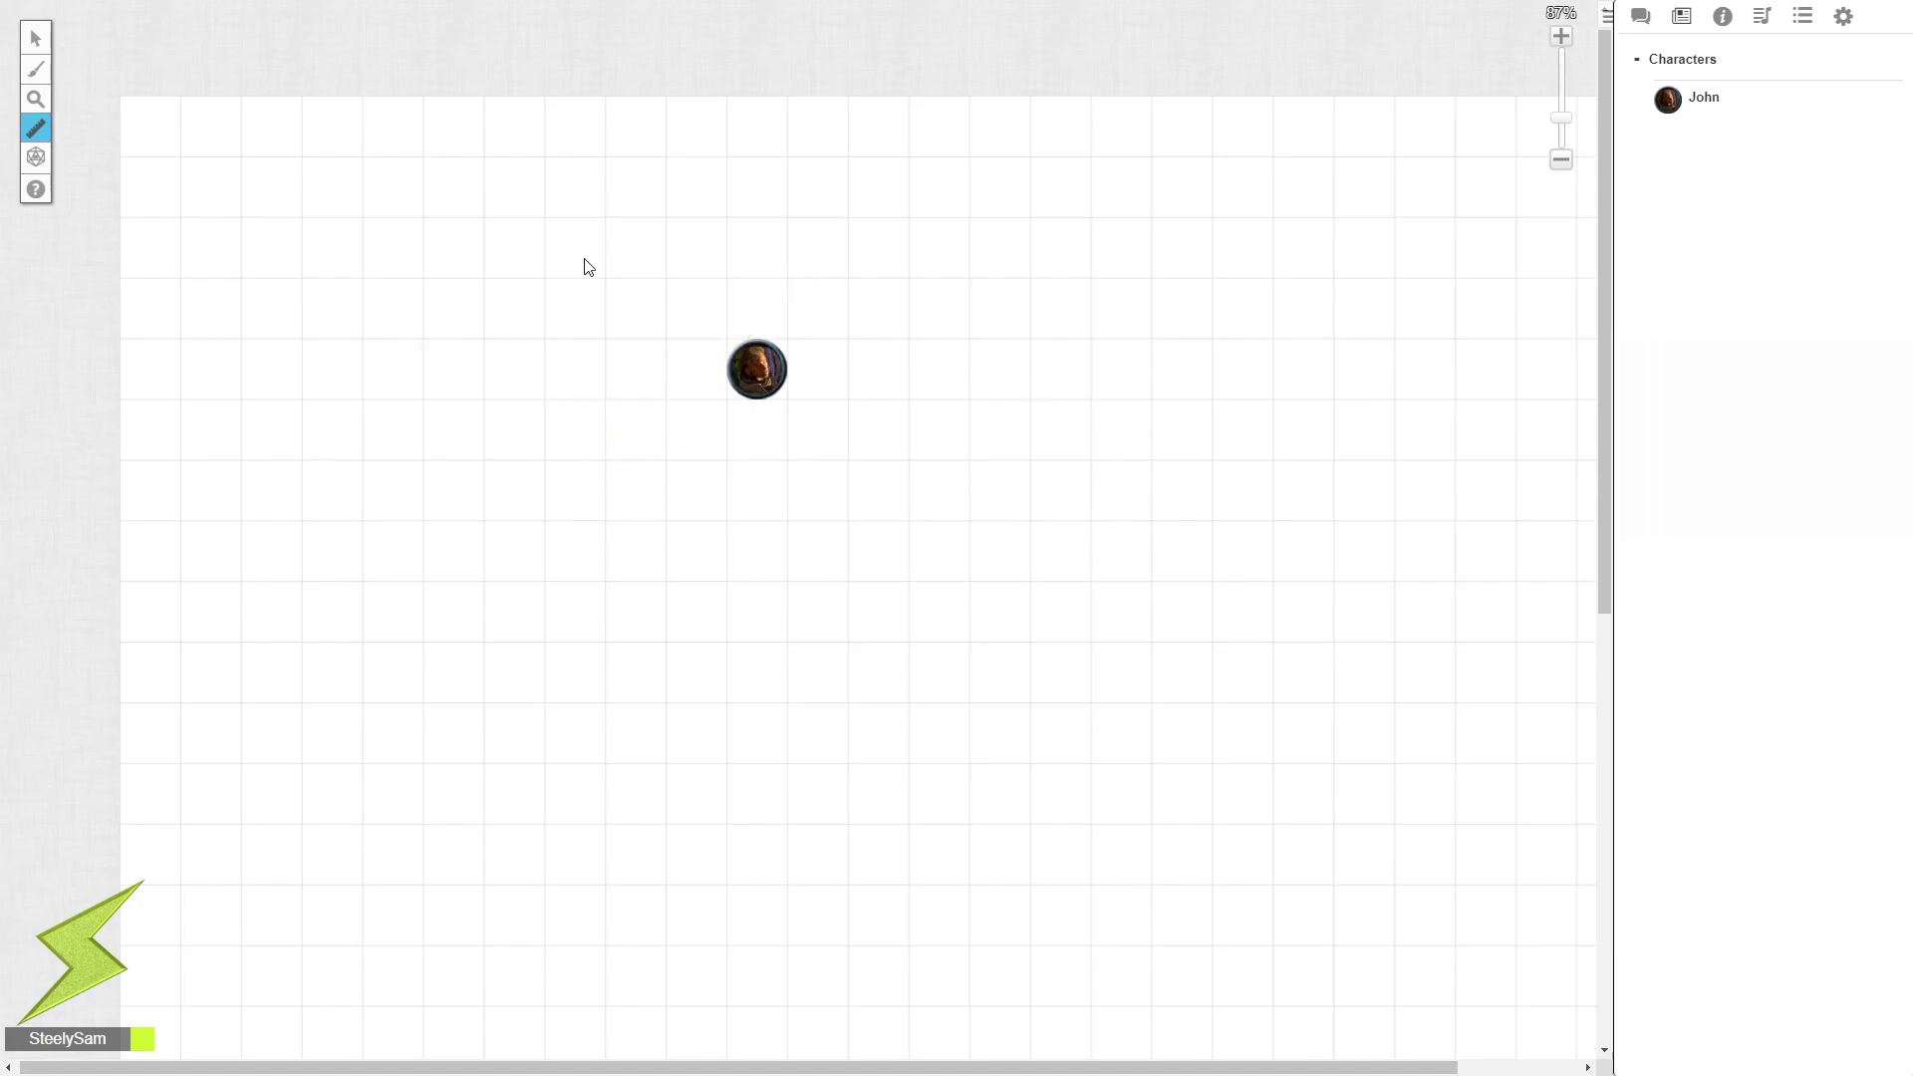
Switch the ruler to Snap to corner and measure from the token's upper left corner toward the upper right
mouse_move(36, 146)
click(170, 151)
drag(721, 336, 842, 274)
Switch the ruler back to Snap to center and measure from the token toward the lower left
mouse_move(35, 128)
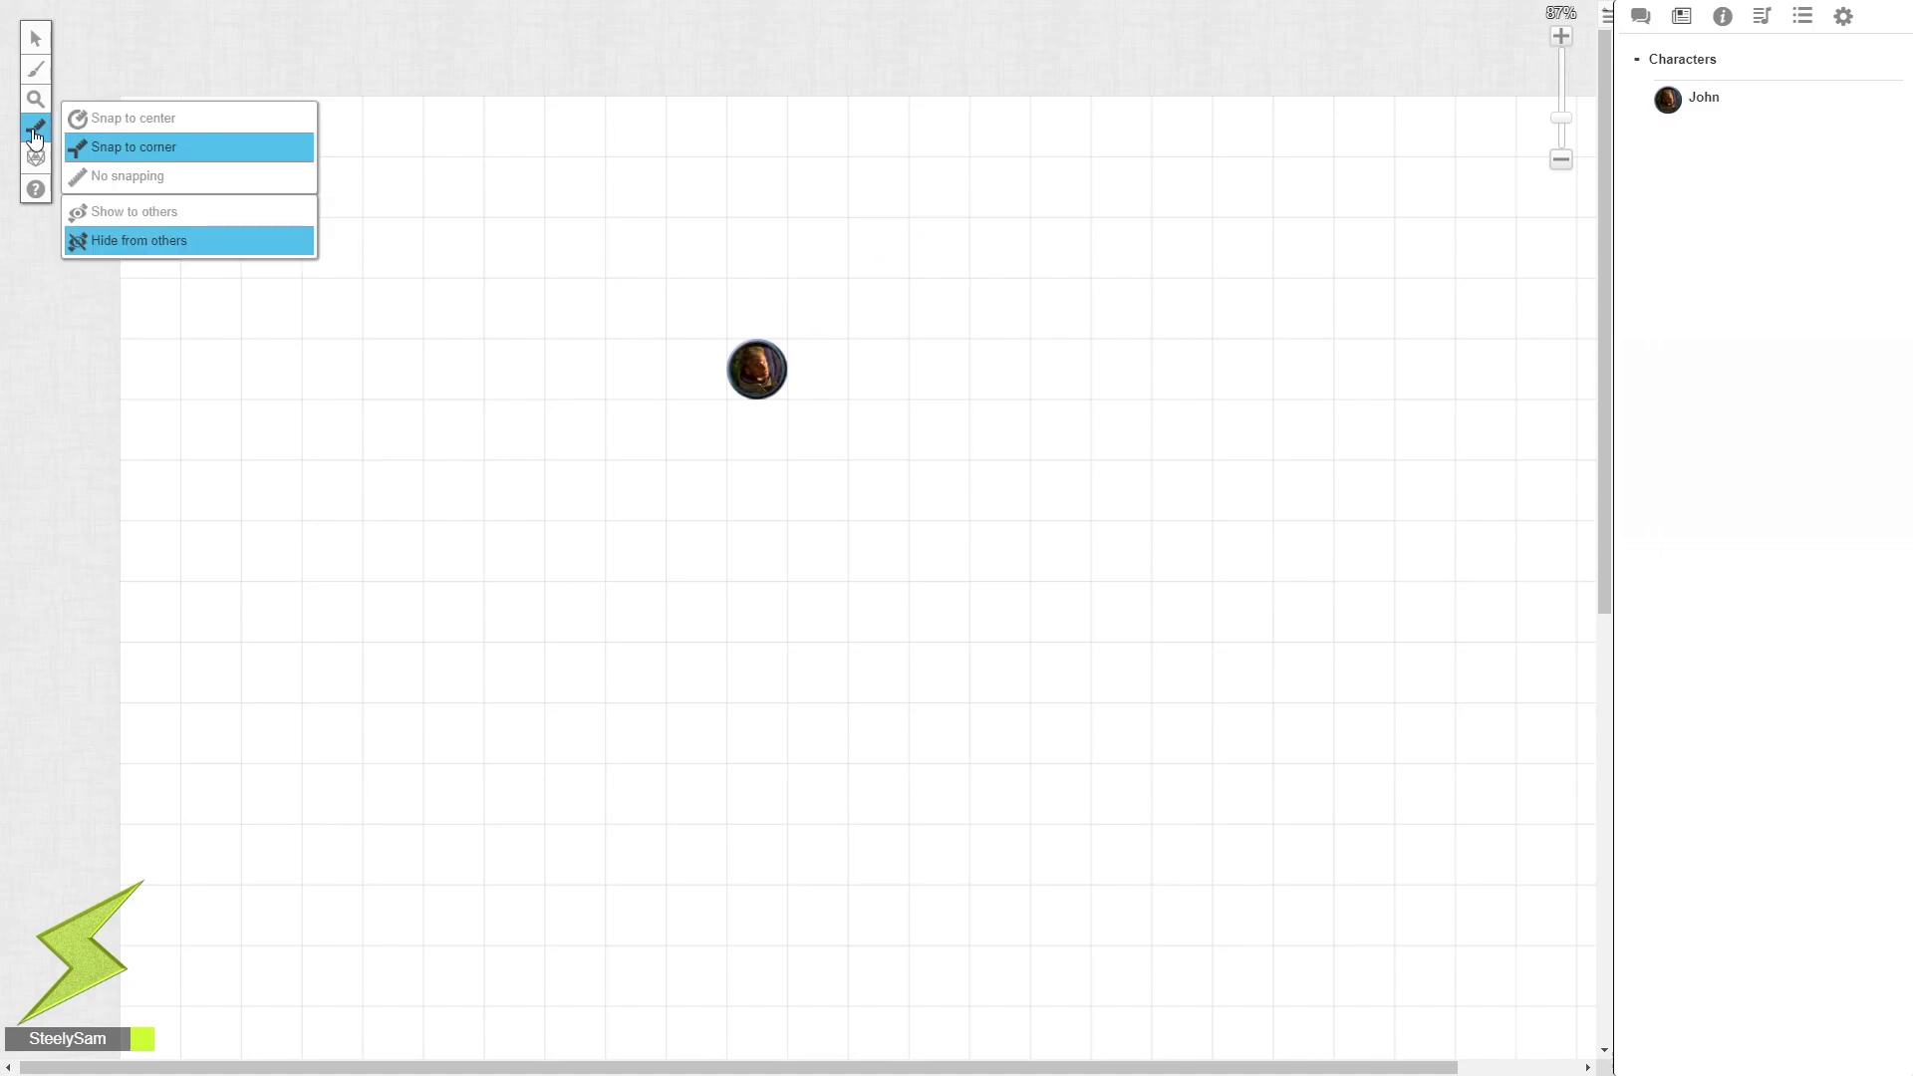
click(158, 128)
drag(753, 372, 446, 612)
Roll one d4, three d8 and one d20 with the quick dice roller
mouse_move(36, 128)
click(85, 147)
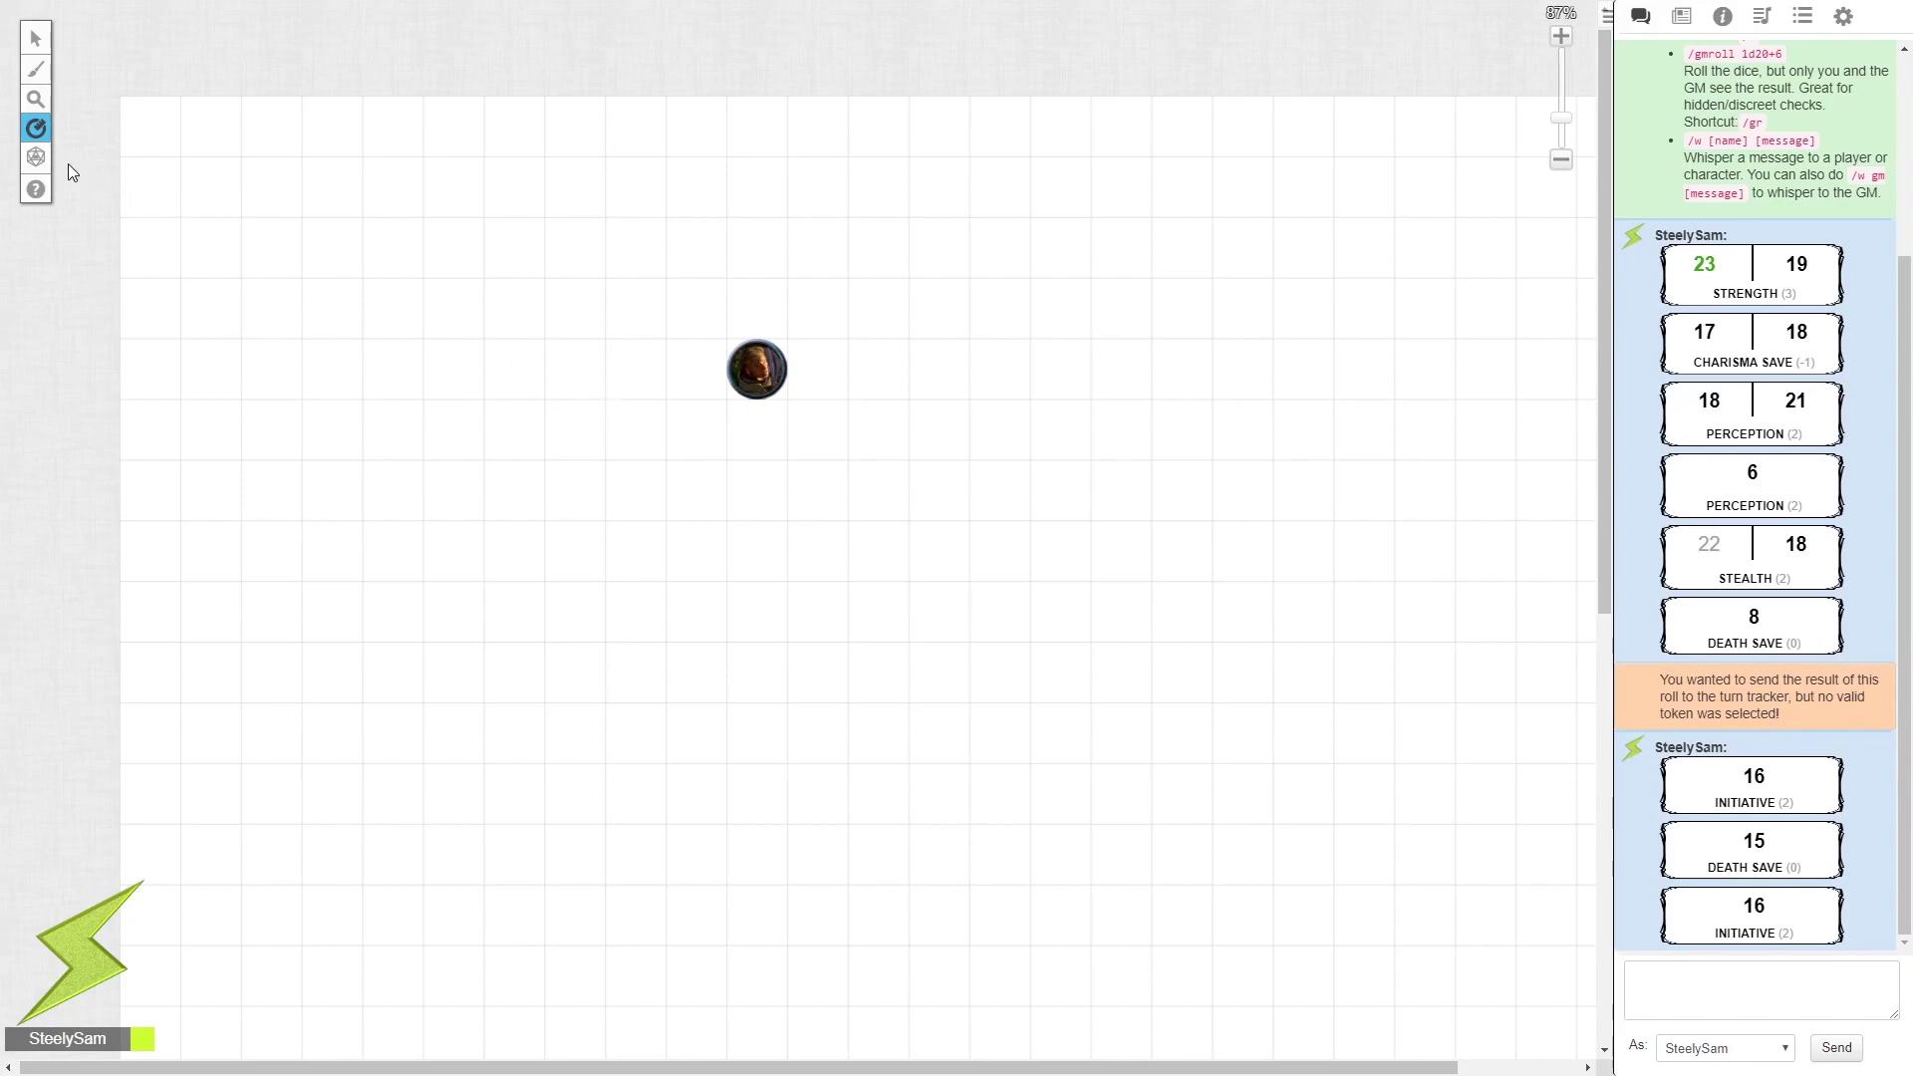
mouse_move(45, 163)
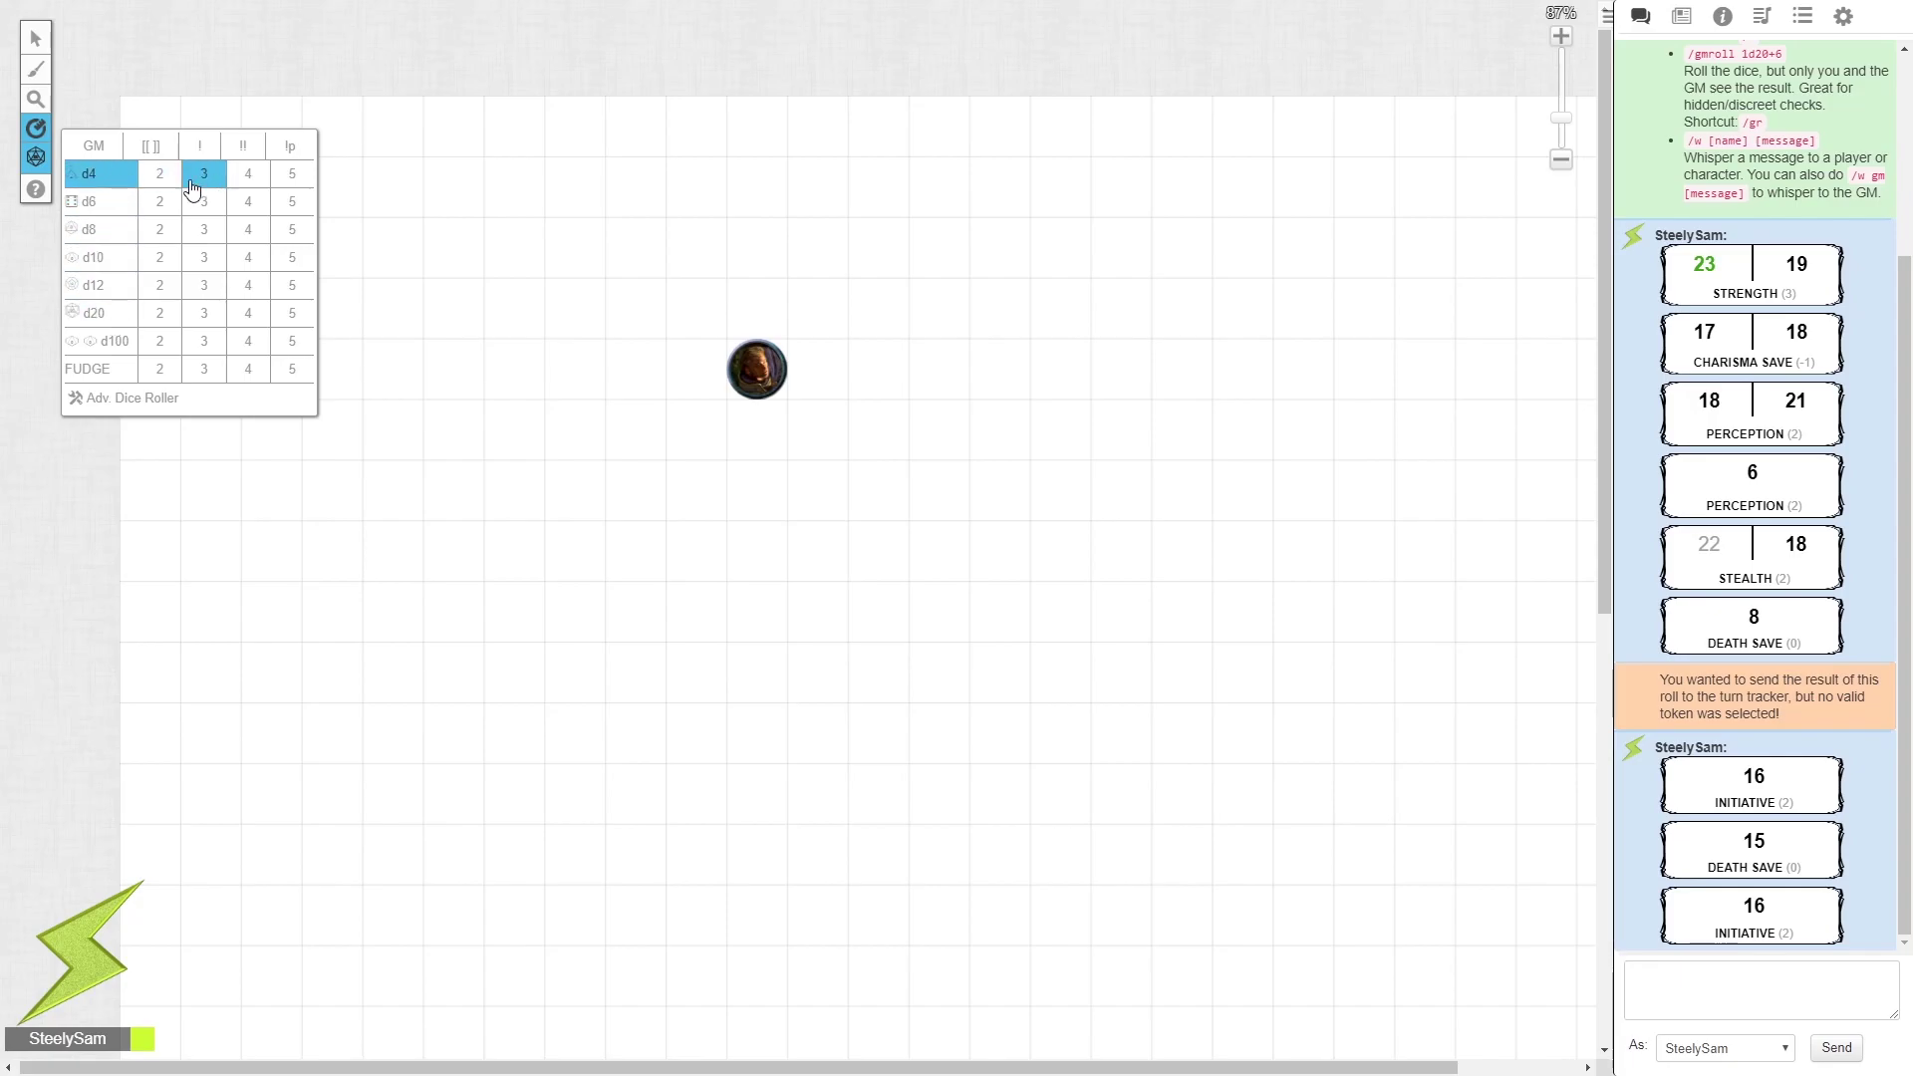
click(112, 179)
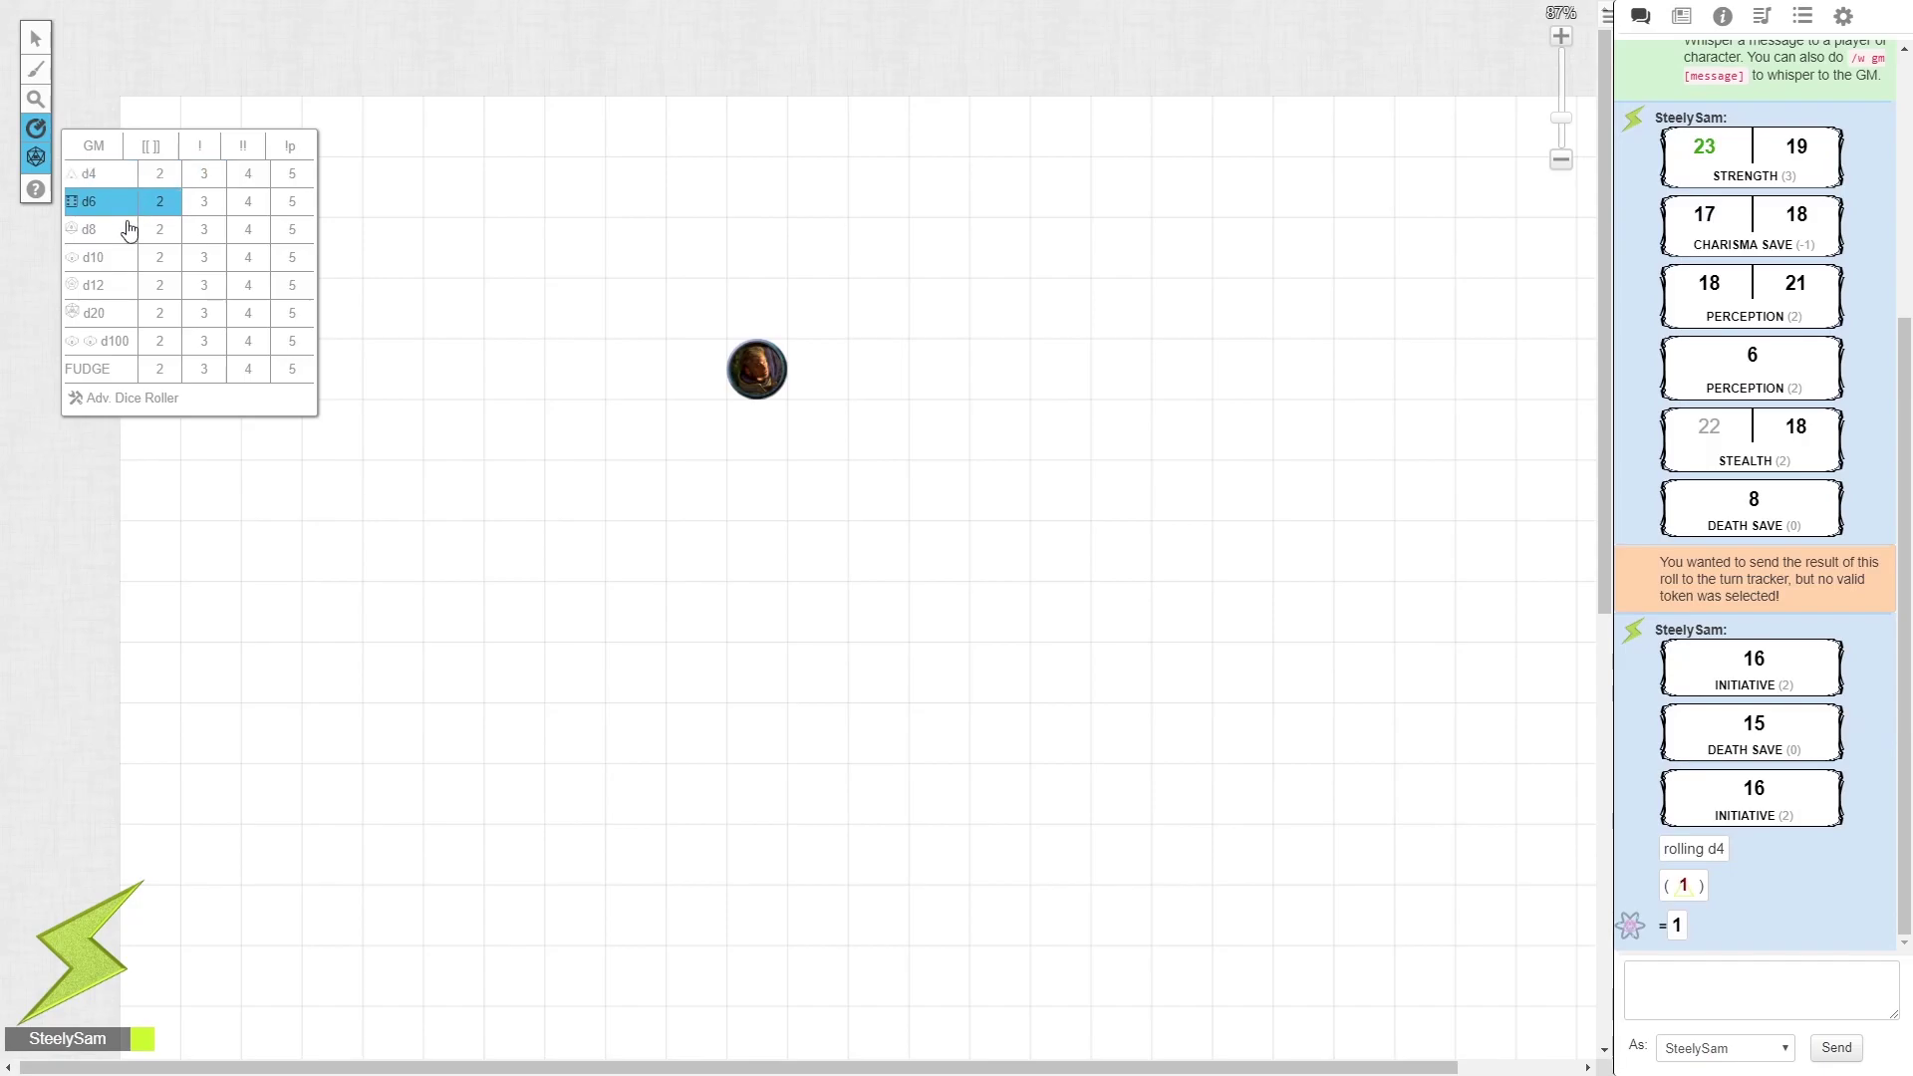
click(219, 241)
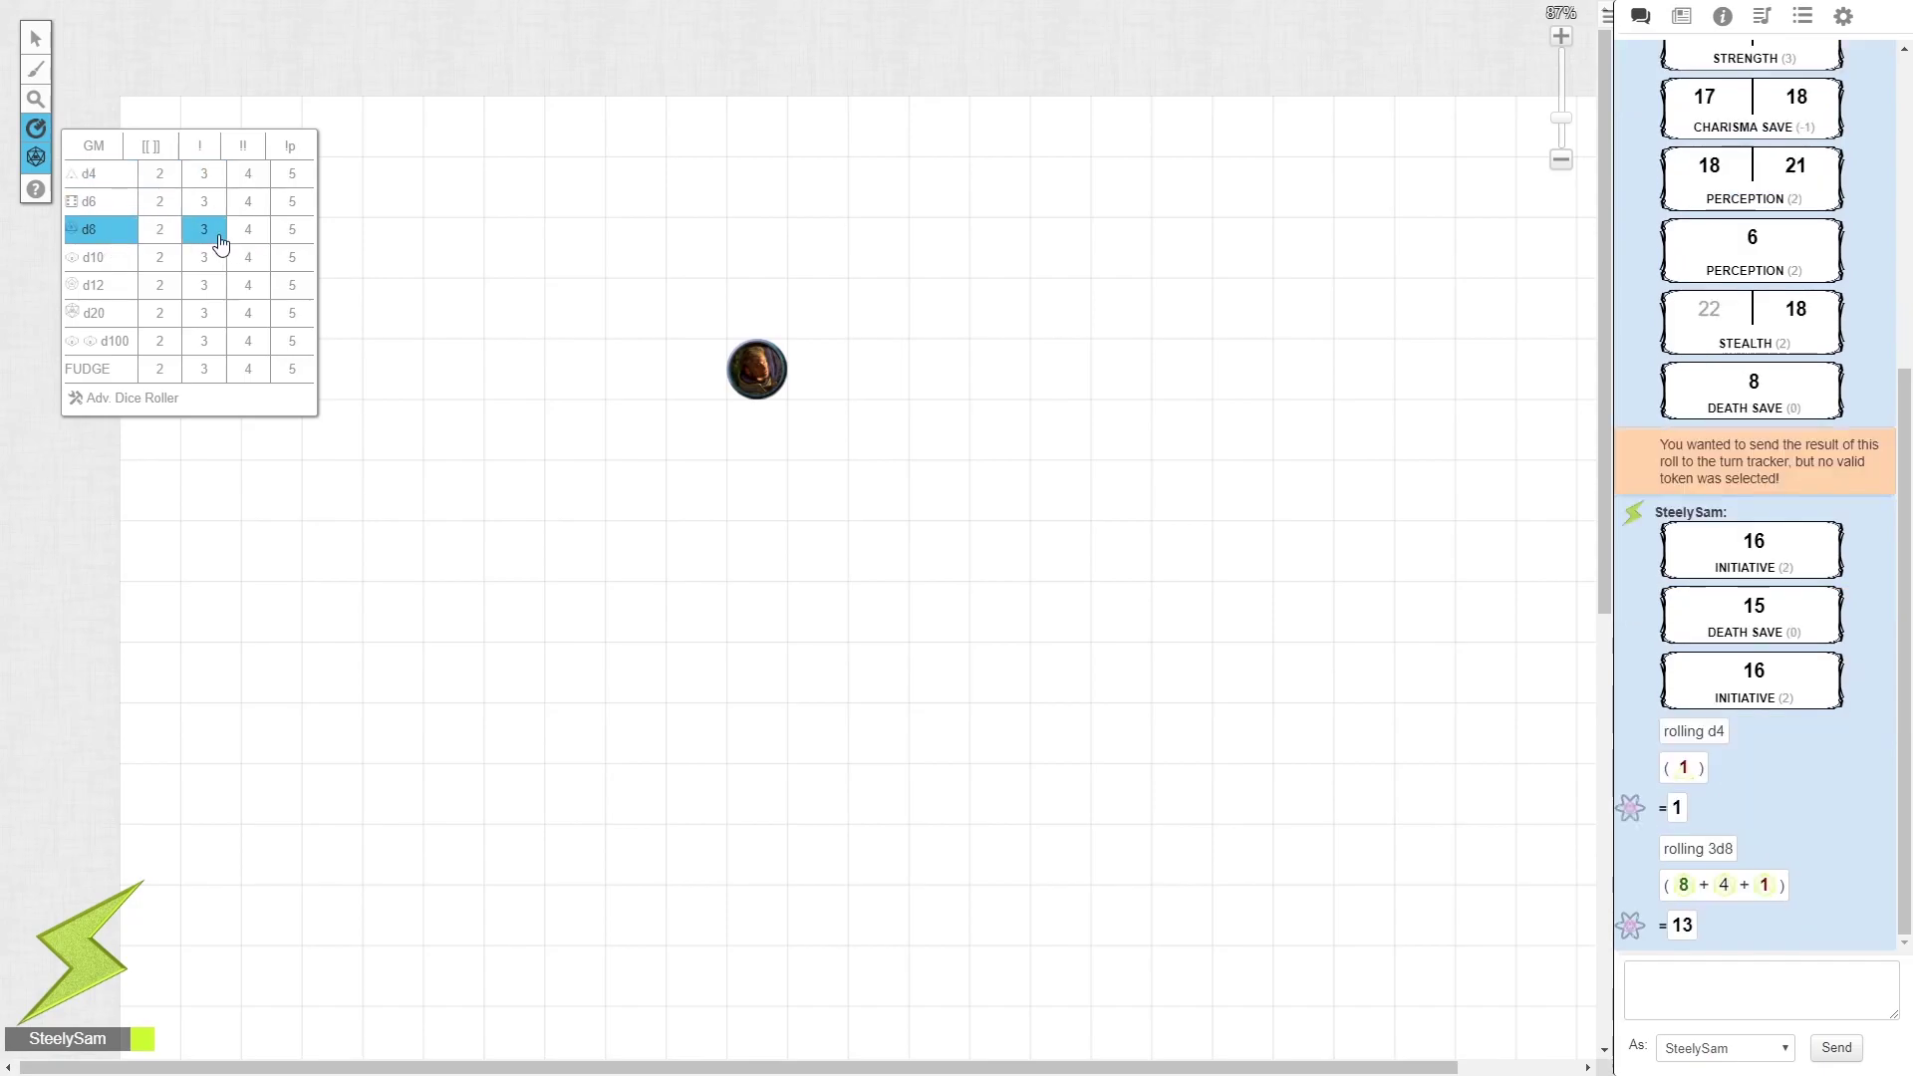
click(106, 321)
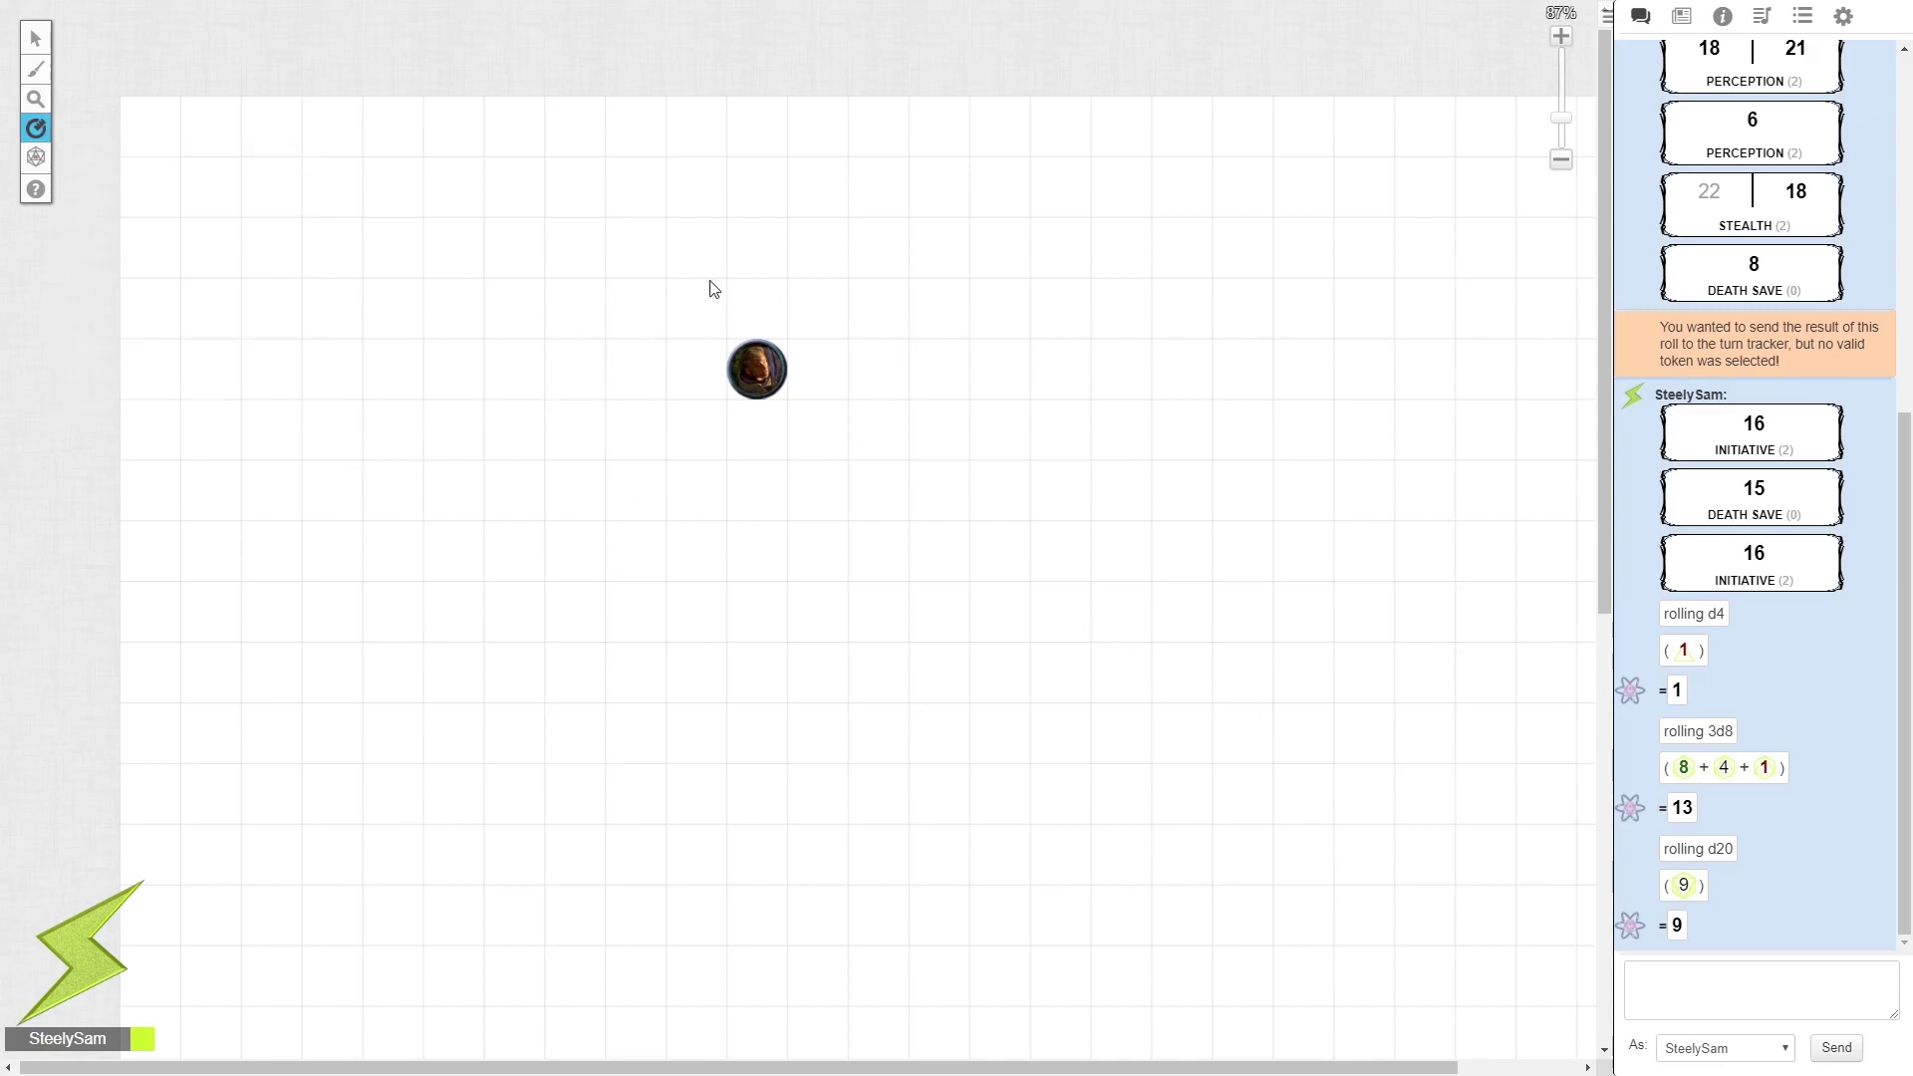
Try the Large player video/avatar size in the game settings, and settle on Names only
click(1836, 26)
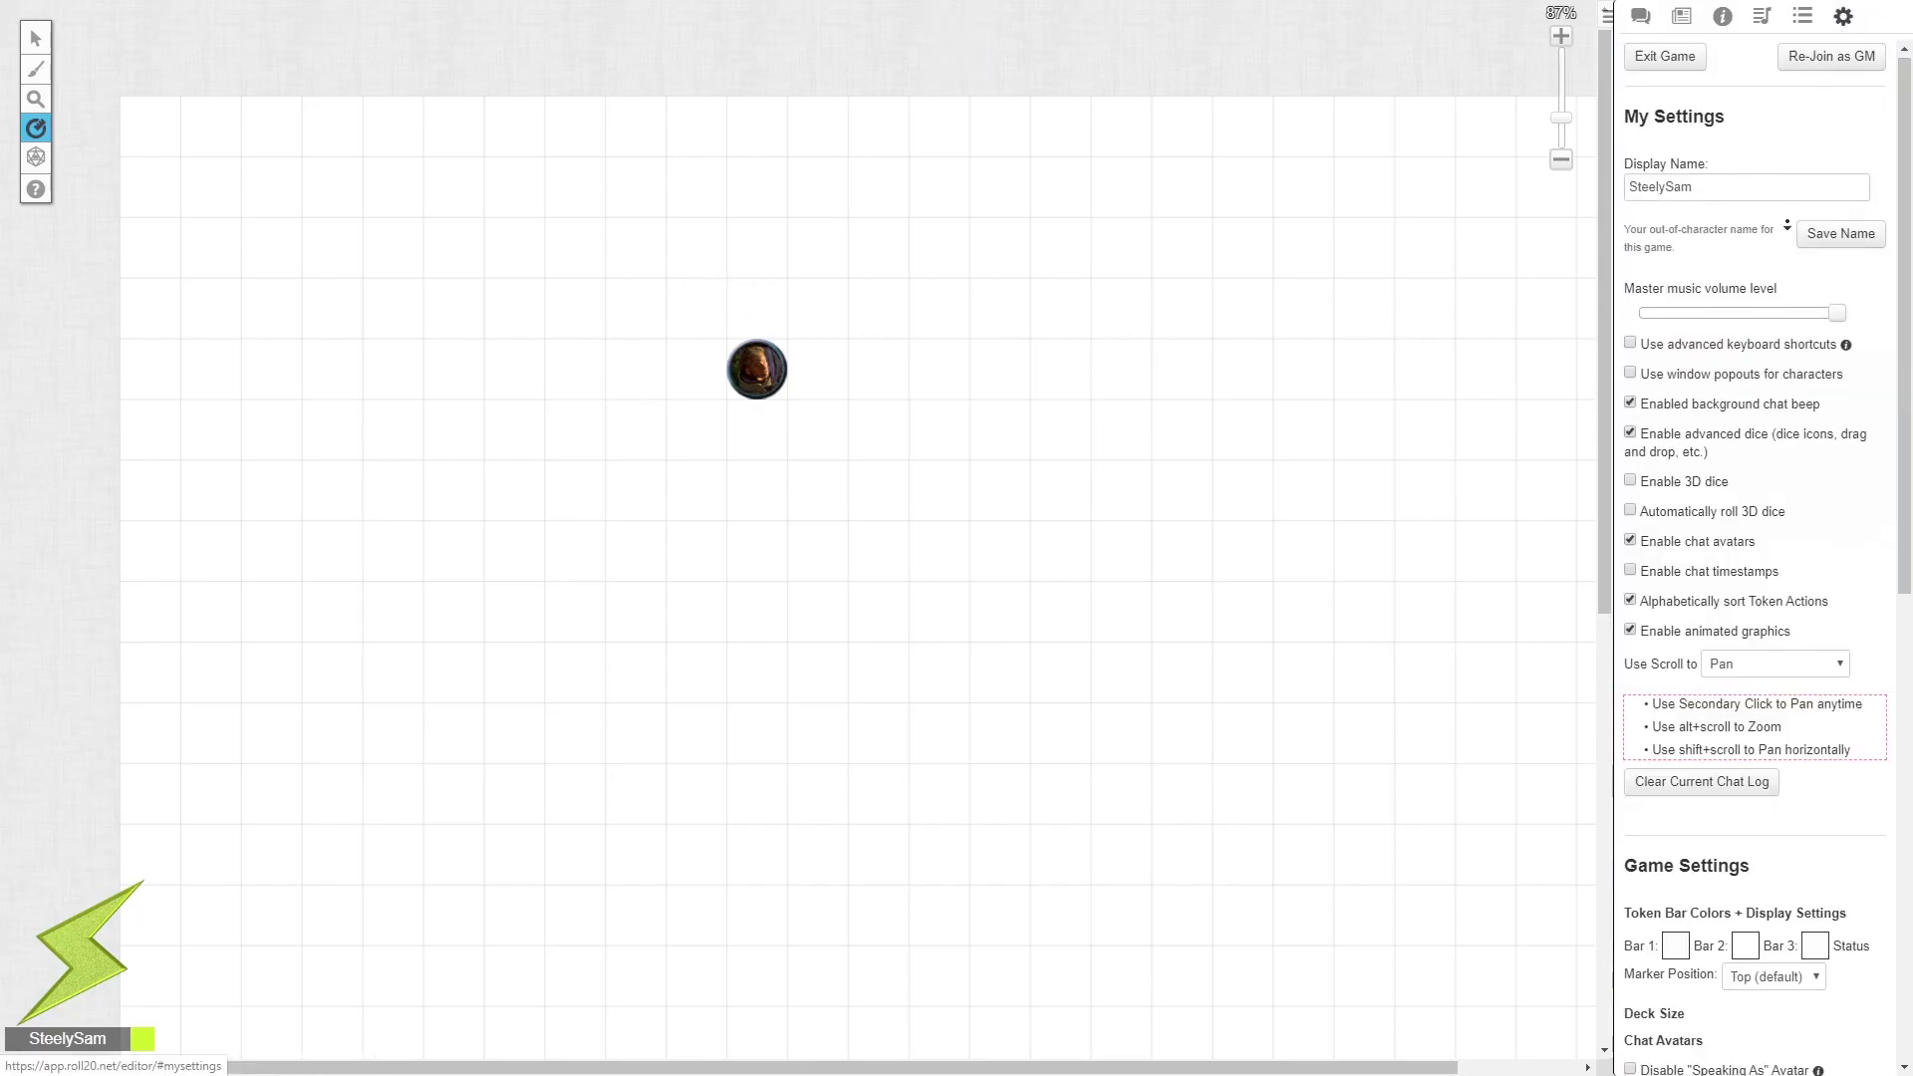
scroll(1827, 415, down, 6)
click(1765, 496)
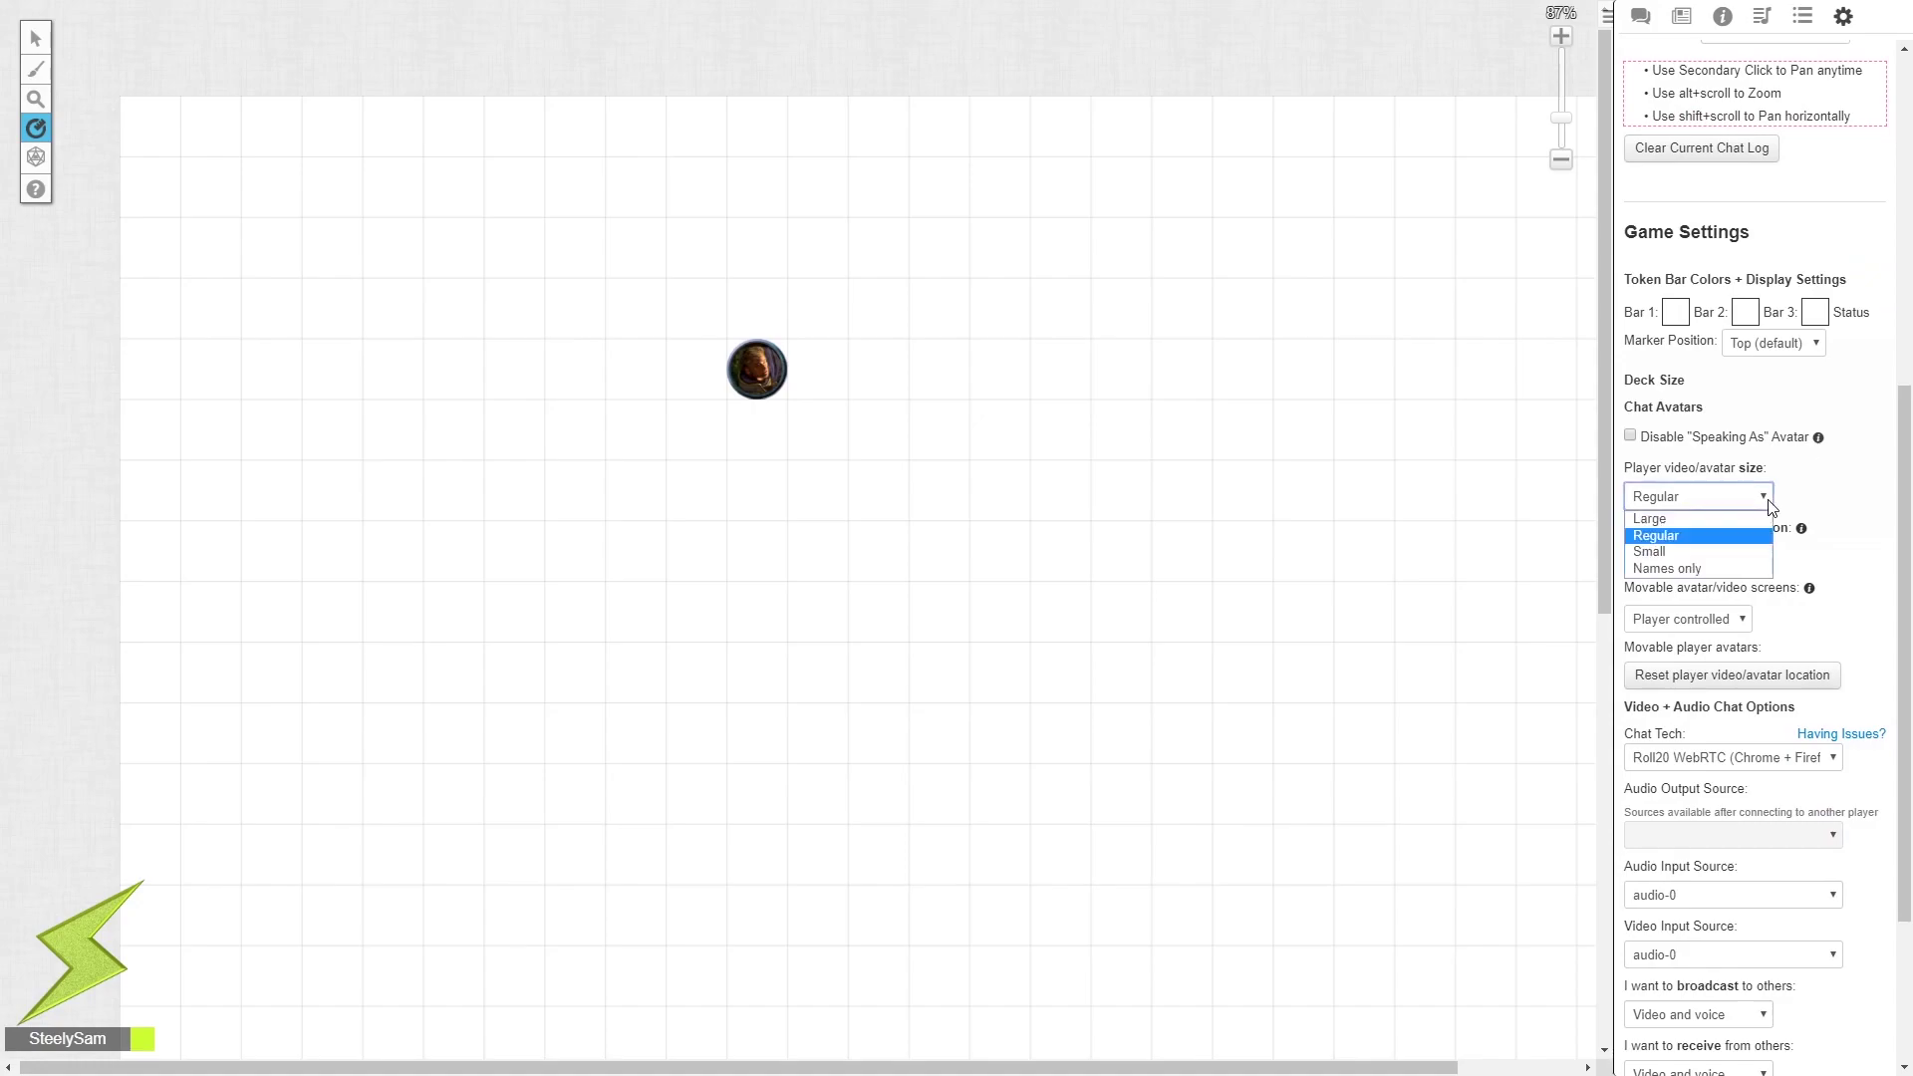
key(Up)
key(Return)
click(1763, 496)
click(1678, 570)
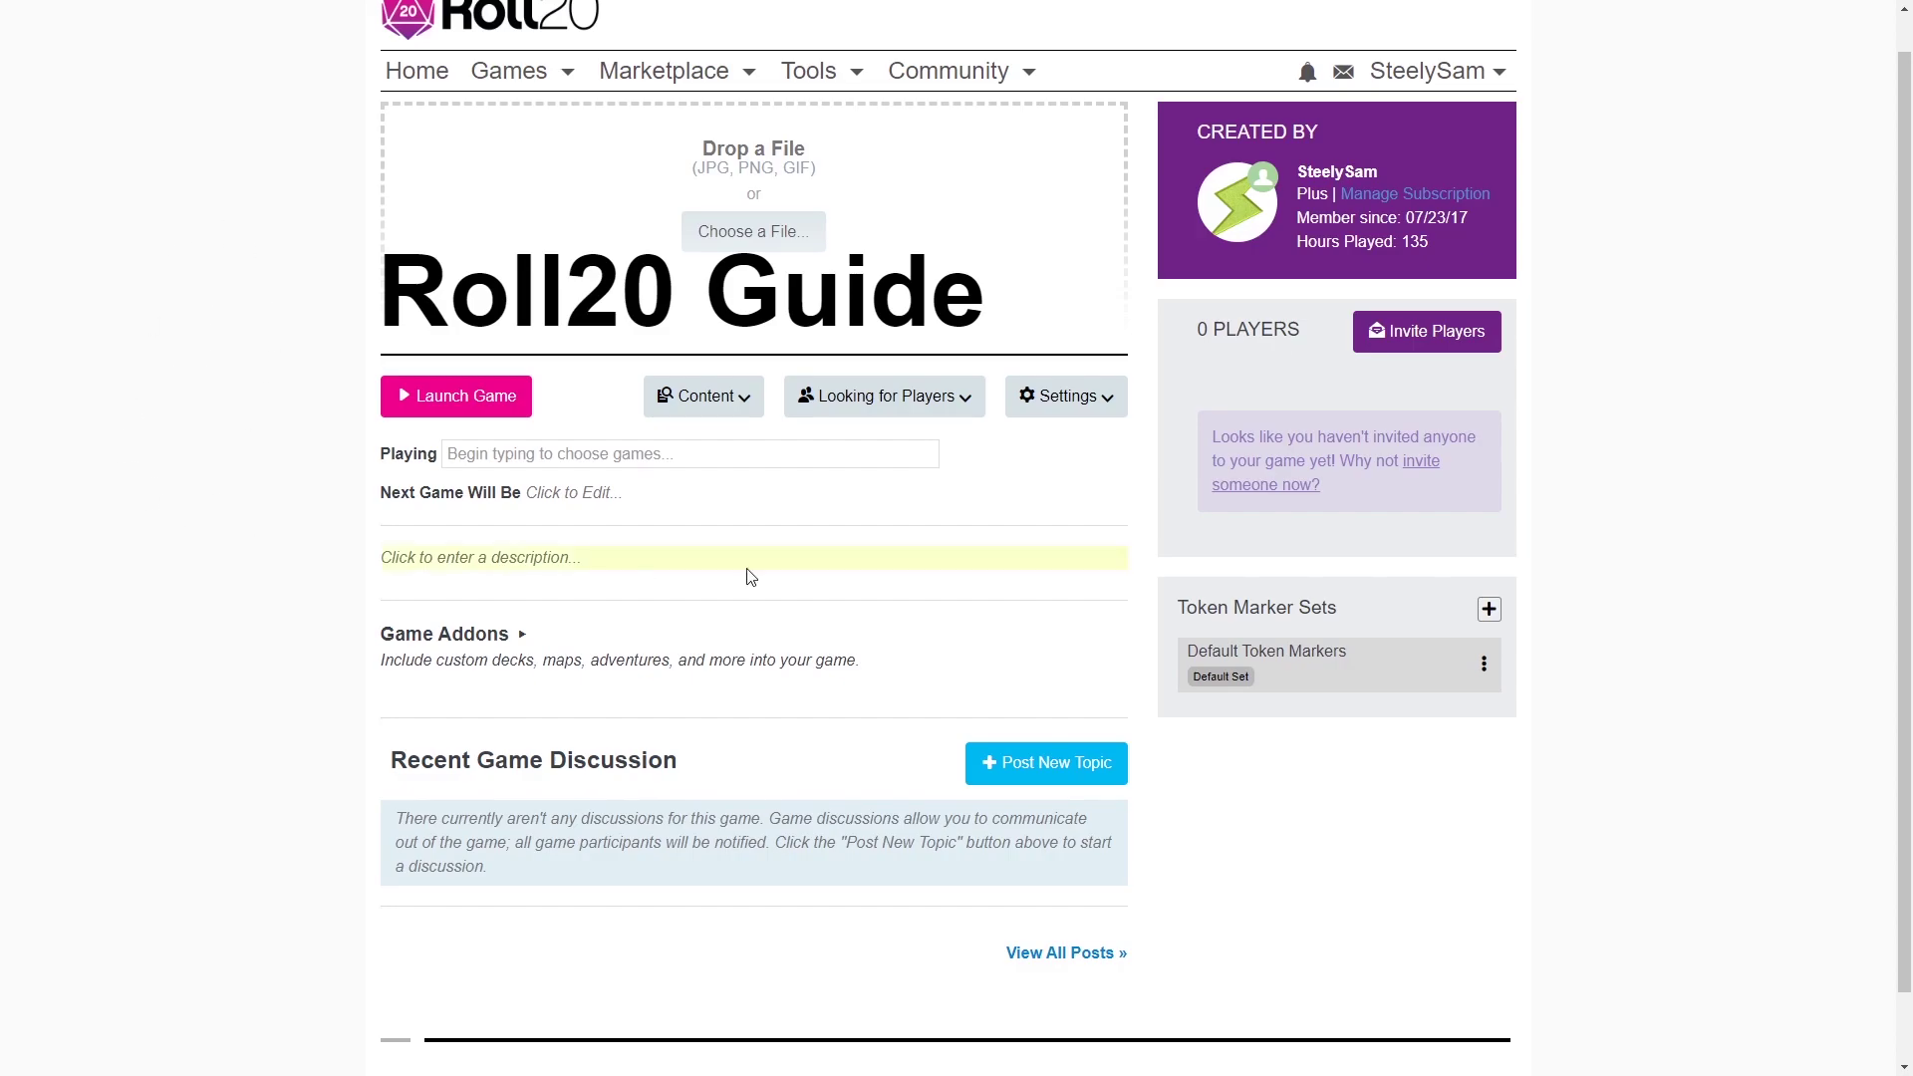
Clear the chat archive from the Roll20 Guide game page, confirming with the word CONFIRM
click(1098, 402)
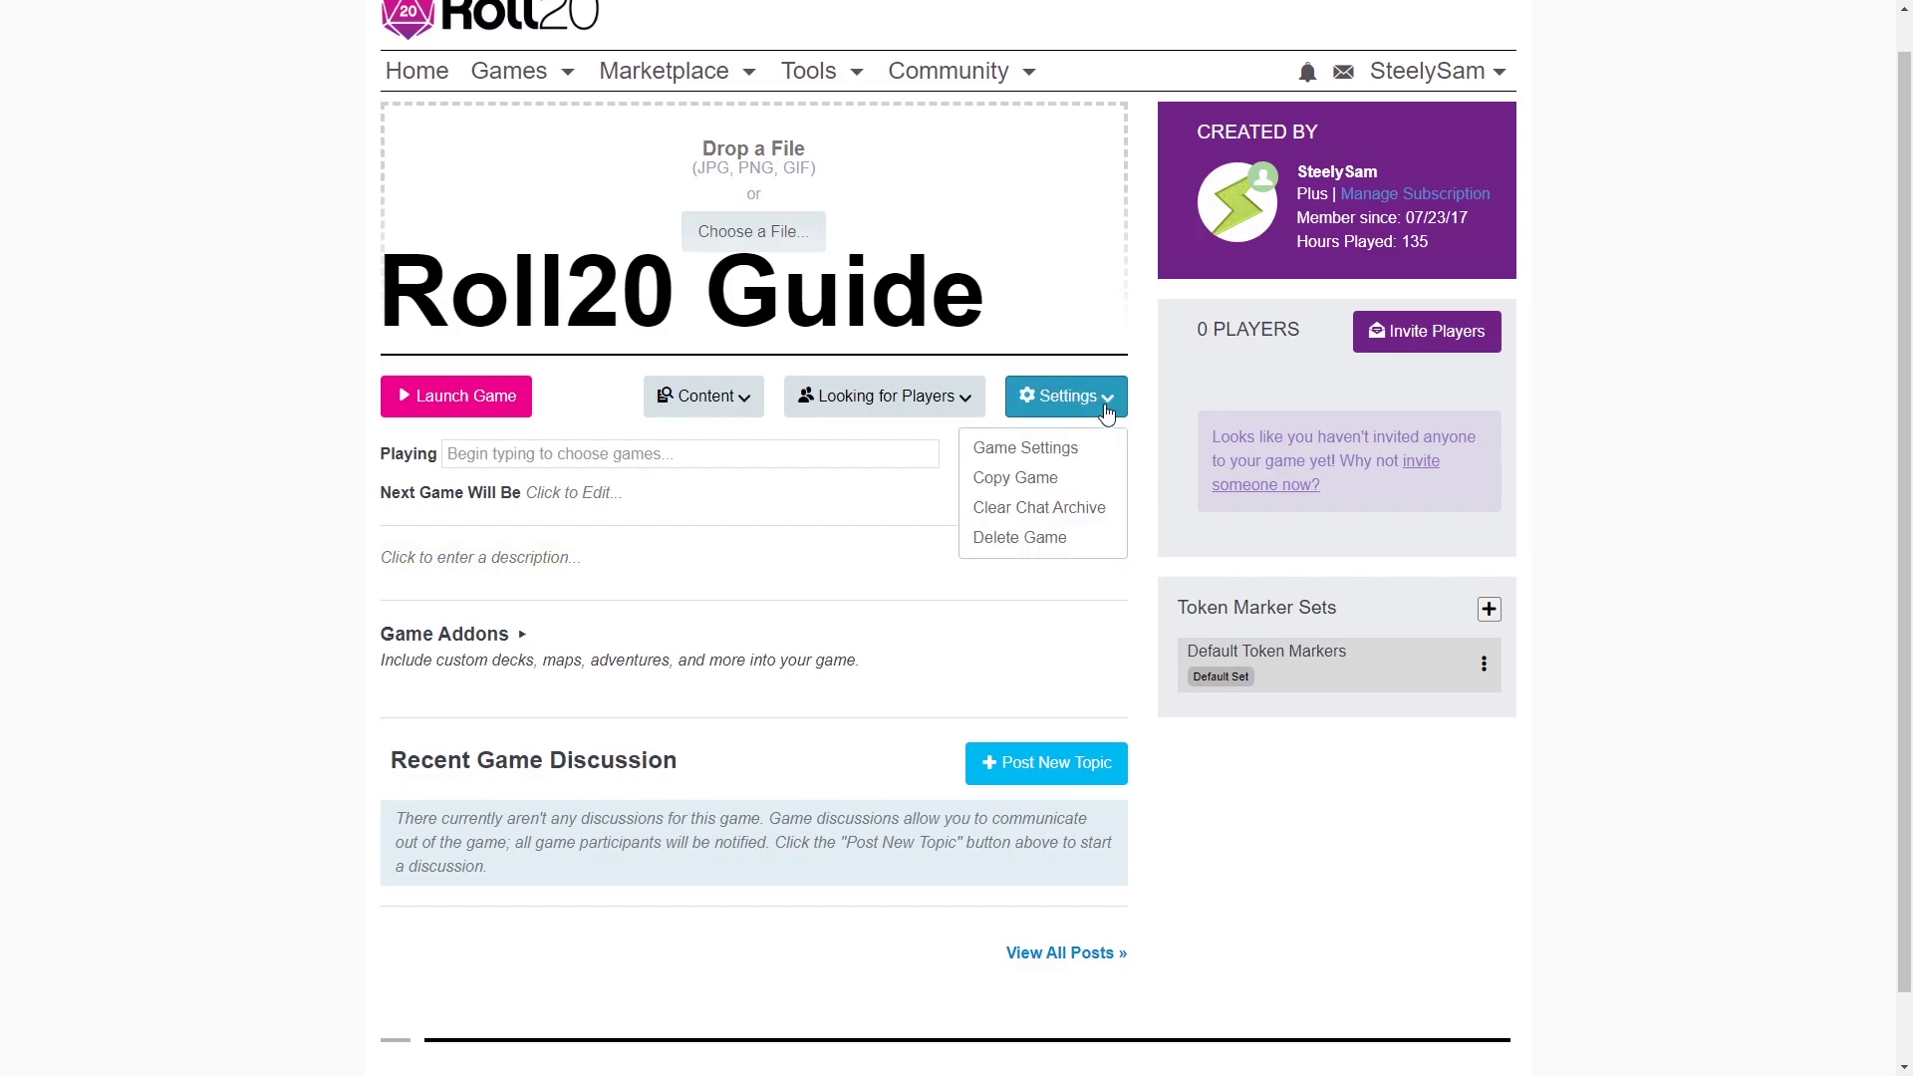
click(1039, 509)
text(CONFI)
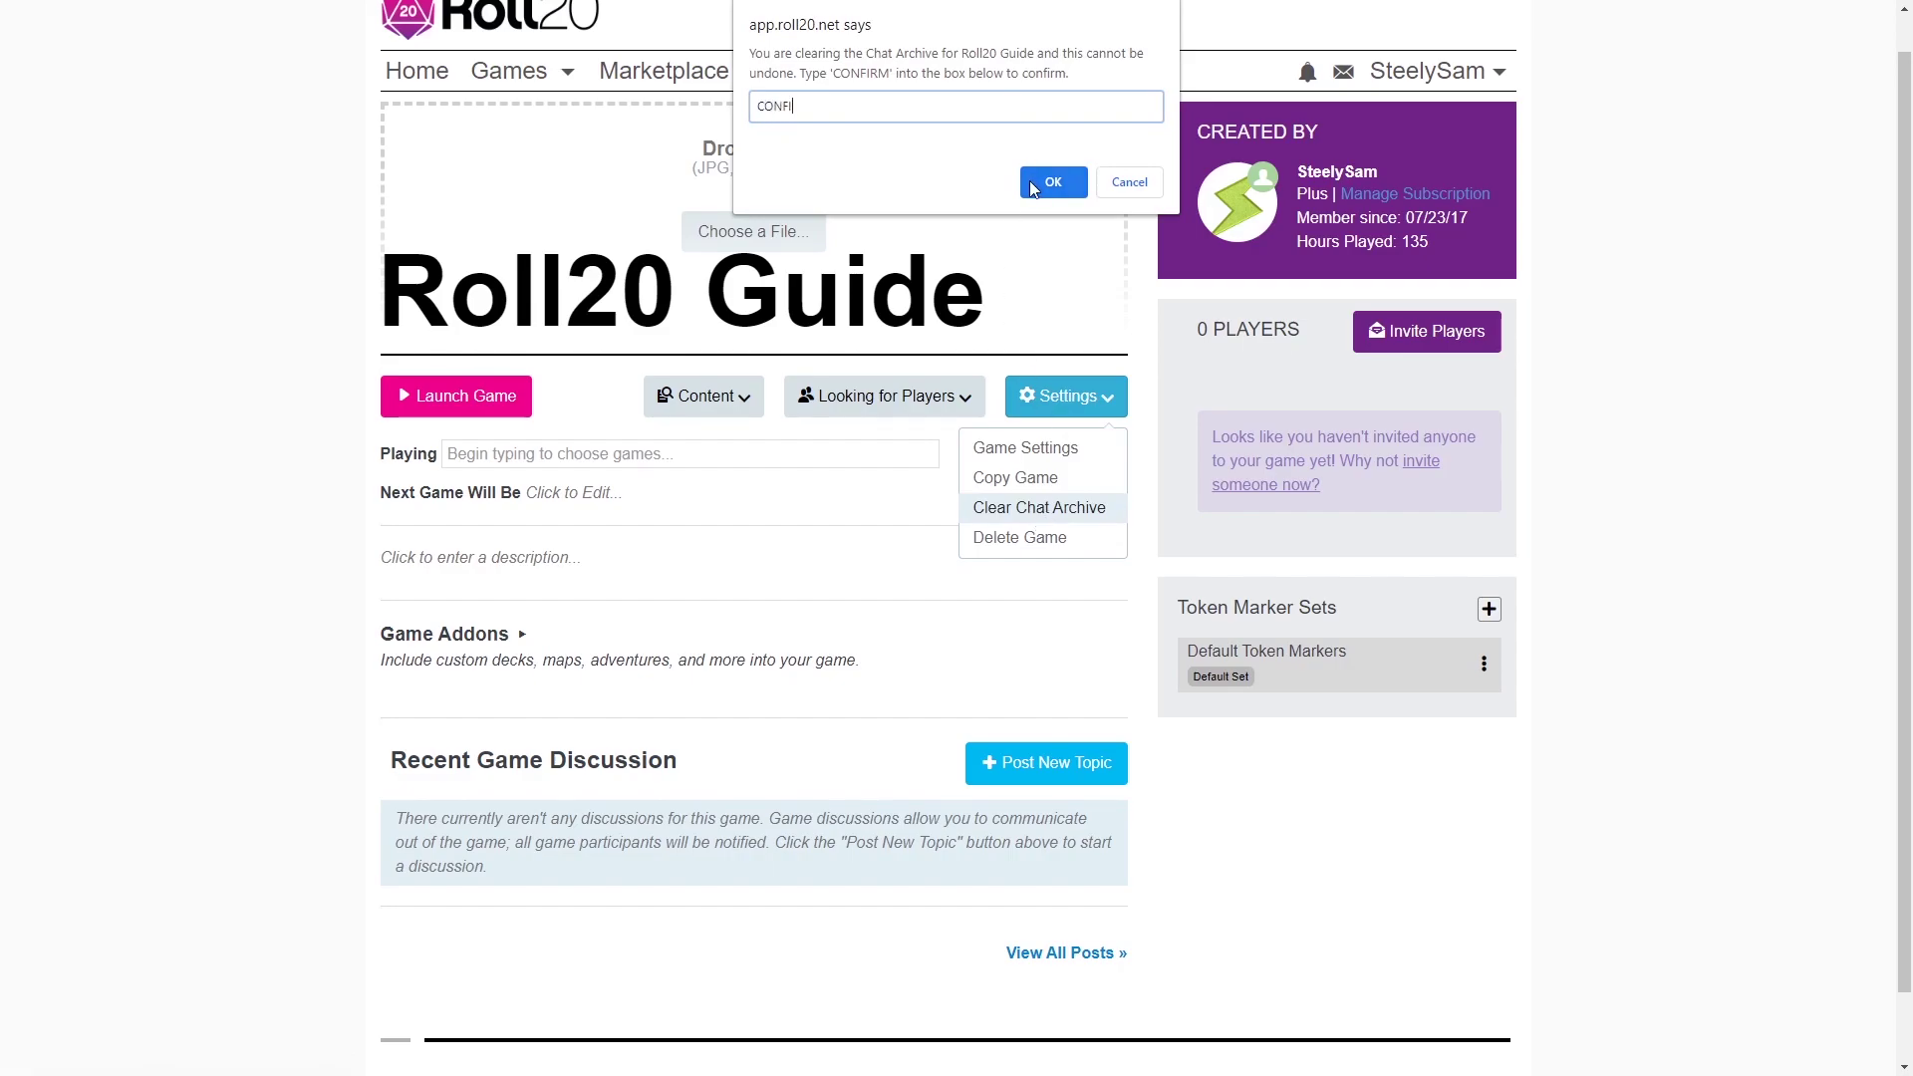
text(RM)
click(1030, 182)
Open the Roll20 Guide game's settings page and review its access, compendium sharing, character sheet template and default sheet options
click(1117, 439)
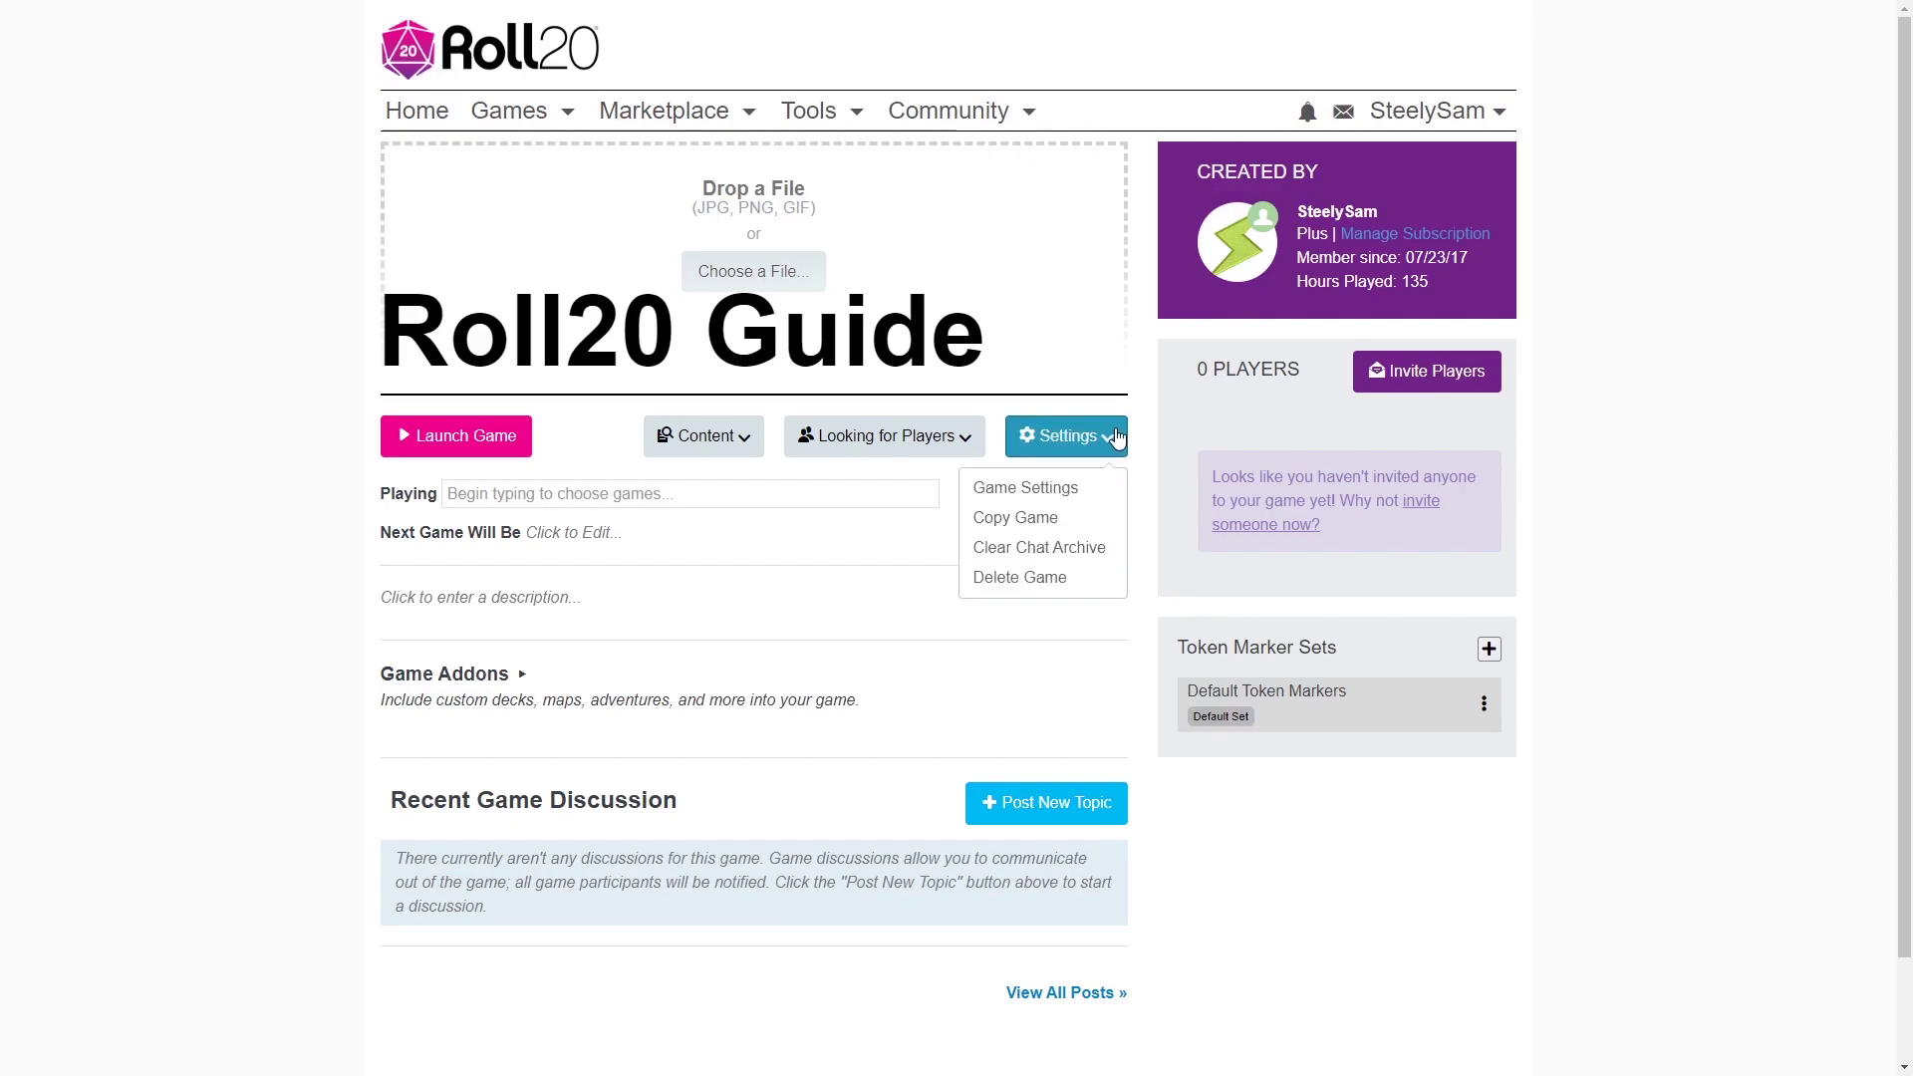
click(1028, 488)
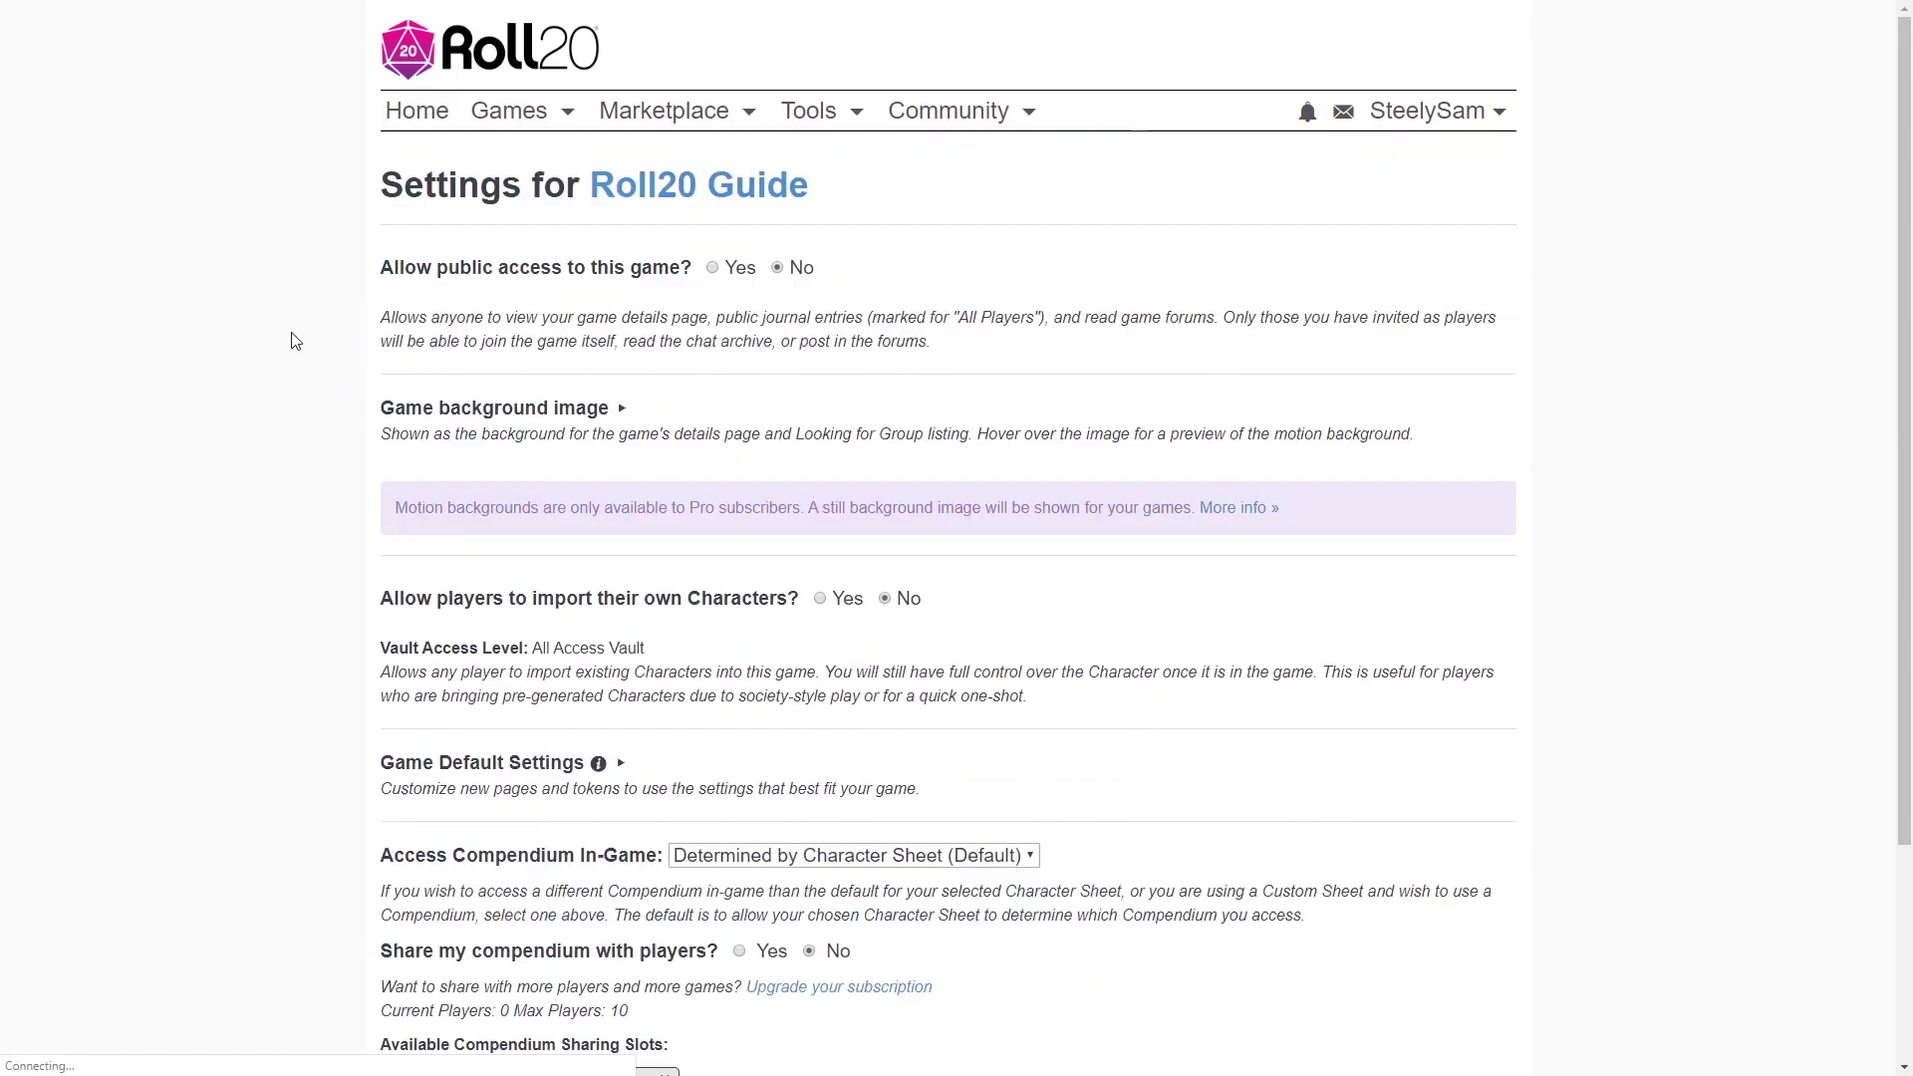
scroll(385, 314, down, 3)
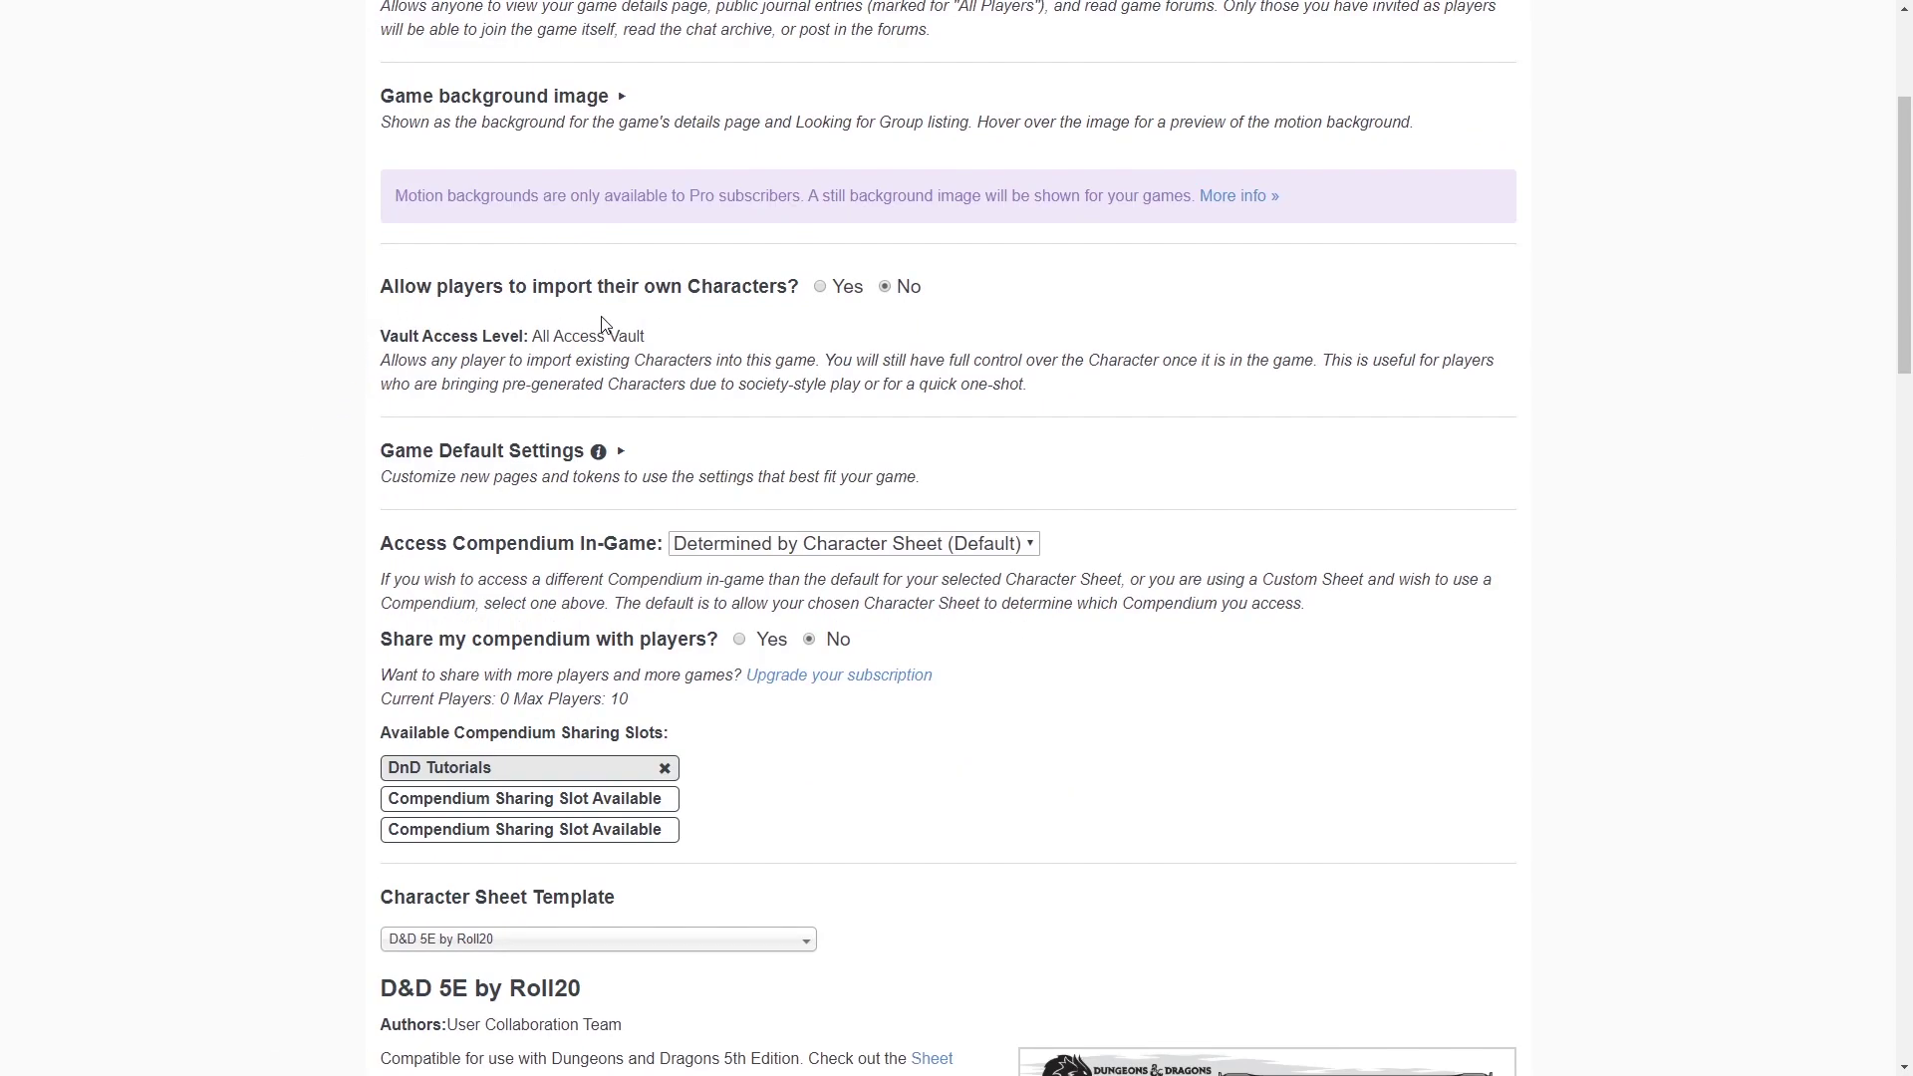
scroll(304, 388, down, 3)
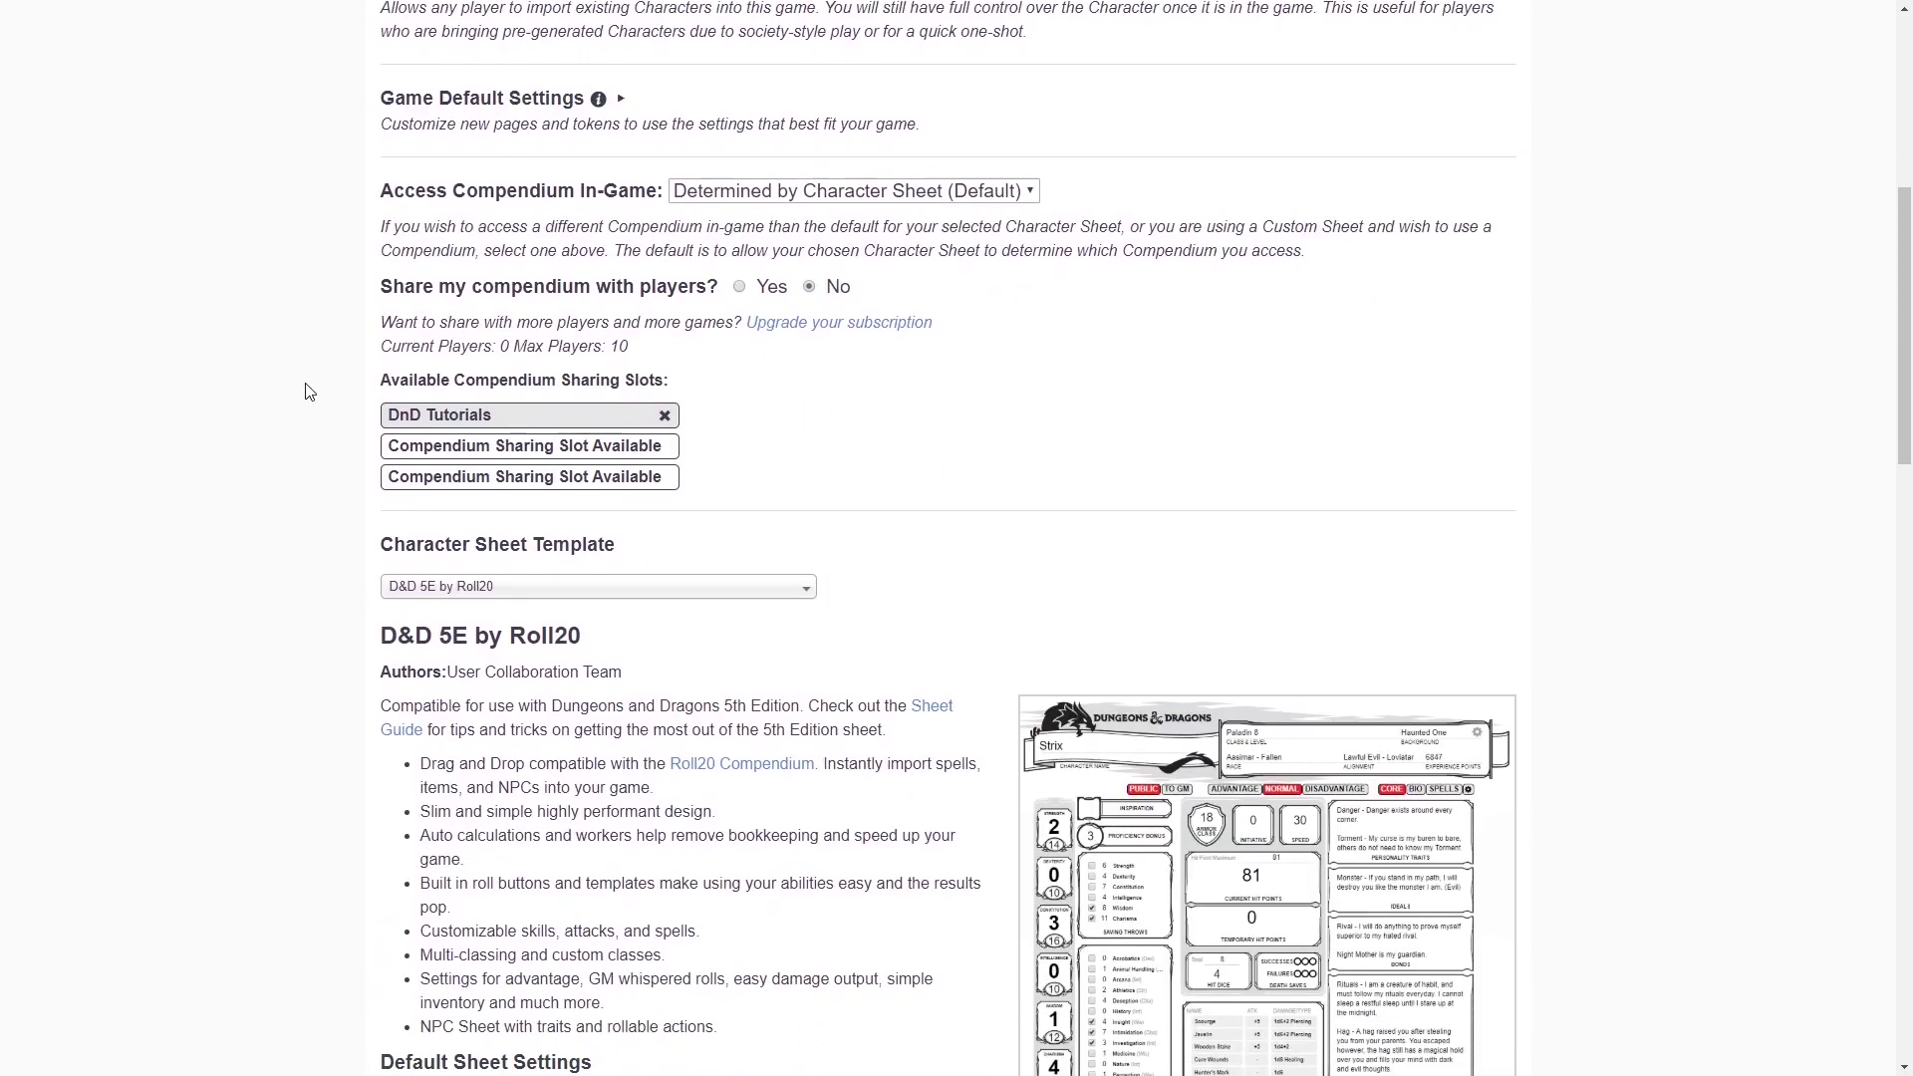
scroll(332, 328, down, 4)
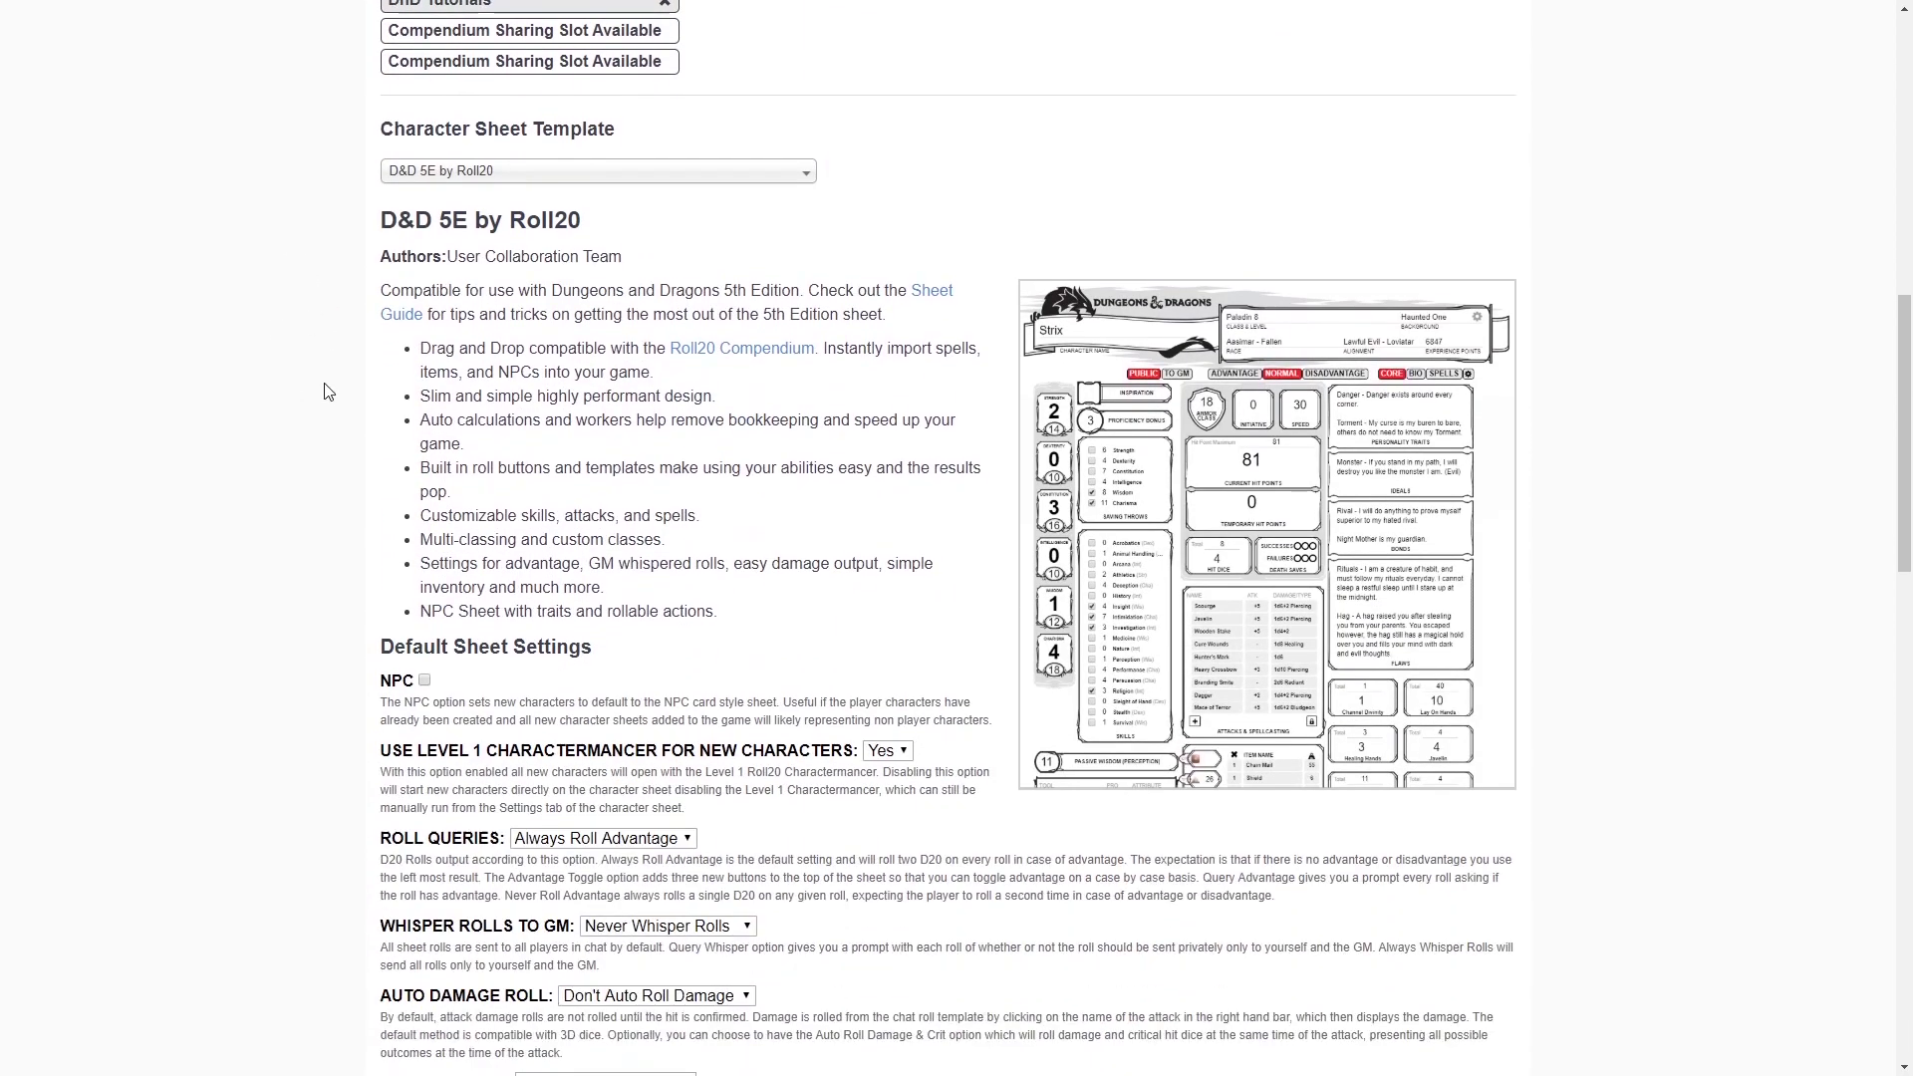
scroll(358, 333, up, 5)
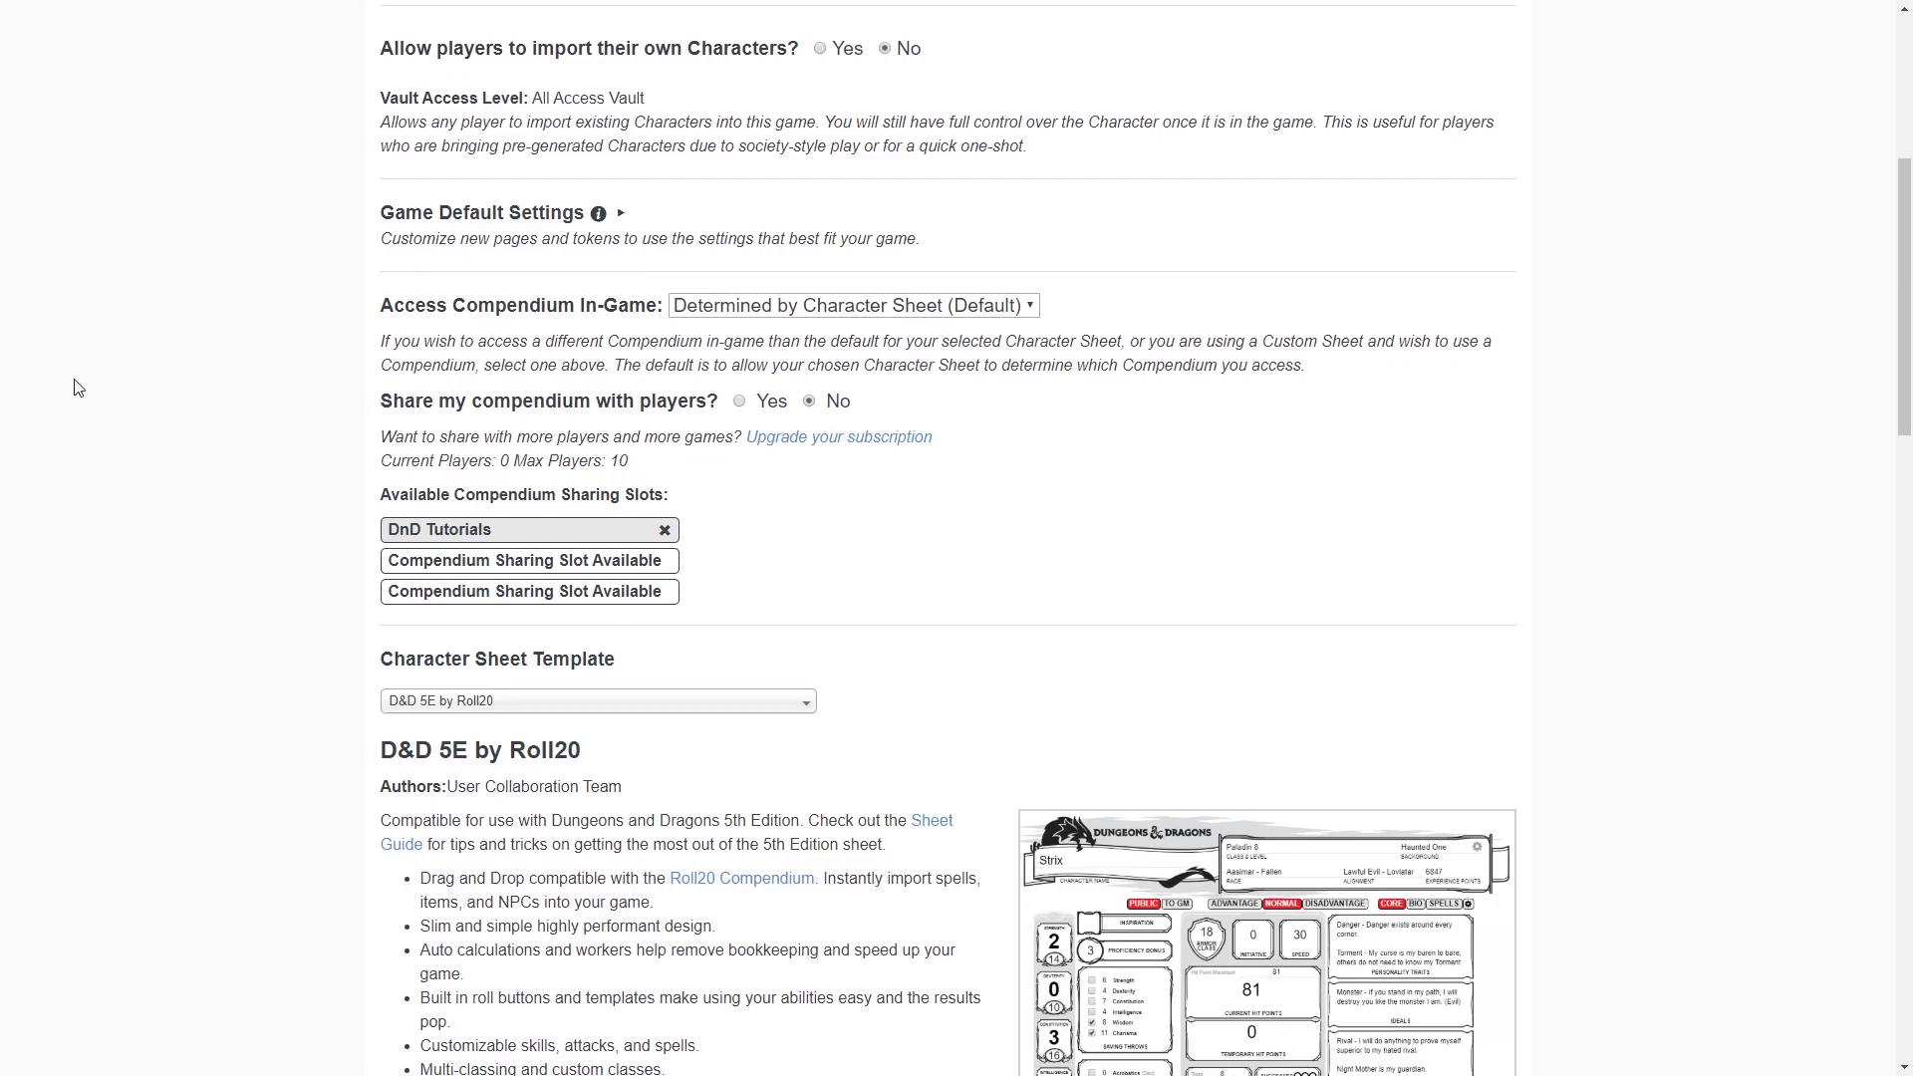
scroll(213, 726, down, 20)
scroll(284, 534, up, 6)
scroll(284, 534, up, 15)
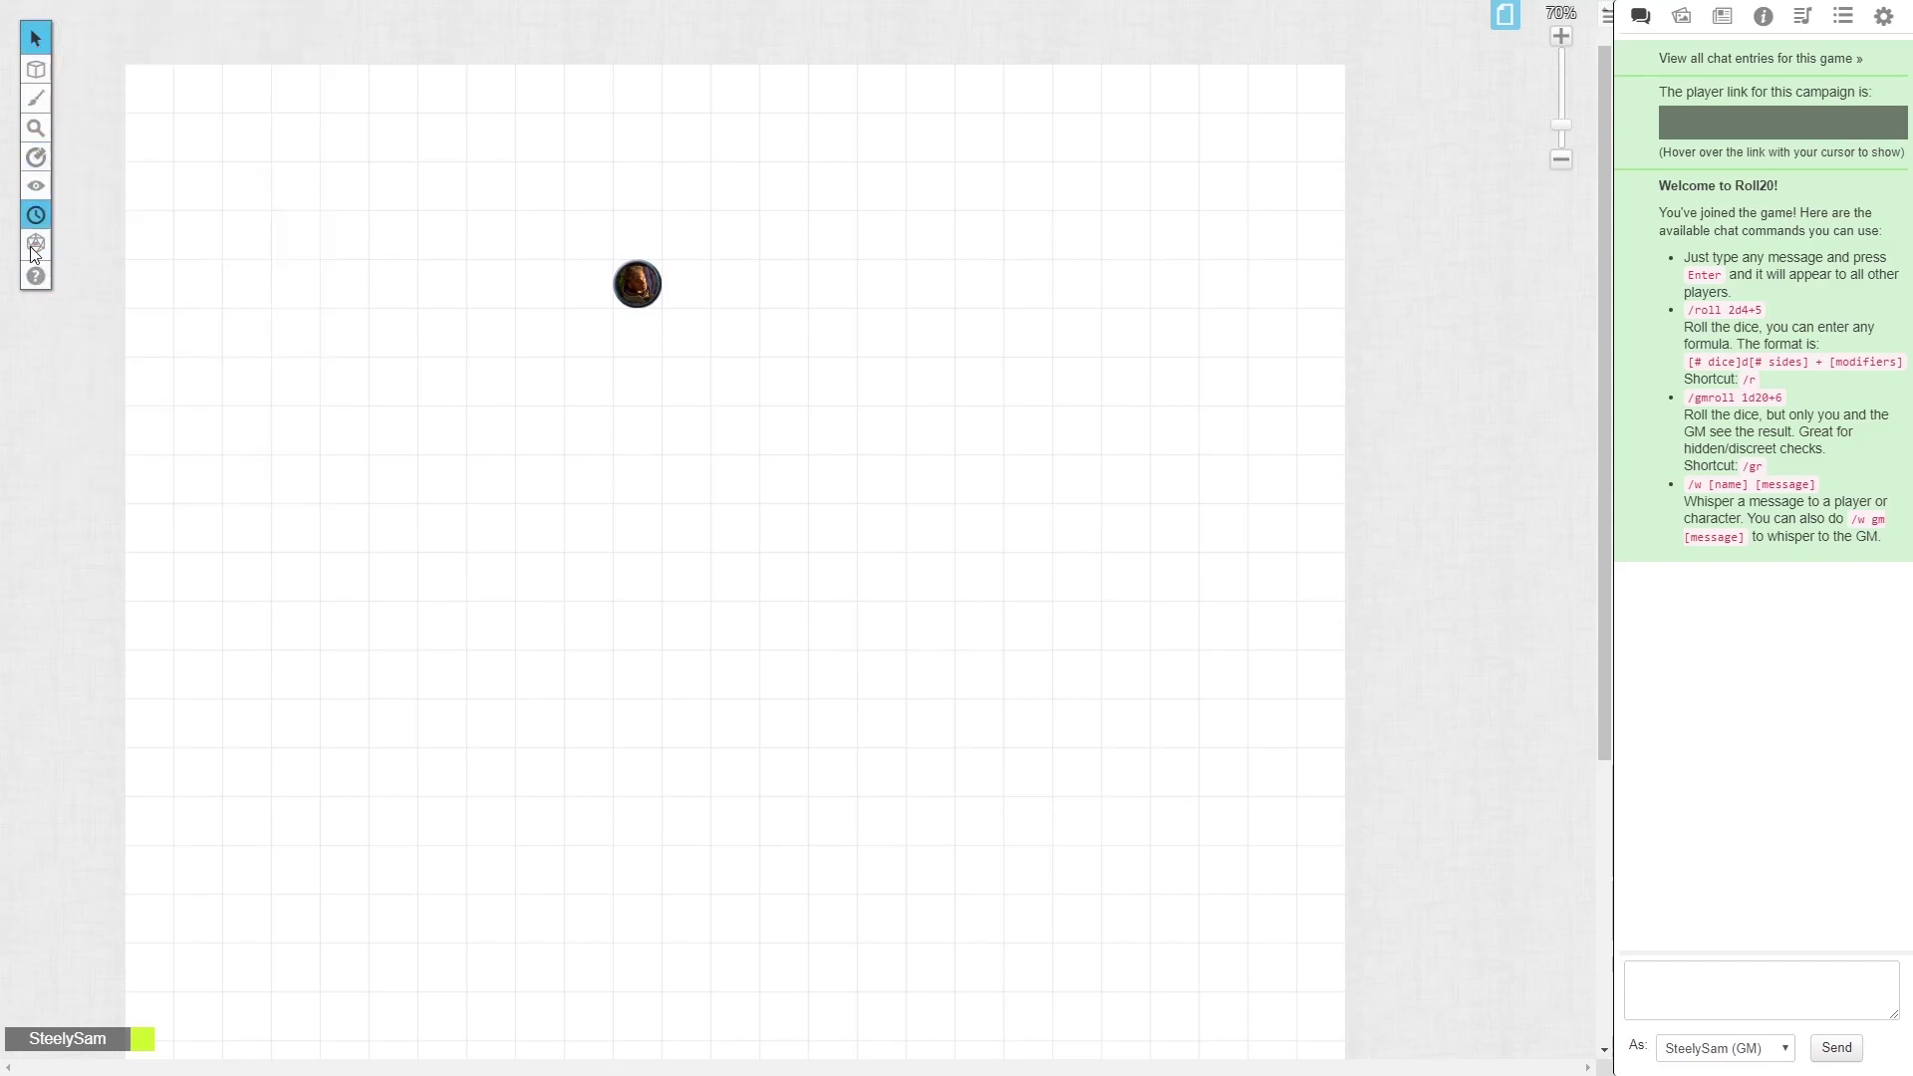
Look through the art library, compendium and journal available in the game's GM view
click(1681, 17)
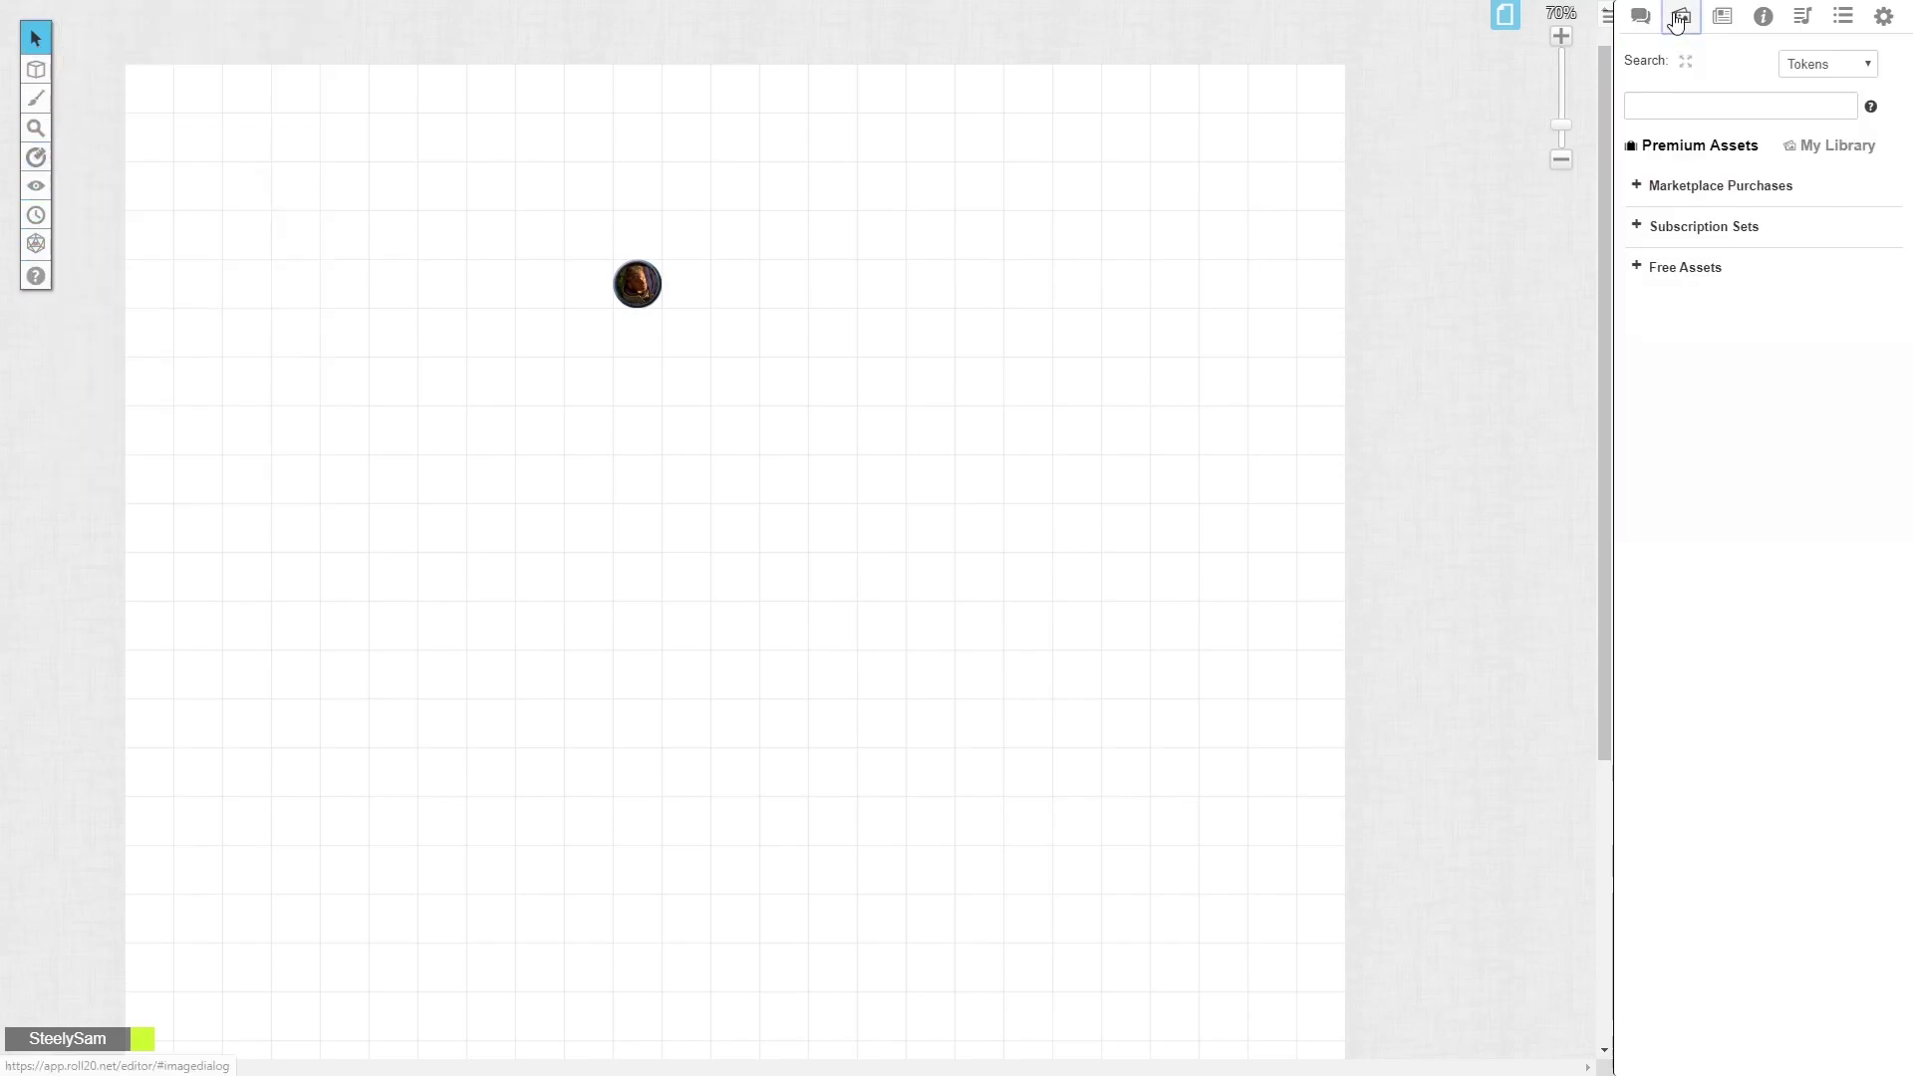
click(1762, 16)
click(1722, 16)
click(1683, 20)
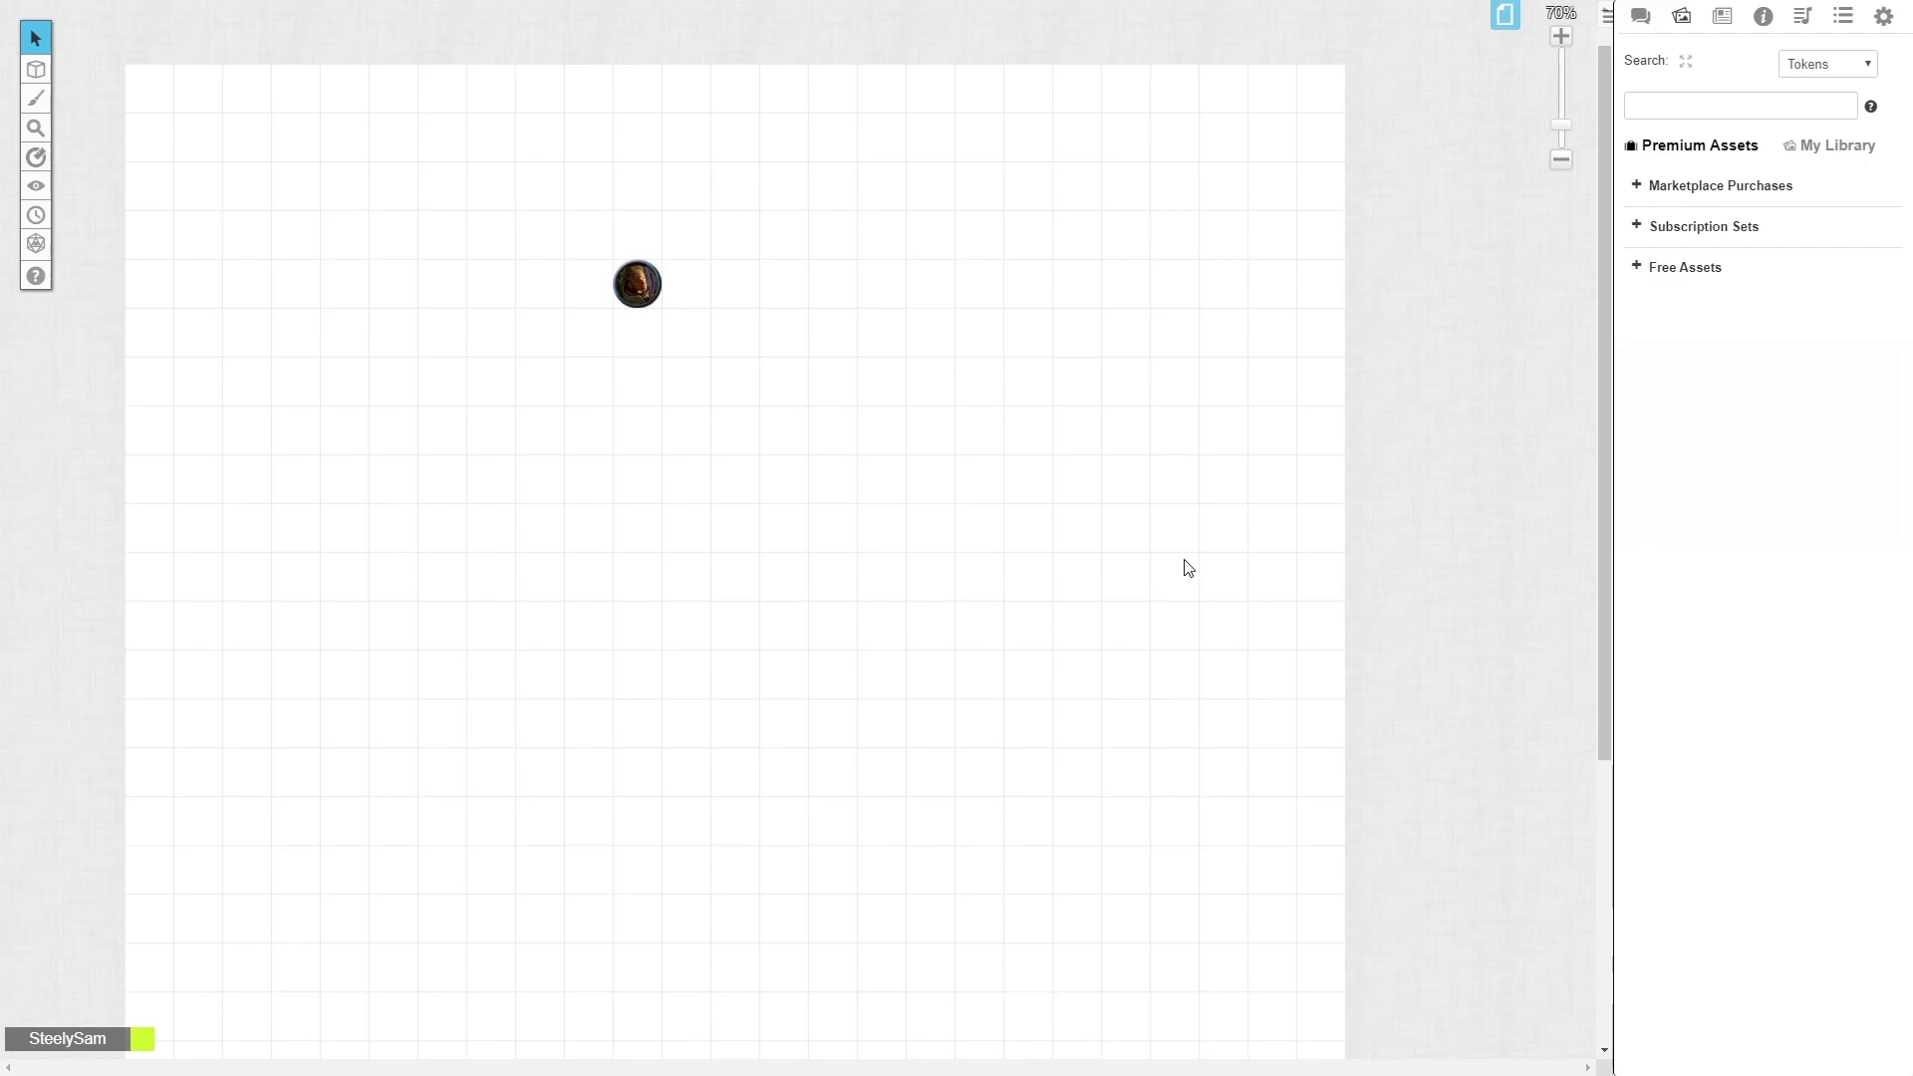
scroll(1157, 465, down, 1)
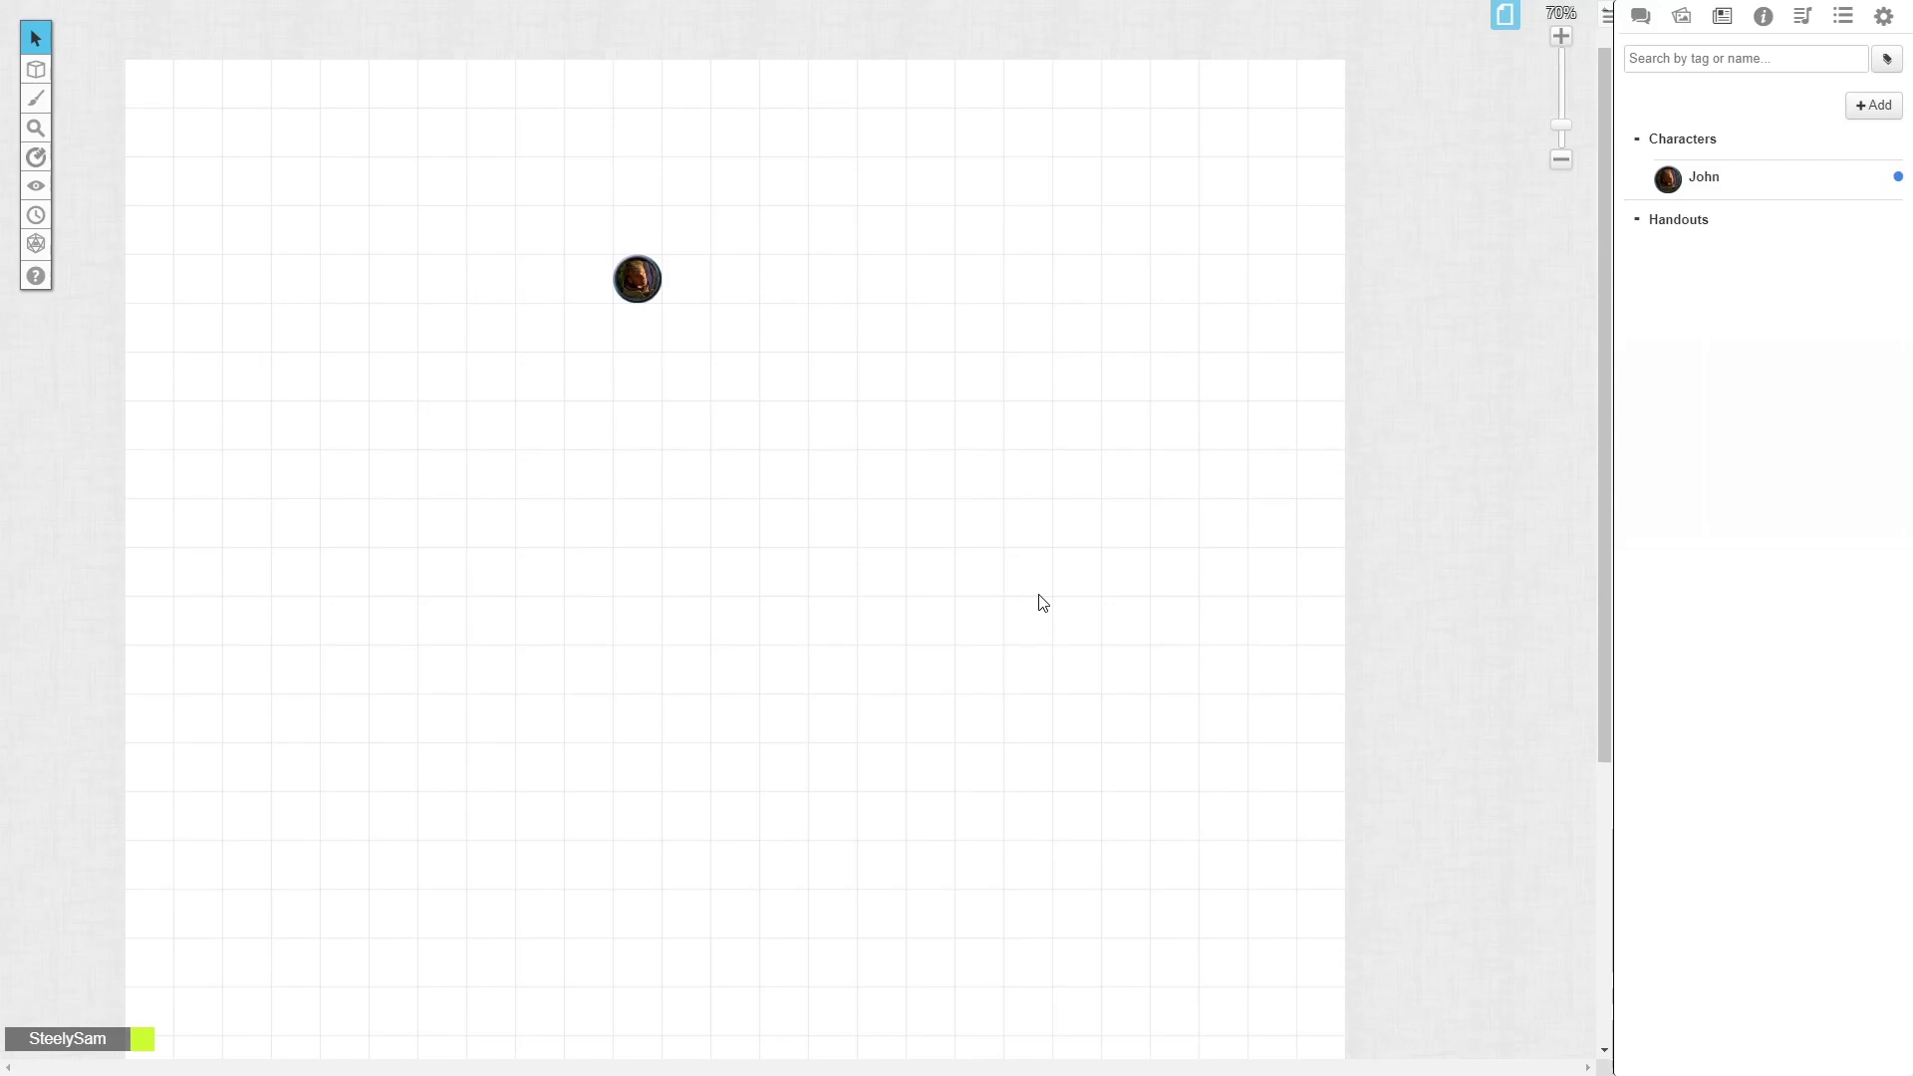
Show the map images in the Maps folder under Phandelver in the personal art library
click(1681, 28)
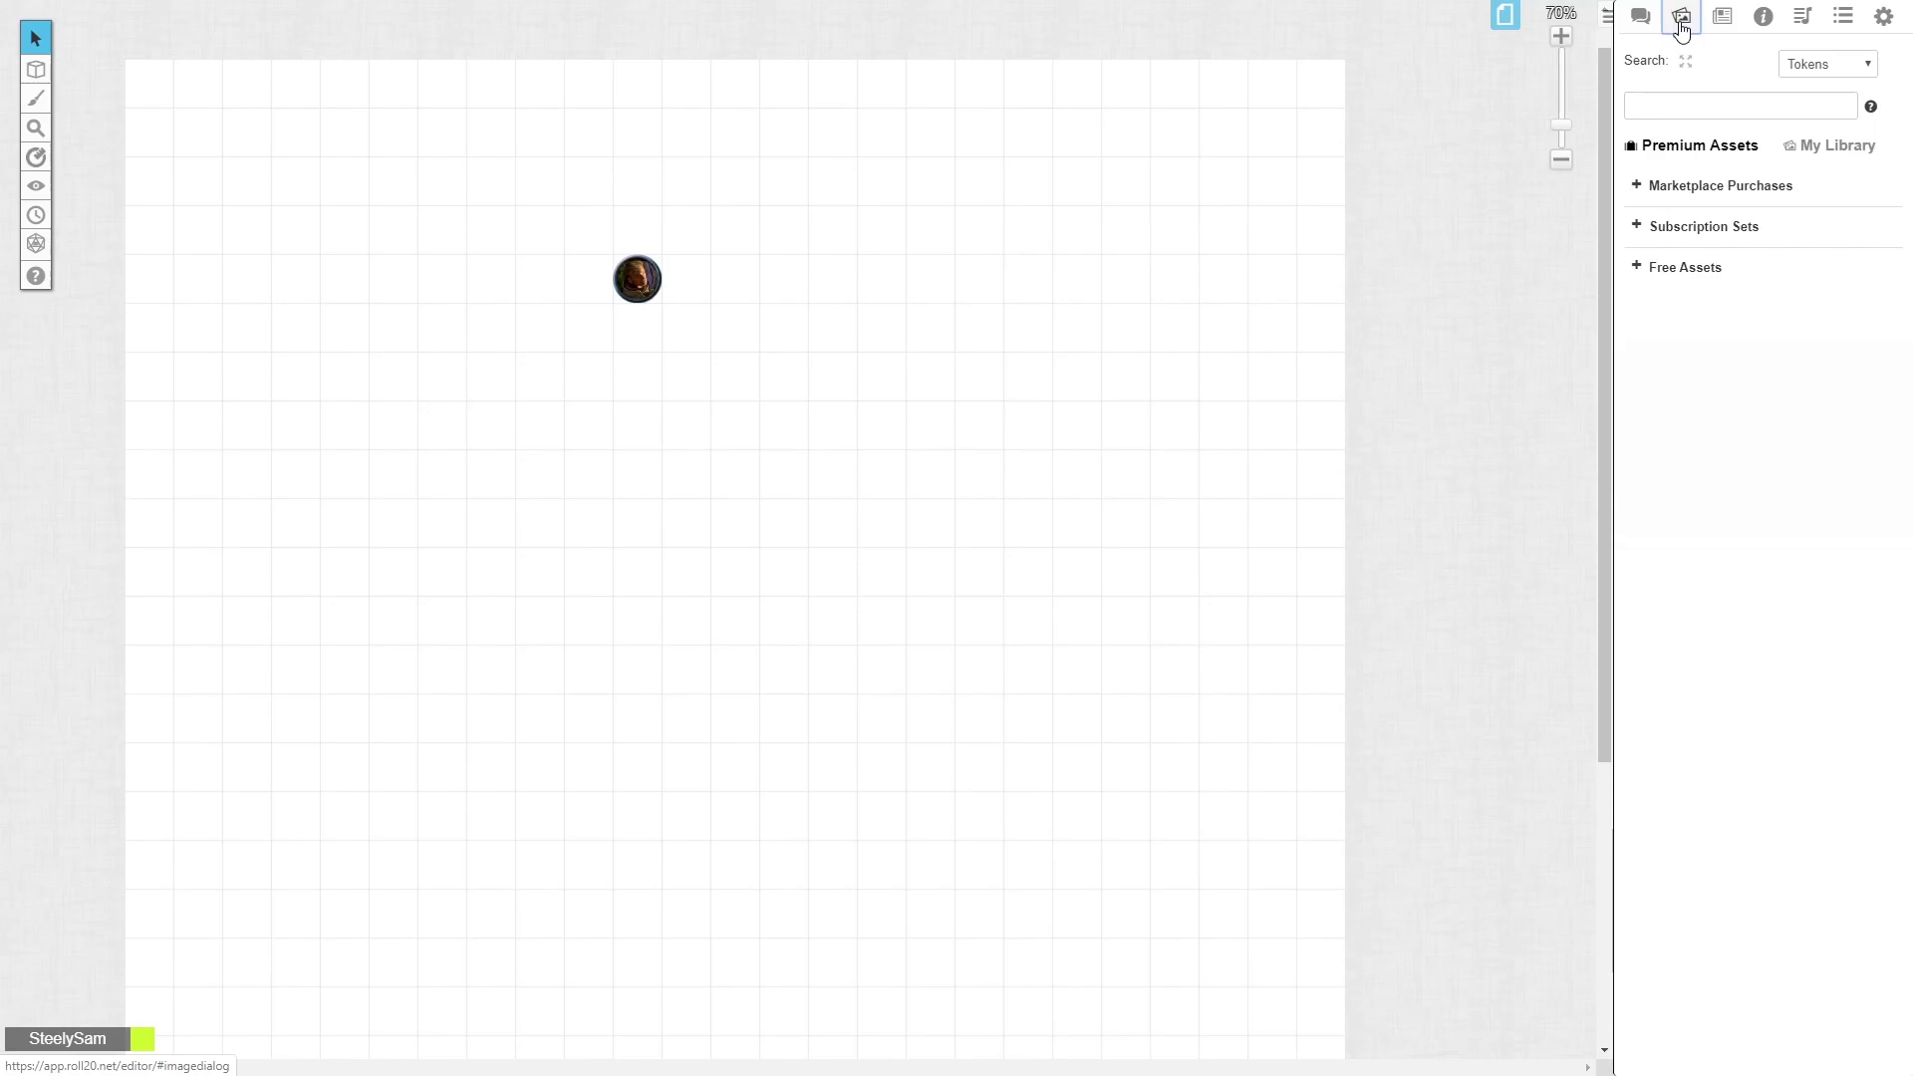
click(1842, 150)
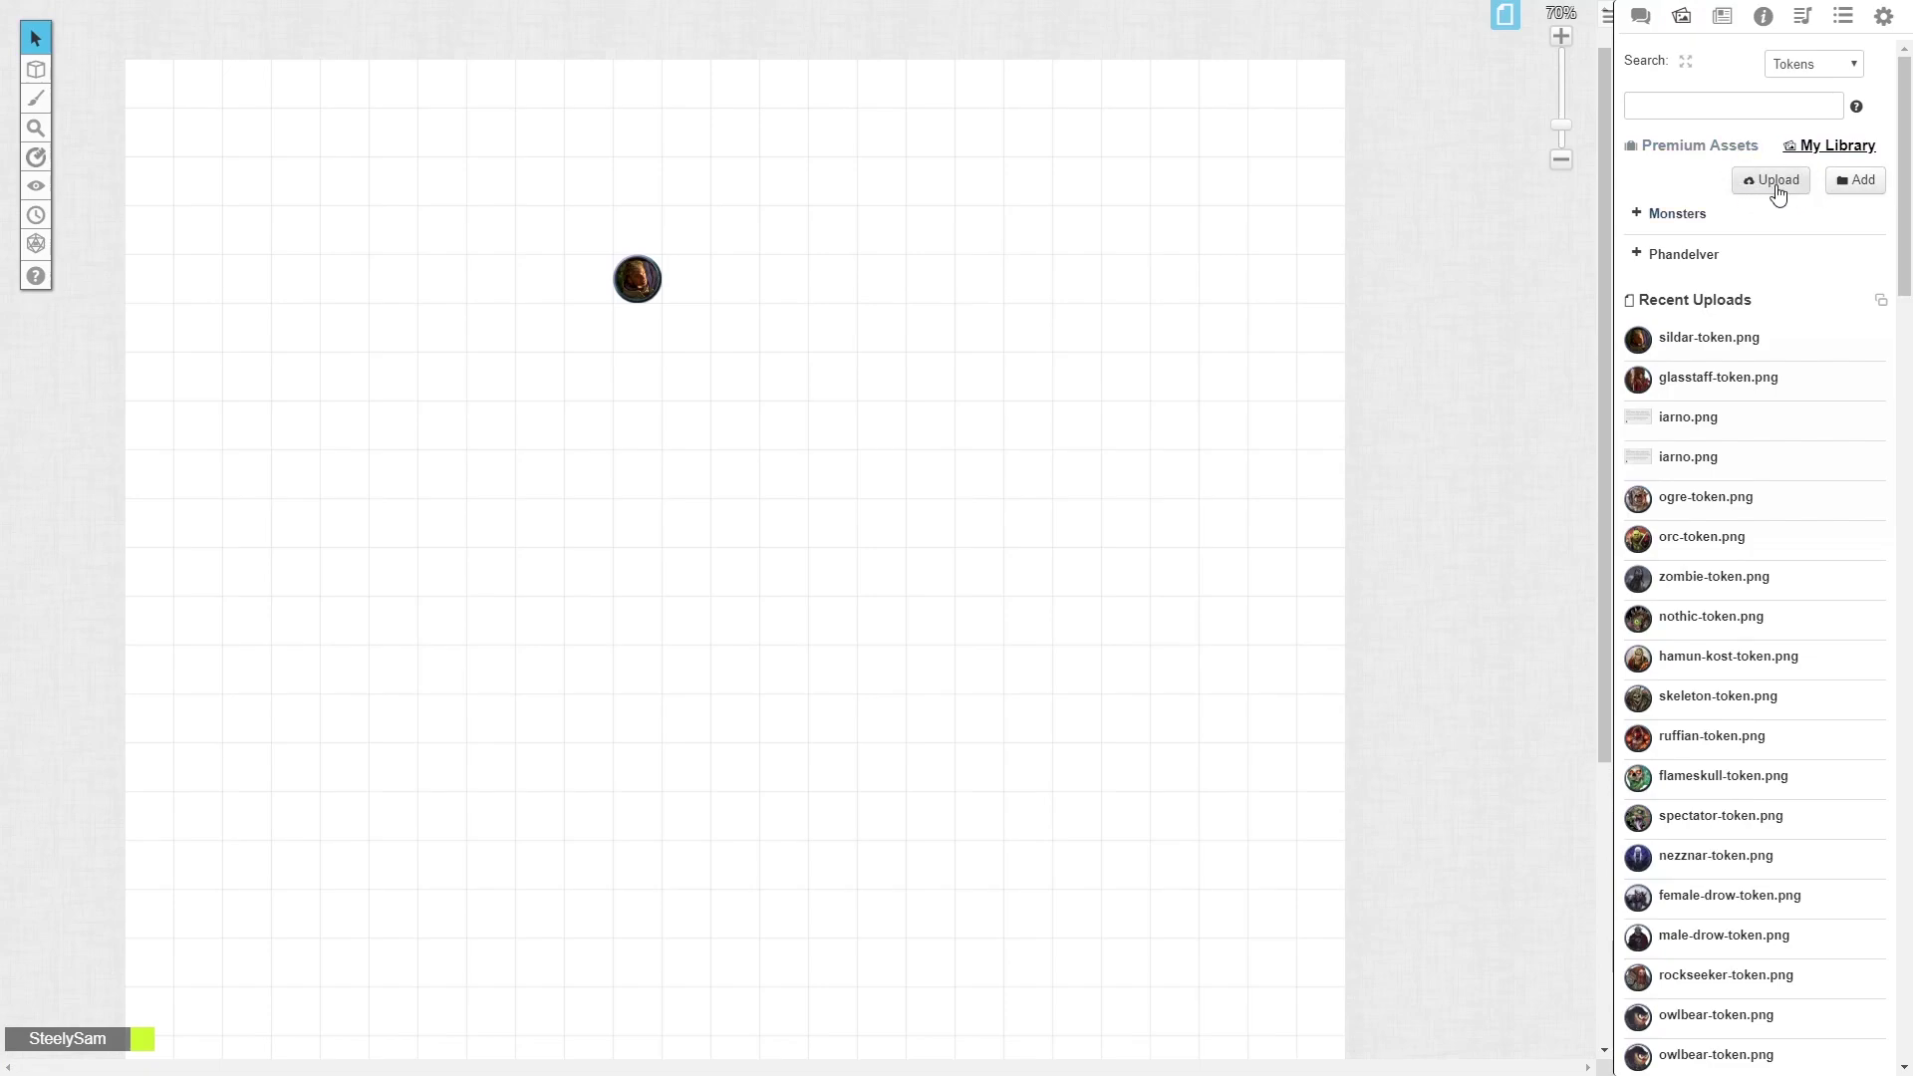
click(1638, 259)
click(1665, 375)
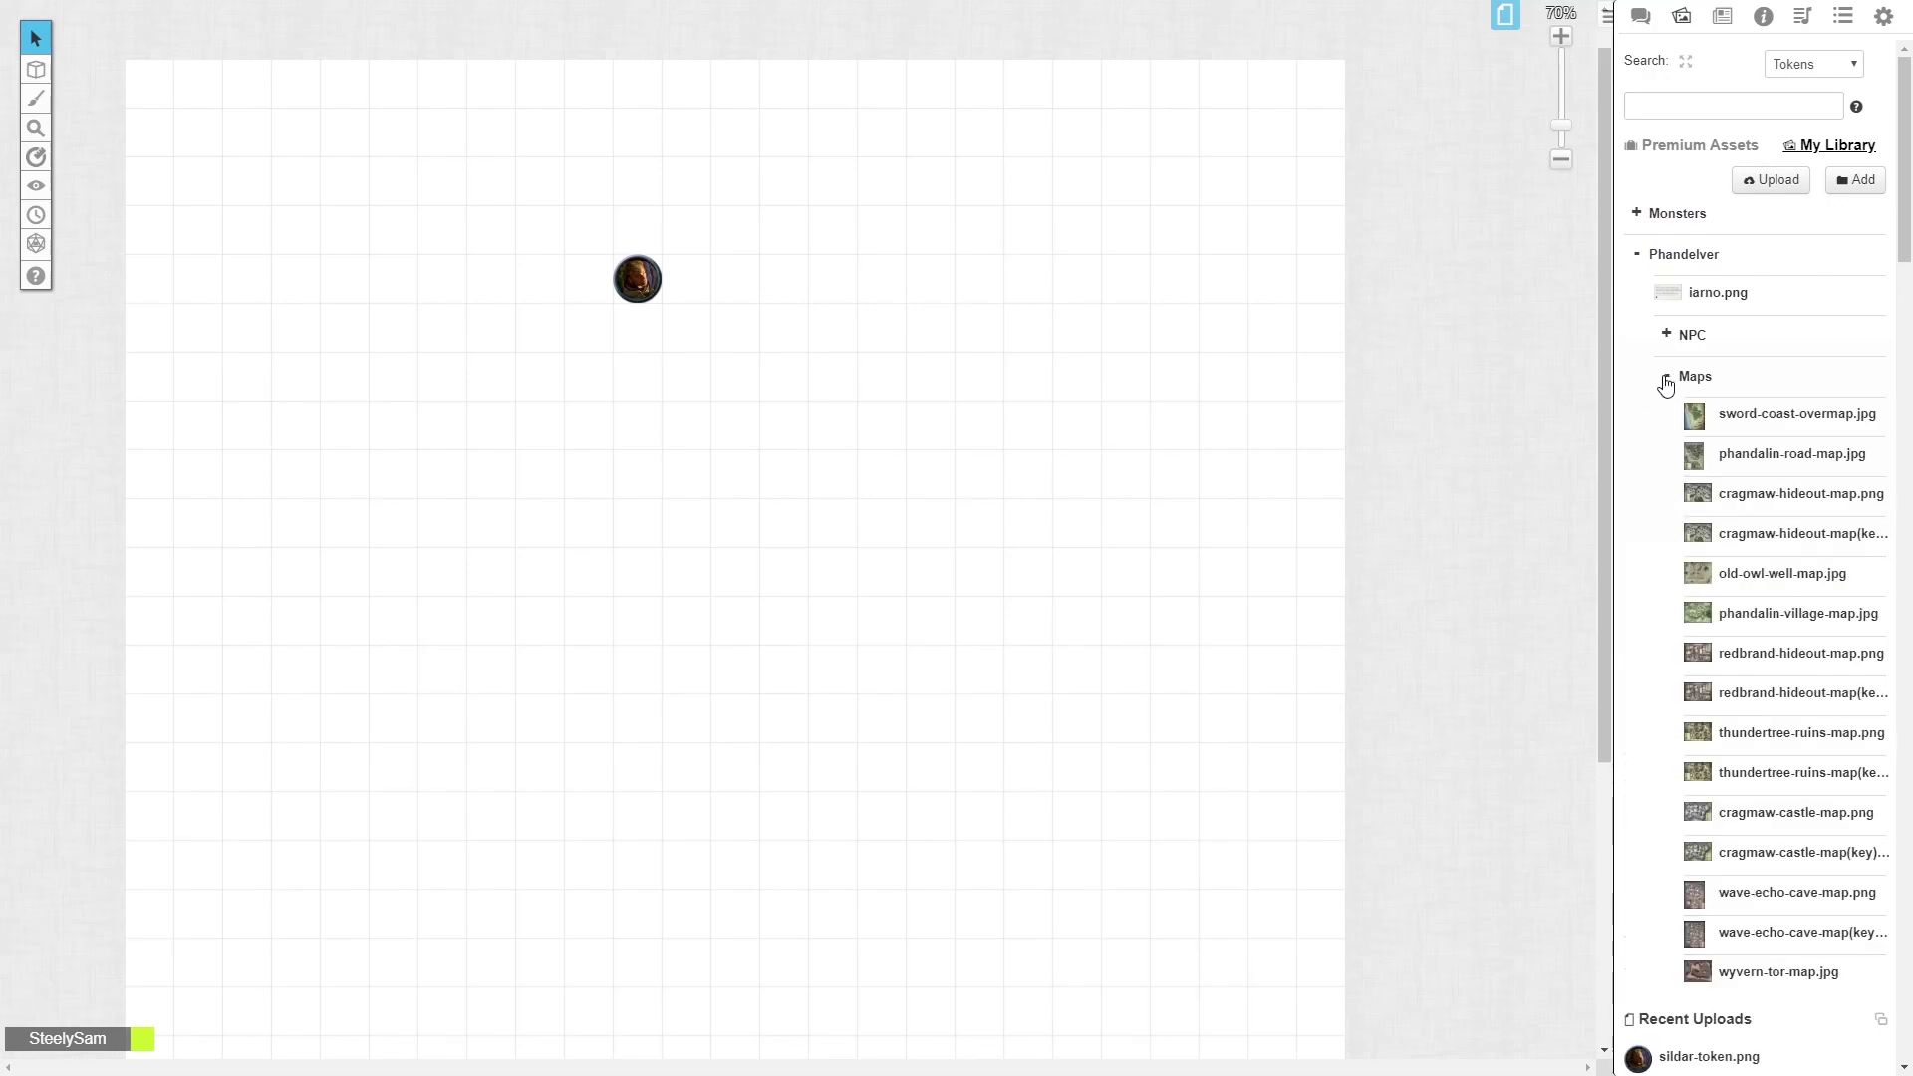
Place cragmaw-hideout-map.png from the Maps folder onto the tabletop below the existing token
scroll(1674, 349, down, 1)
mouse_move(1780, 399)
drag(1780, 399, 709, 643)
drag(216, 182, 414, 525)
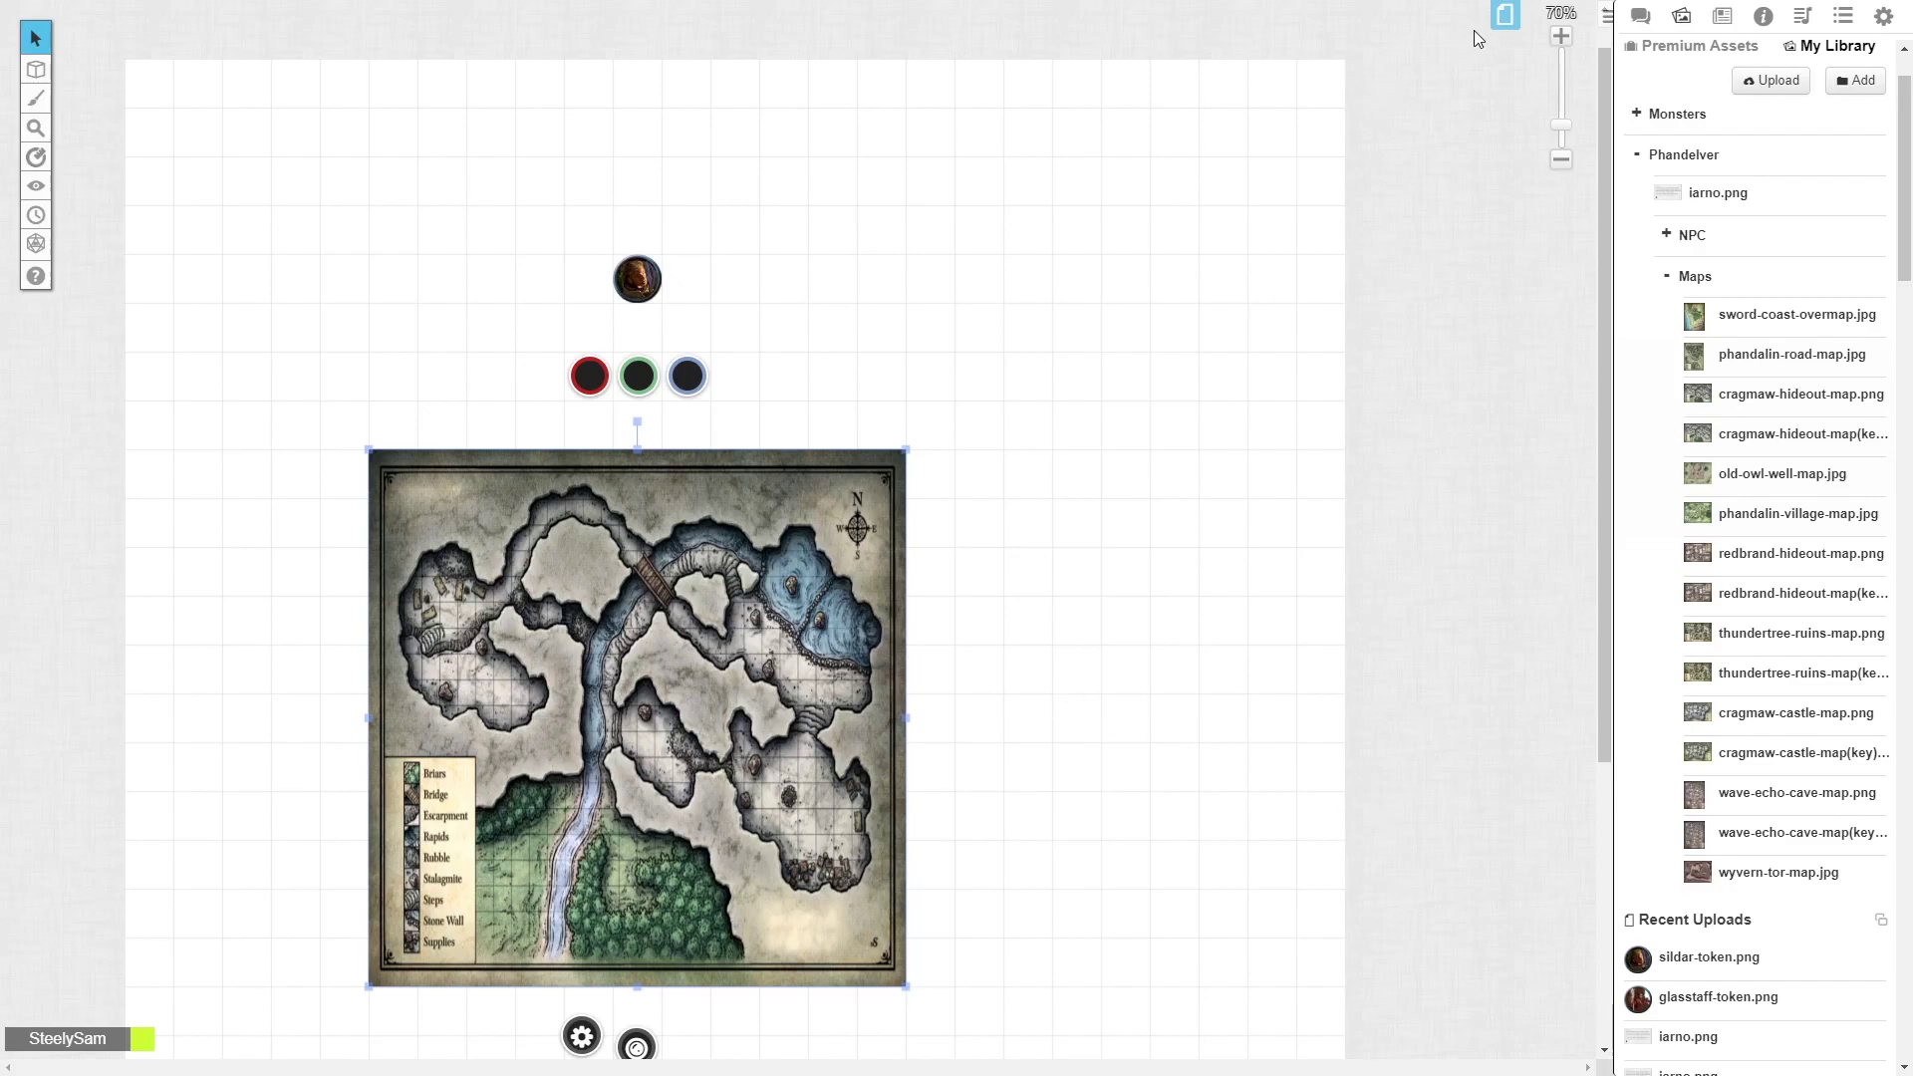
In the Start page's settings, set the page size to 30 by 21 cells, with the scale unit in ft
click(1505, 20)
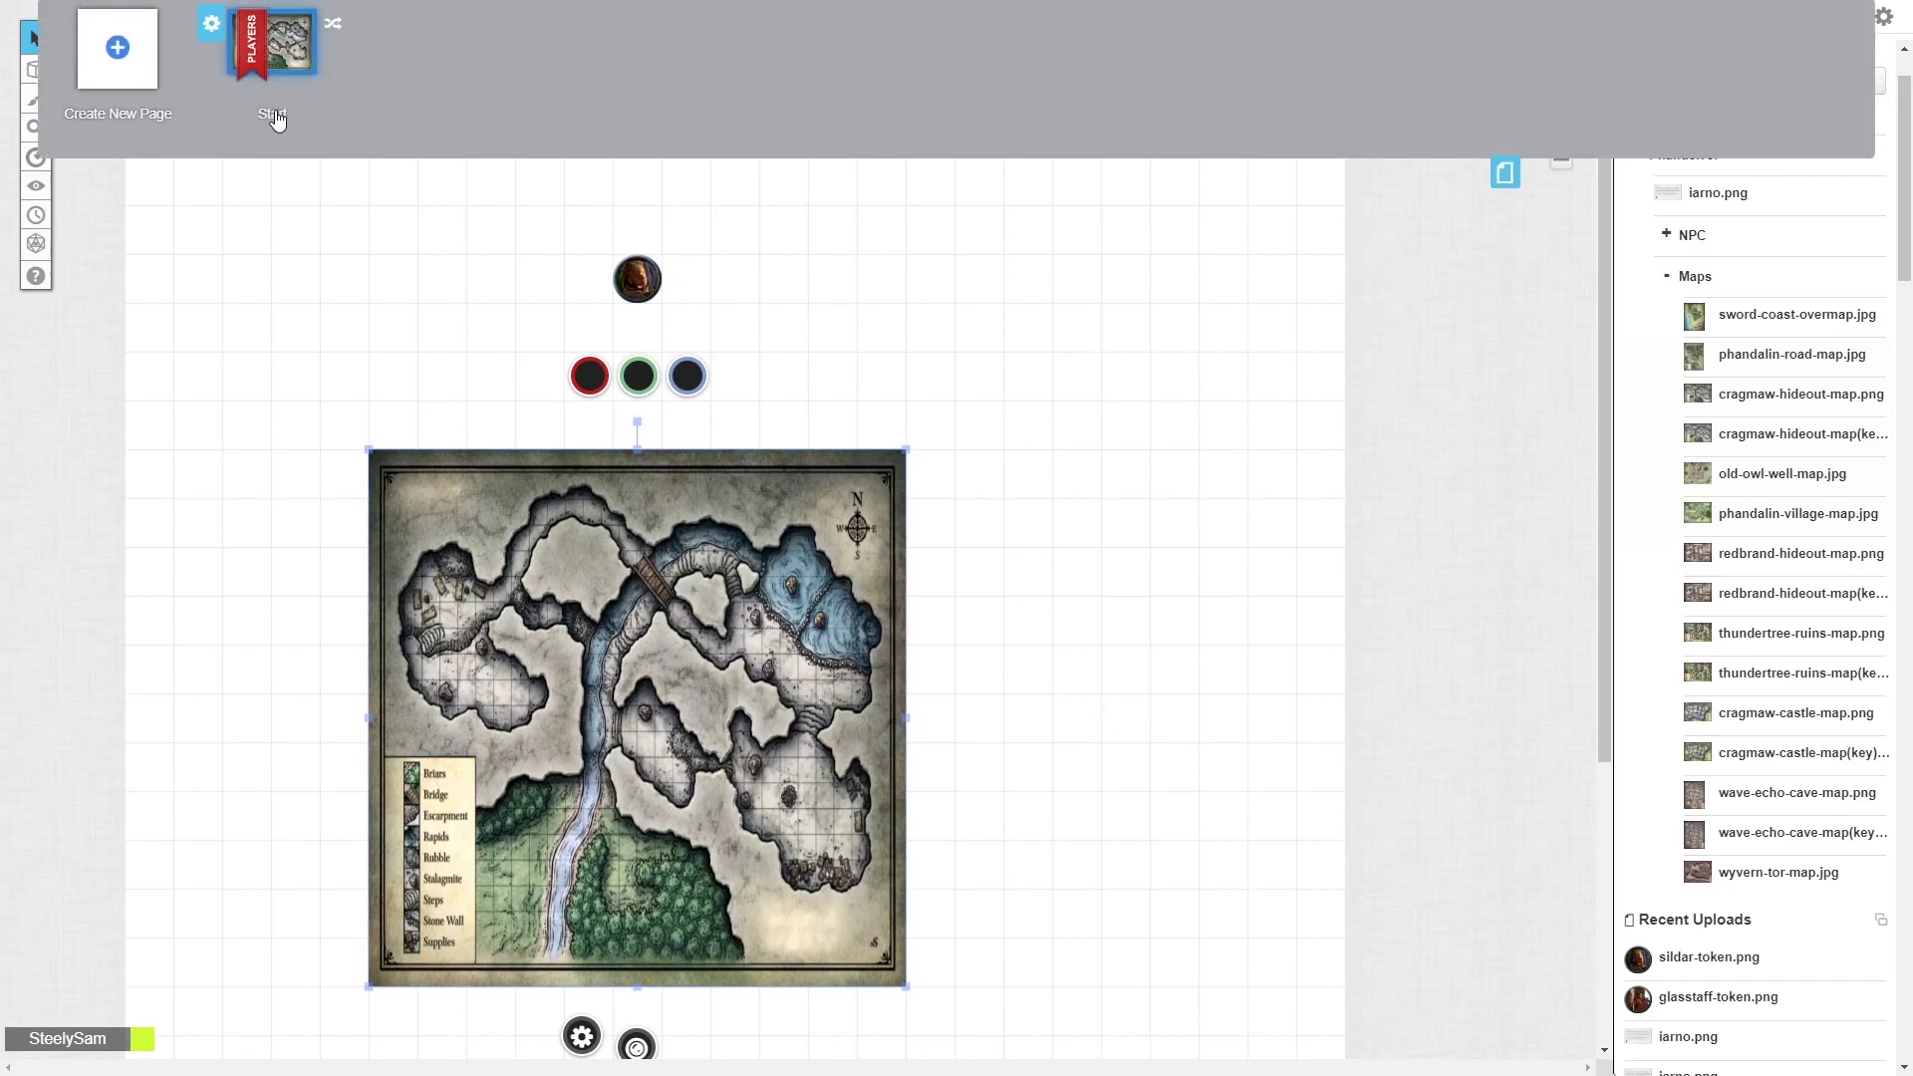
click(206, 32)
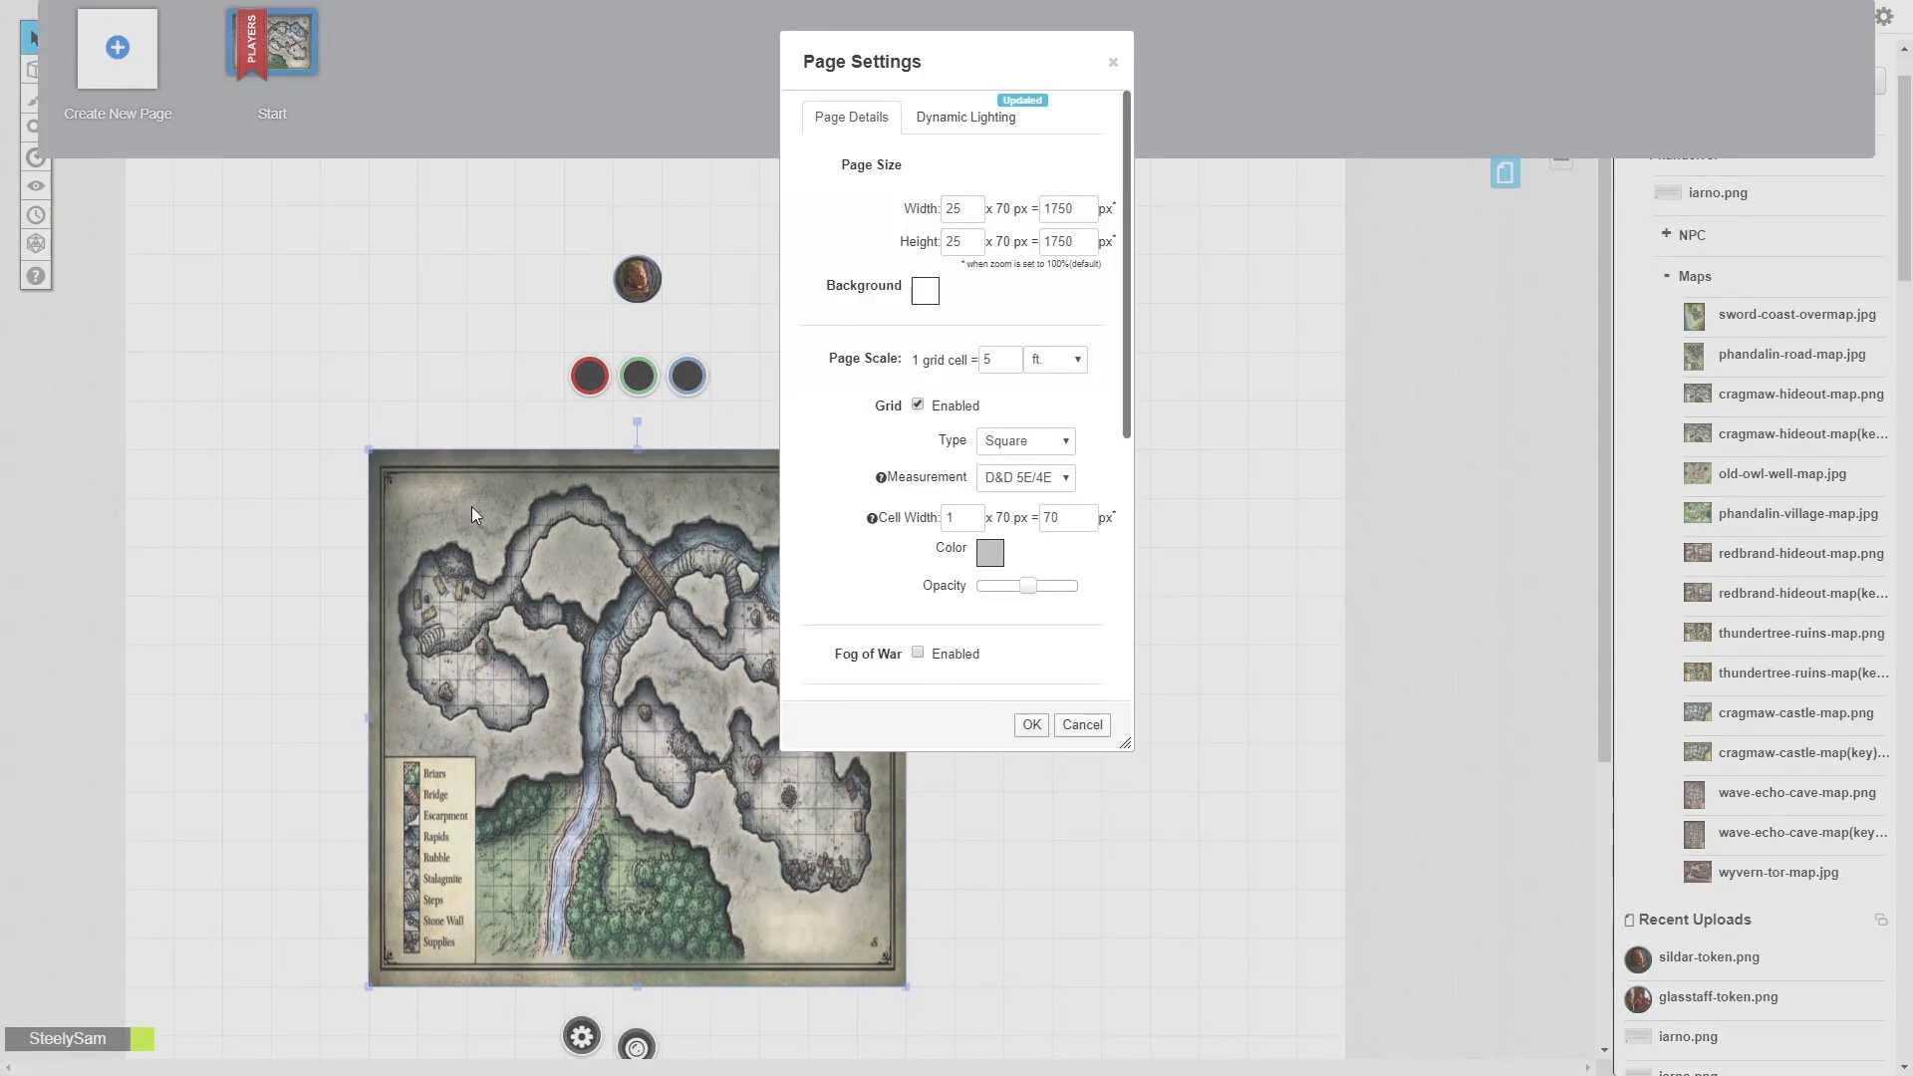
click(973, 204)
click(974, 204)
click(974, 246)
double_click(974, 246)
click(973, 246)
click(1065, 359)
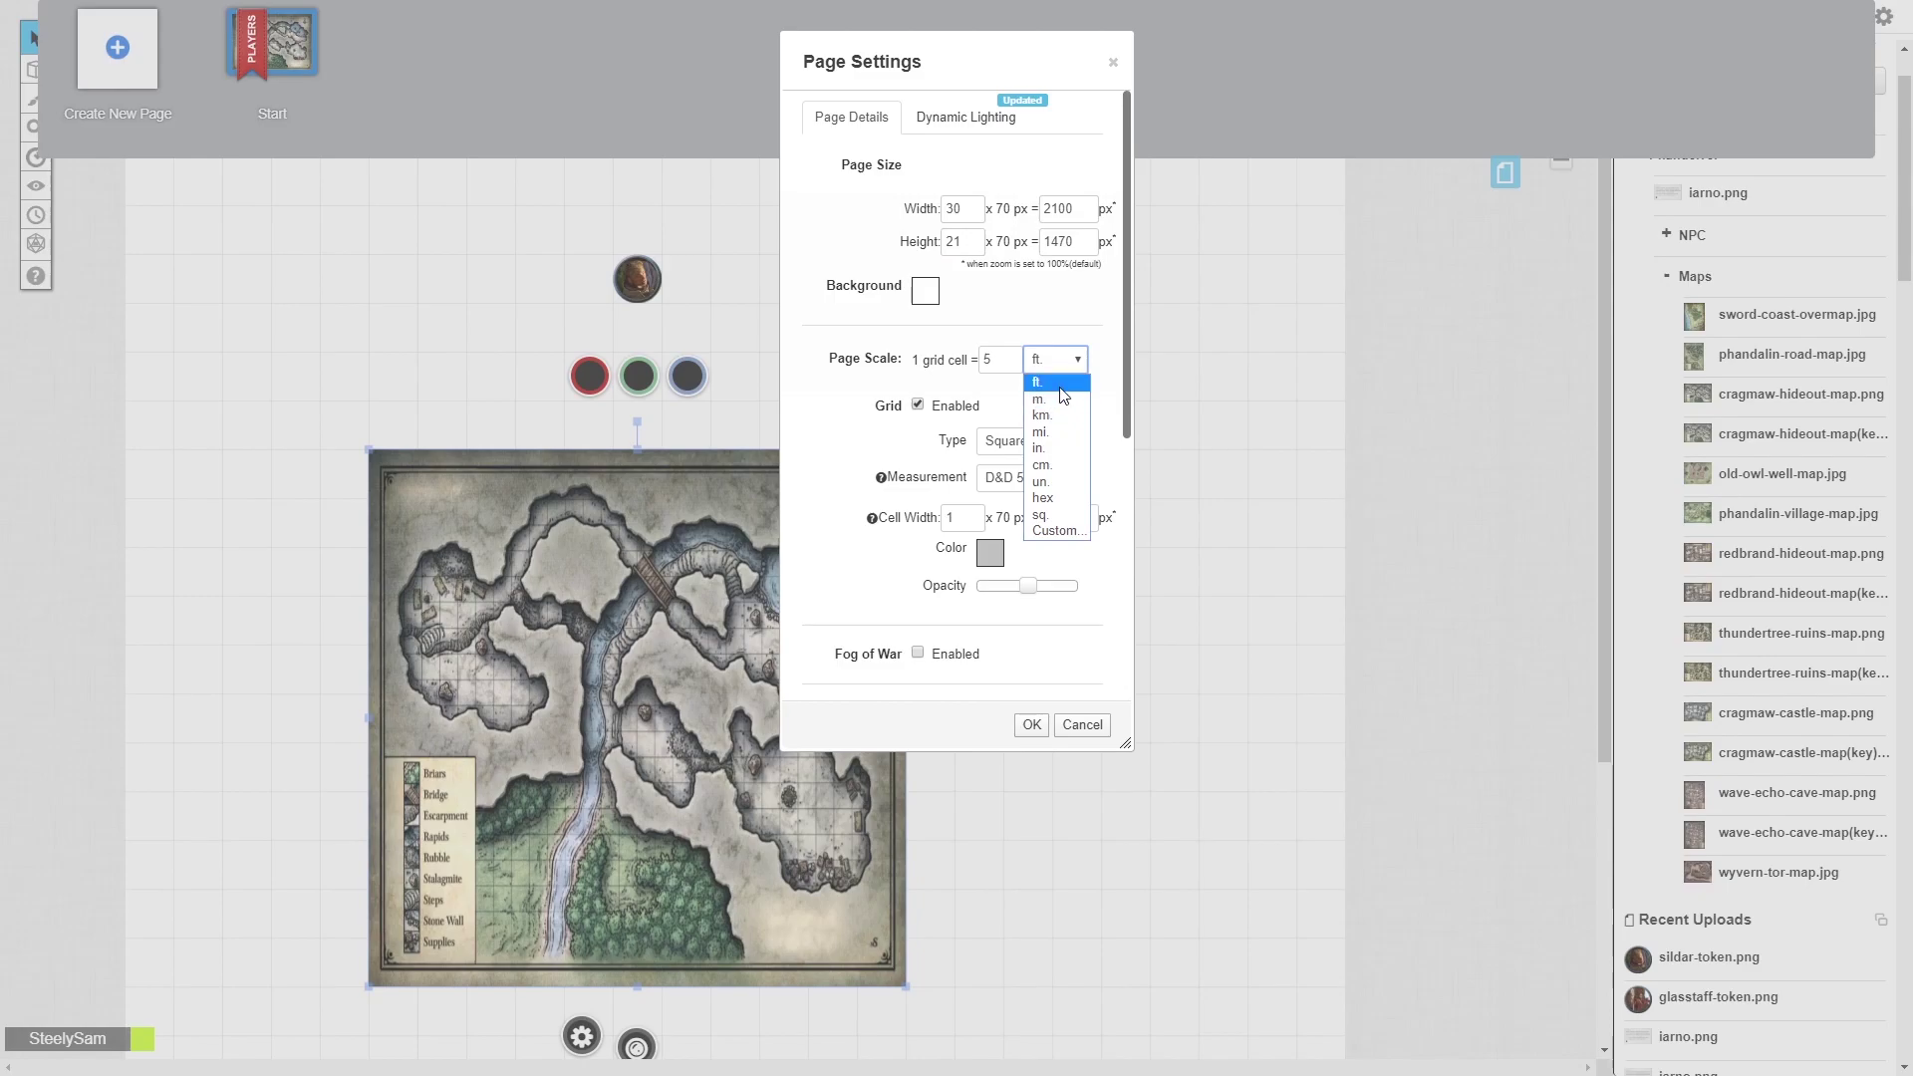
click(1061, 389)
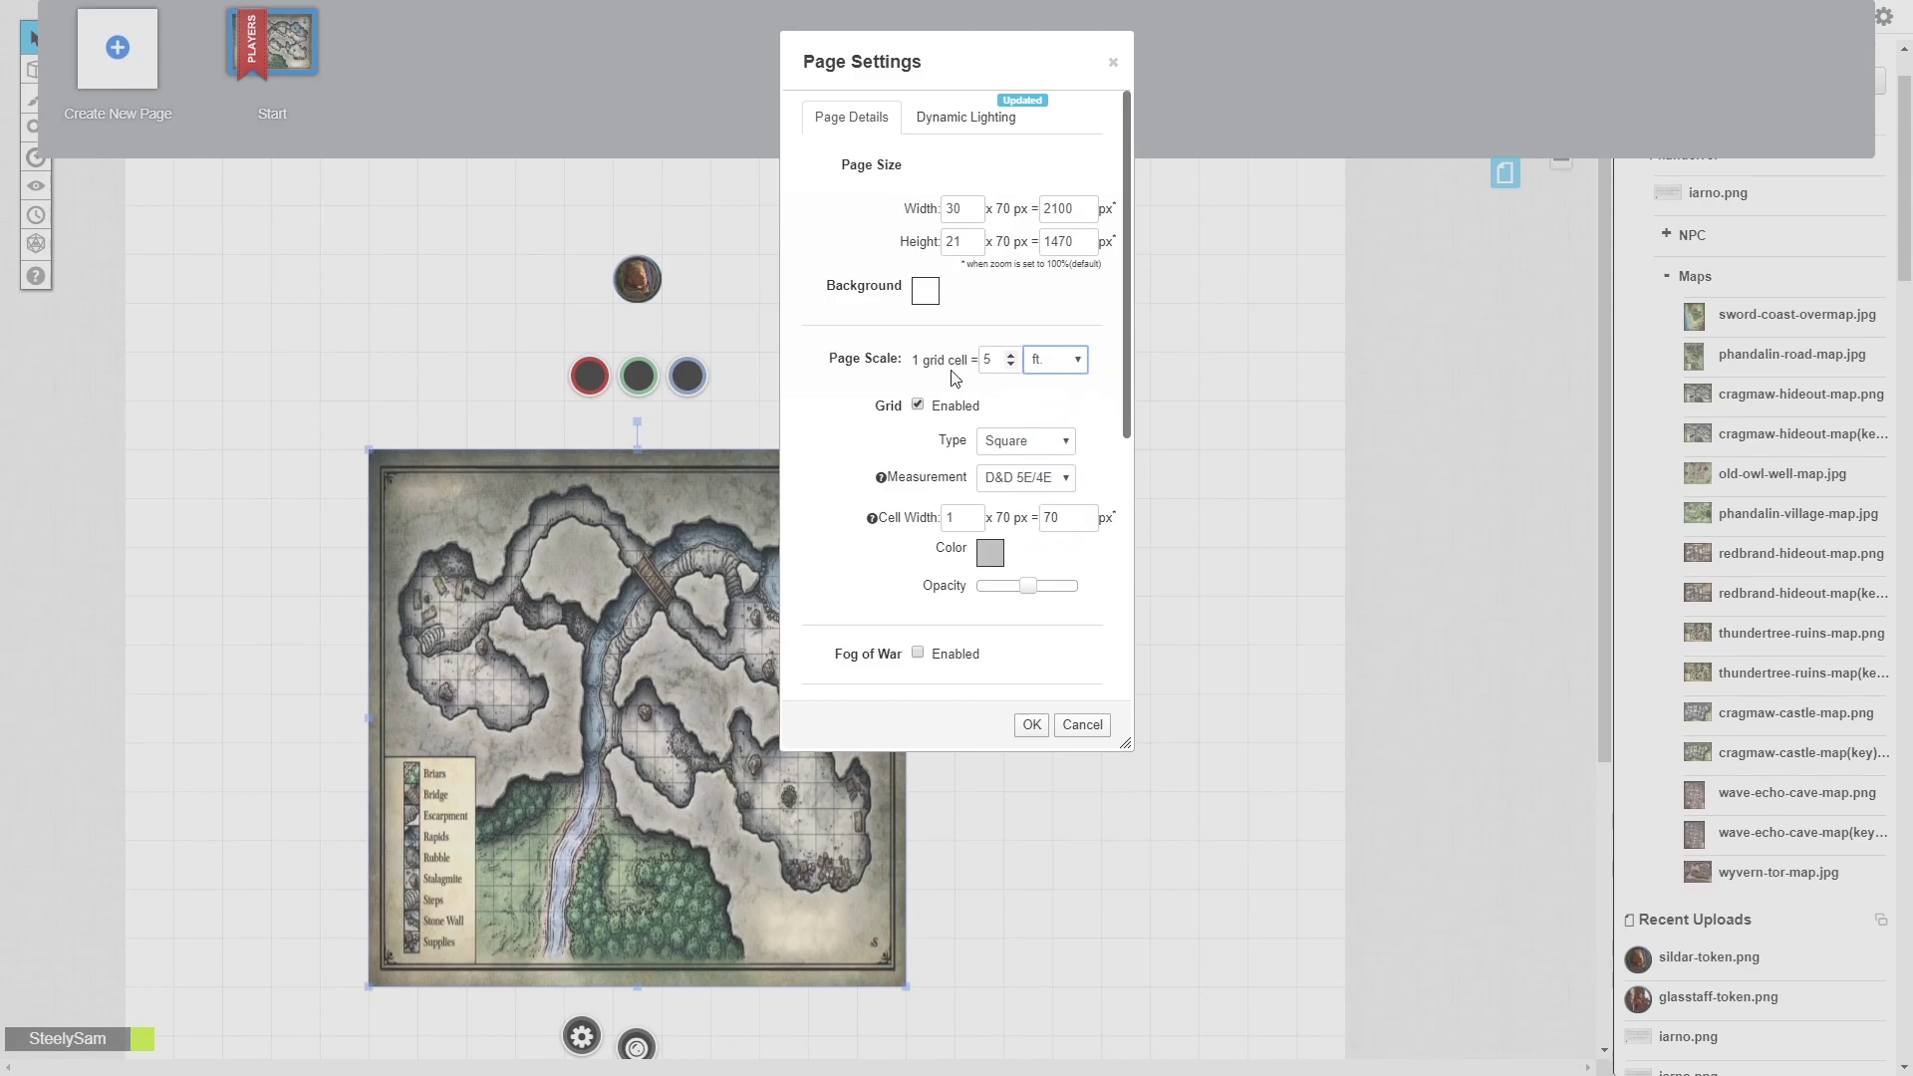
Keep the page grid enabled, colour it black at full opacity, and apply the page settings
click(918, 406)
click(917, 406)
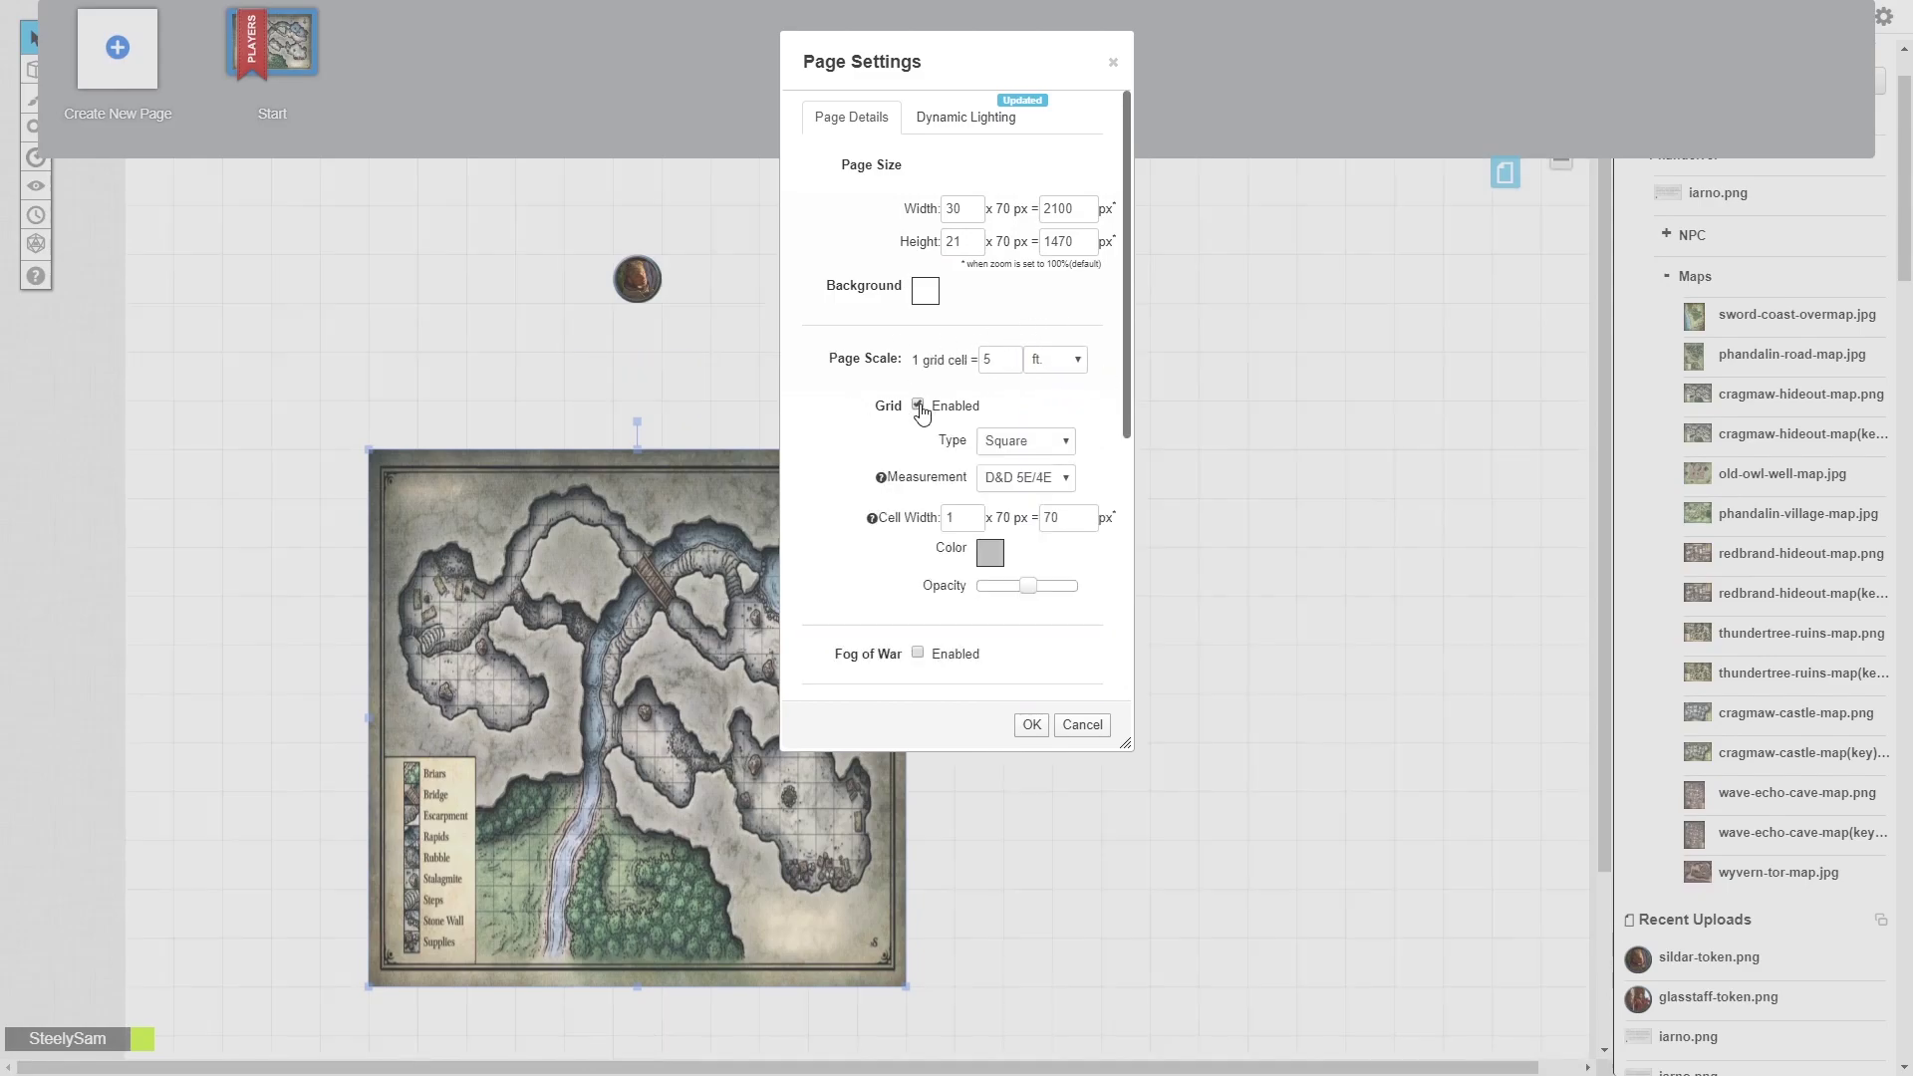
click(990, 556)
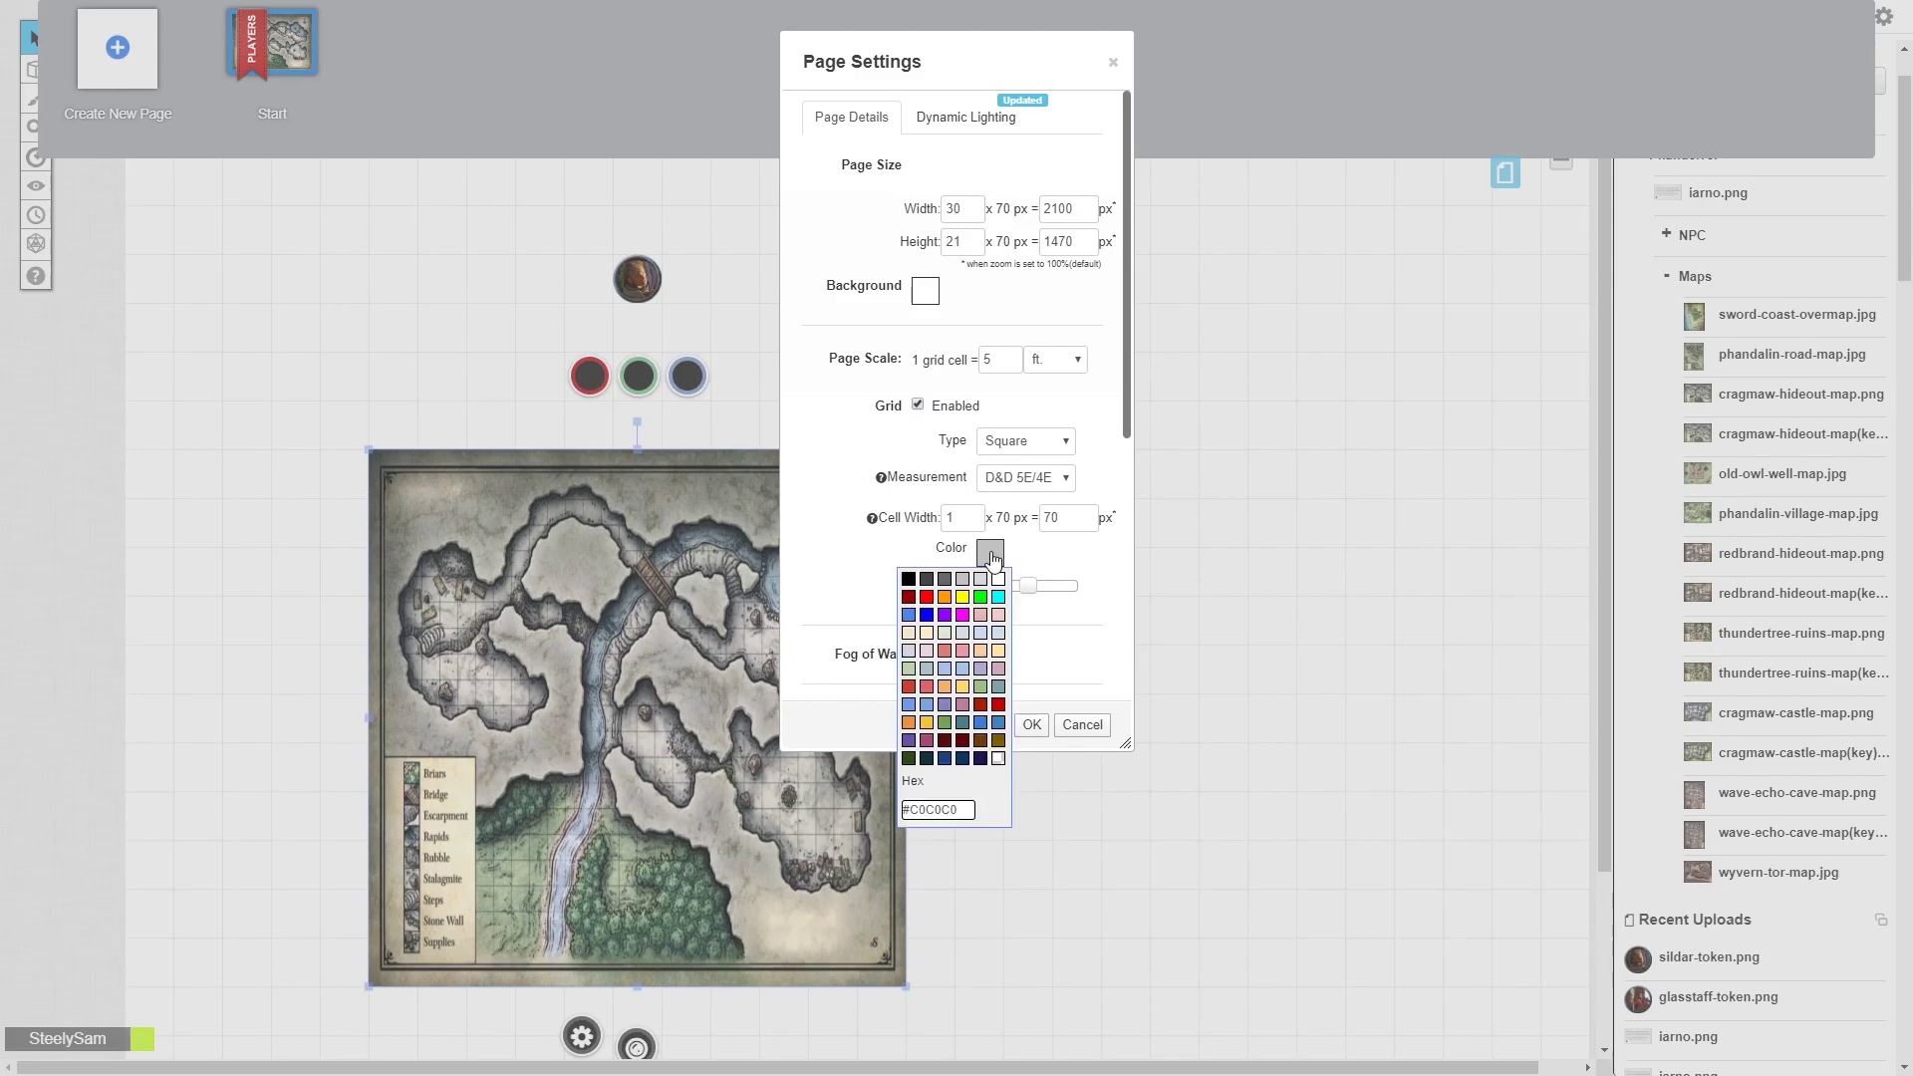
click(906, 580)
drag(1033, 595, 1078, 587)
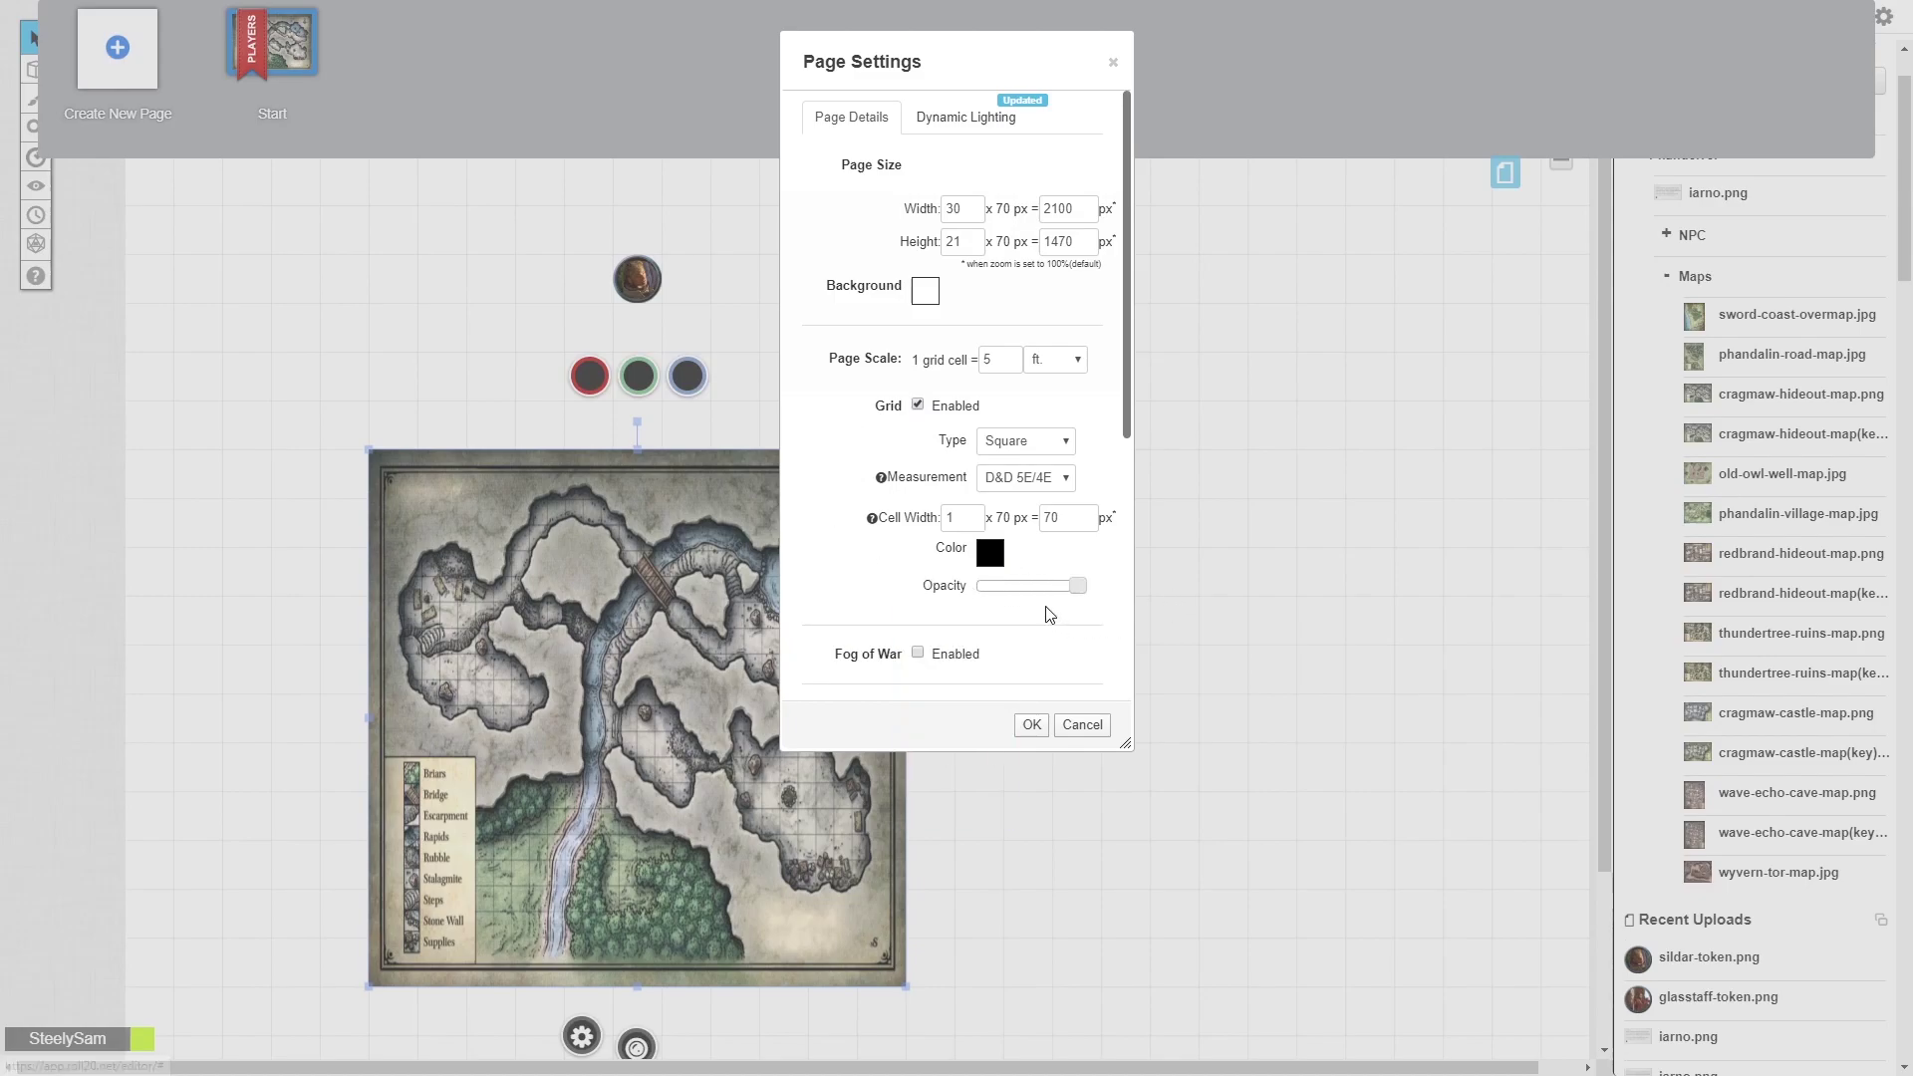
scroll(855, 560, down, 2)
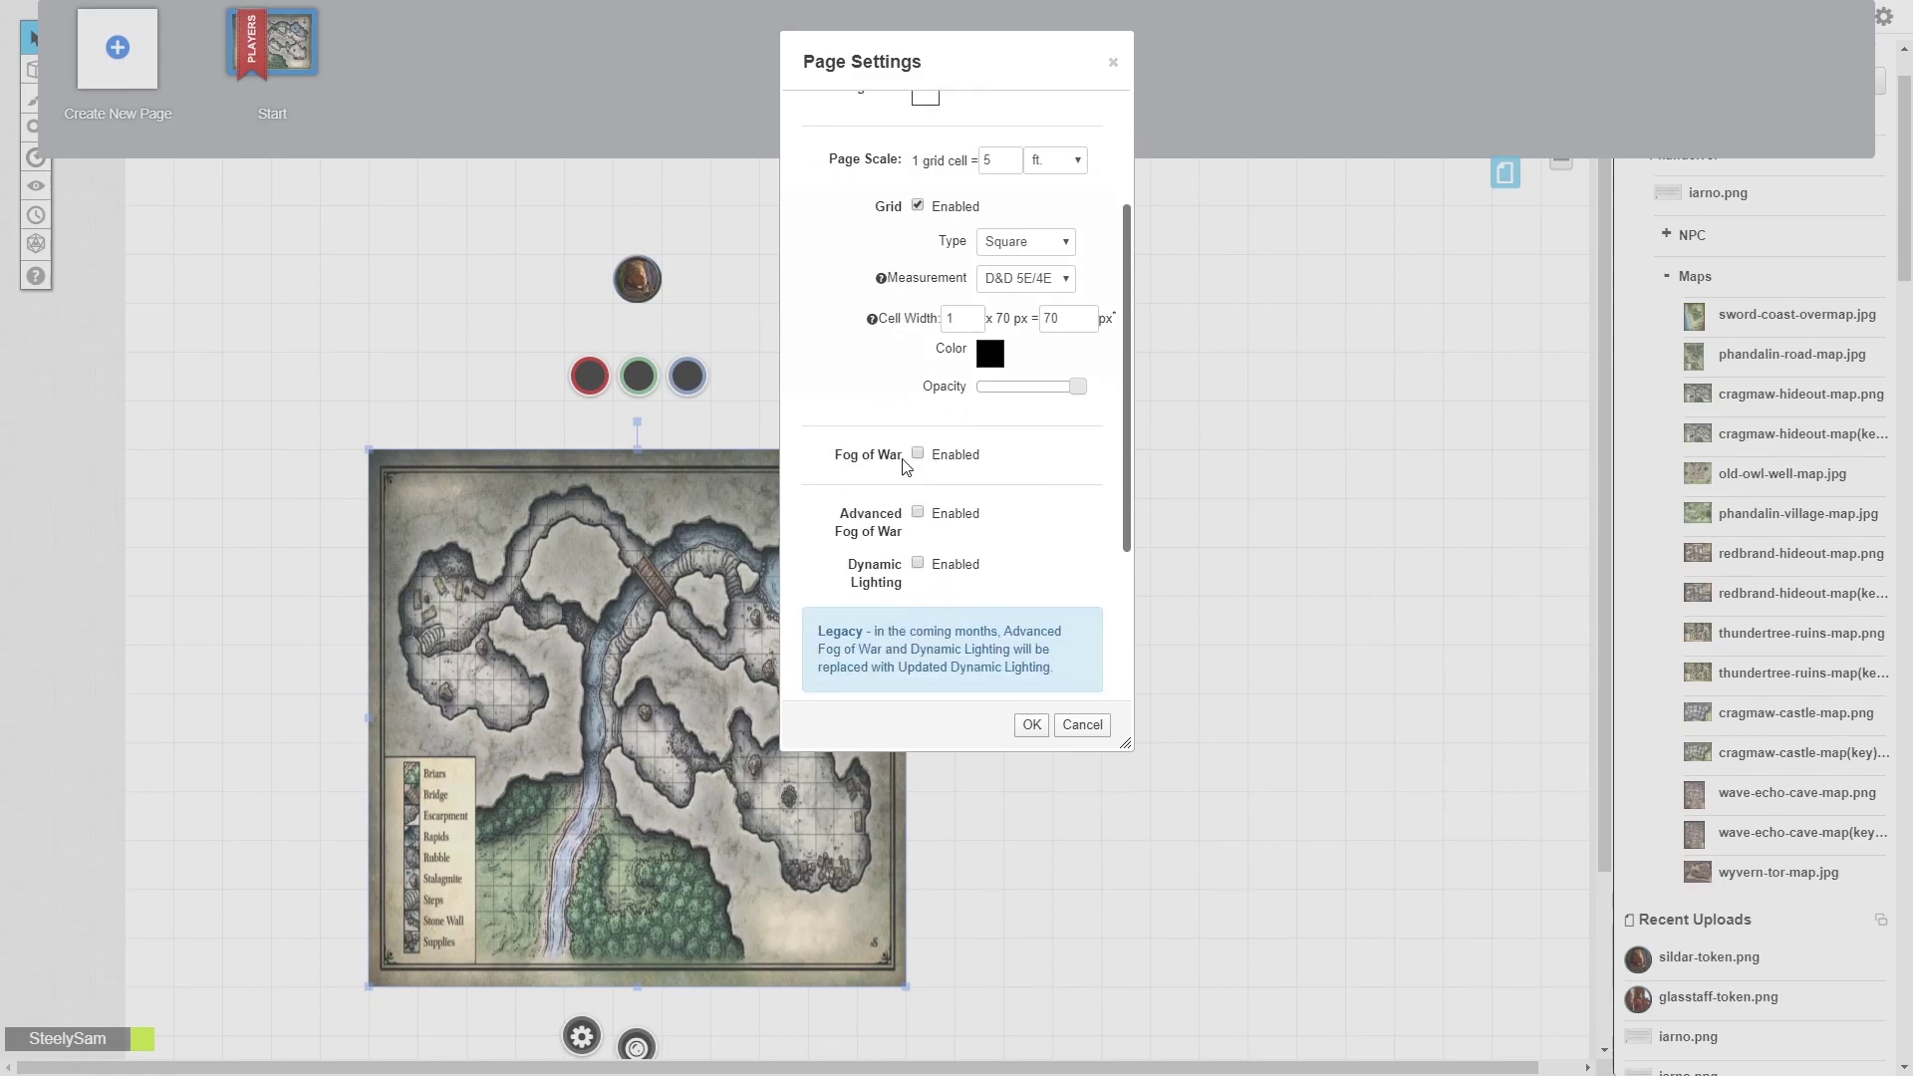
scroll(948, 540, down, 3)
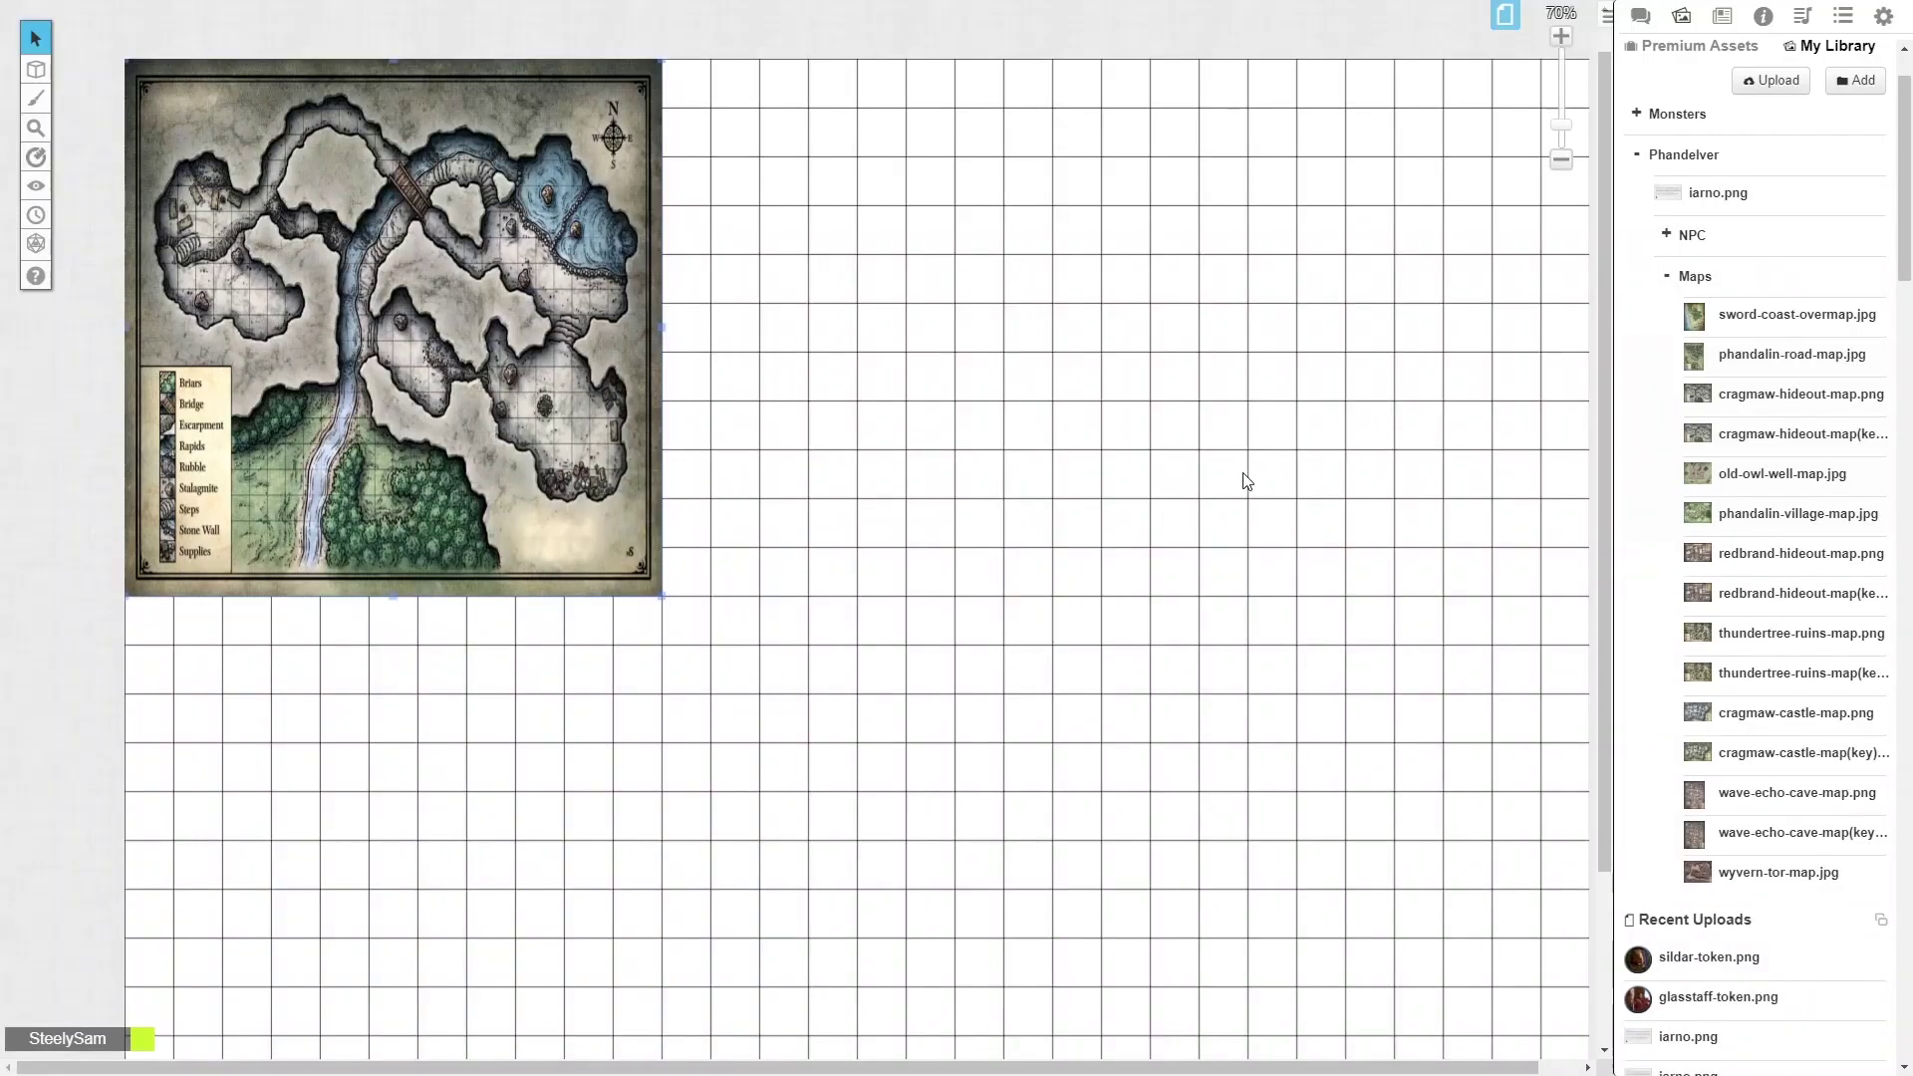
Stretch the cave map from the page's upper-left corner until it fills the whole 30 by 21 page
click(1560, 161)
click(1560, 162)
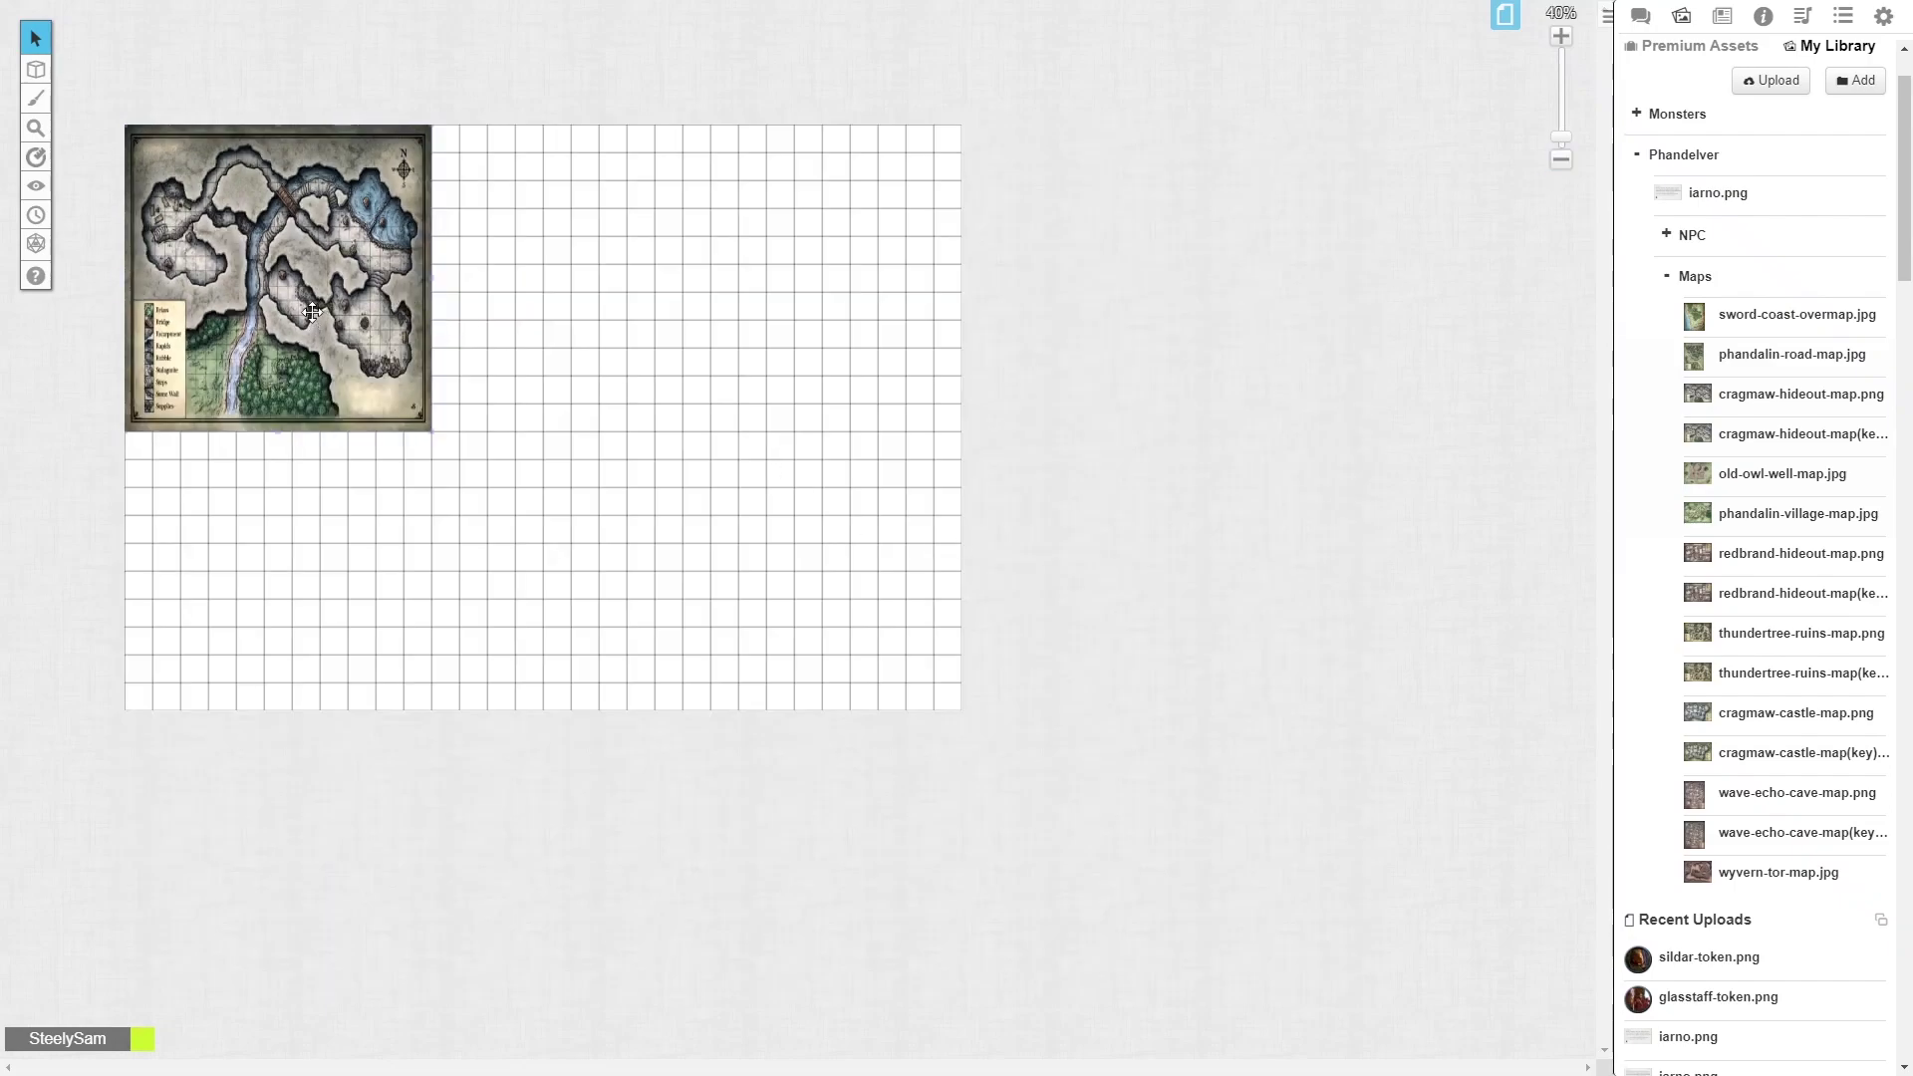
drag(431, 431, 824, 589)
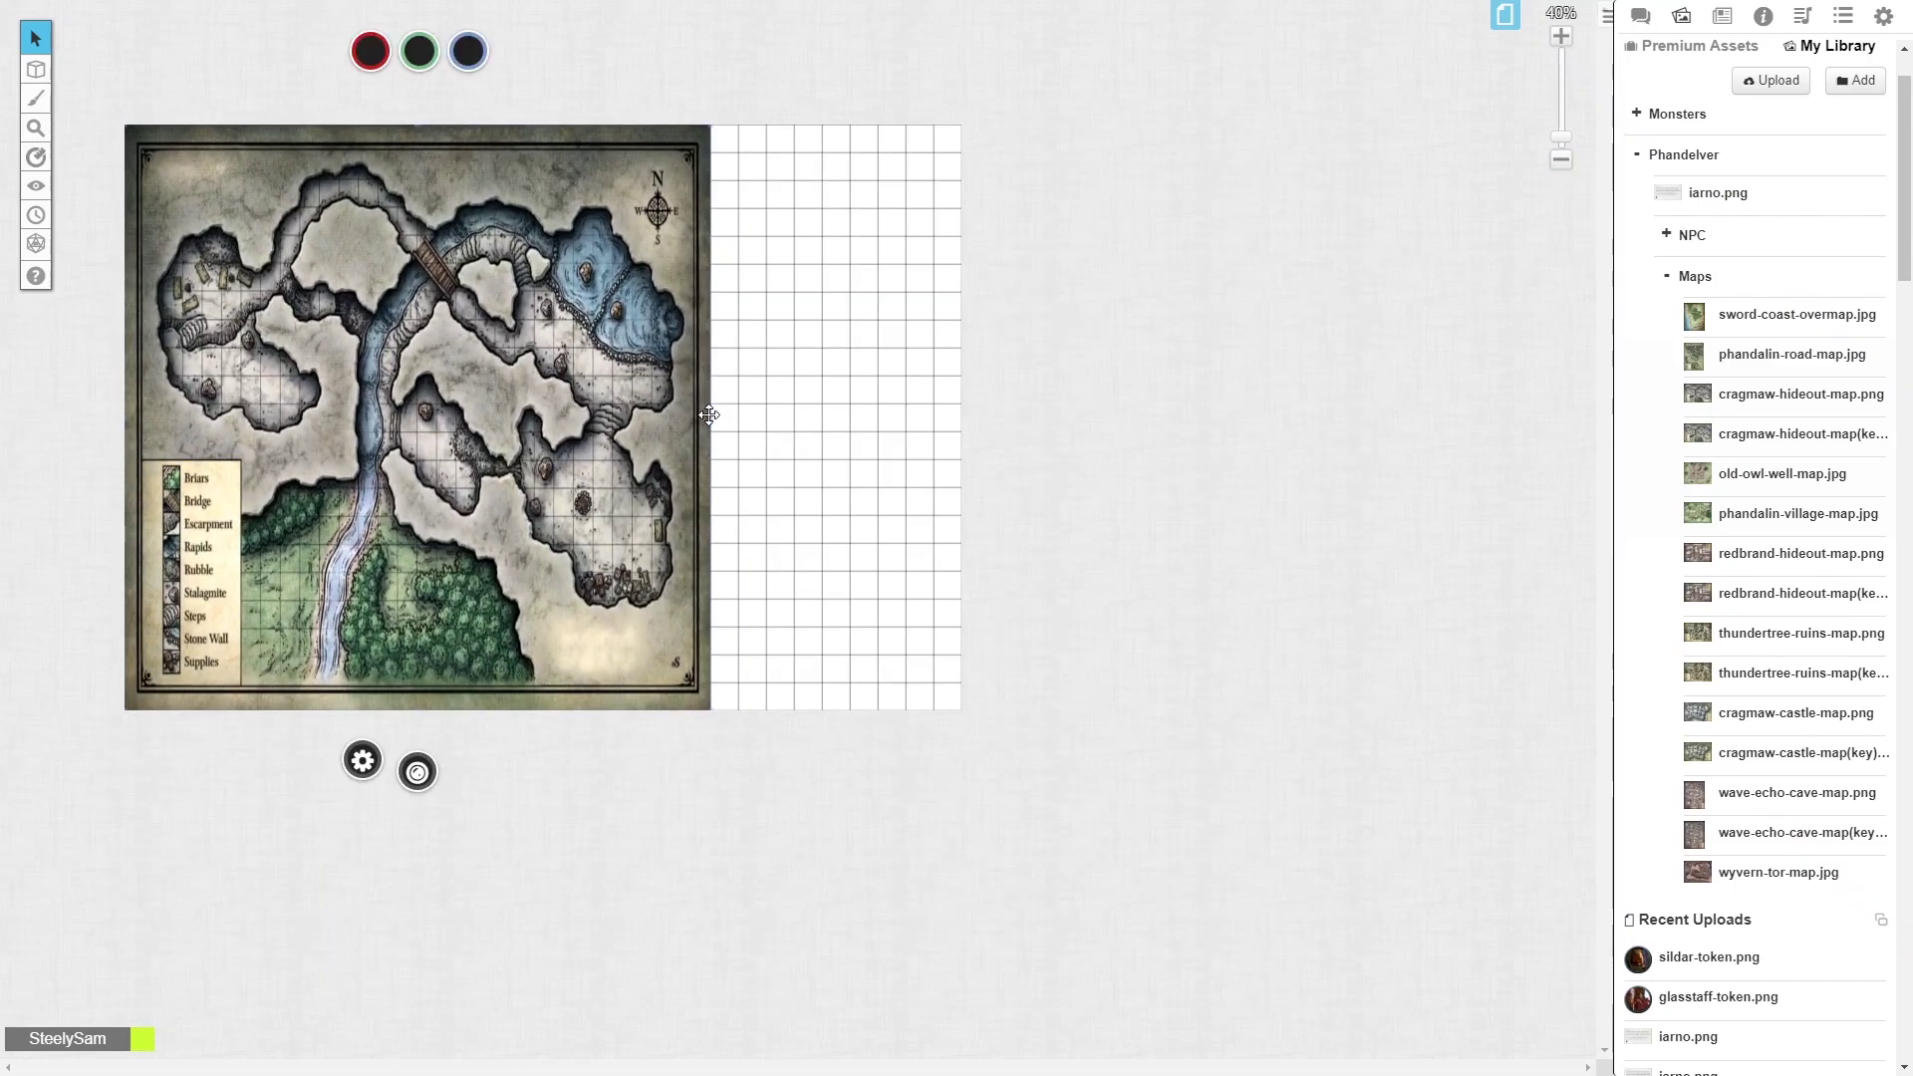
drag(713, 416, 970, 418)
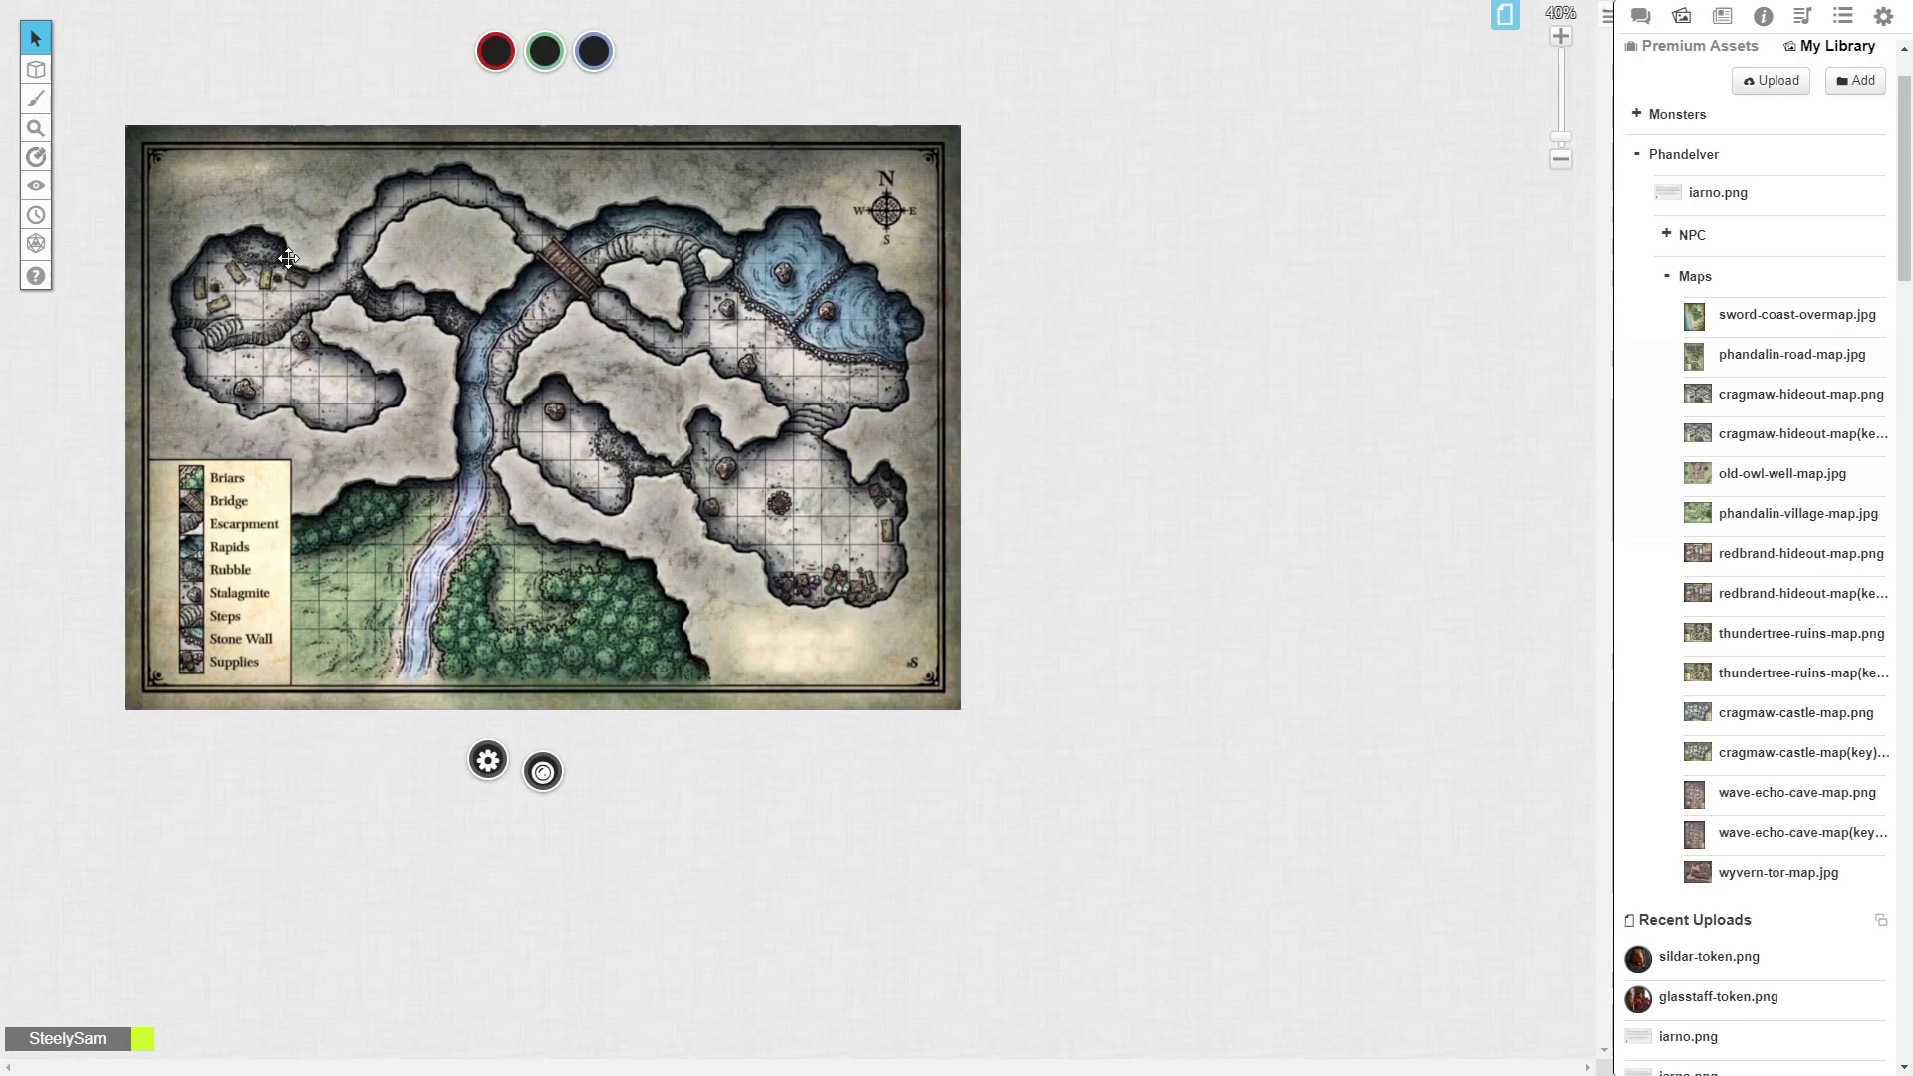
Send the cave map to the Map Layer and move the character token onto the grass west of the river
right_click(667, 321)
mouse_move(719, 321)
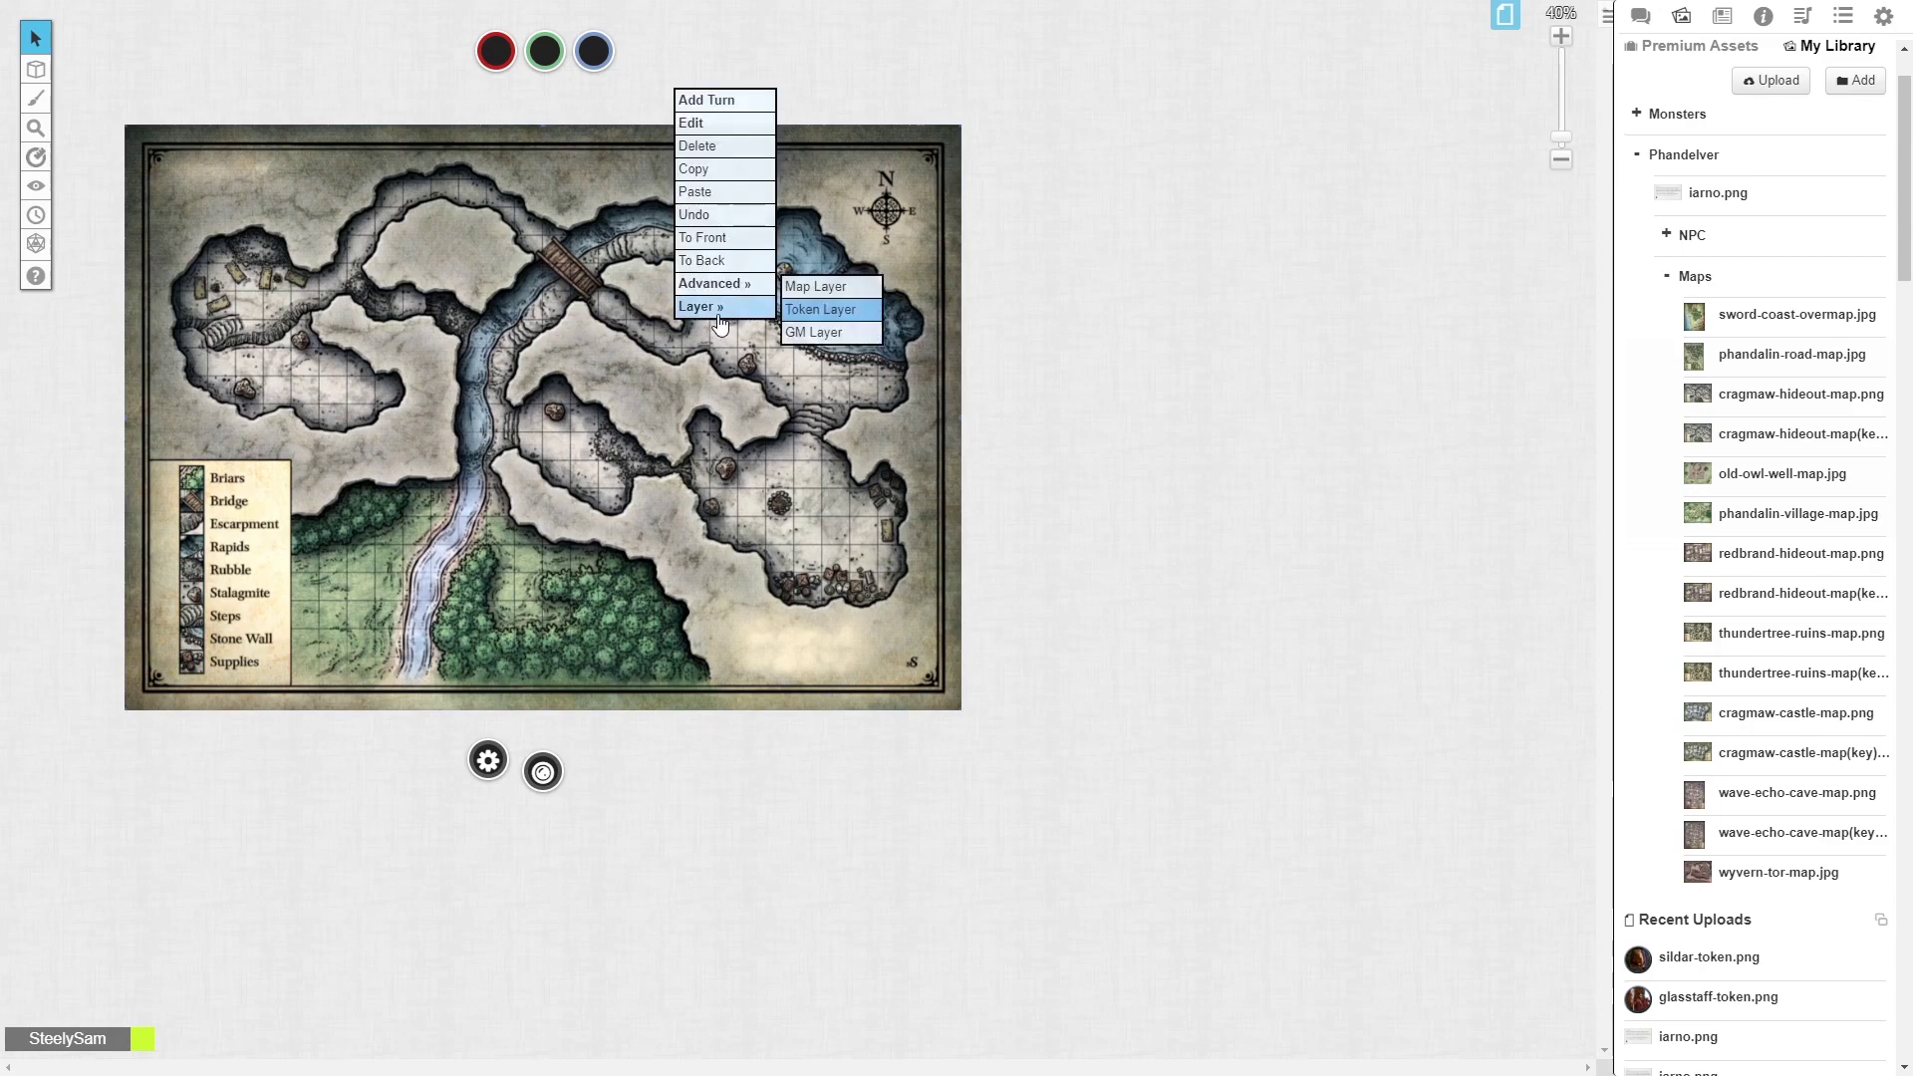
click(820, 289)
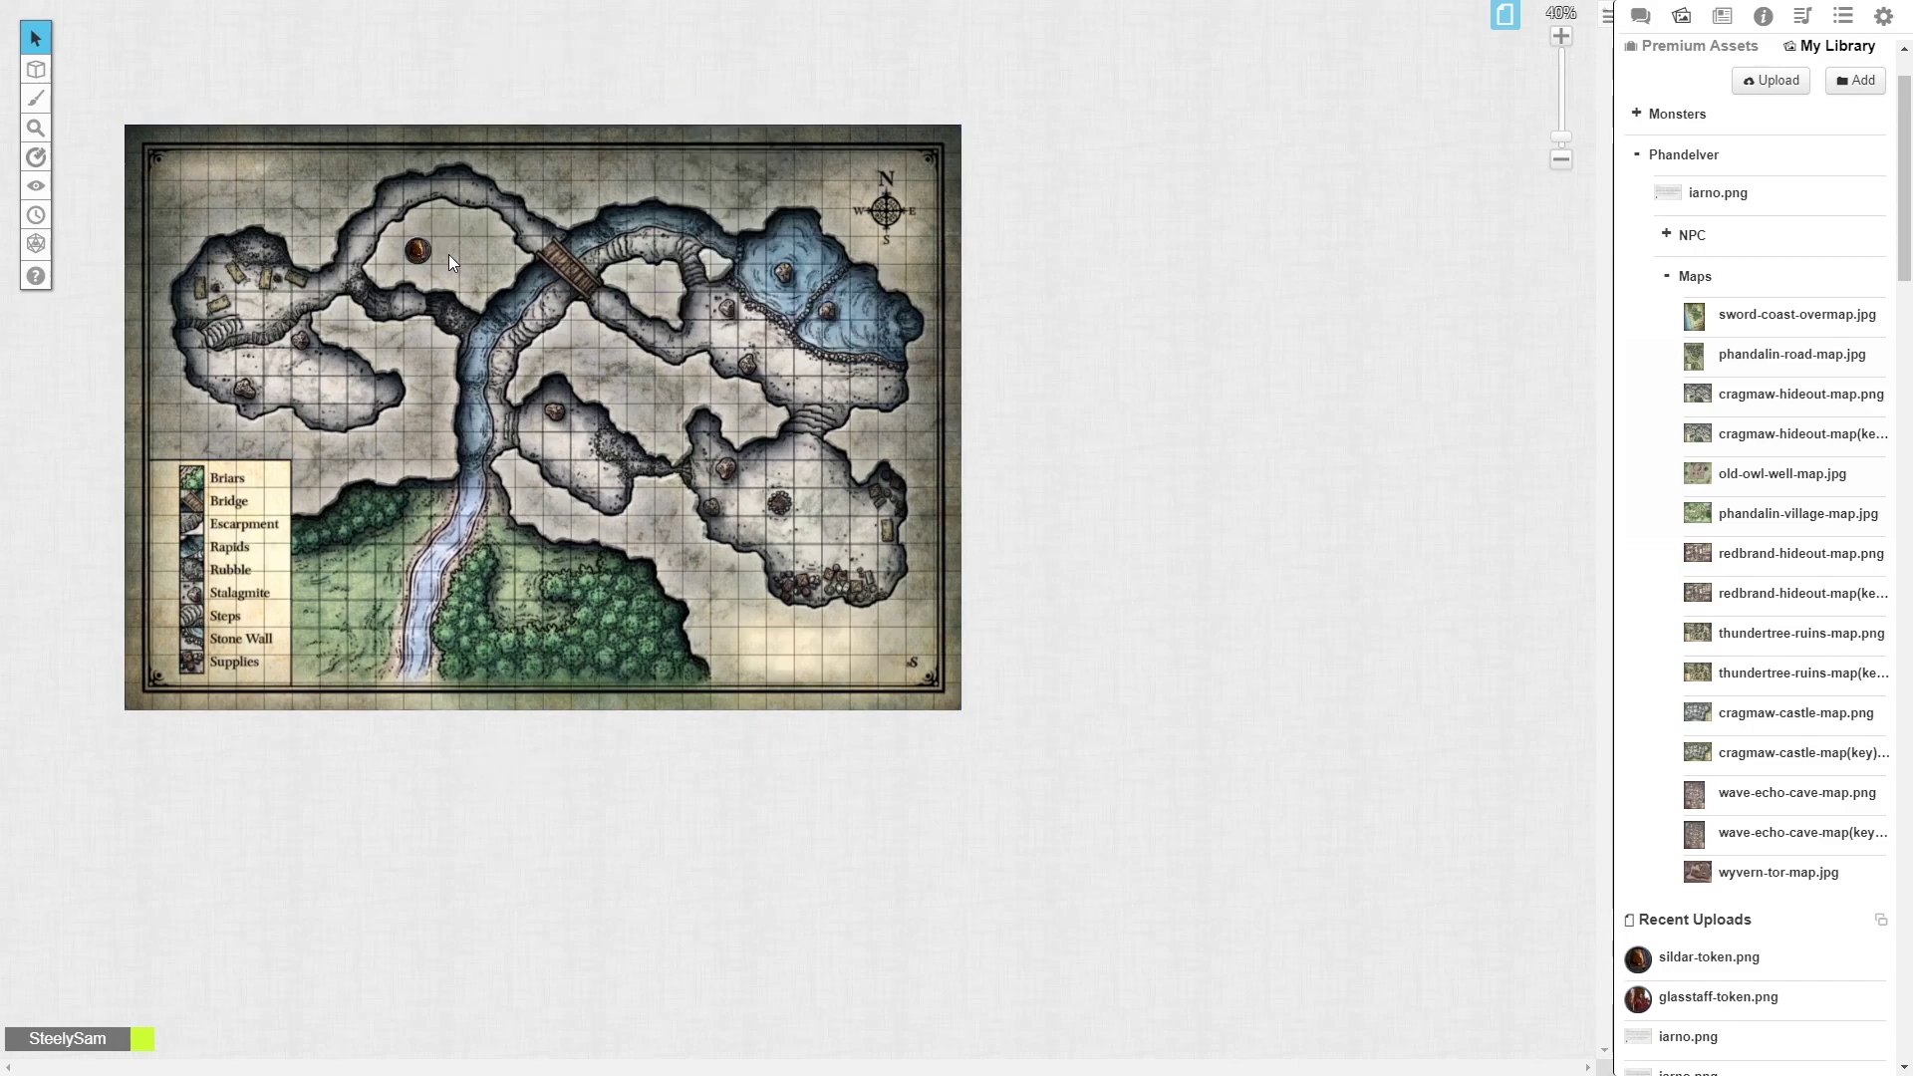
drag(417, 249, 361, 588)
Place goblin-token.png from the Monsters folder in the clearing east of the river and select it
click(1683, 154)
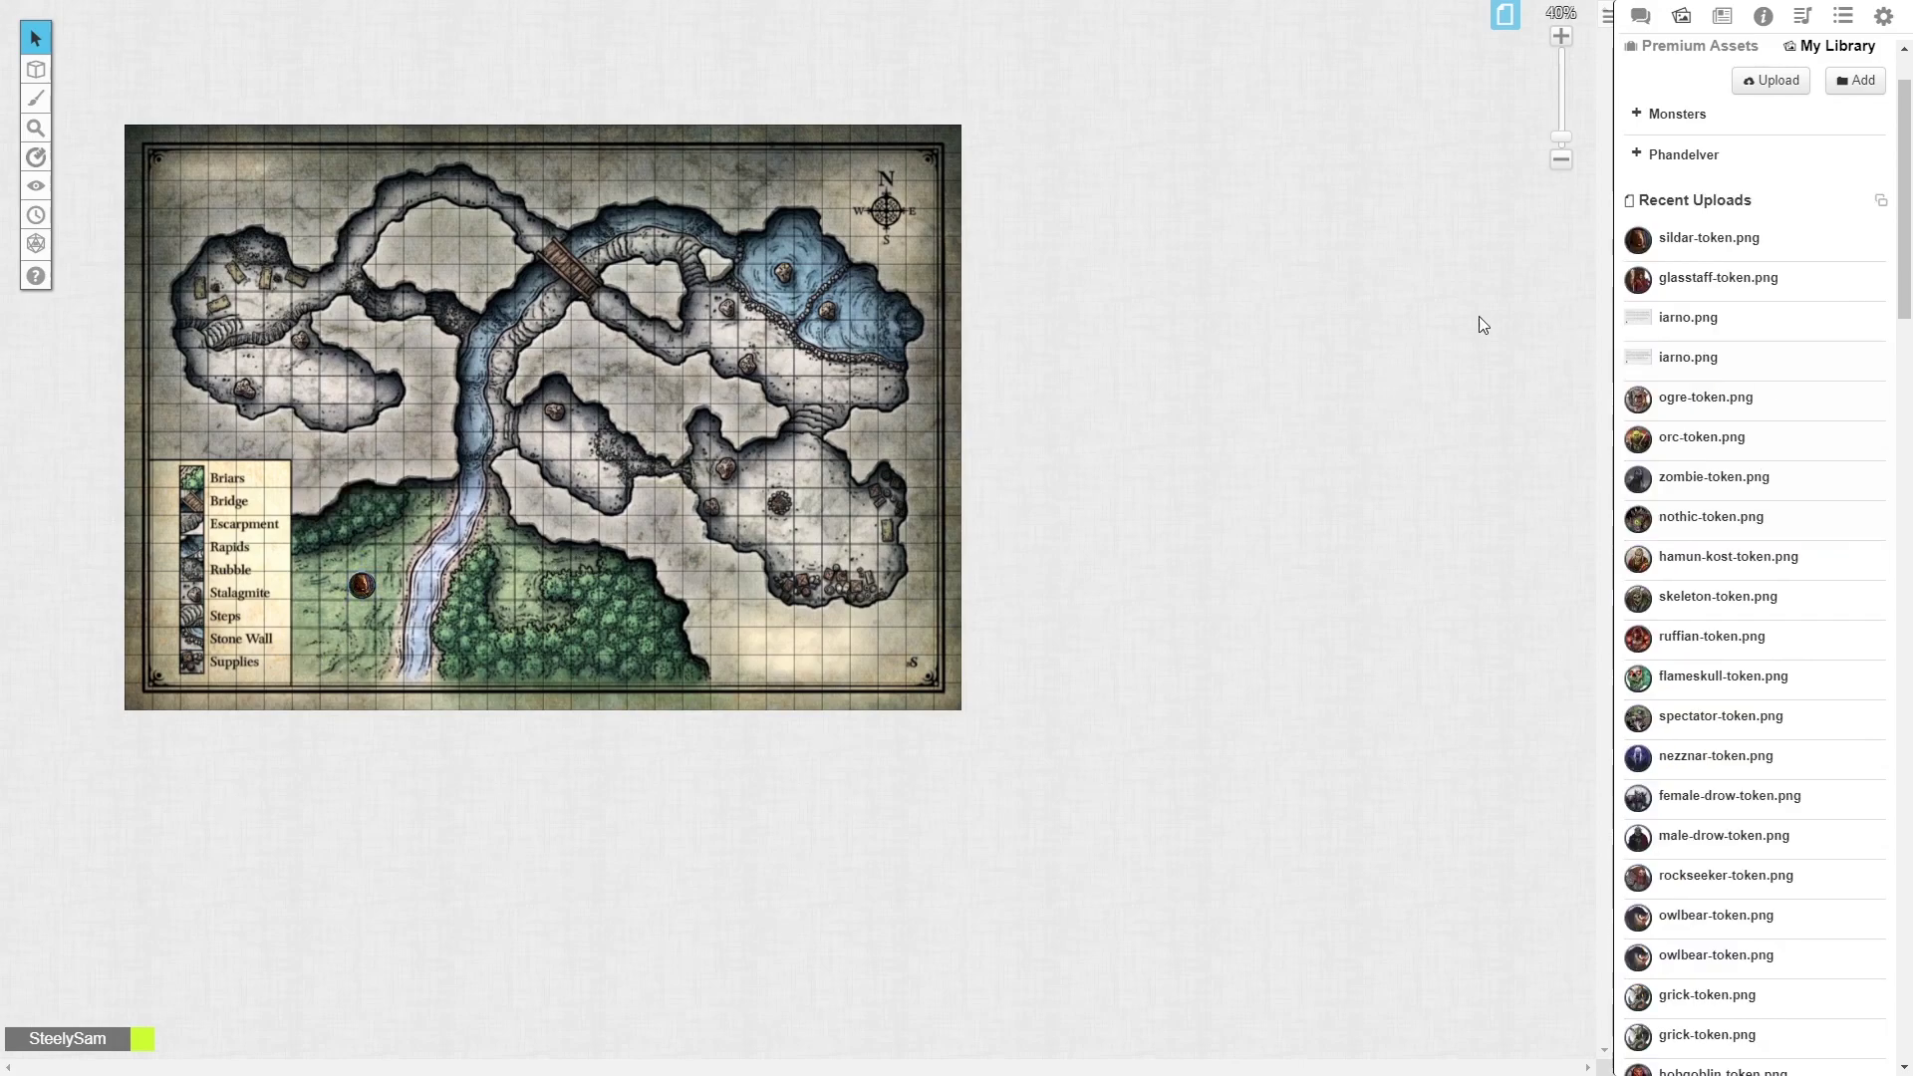
click(1648, 113)
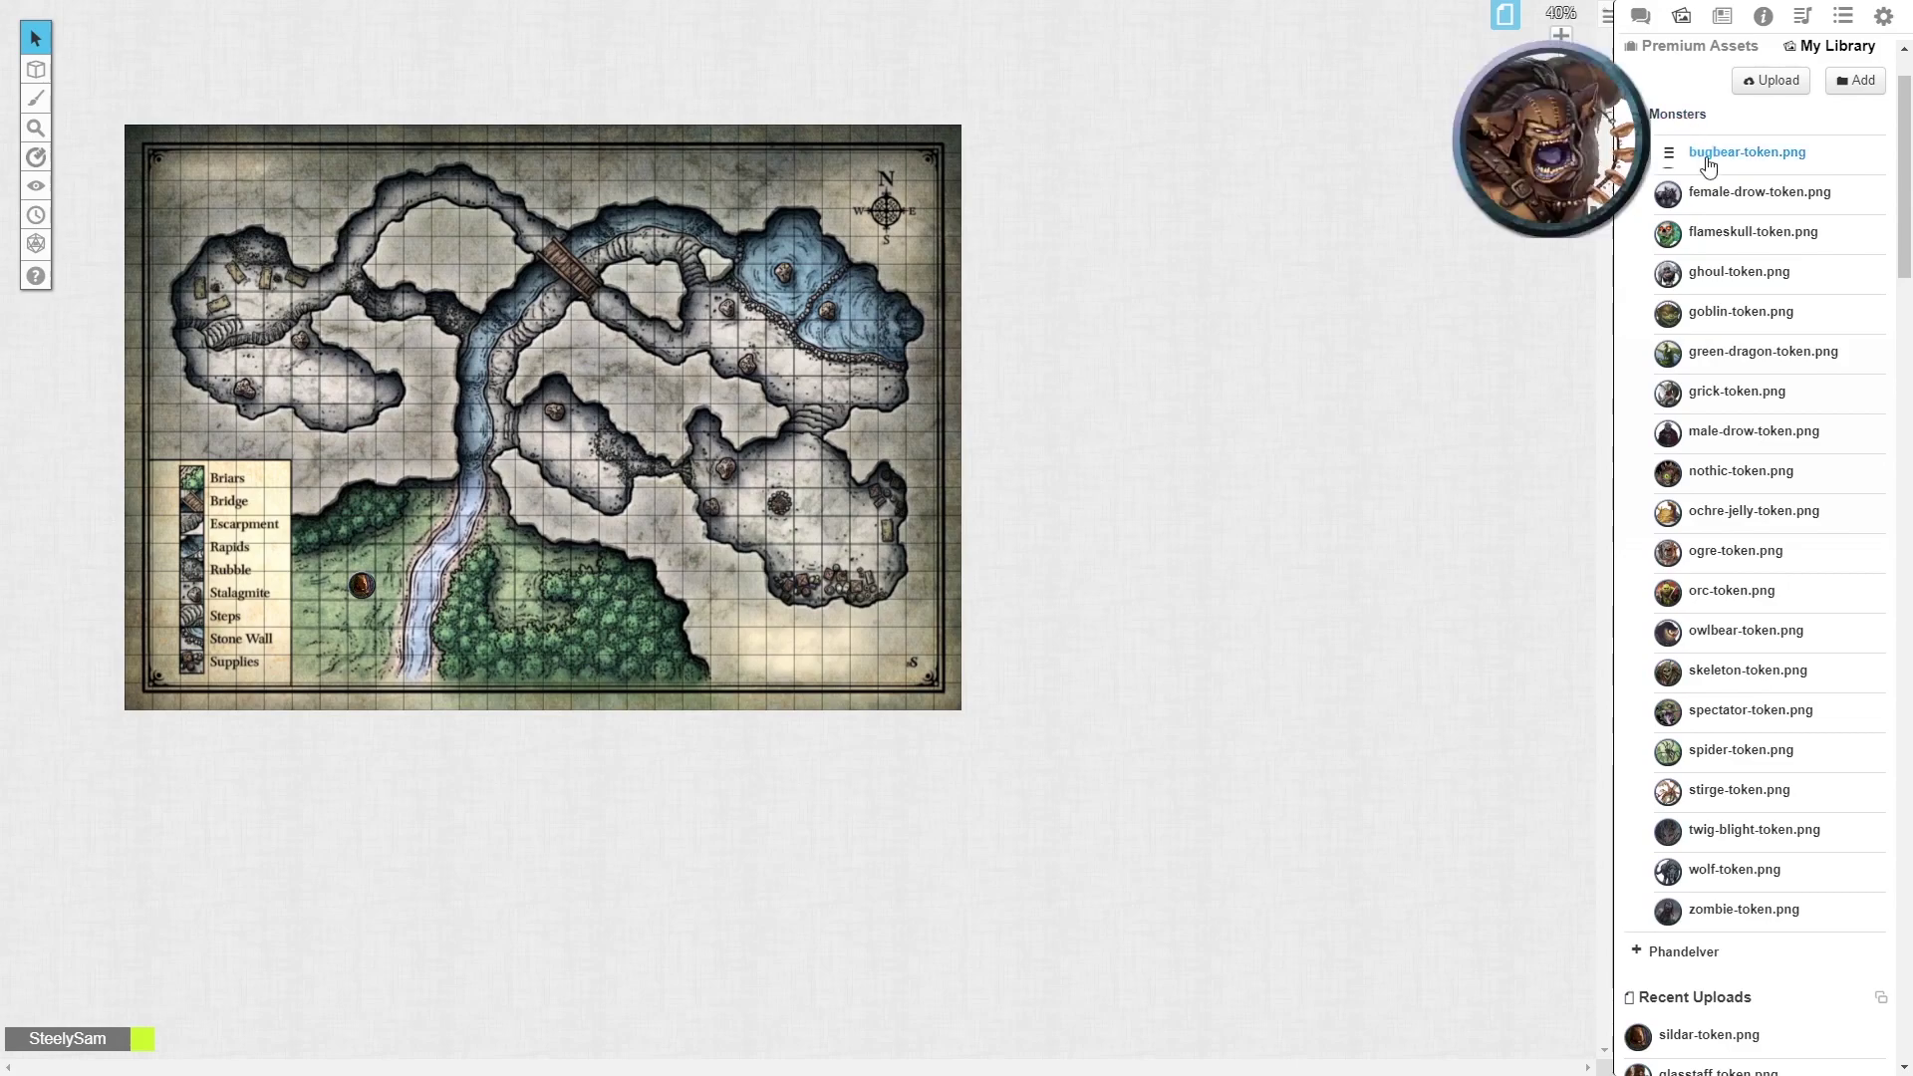
mouse_move(1709, 316)
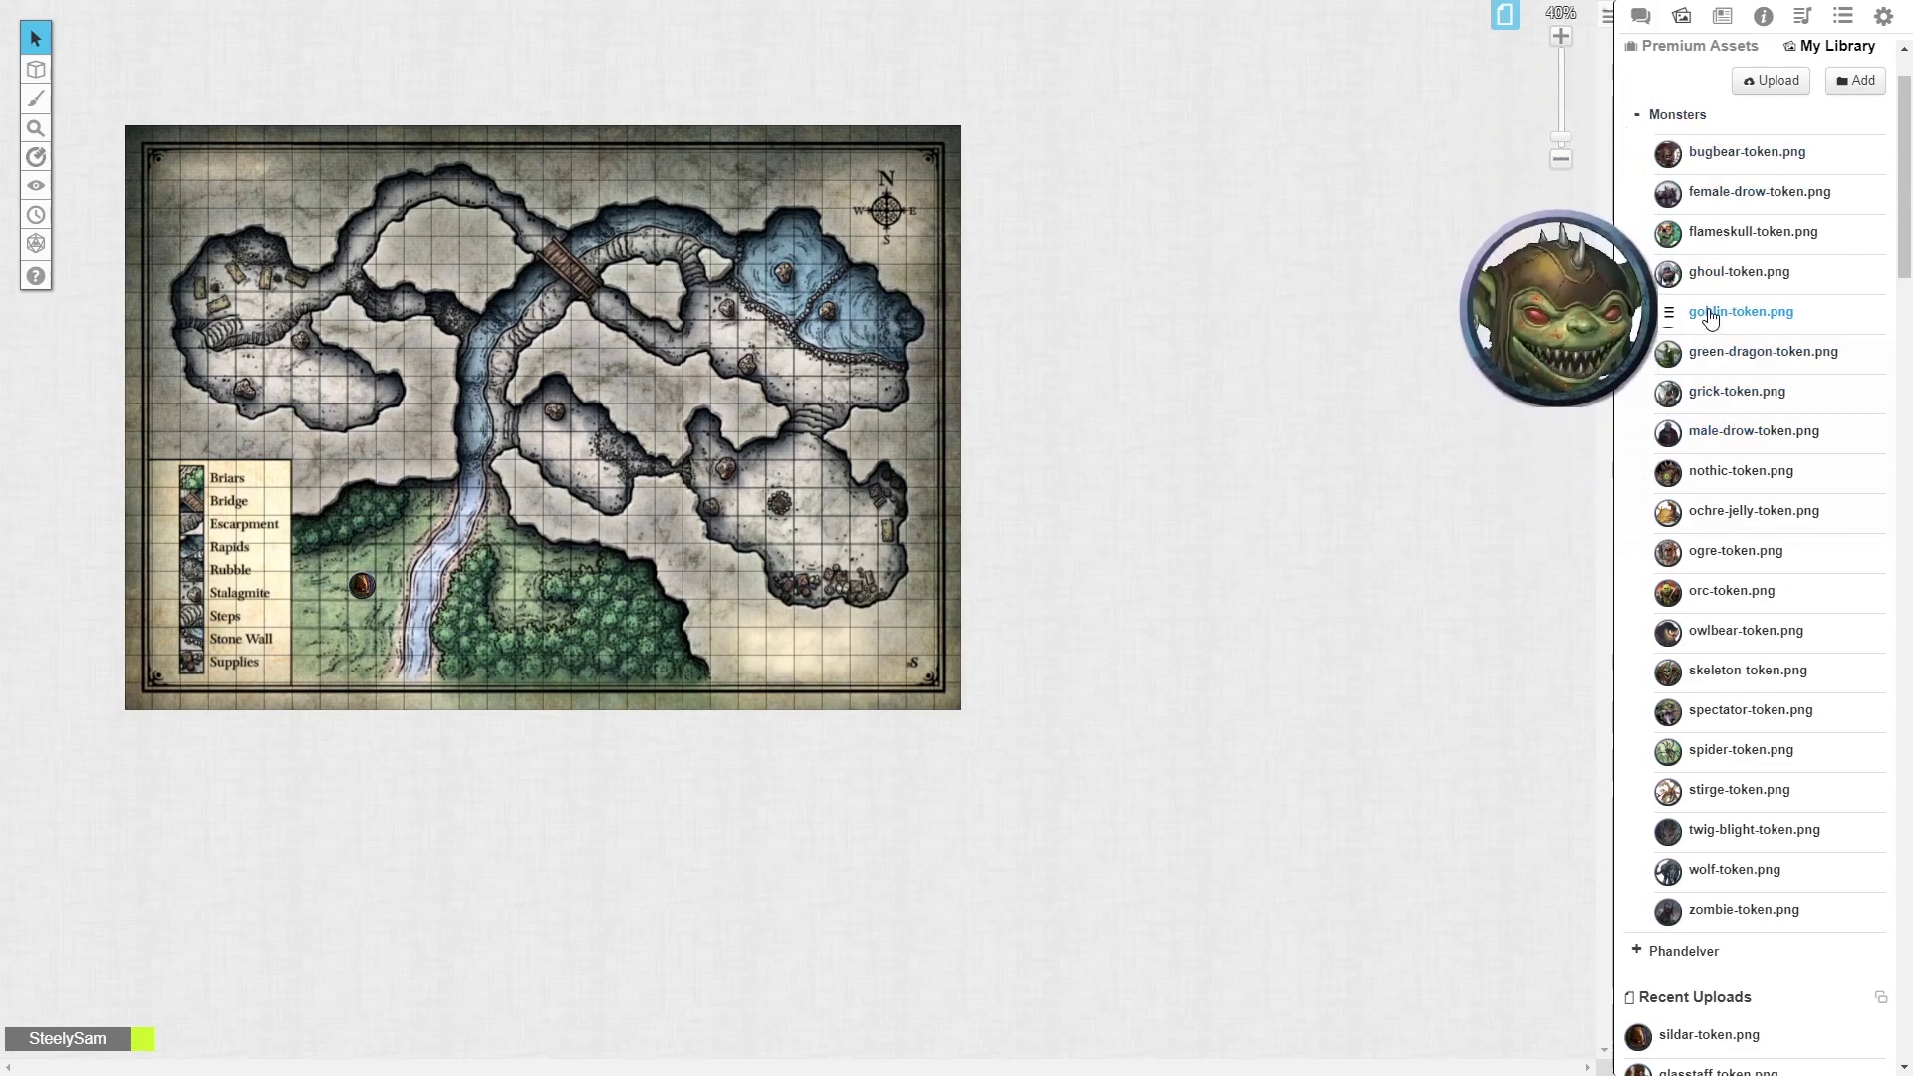
drag(1710, 317, 525, 564)
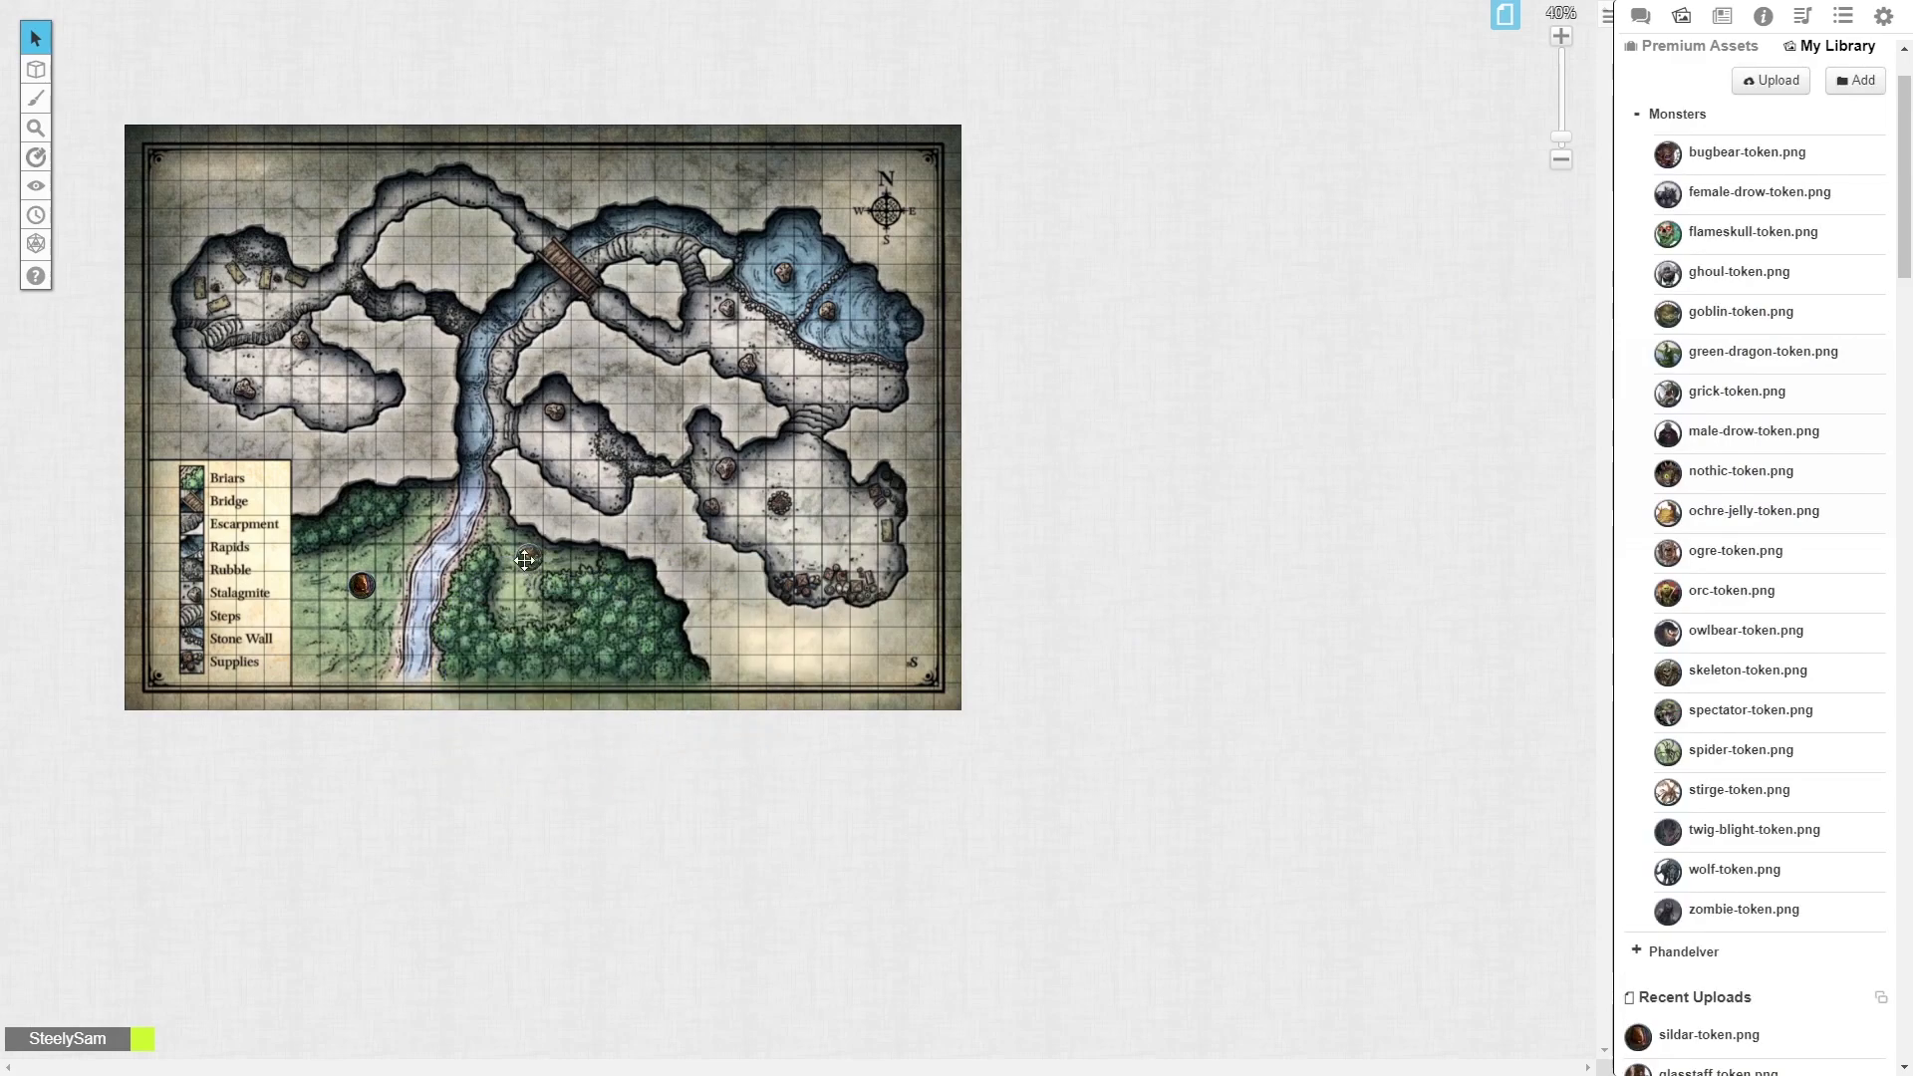
click(529, 558)
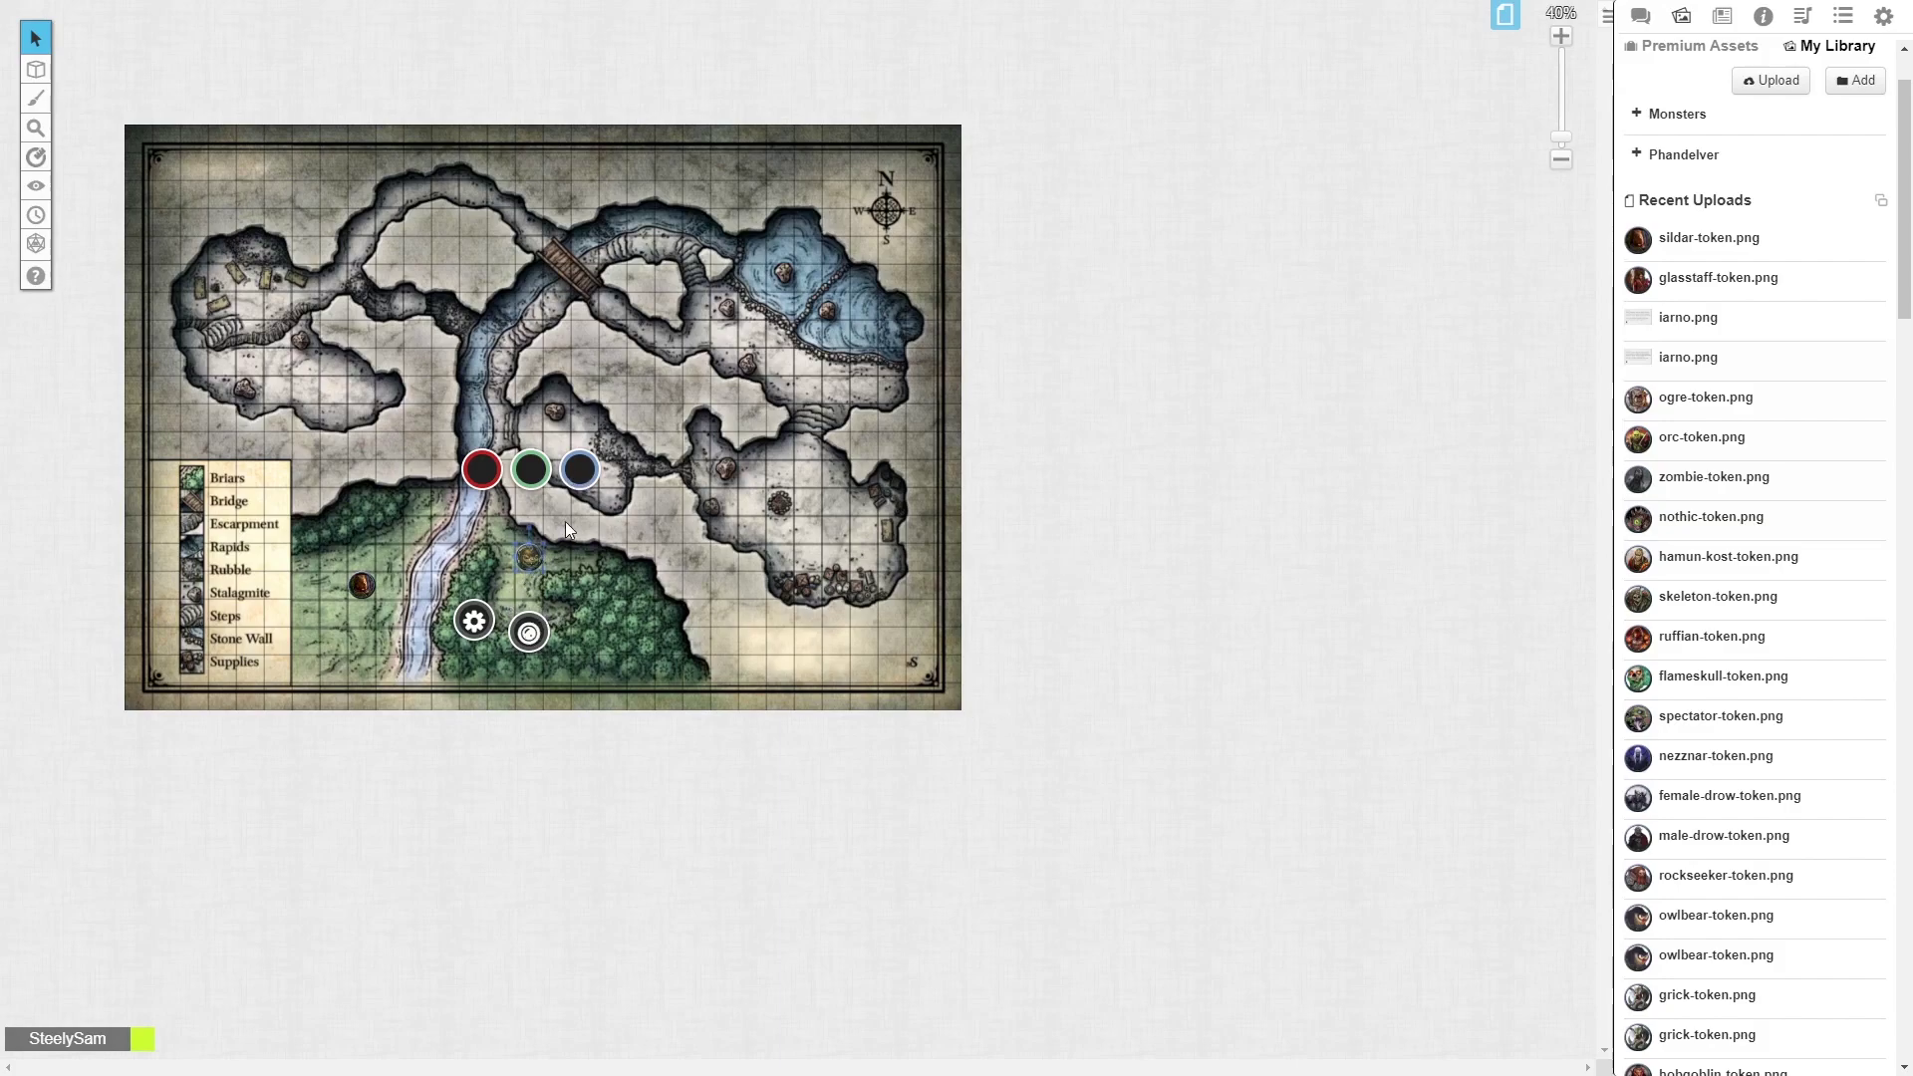
Add a new journal character named Goblin and save it
click(1724, 20)
click(1867, 107)
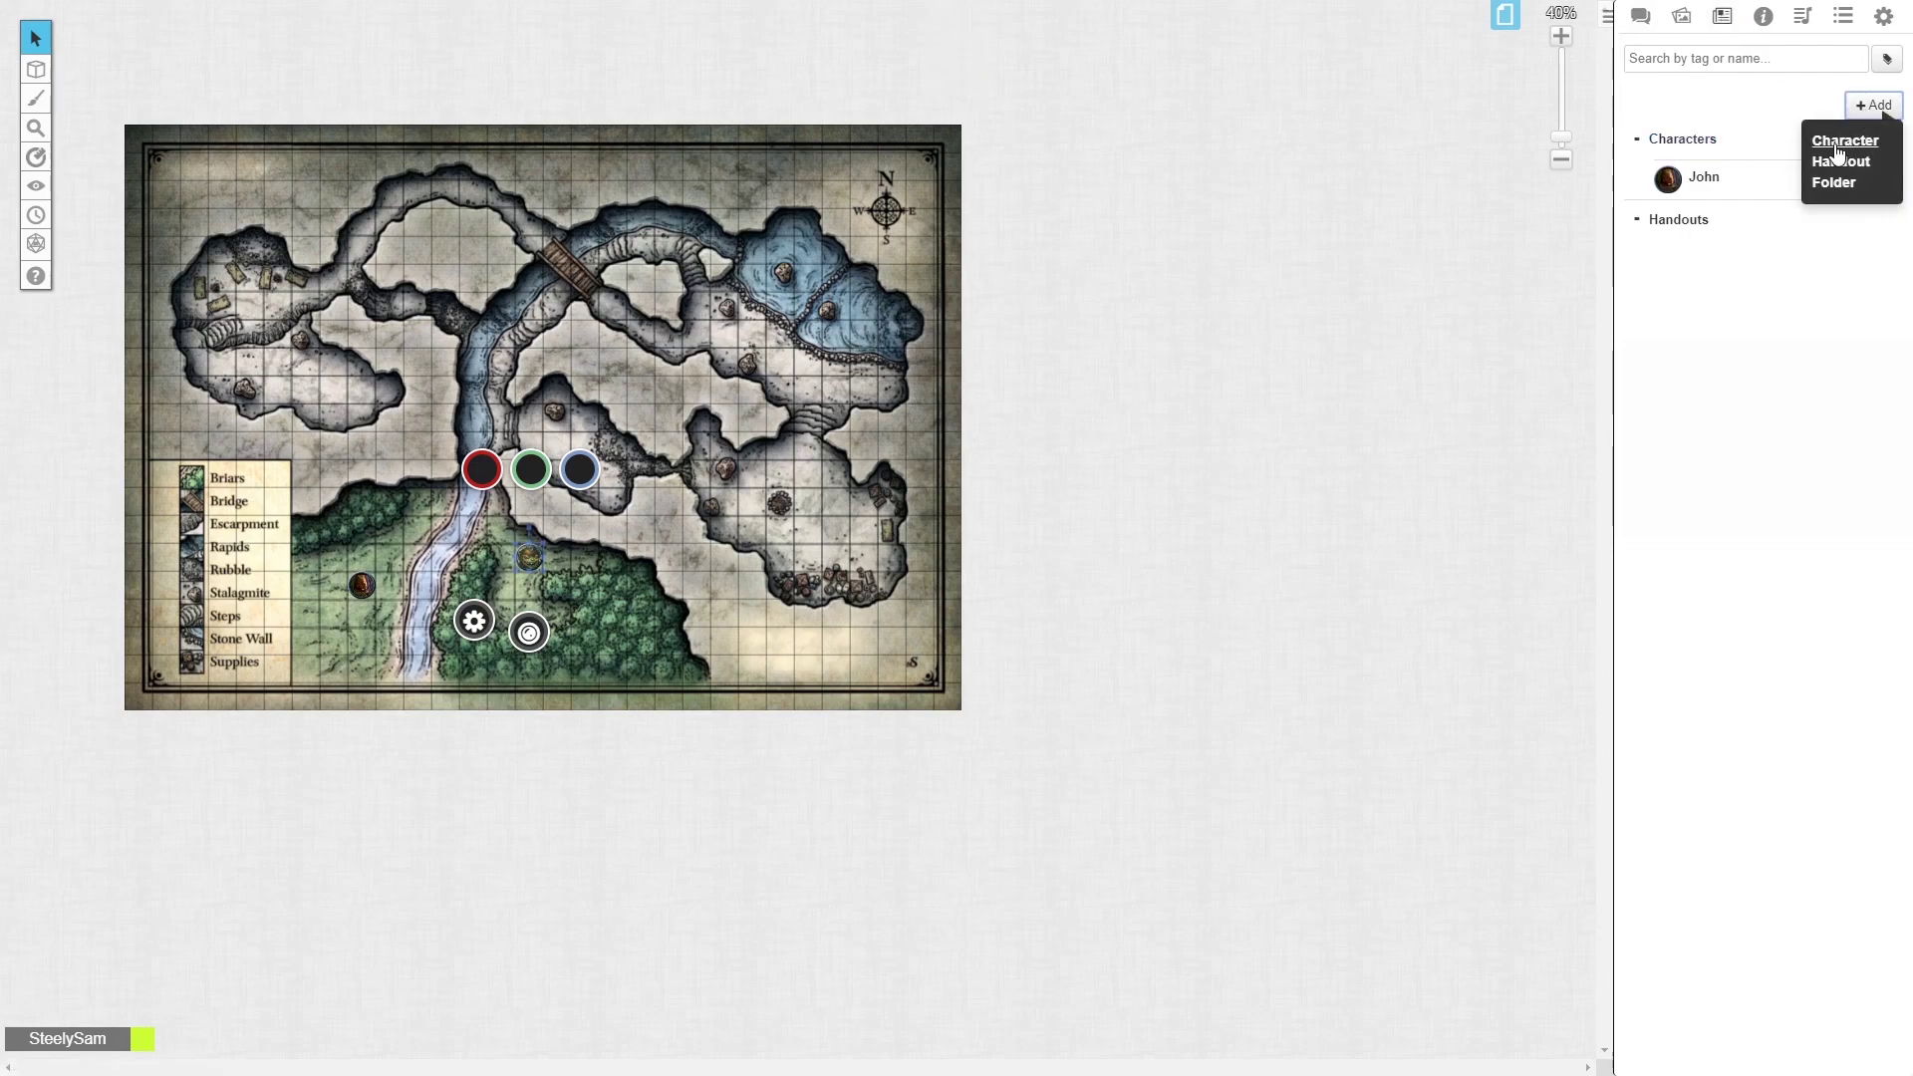
click(1837, 147)
drag(1007, 167, 862, 174)
text(g)
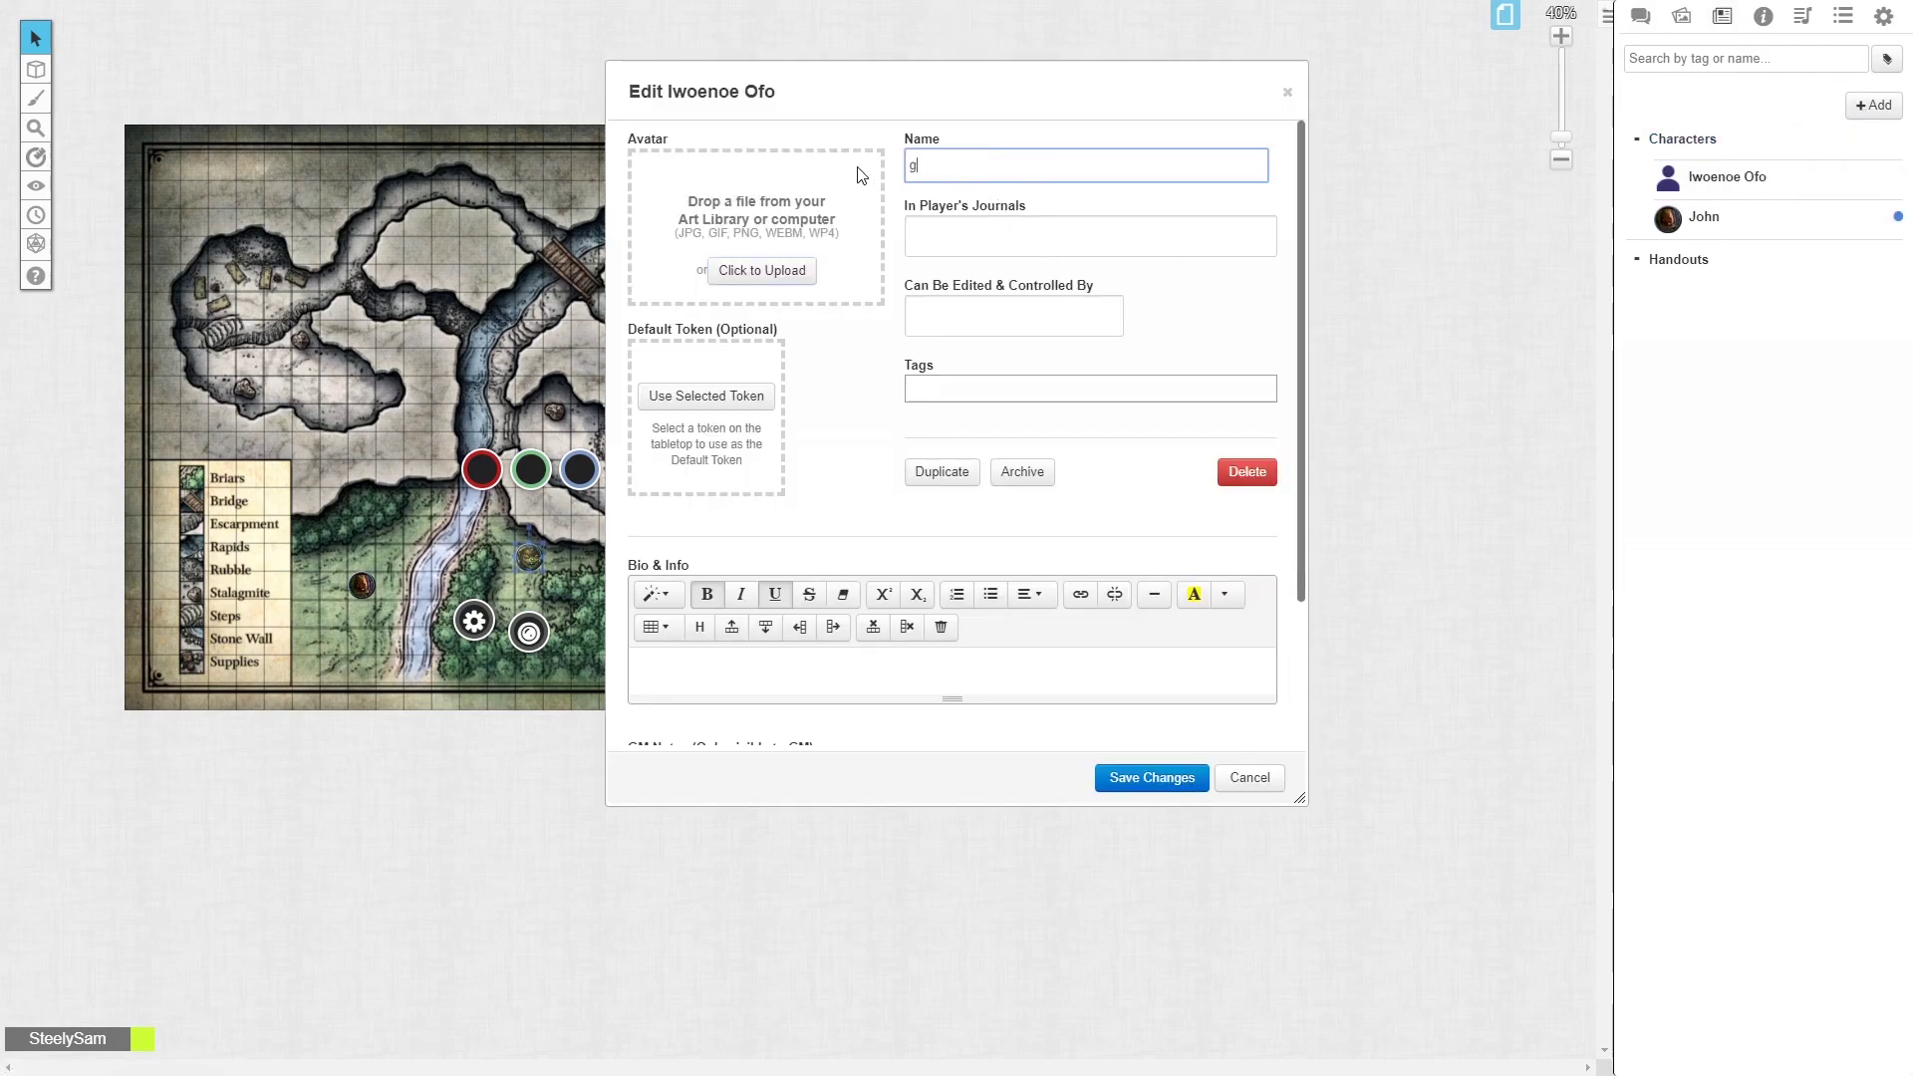
text(B)
click(1153, 778)
Set up Goblin's character sheet as an NPC and fill it with the Goblin monster entry from the compendium
click(671, 122)
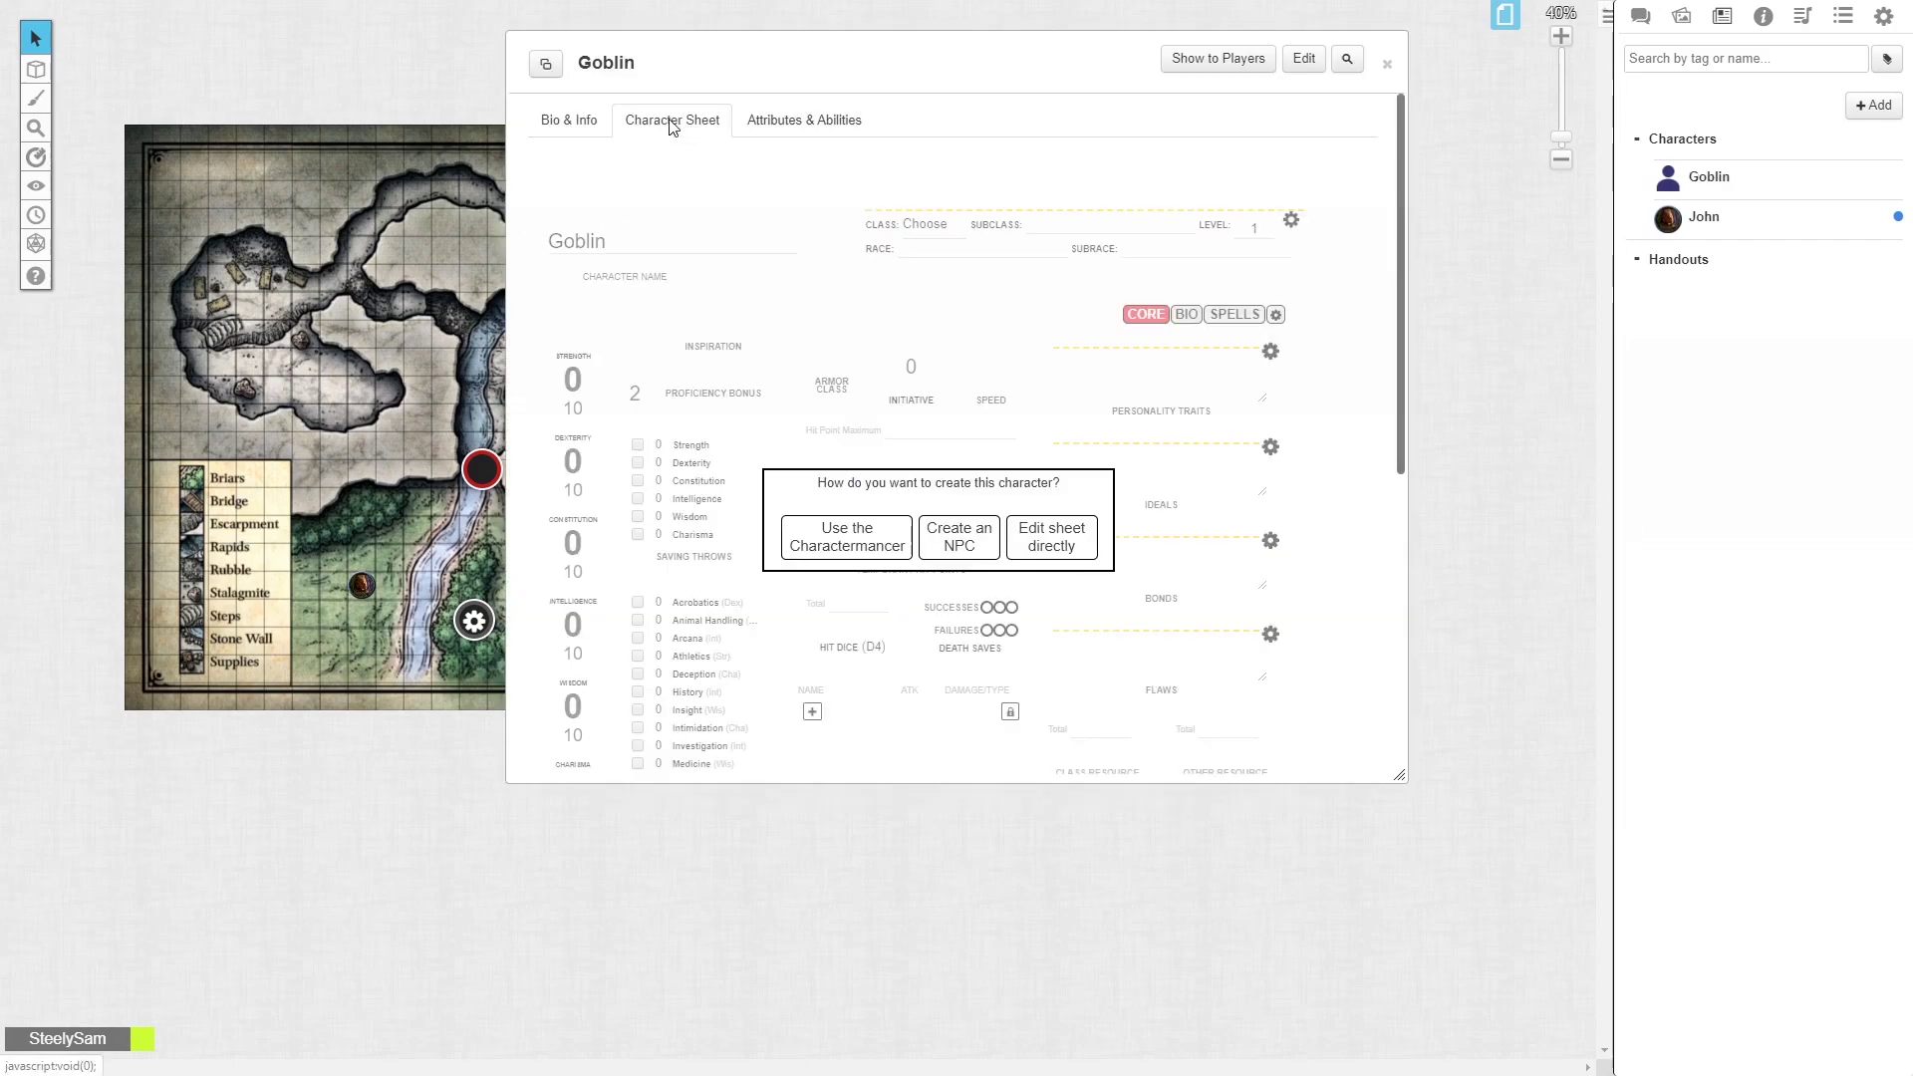
click(960, 546)
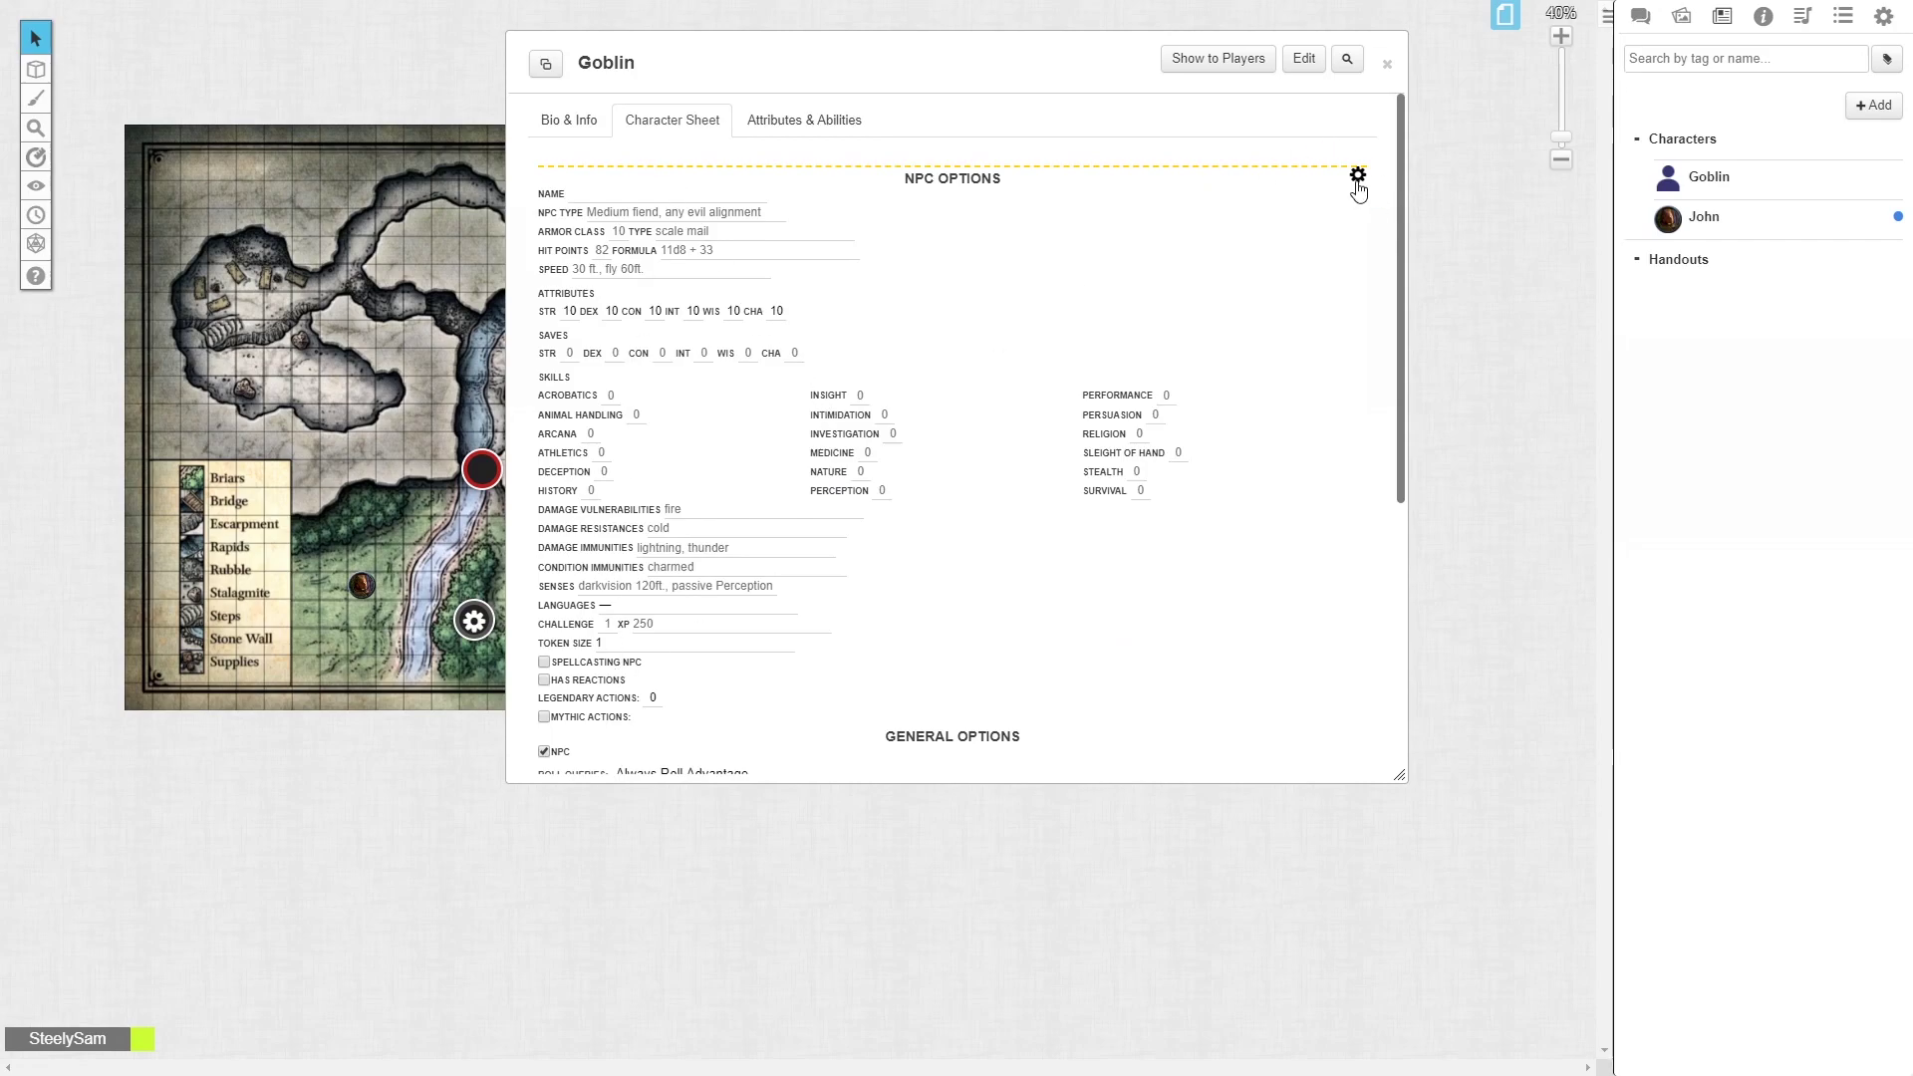
click(1762, 17)
click(1675, 88)
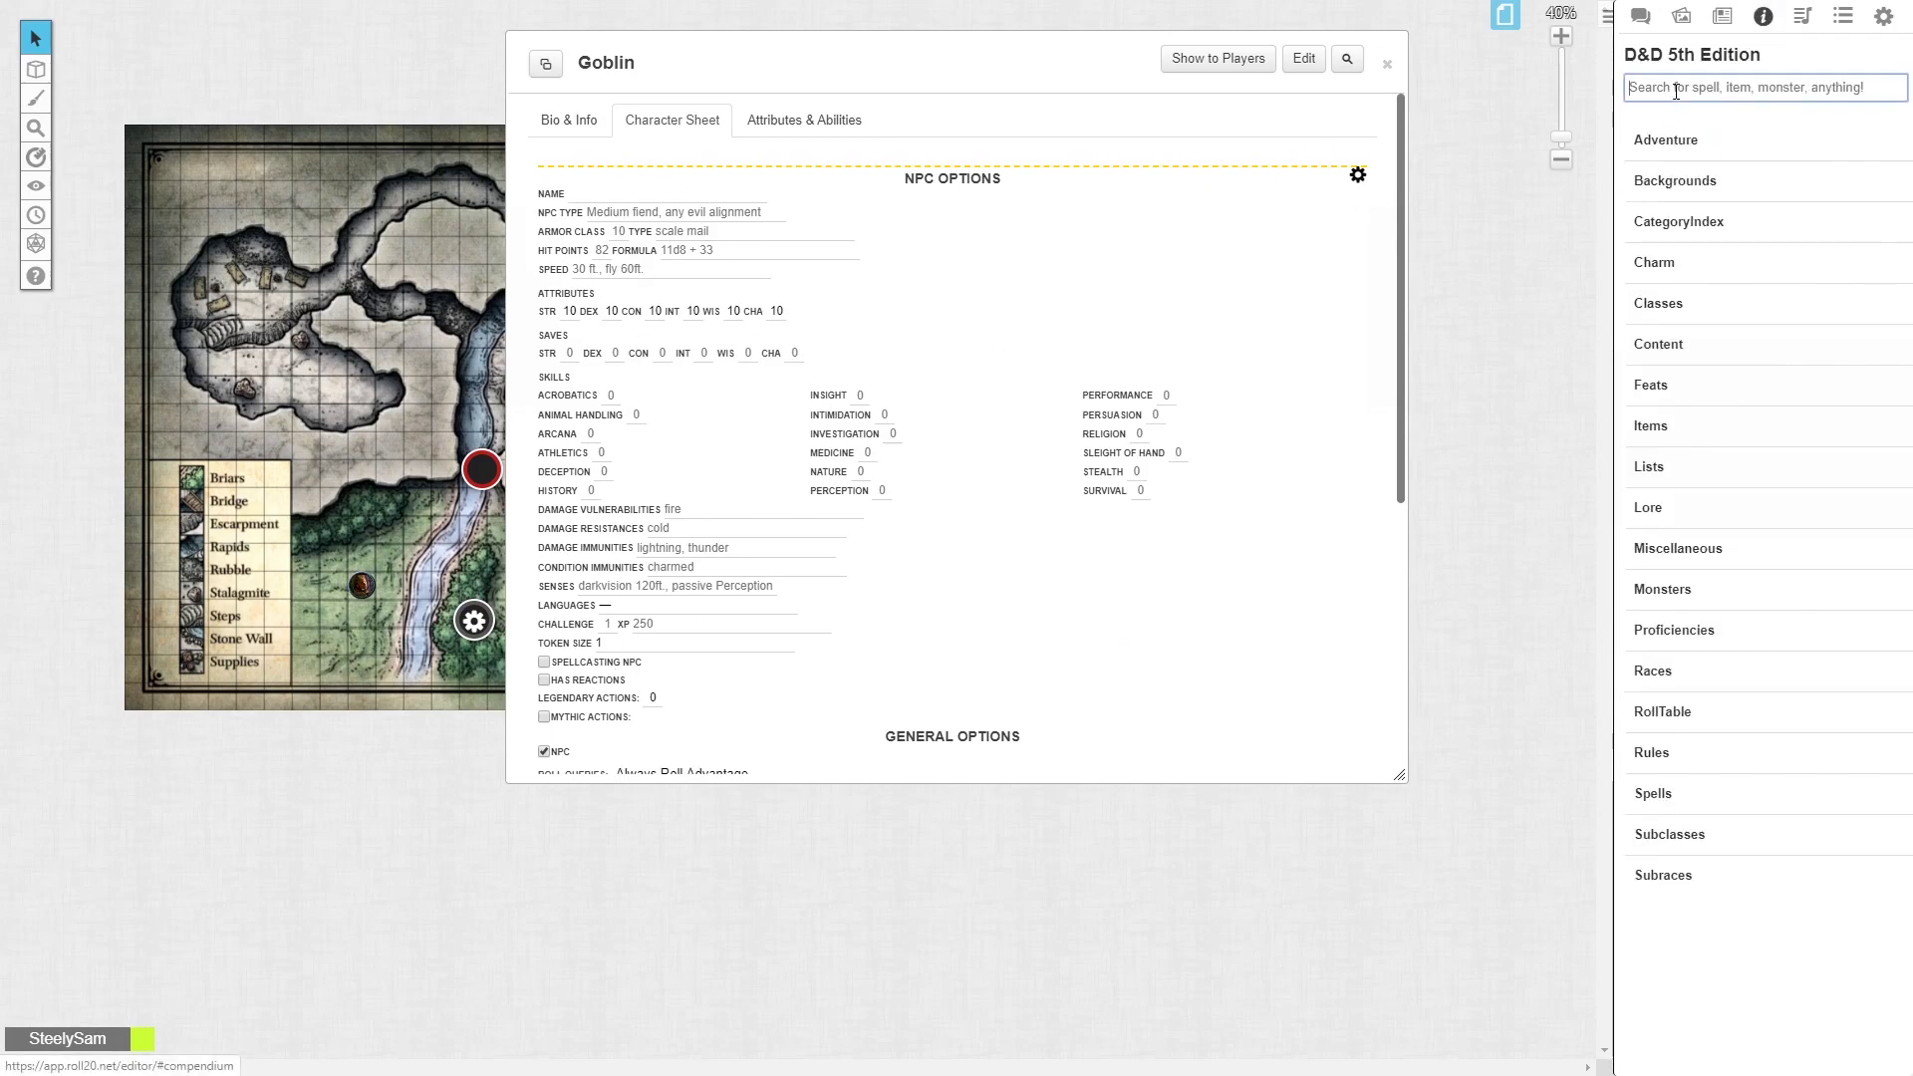
text(goblin)
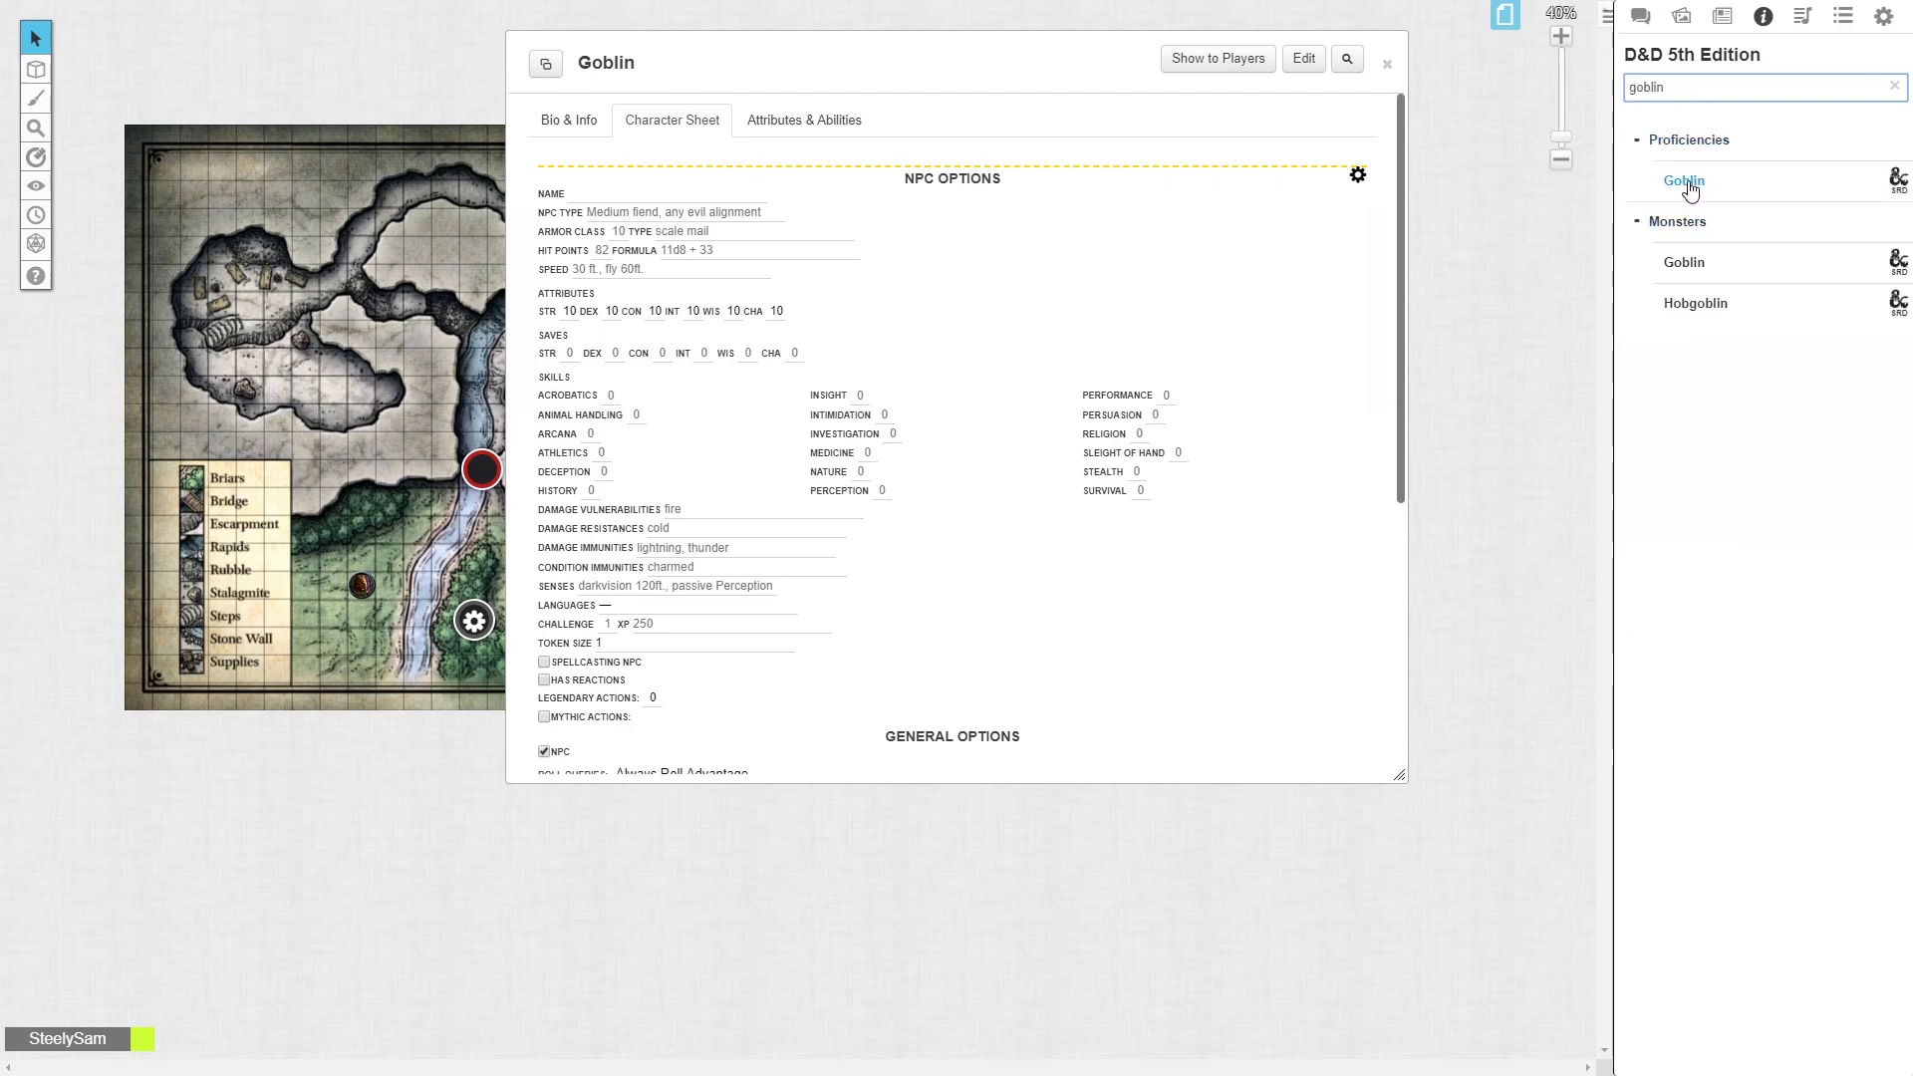
drag(1682, 264, 912, 296)
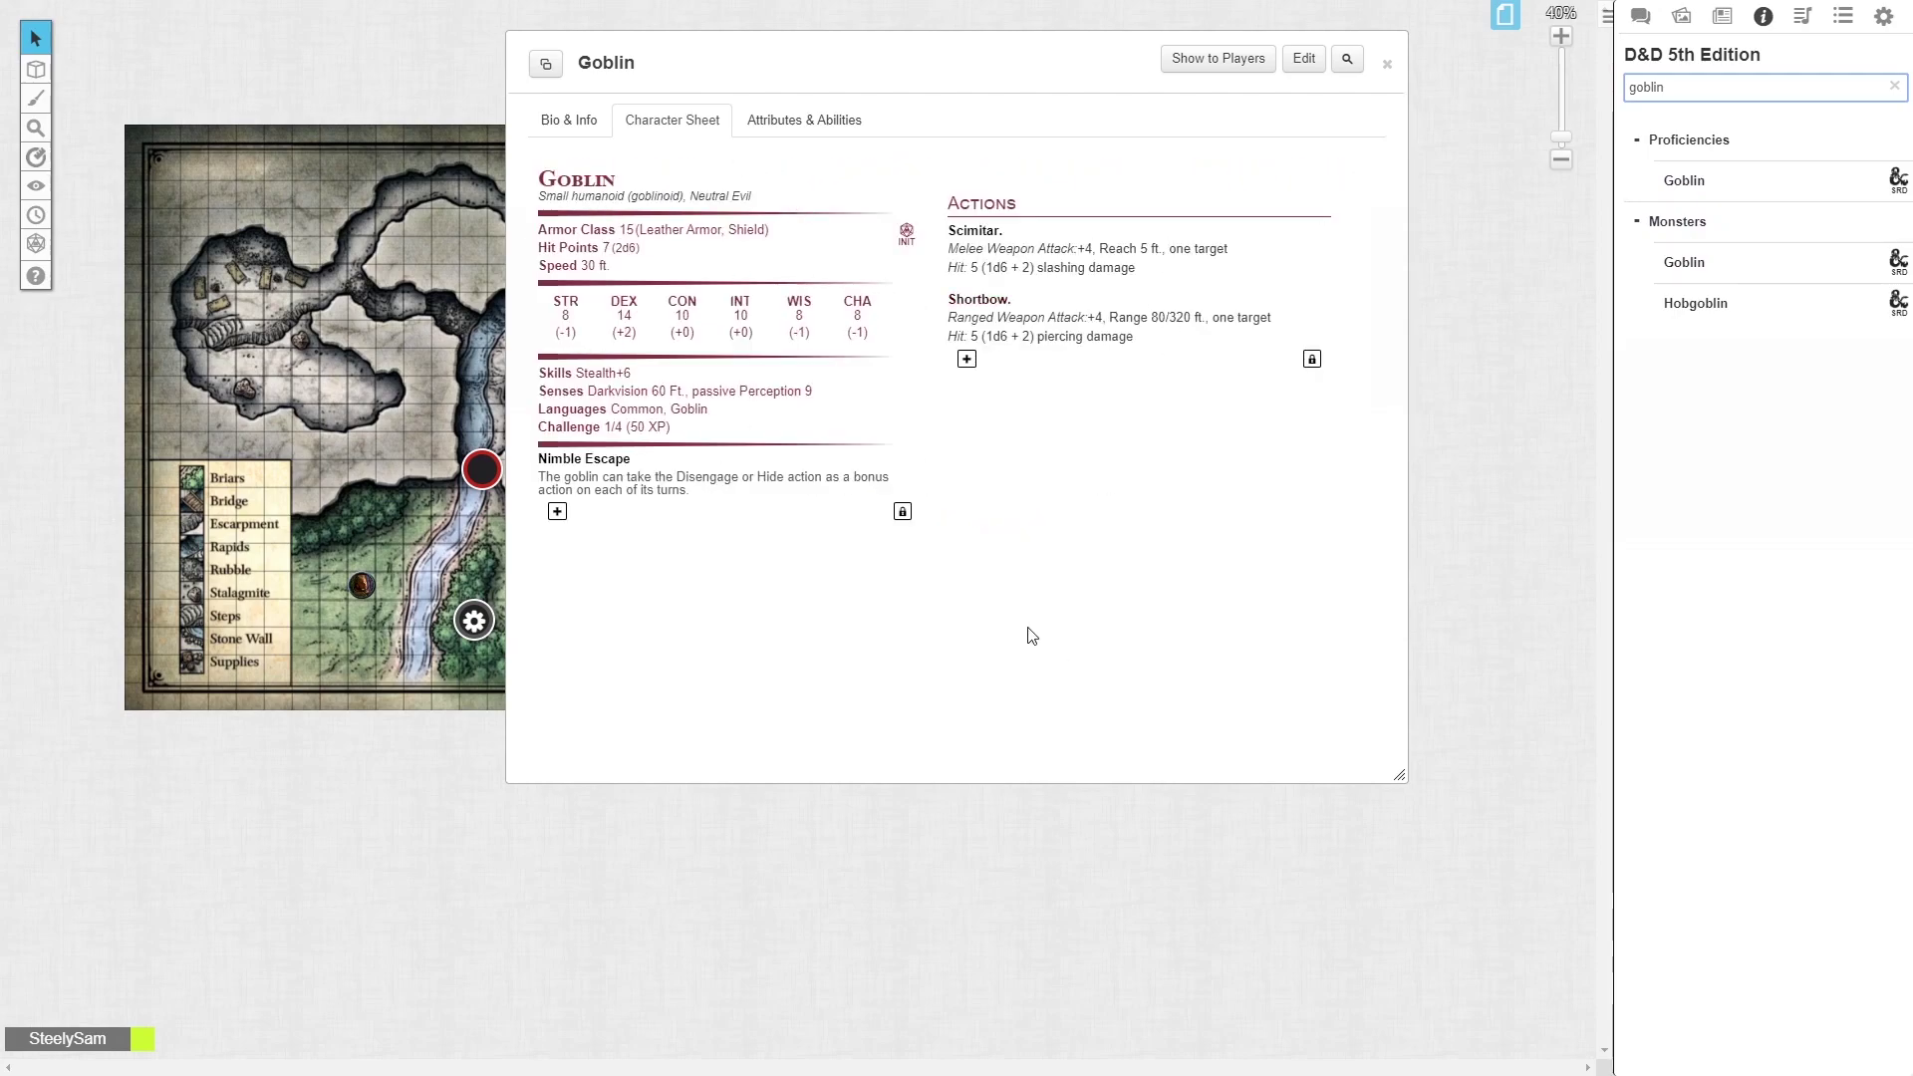
click(1389, 68)
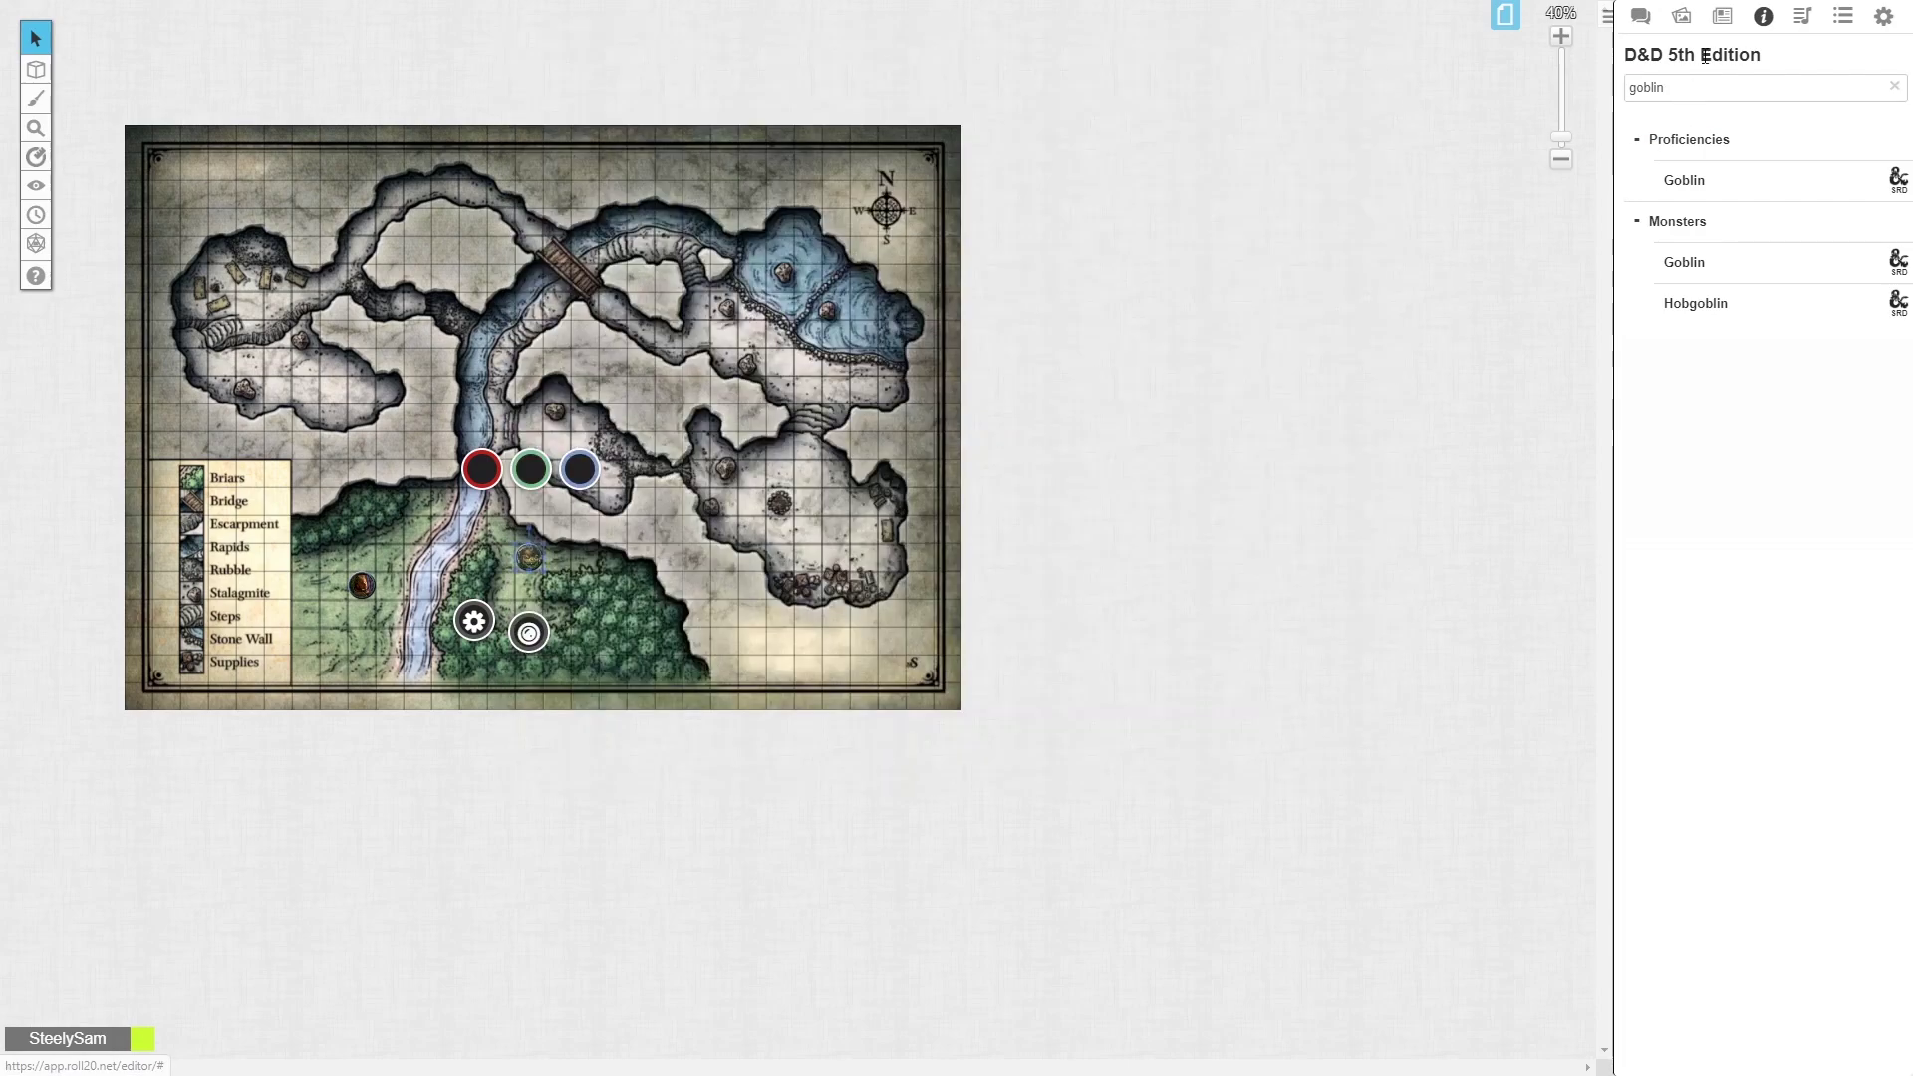
Make the goblin token represent the Goblin character and show its nameplate on the map
click(1722, 17)
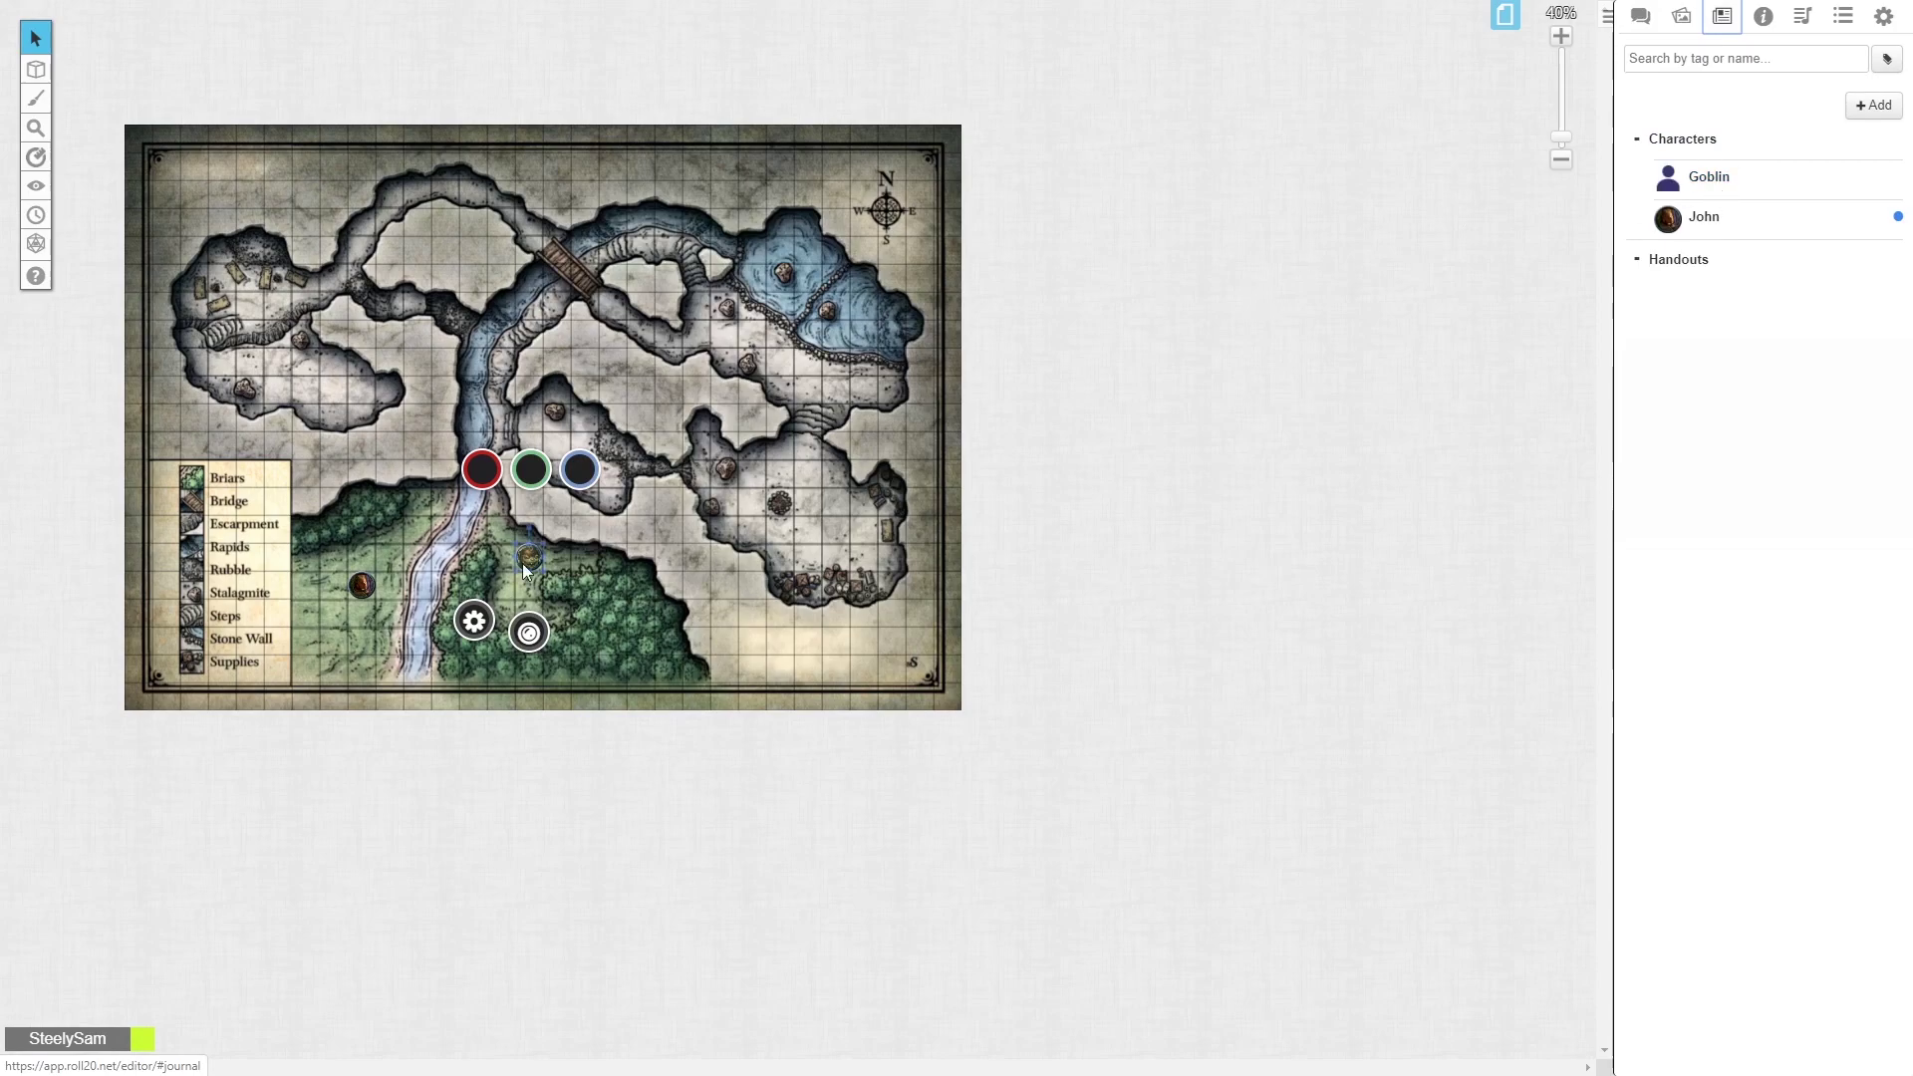
click(588, 571)
click(530, 553)
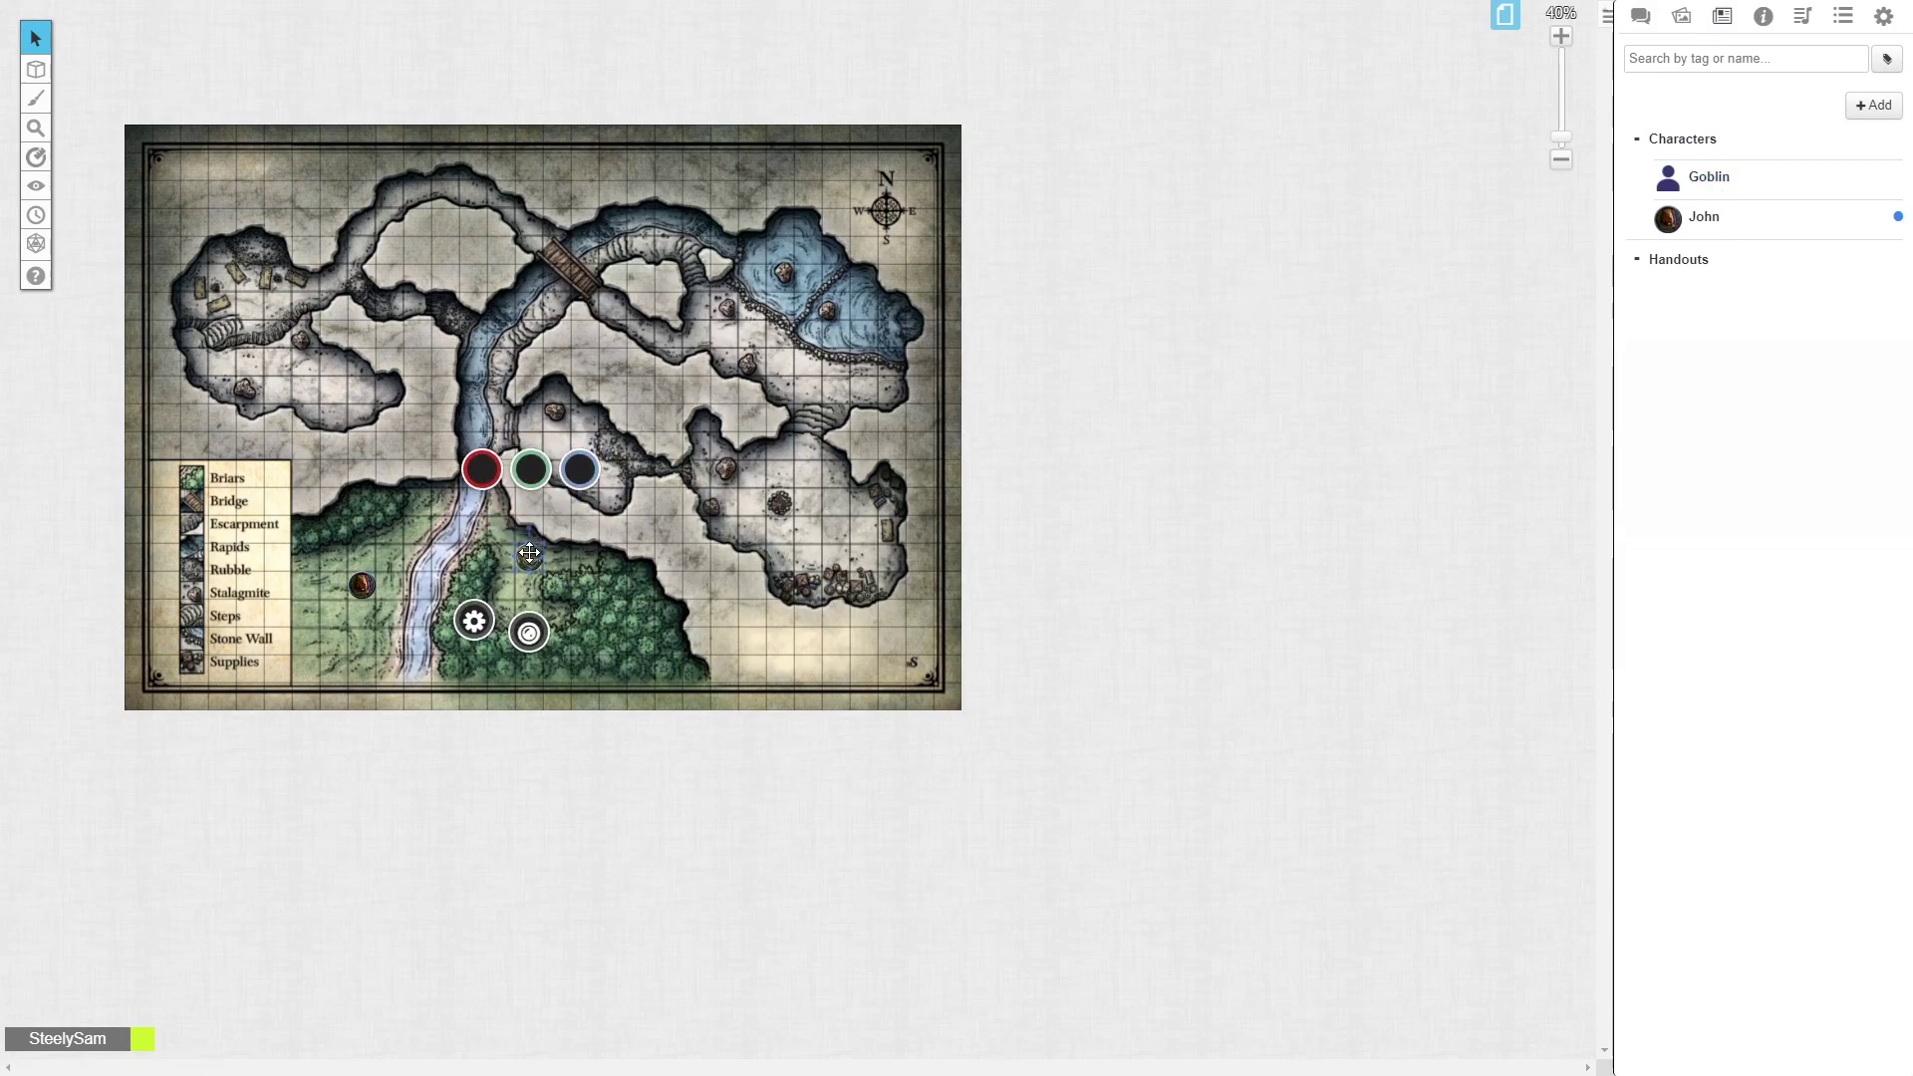
click(475, 622)
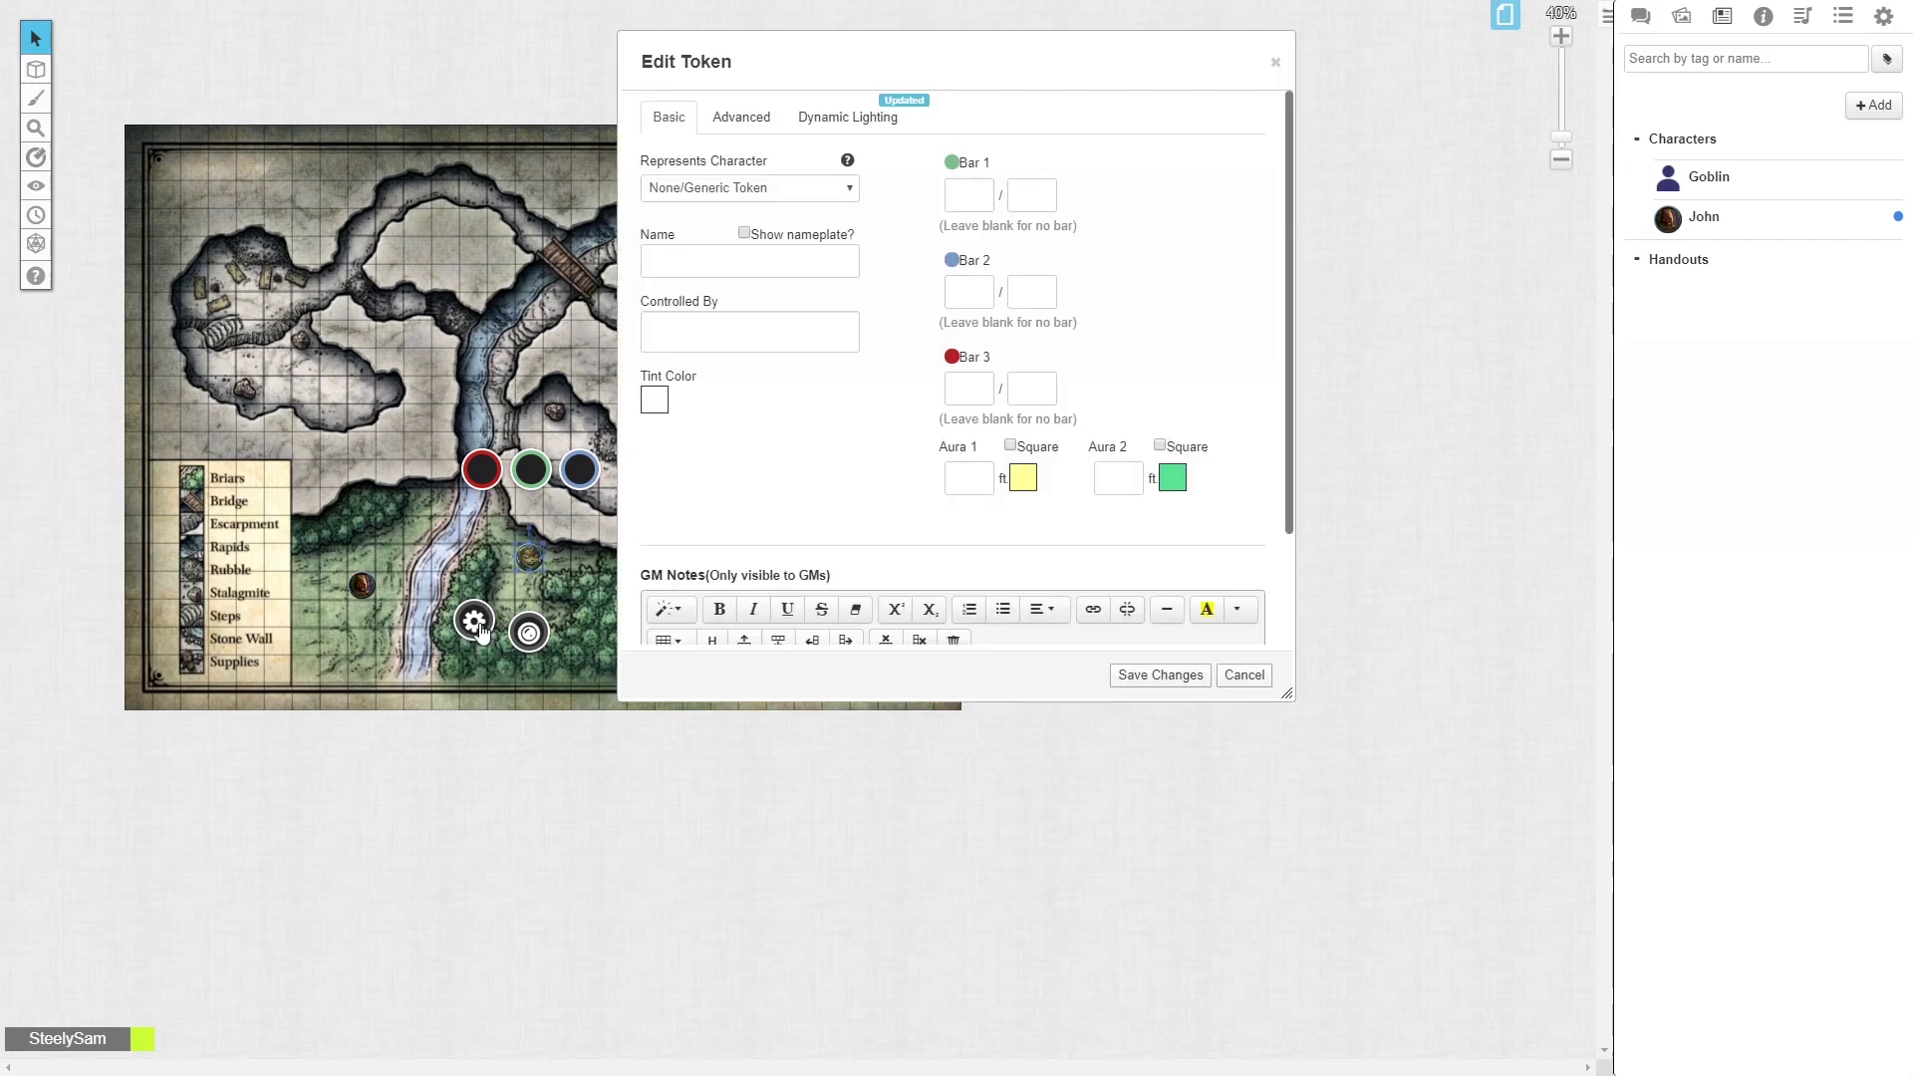
click(849, 193)
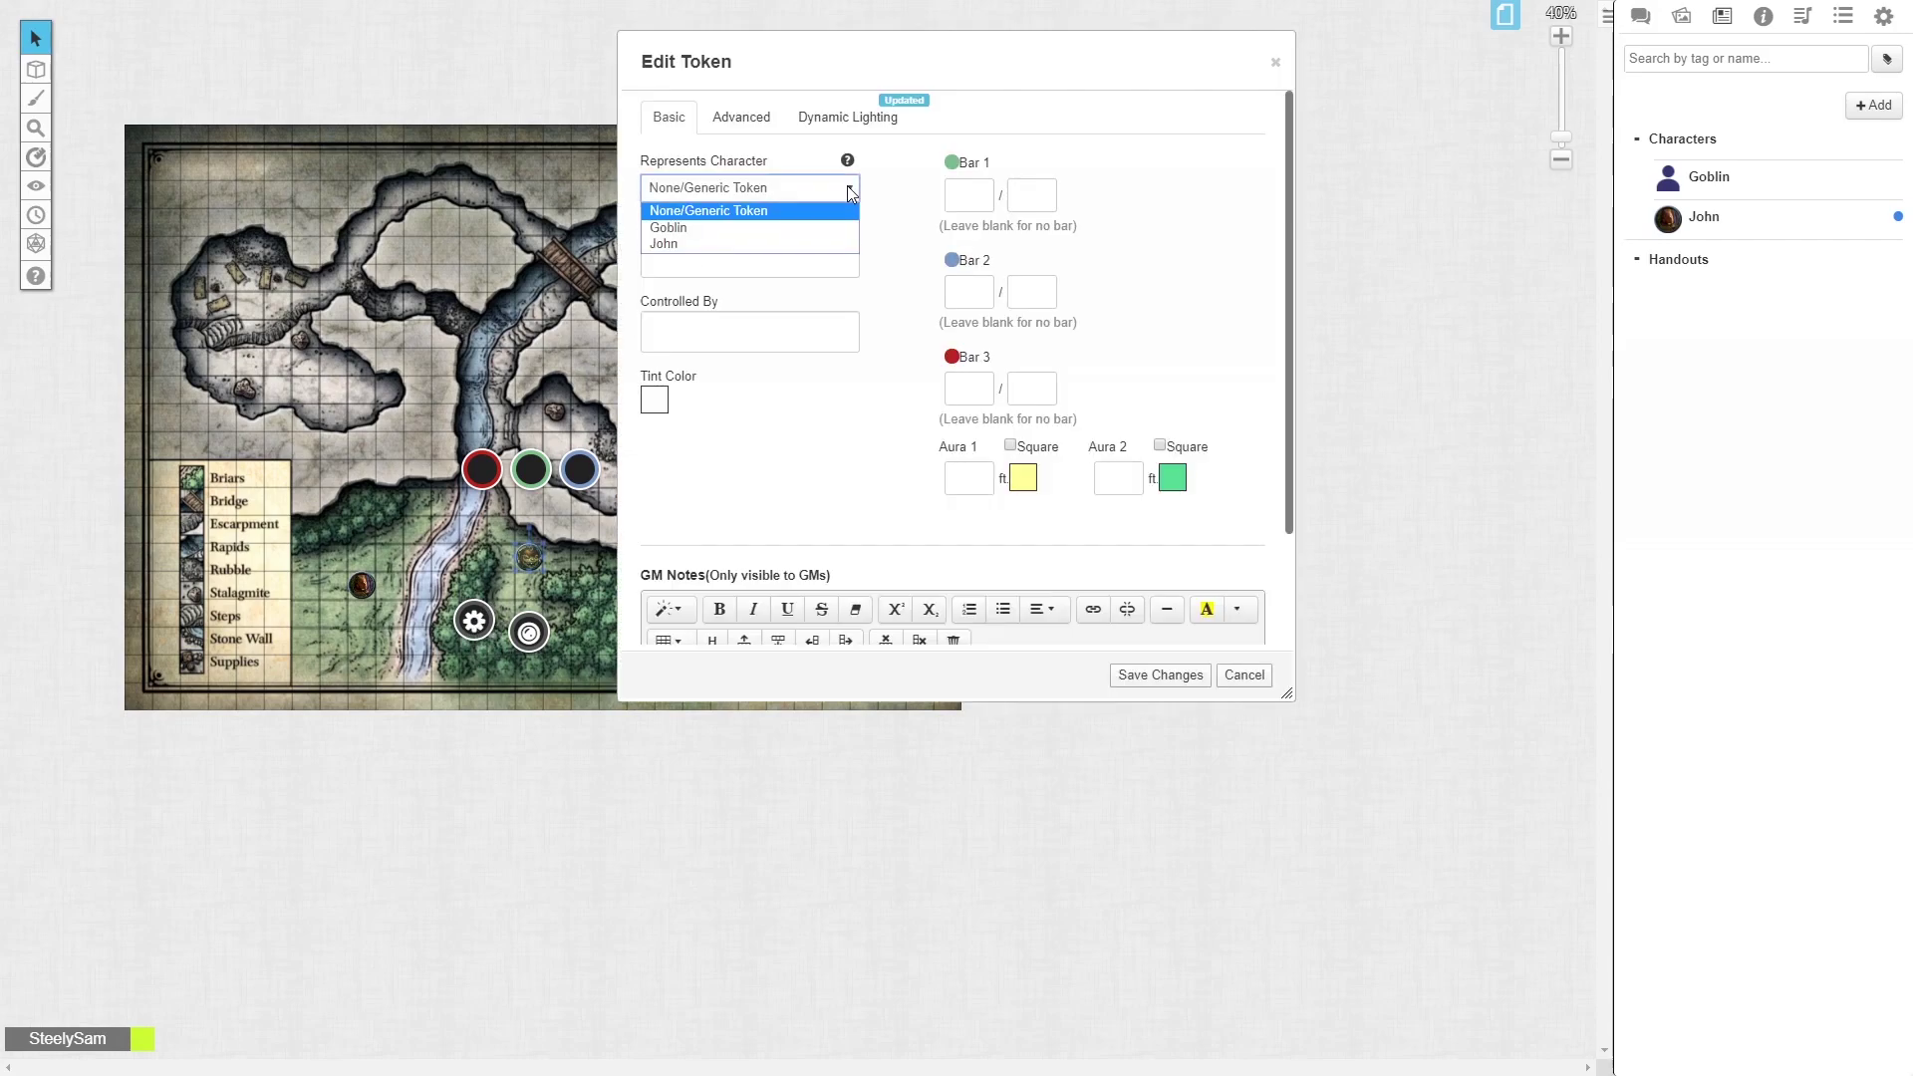
click(673, 230)
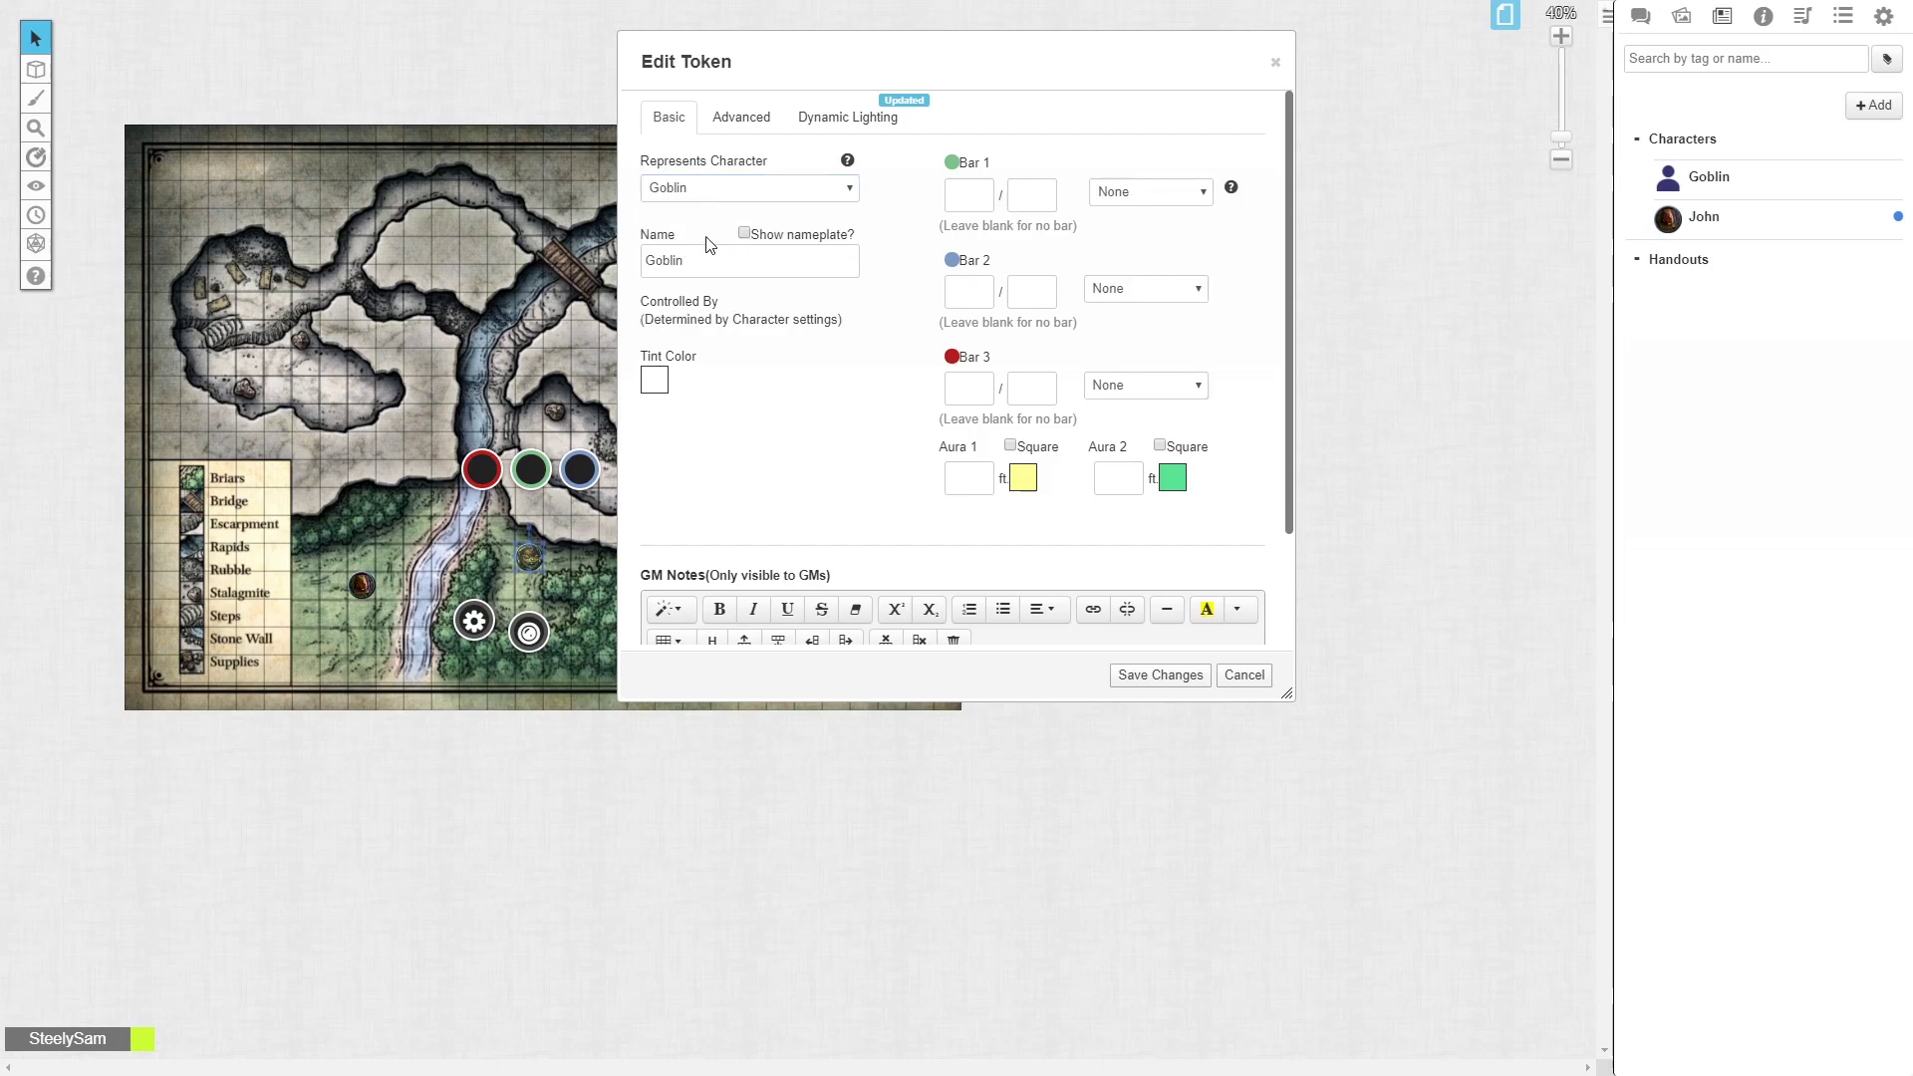
click(744, 233)
click(1154, 681)
click(564, 571)
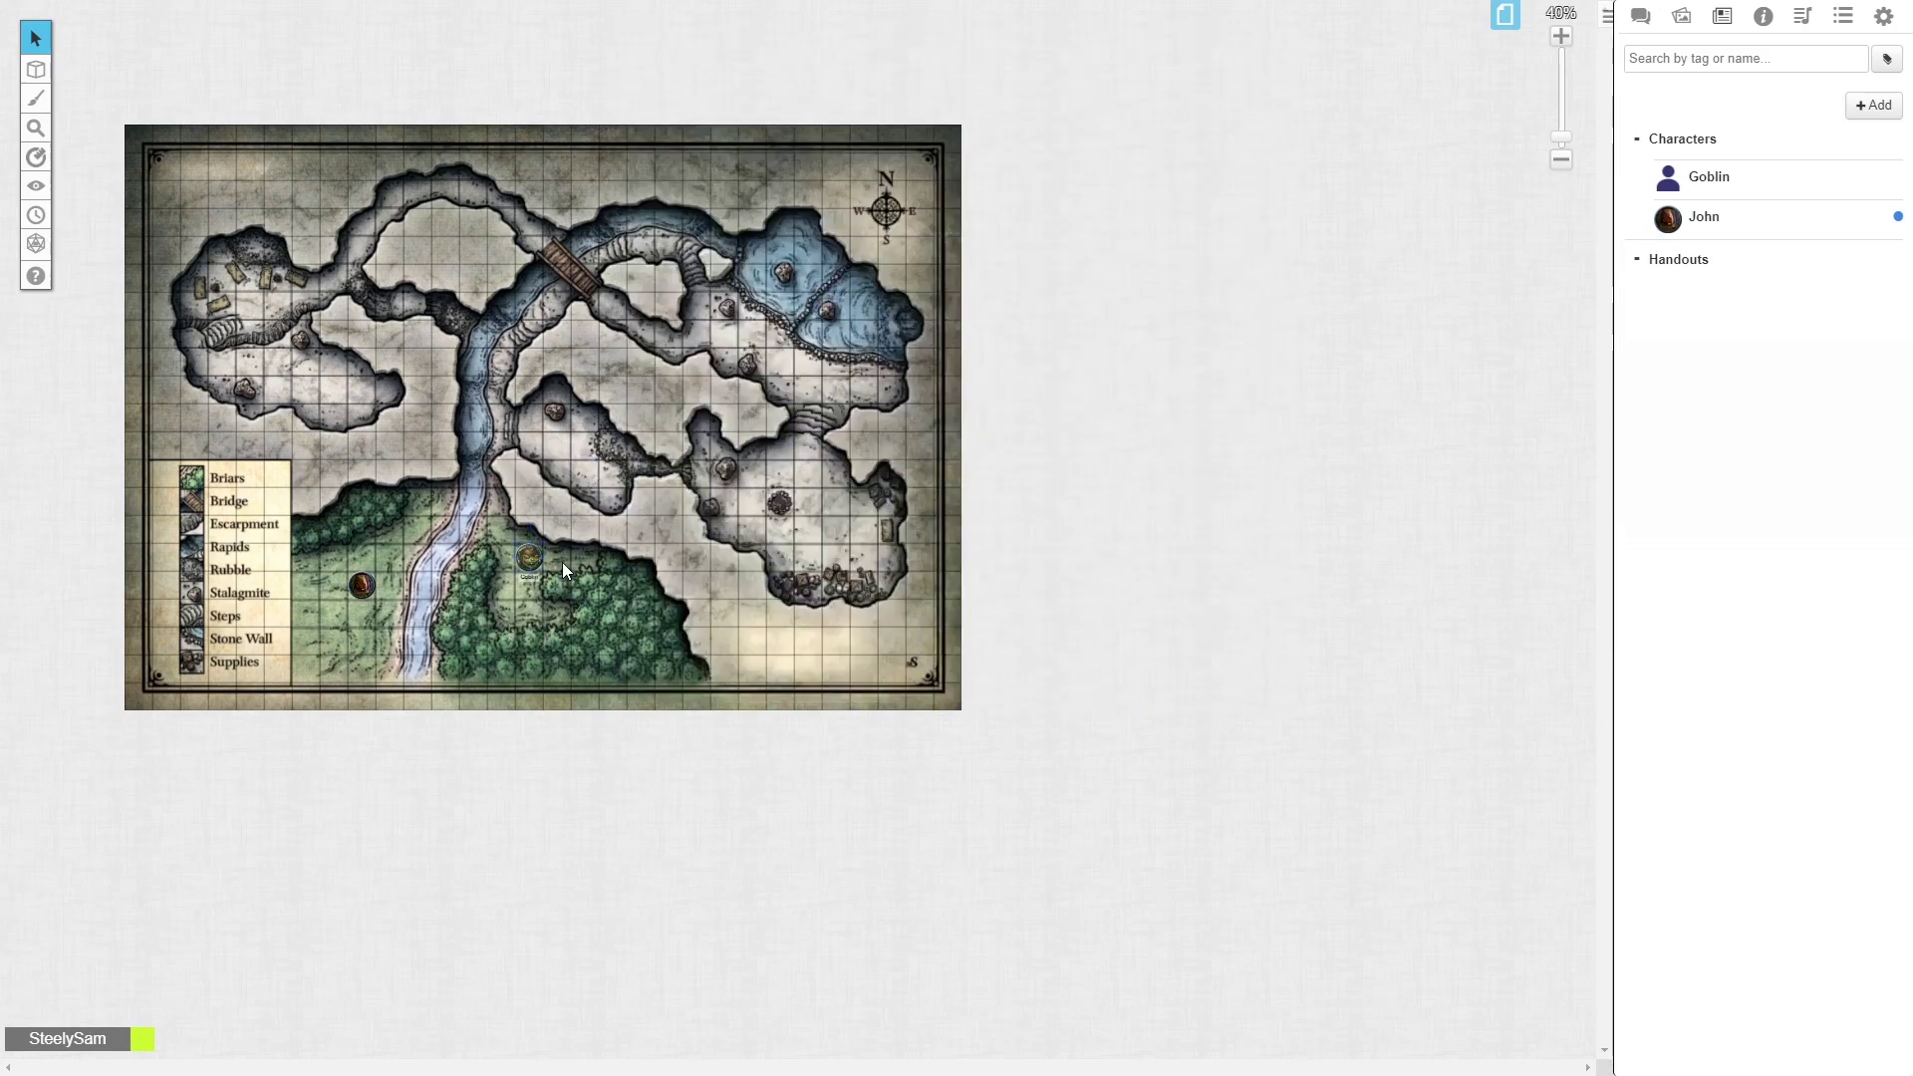
click(1560, 36)
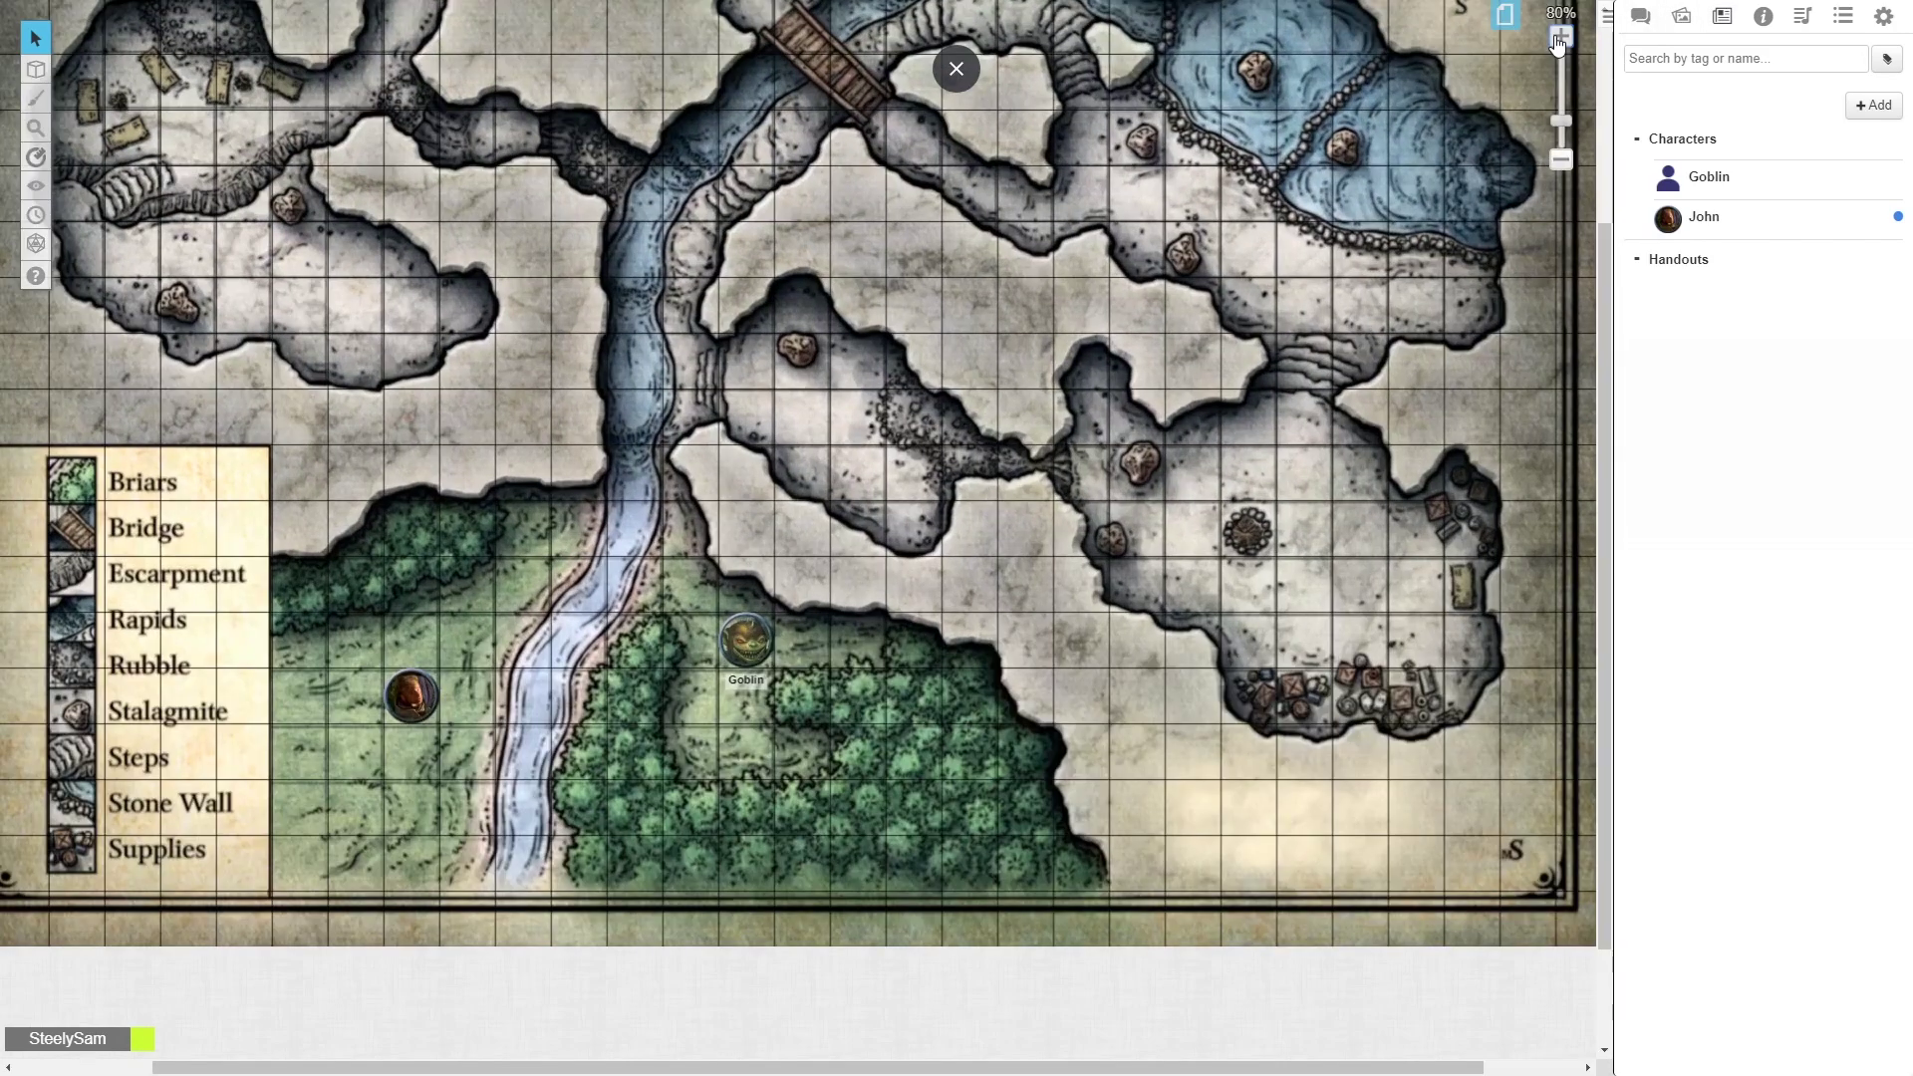
Duplicate the goblin token four times, arranging the copies in an arc across the river northwest of the original
scroll(791, 597, down, 1)
click(749, 595)
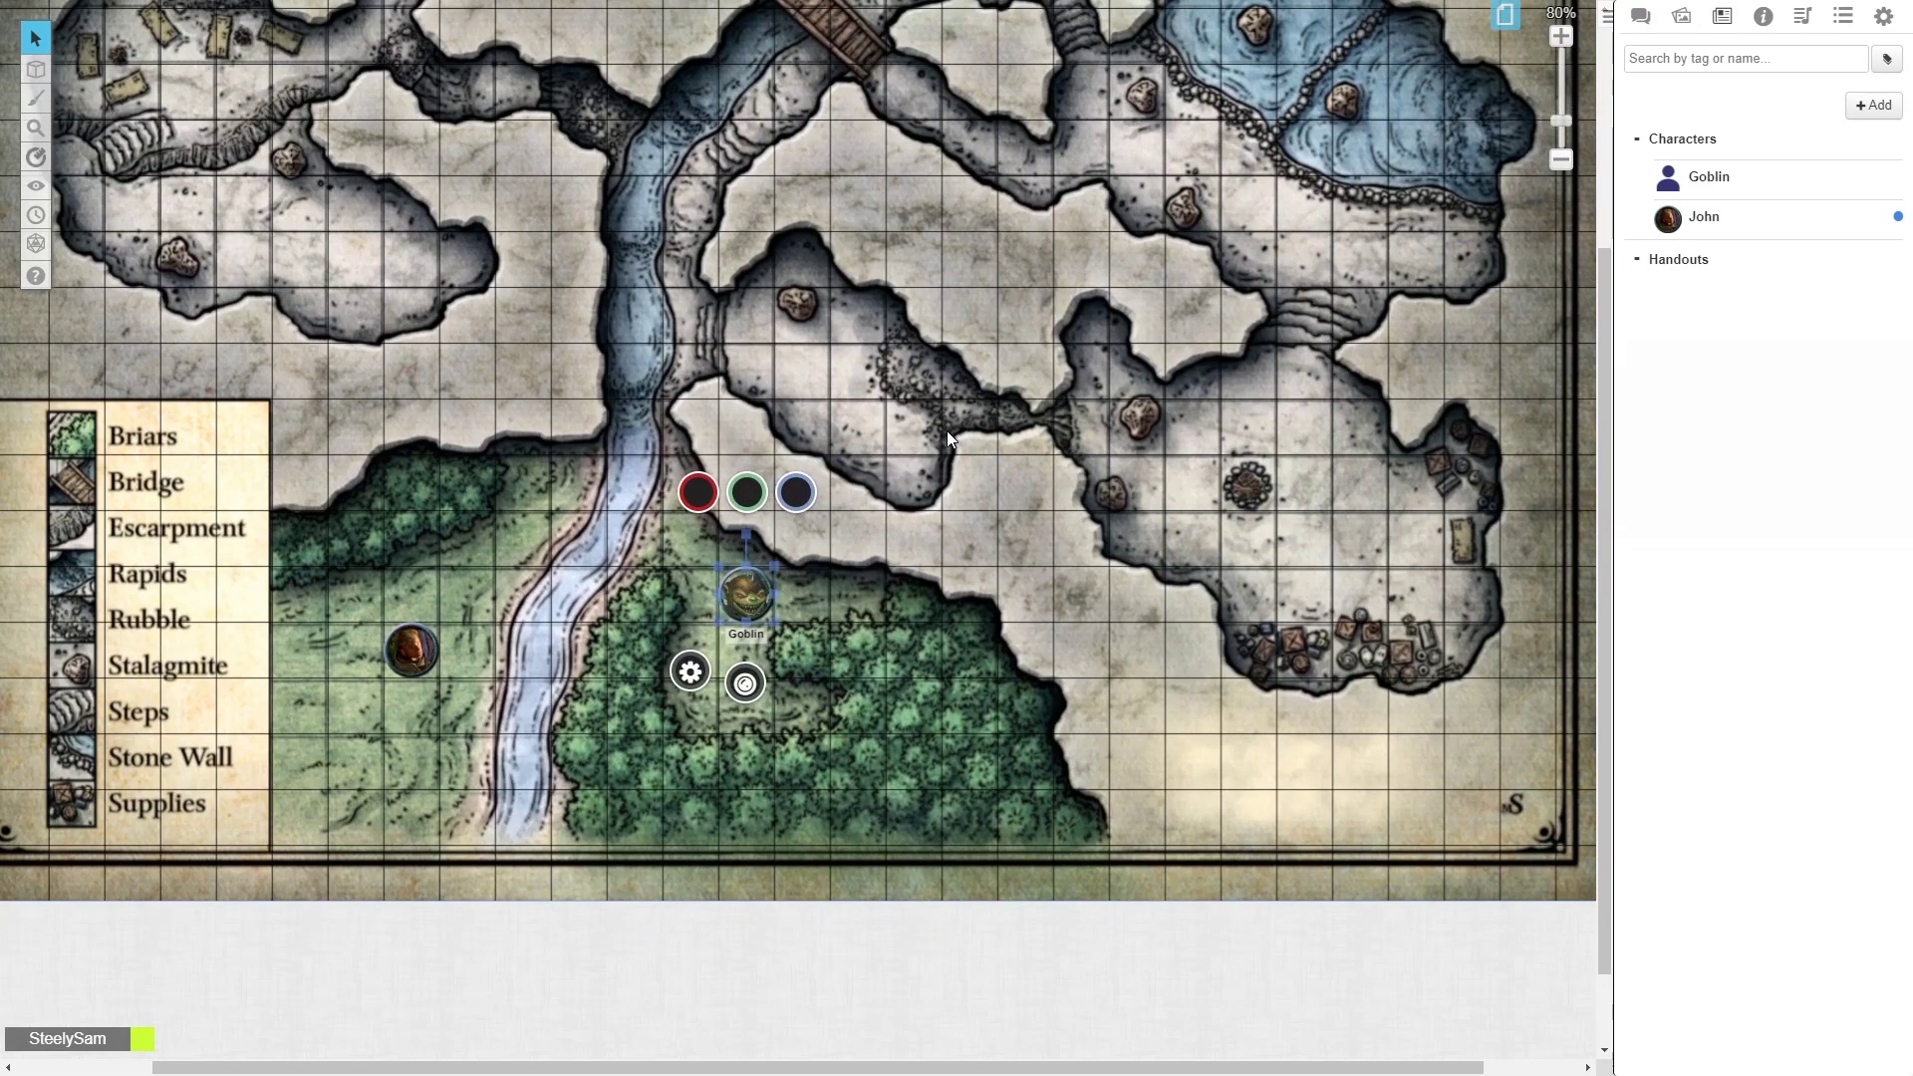
key(ctrl+c)
key(ctrl+v)
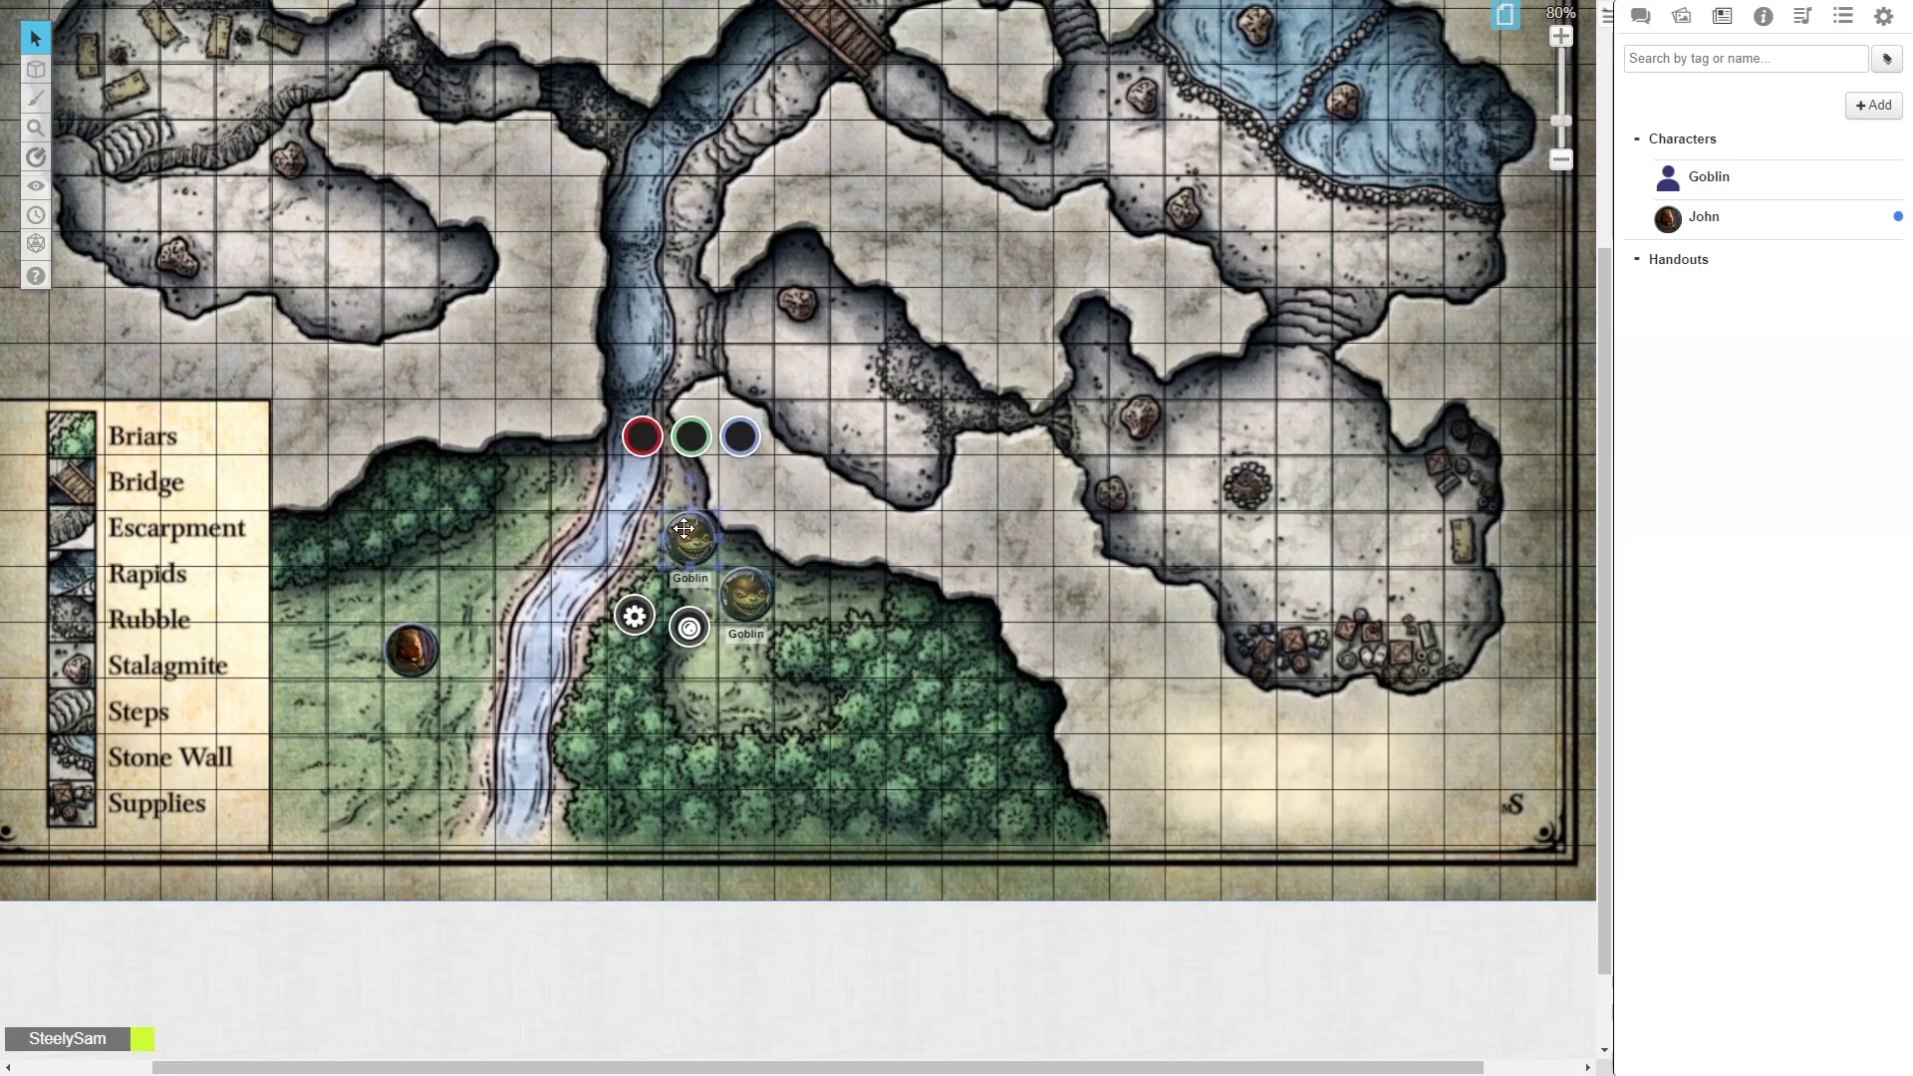
key(ctrl+v)
click(632, 498)
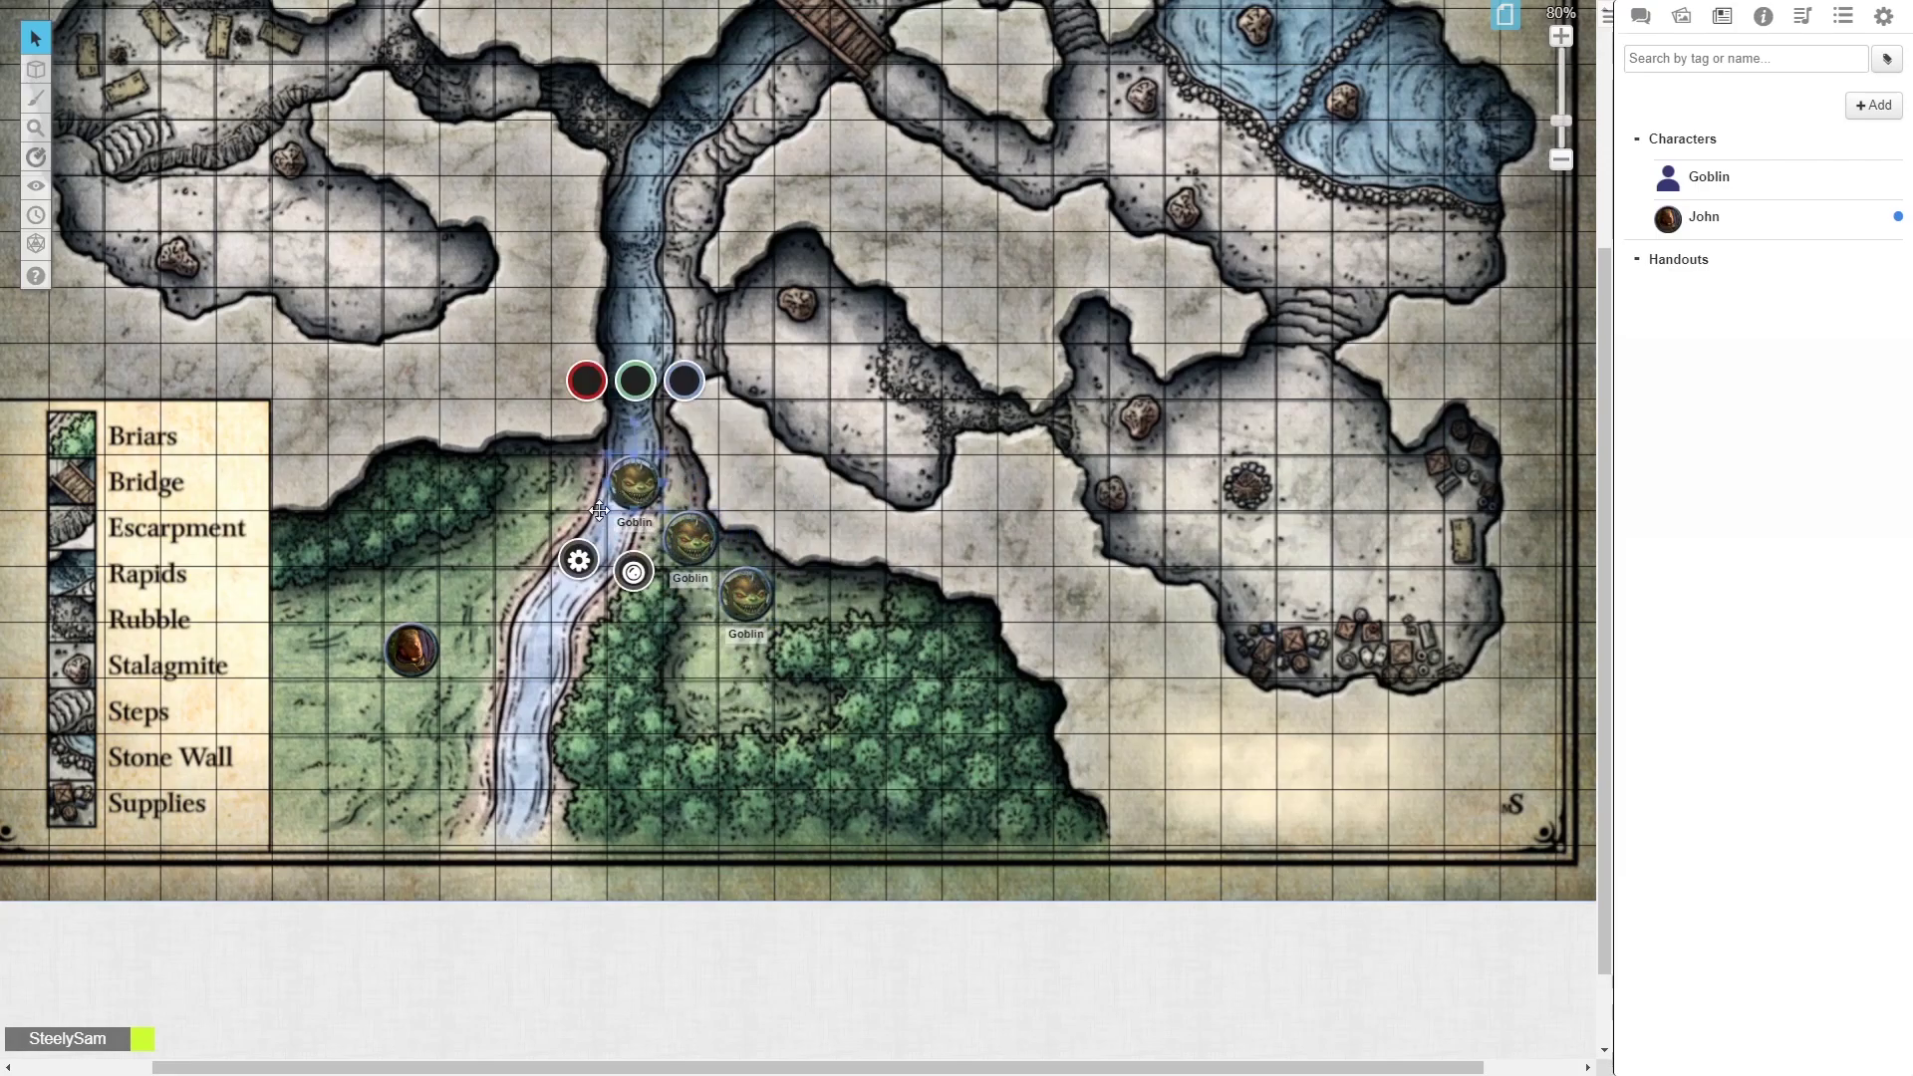
key(ctrl+c)
key(ctrl+v)
drag(562, 496, 507, 552)
click(1096, 542)
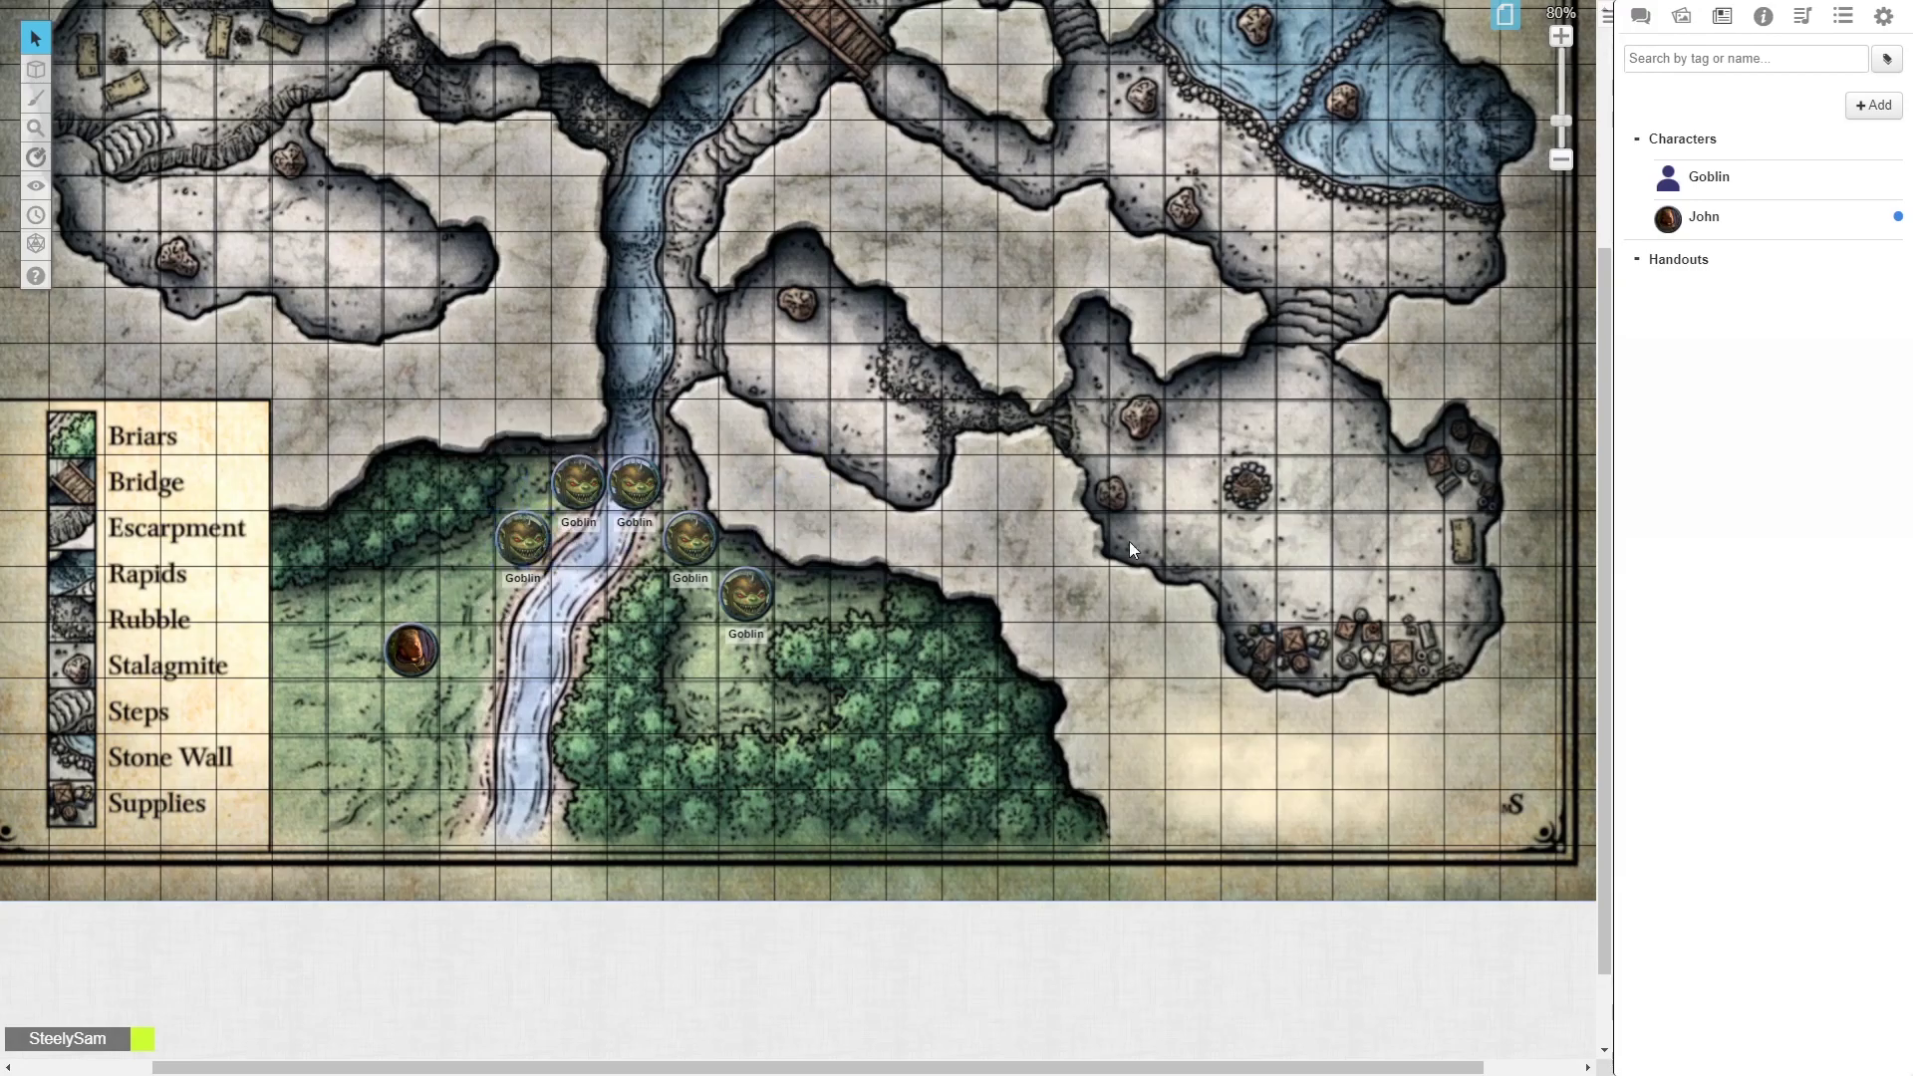
scroll(785, 517, up, 3)
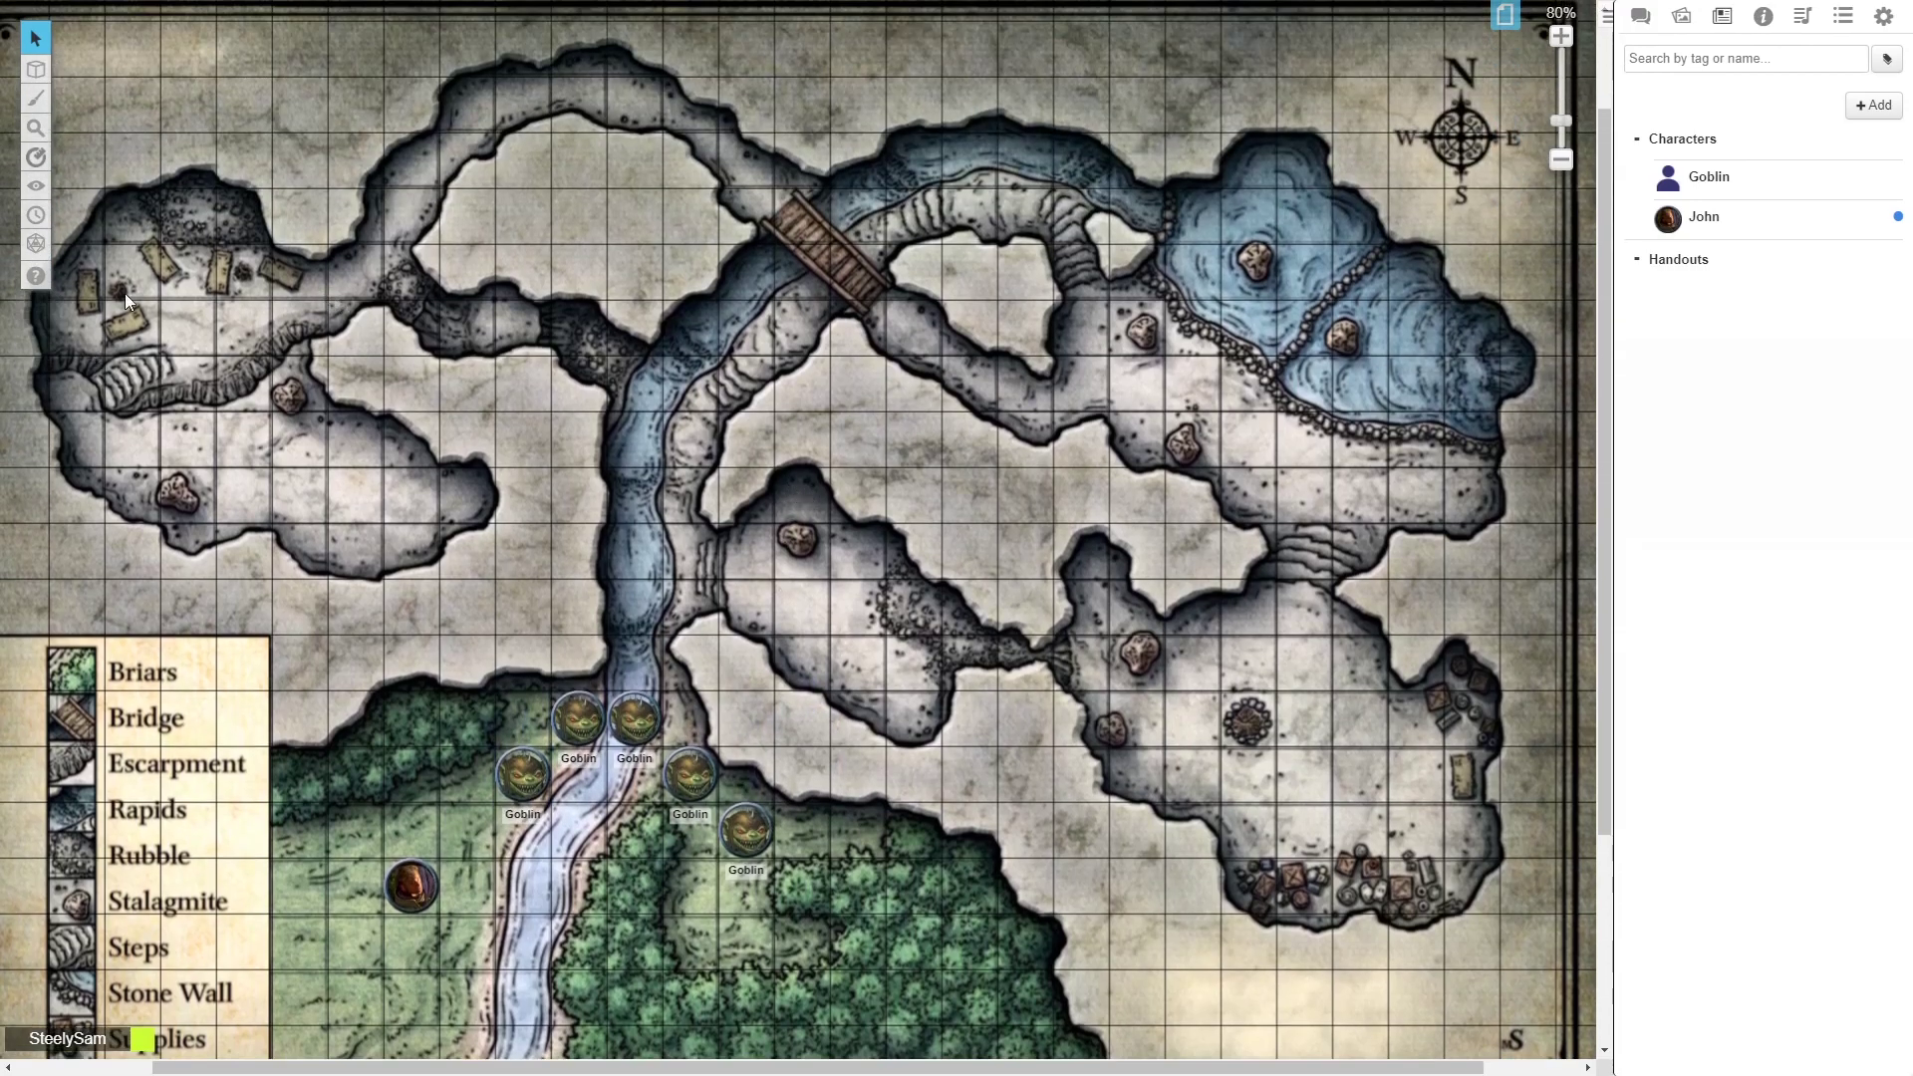
Open the character sheet of the goblin token west of the river and roll its Scimitar attack, initiative and Shortbow attack
scroll(854, 426, down, 1)
click(522, 709)
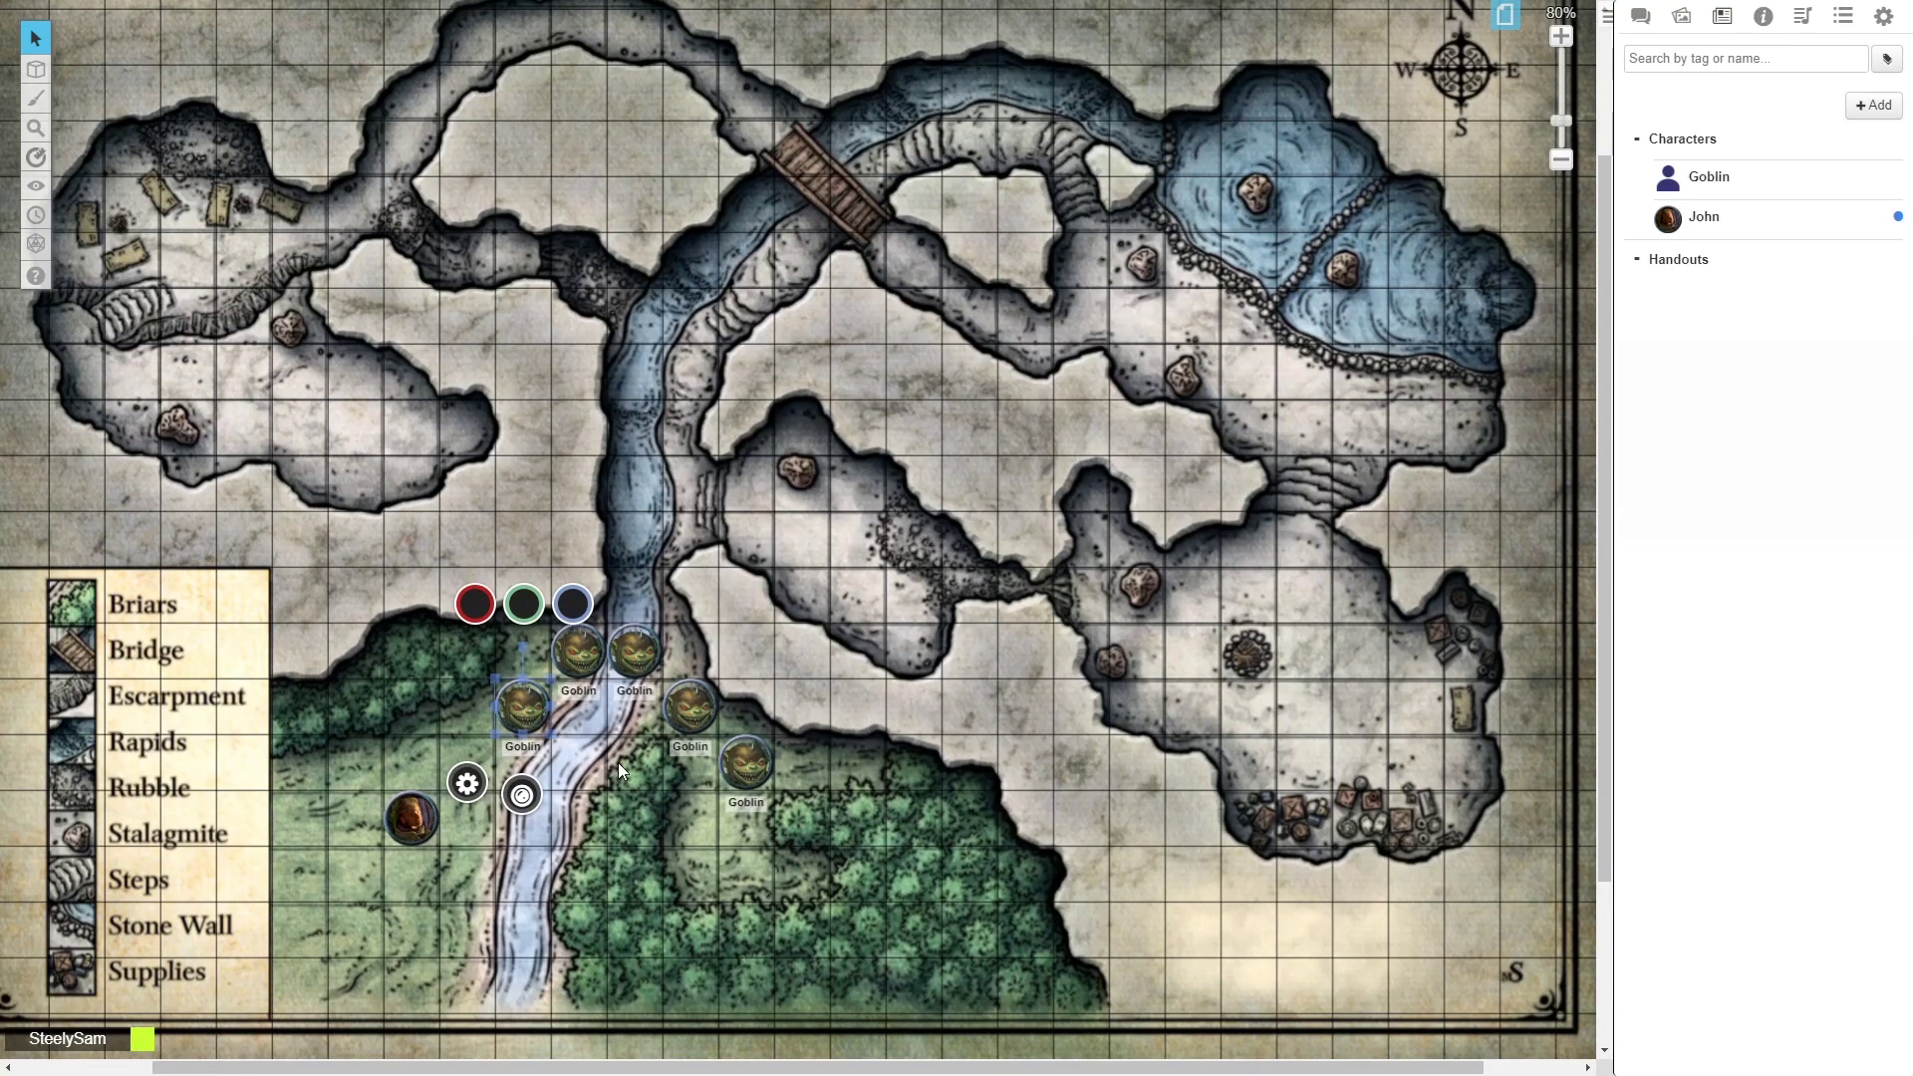
click(468, 785)
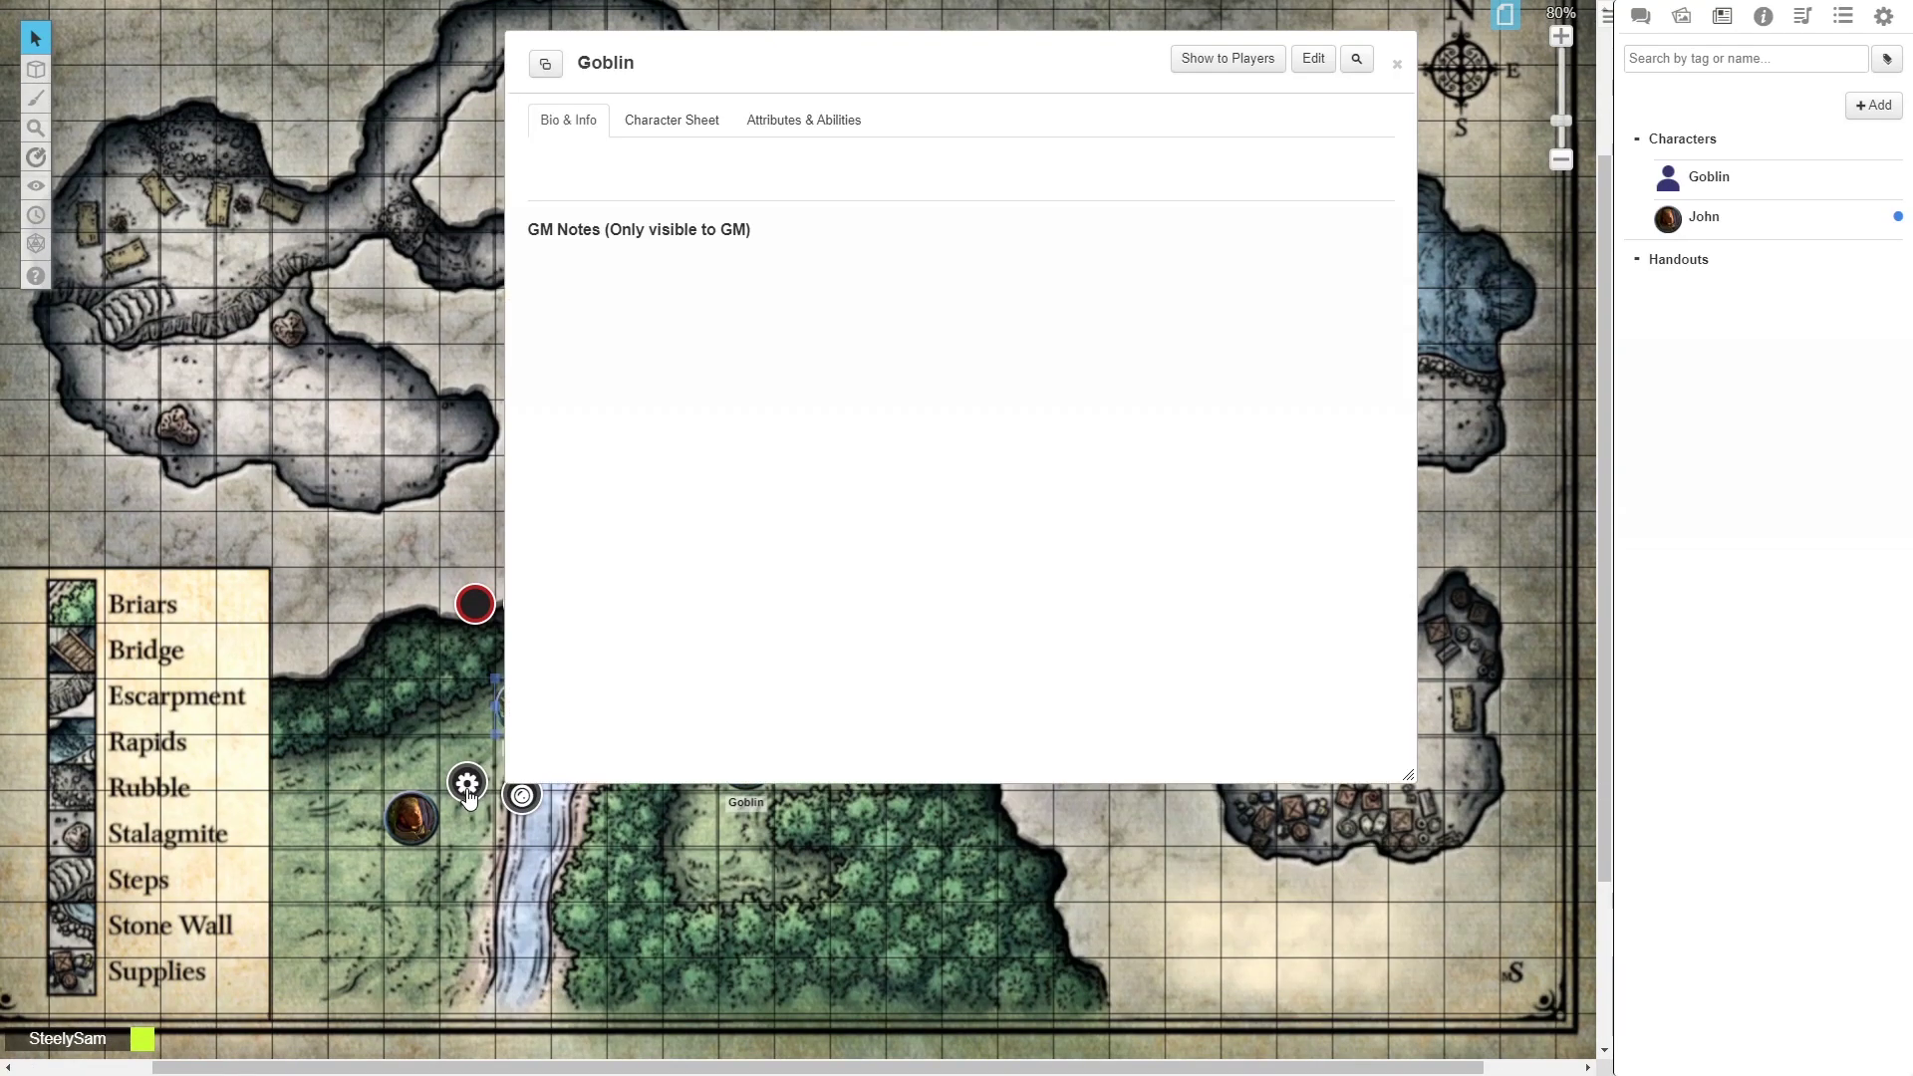
click(685, 122)
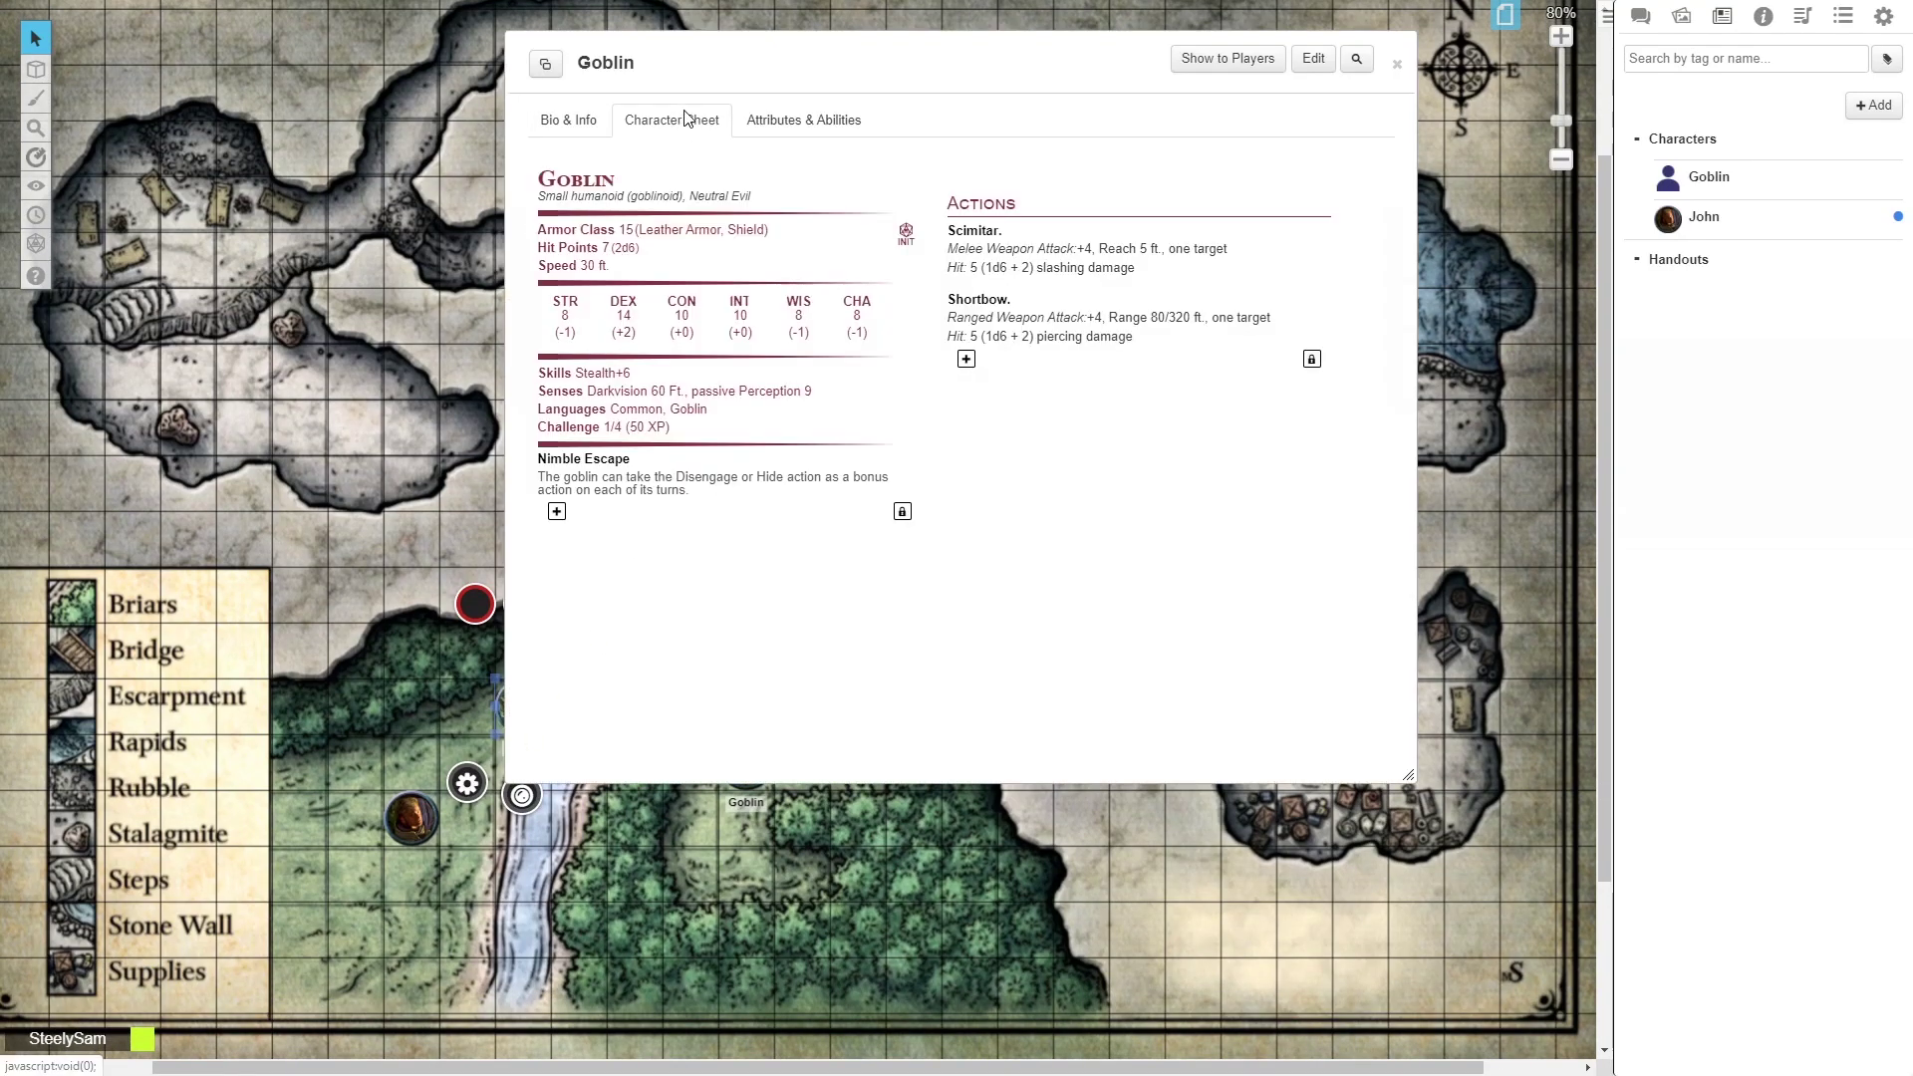
click(1641, 17)
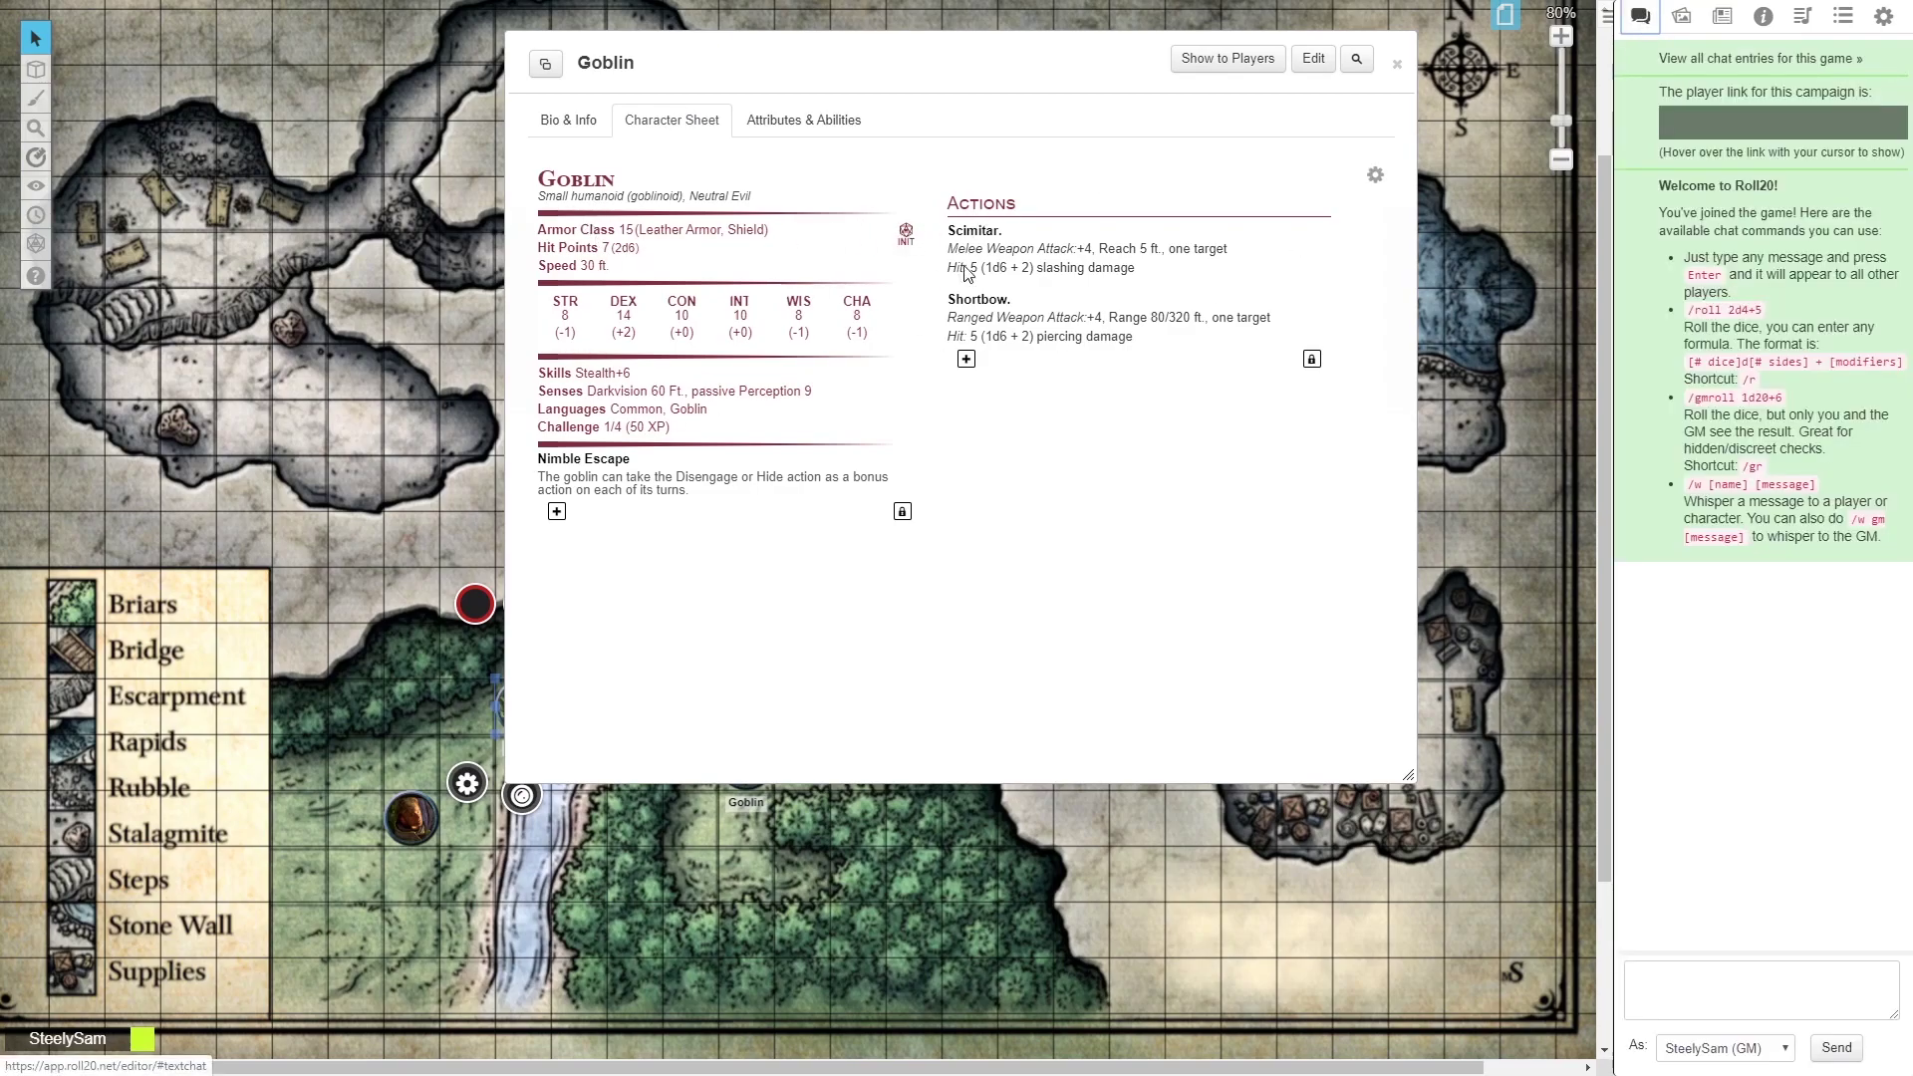
click(981, 240)
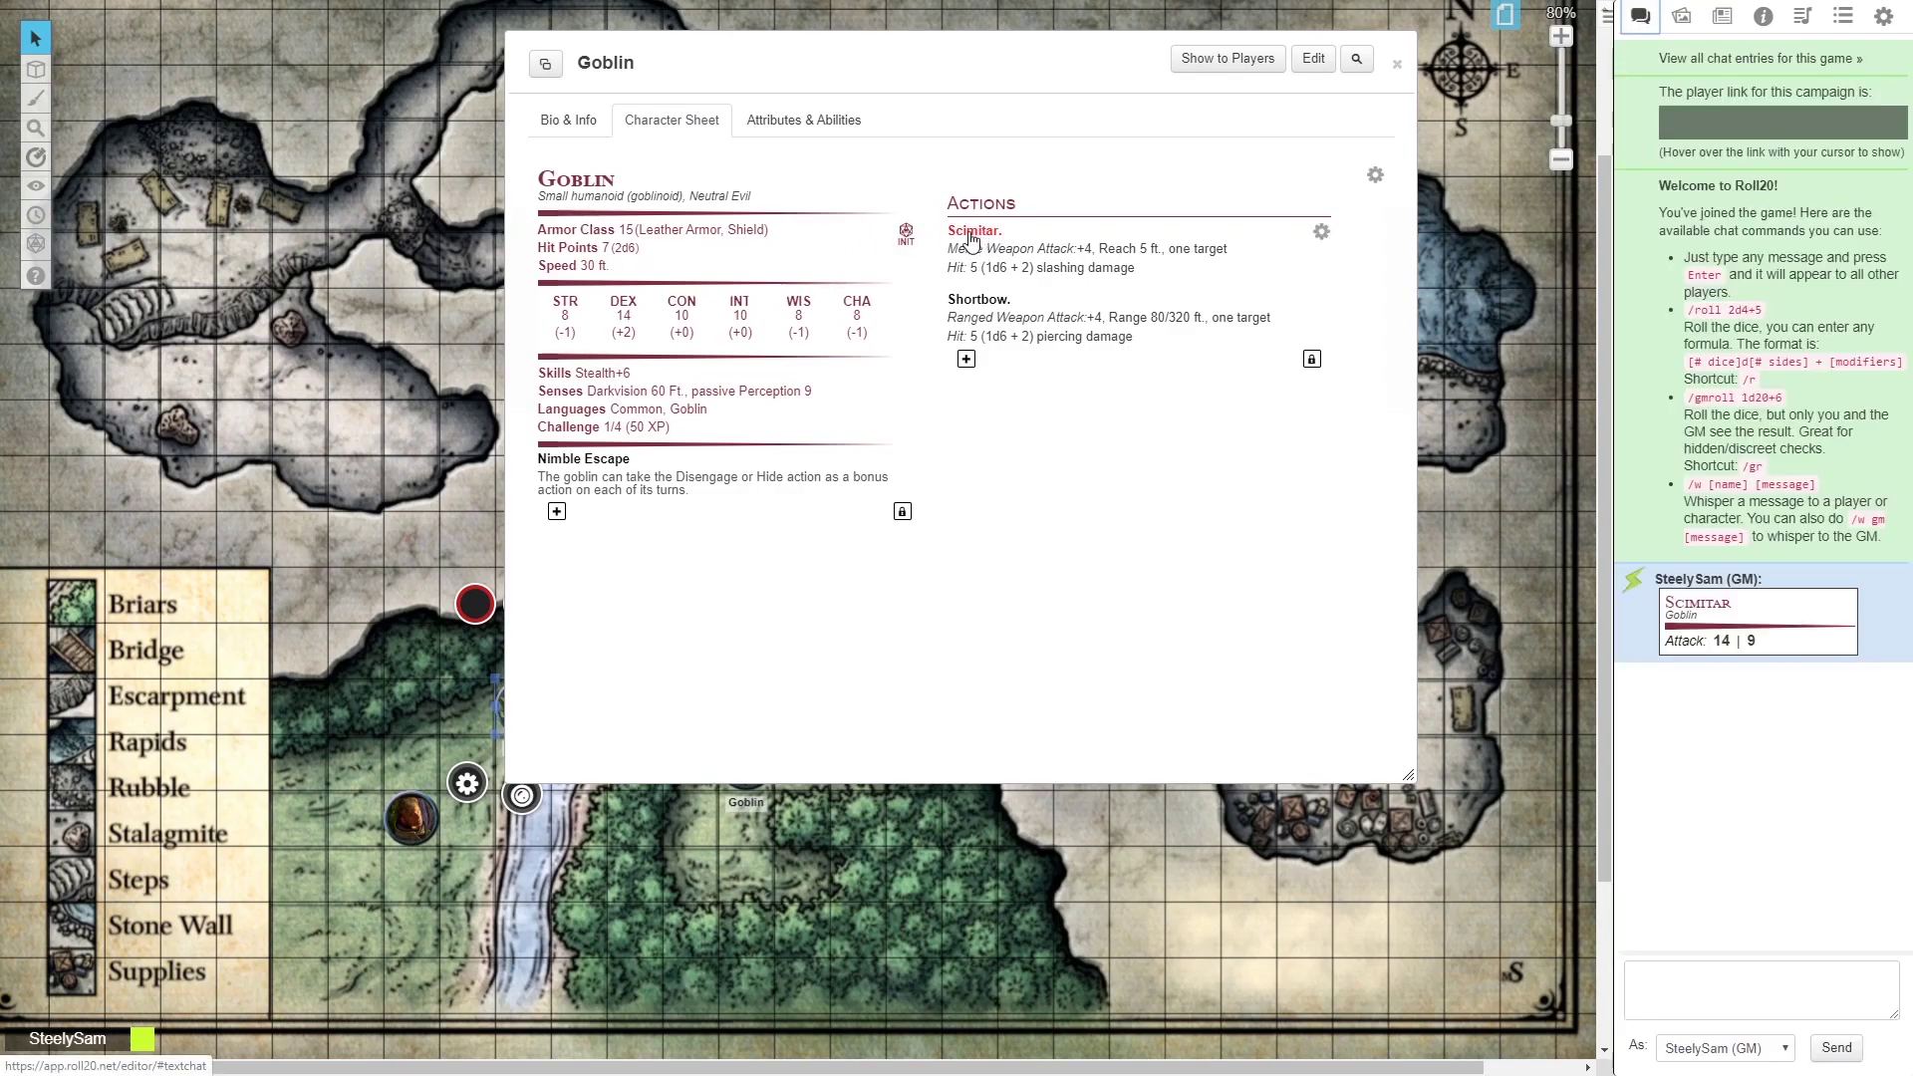
click(907, 239)
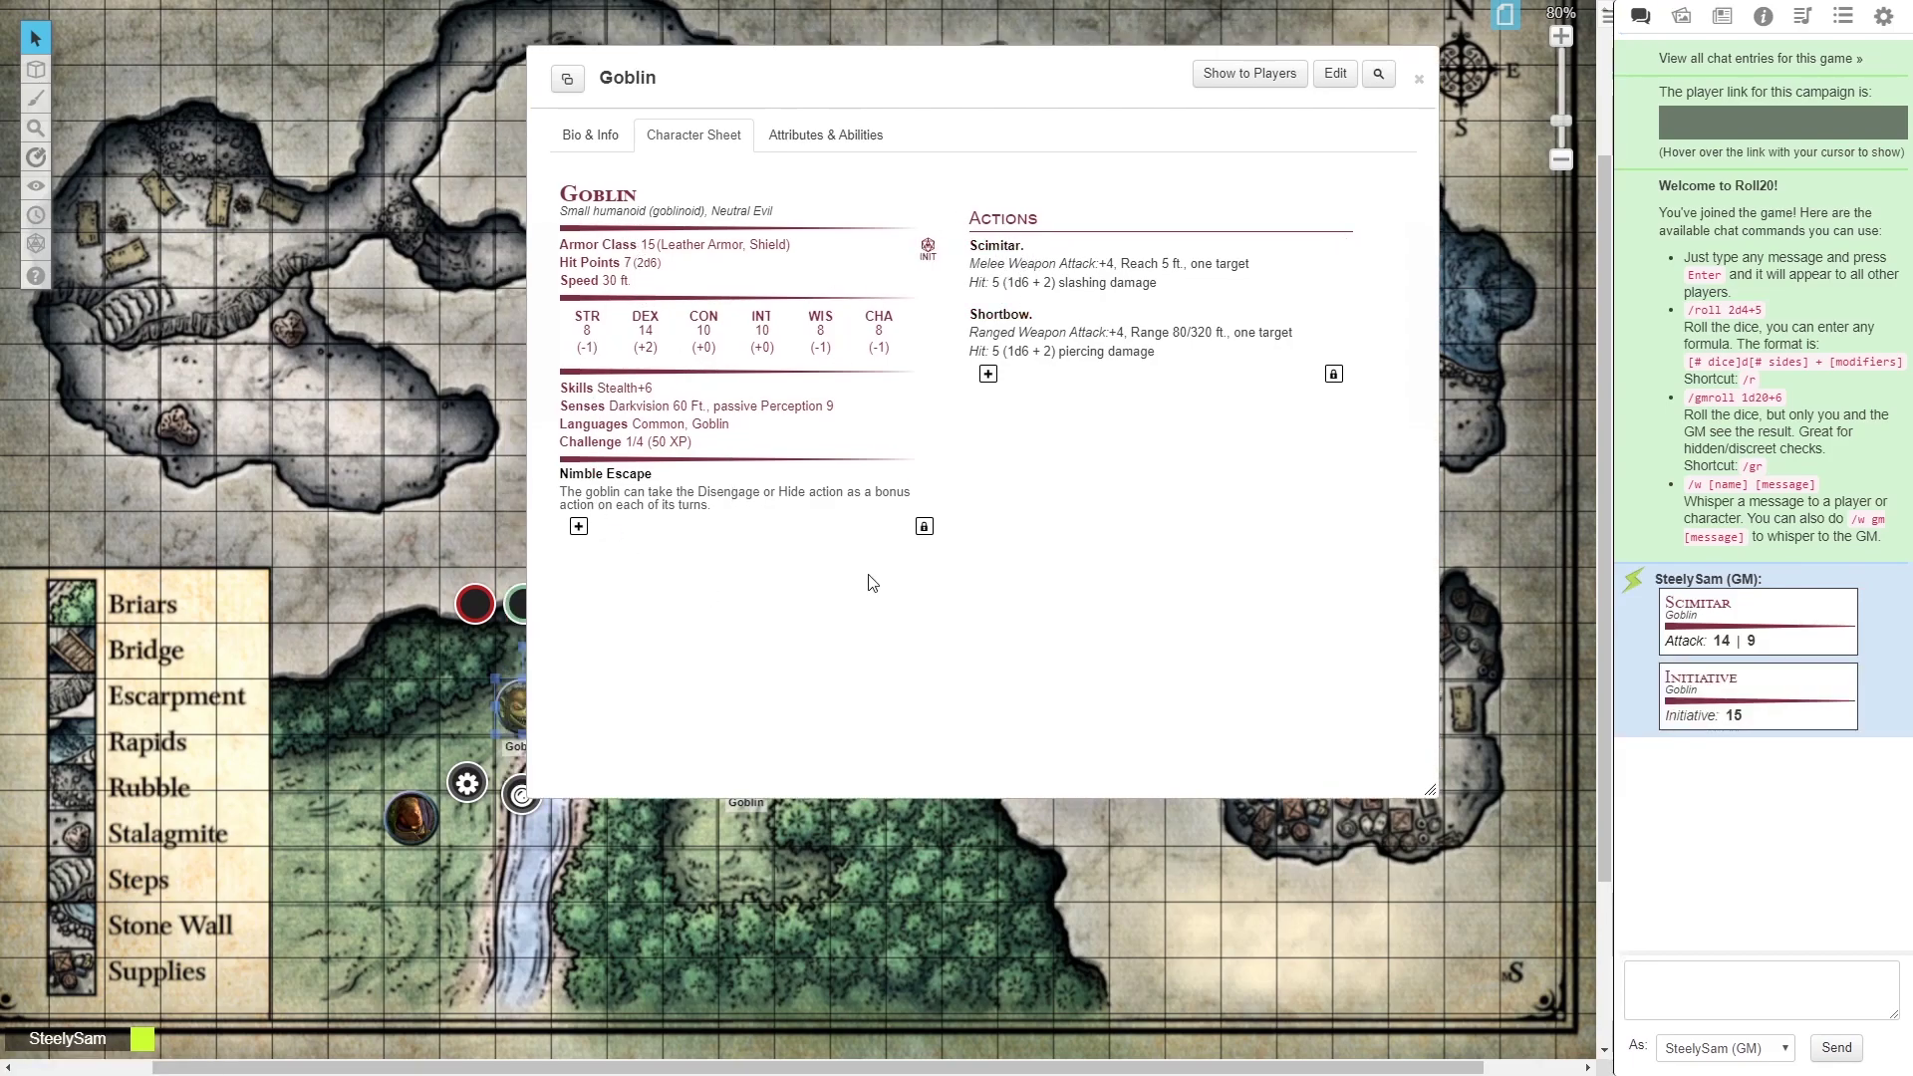
click(991, 317)
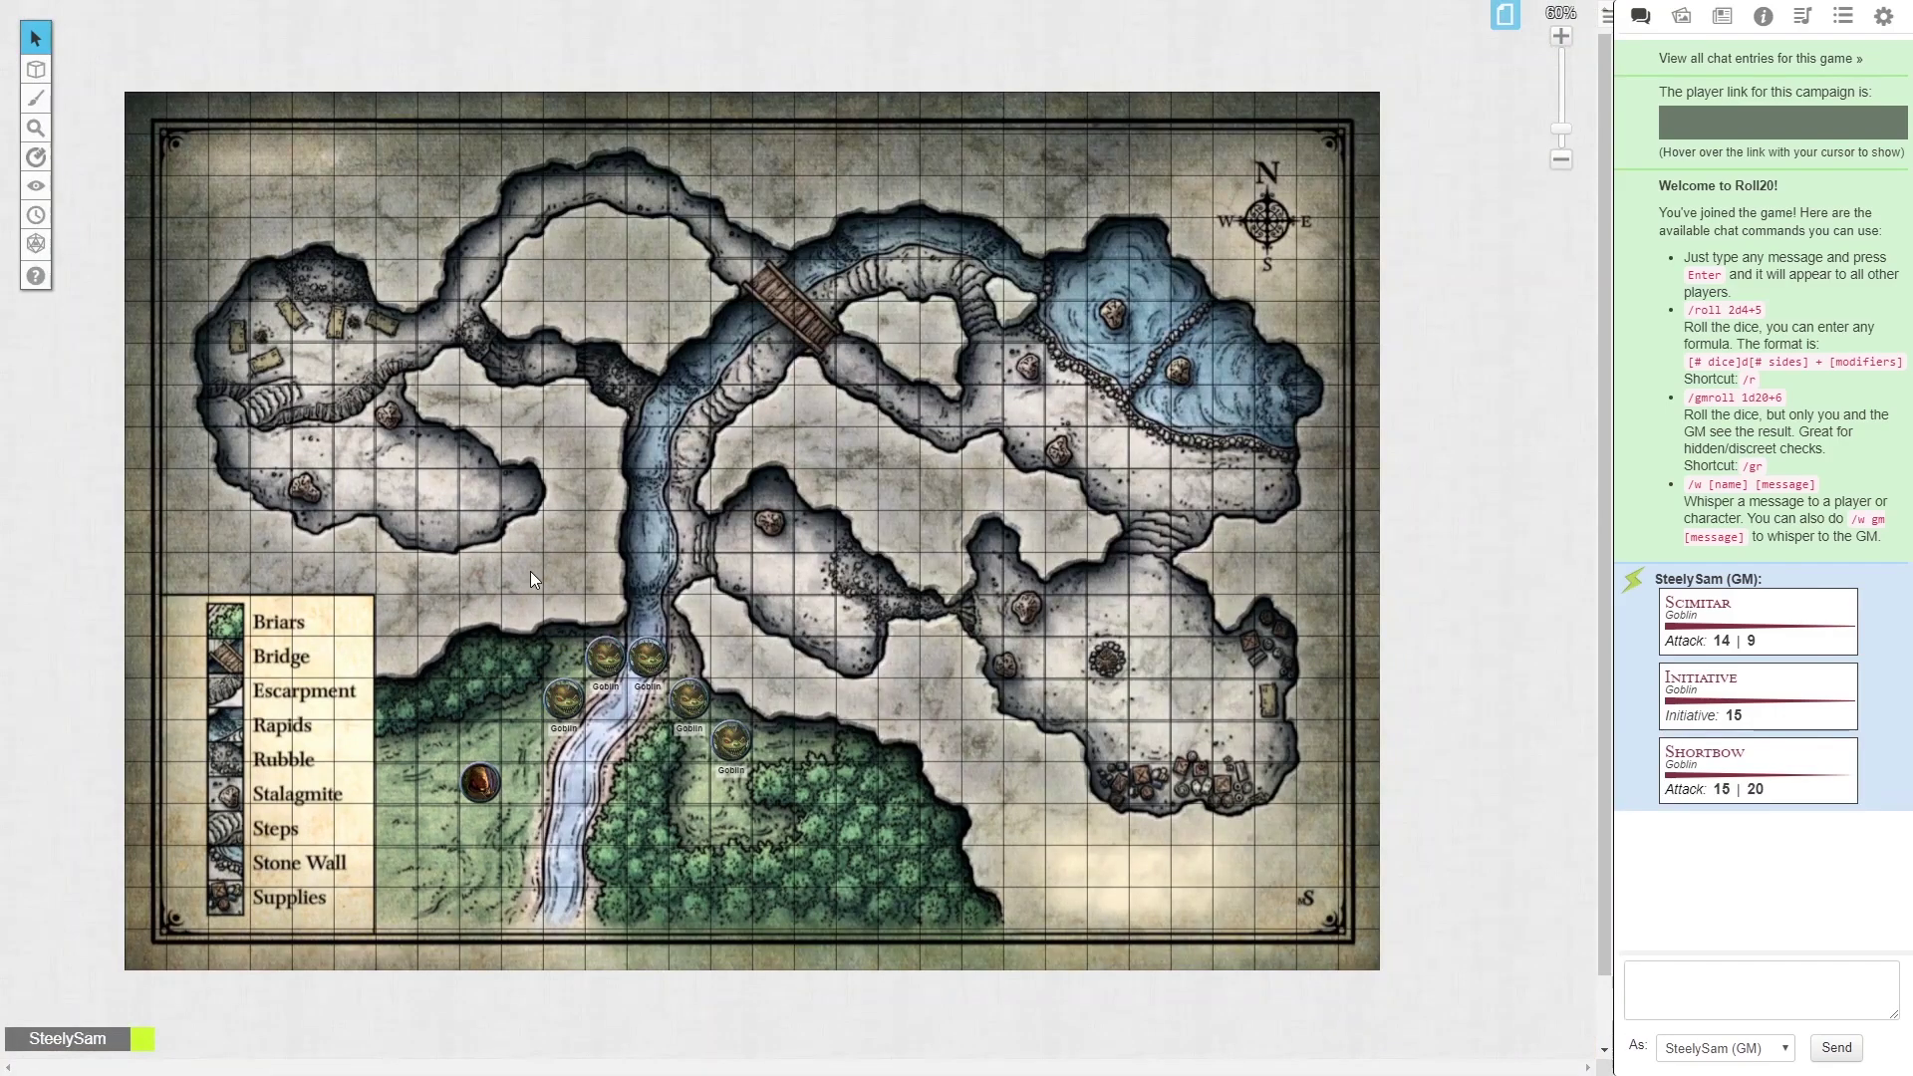
Show the Turn Order tracker, place it beside the map's eastern edge and clear all its turns
click(36, 215)
drag(143, 605, 1479, 381)
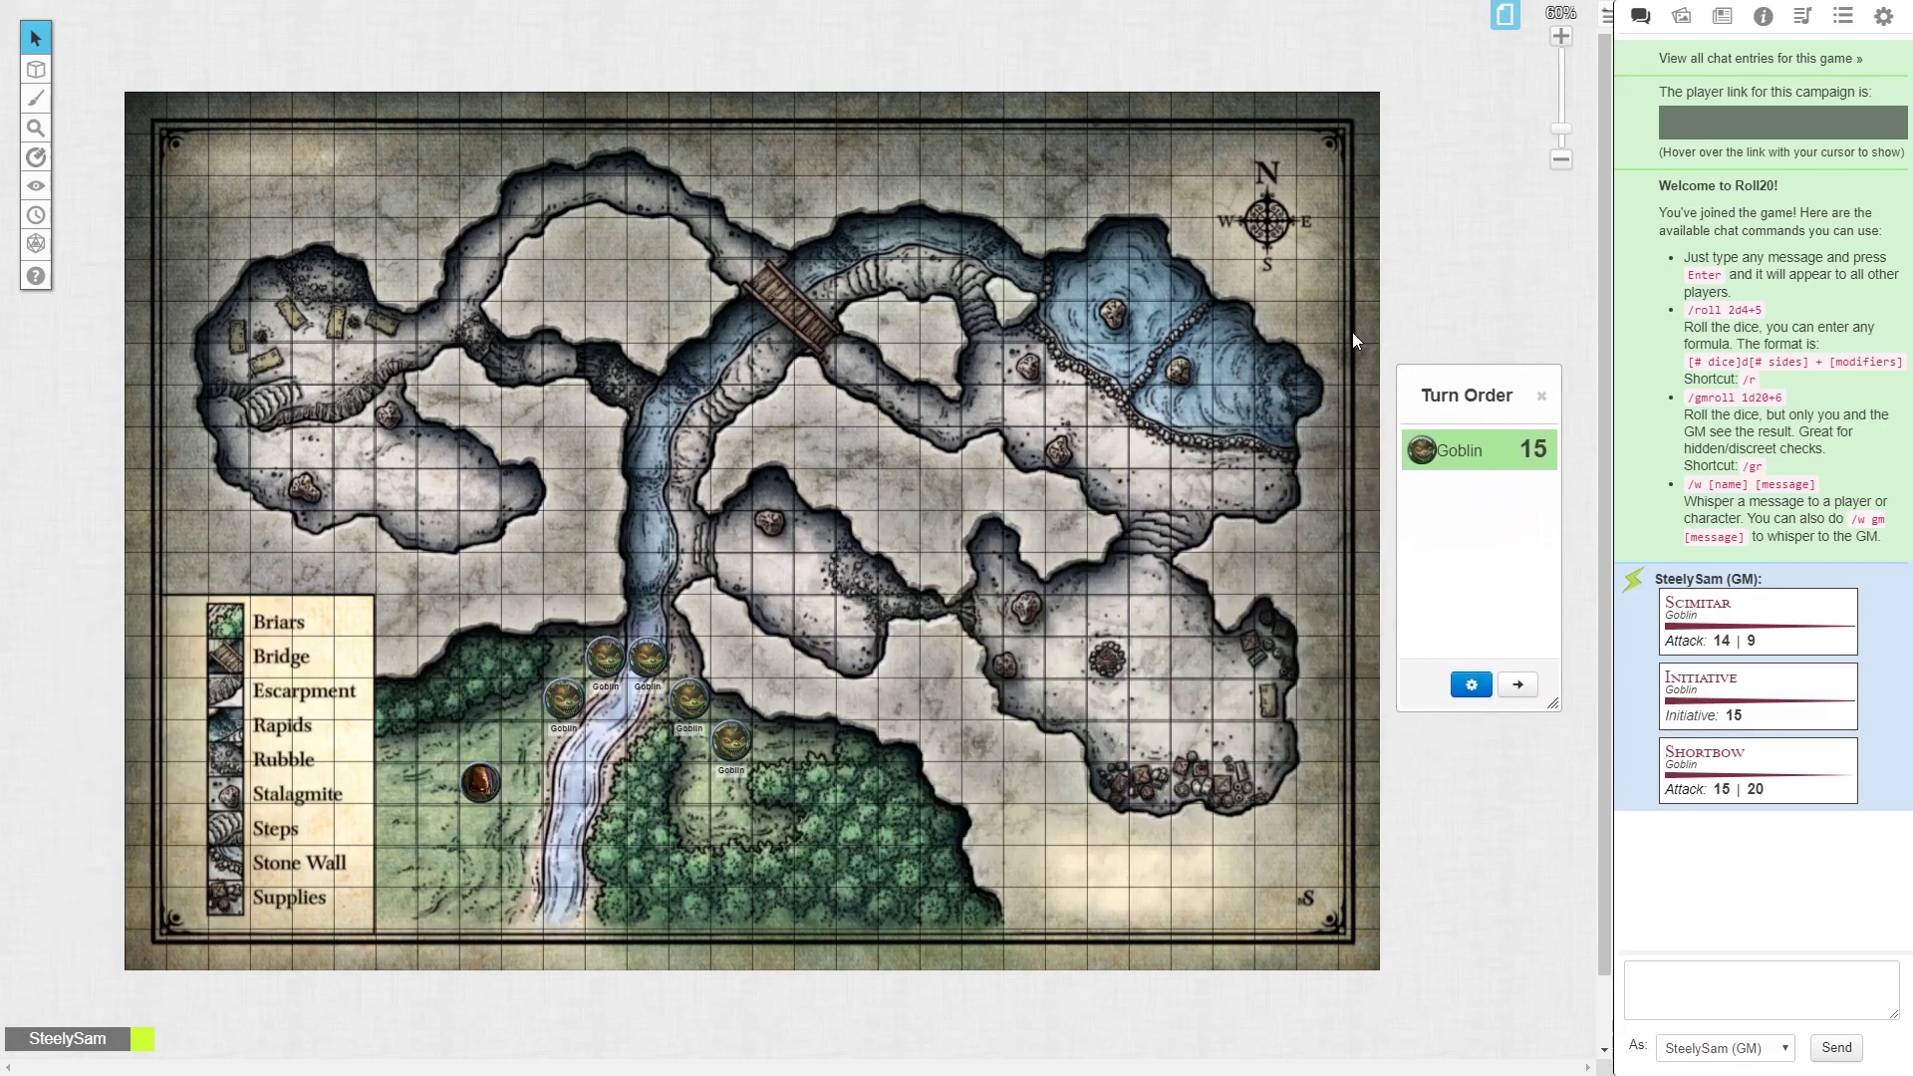
click(1471, 684)
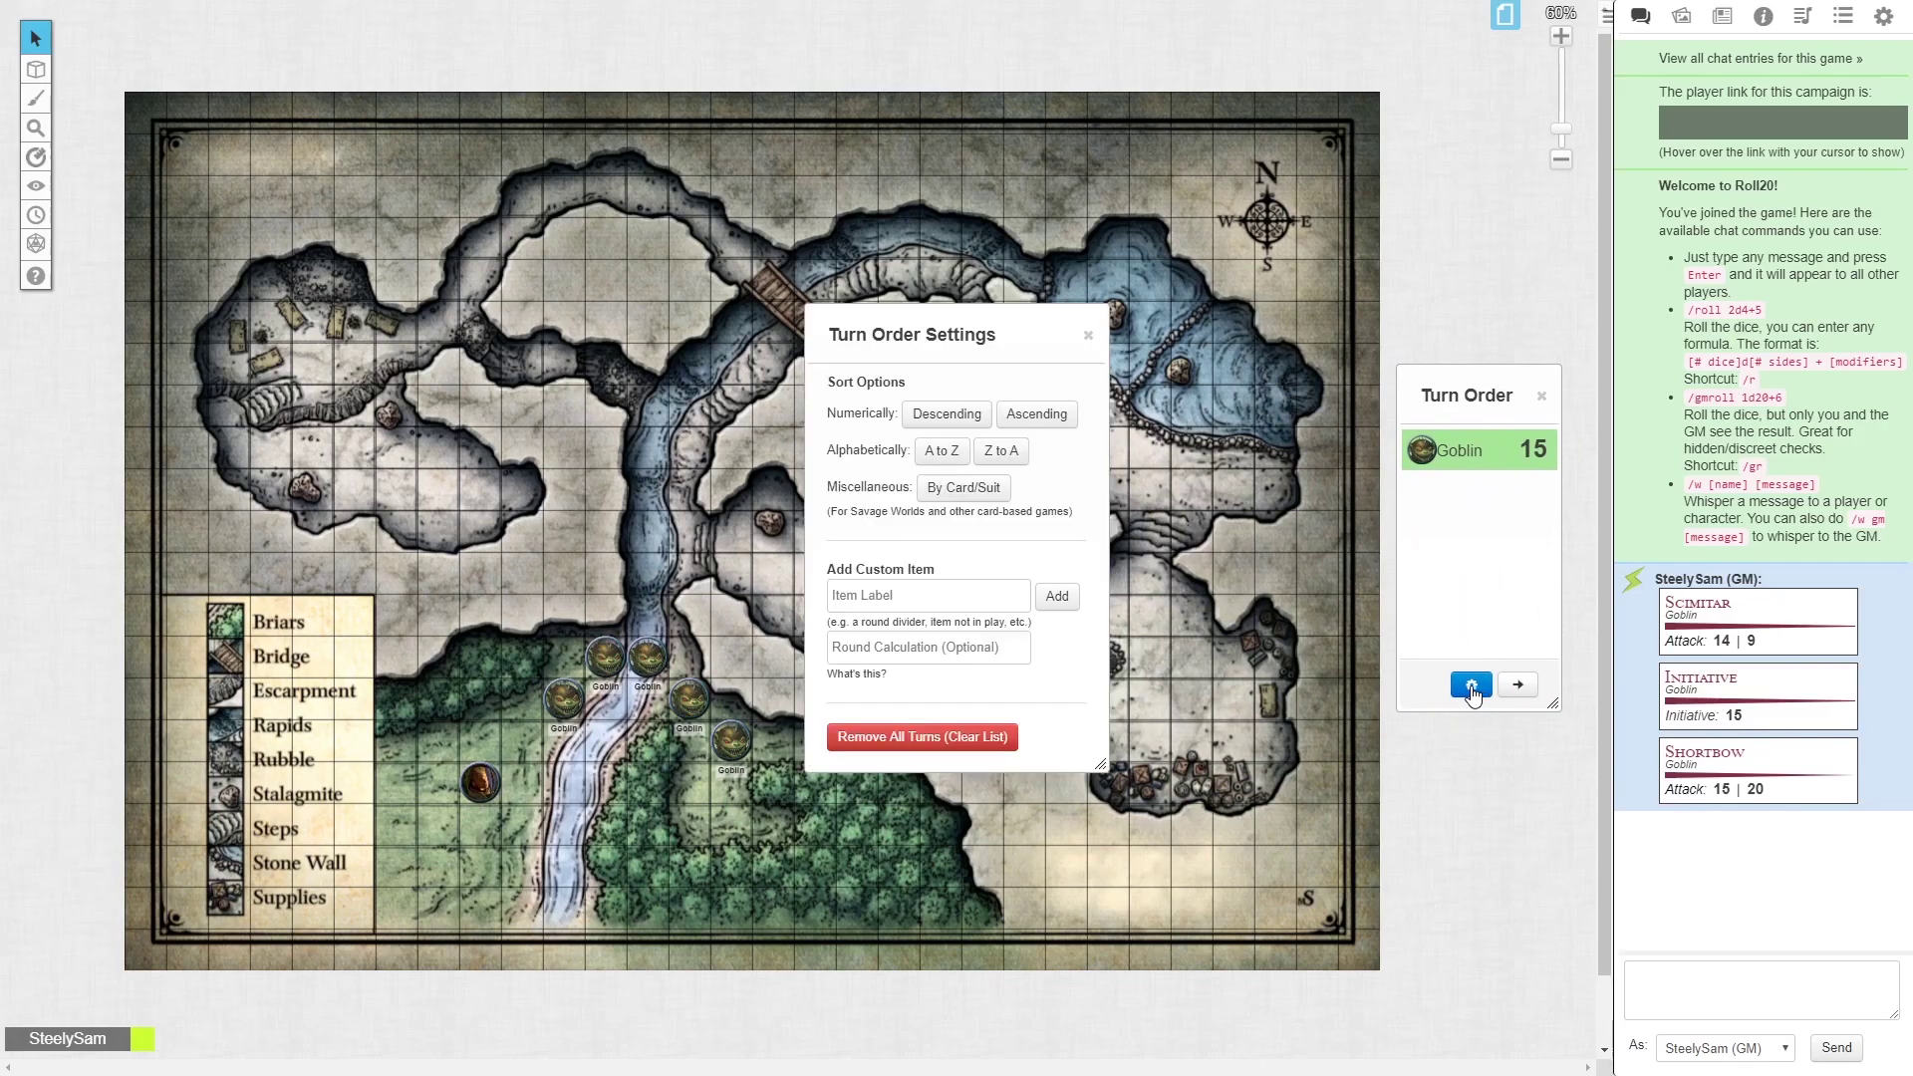
click(921, 736)
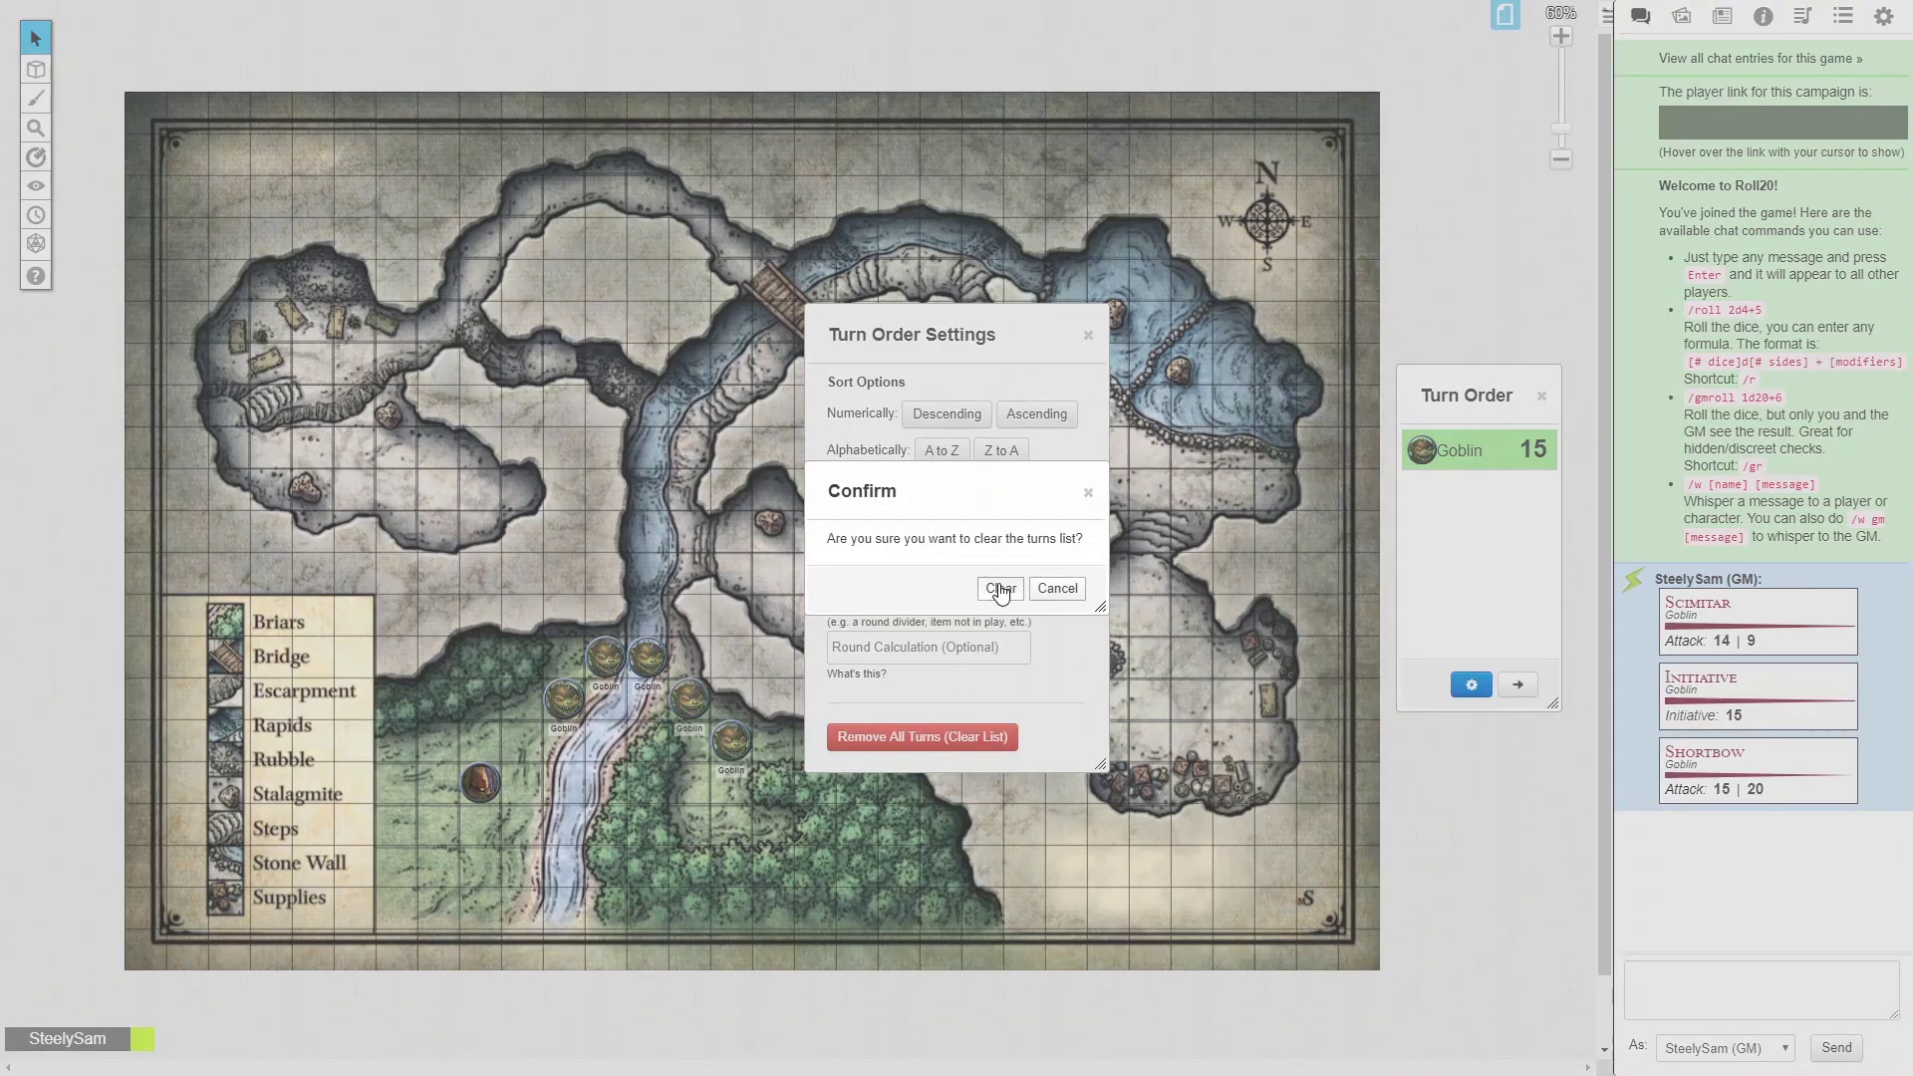
click(999, 589)
click(1088, 334)
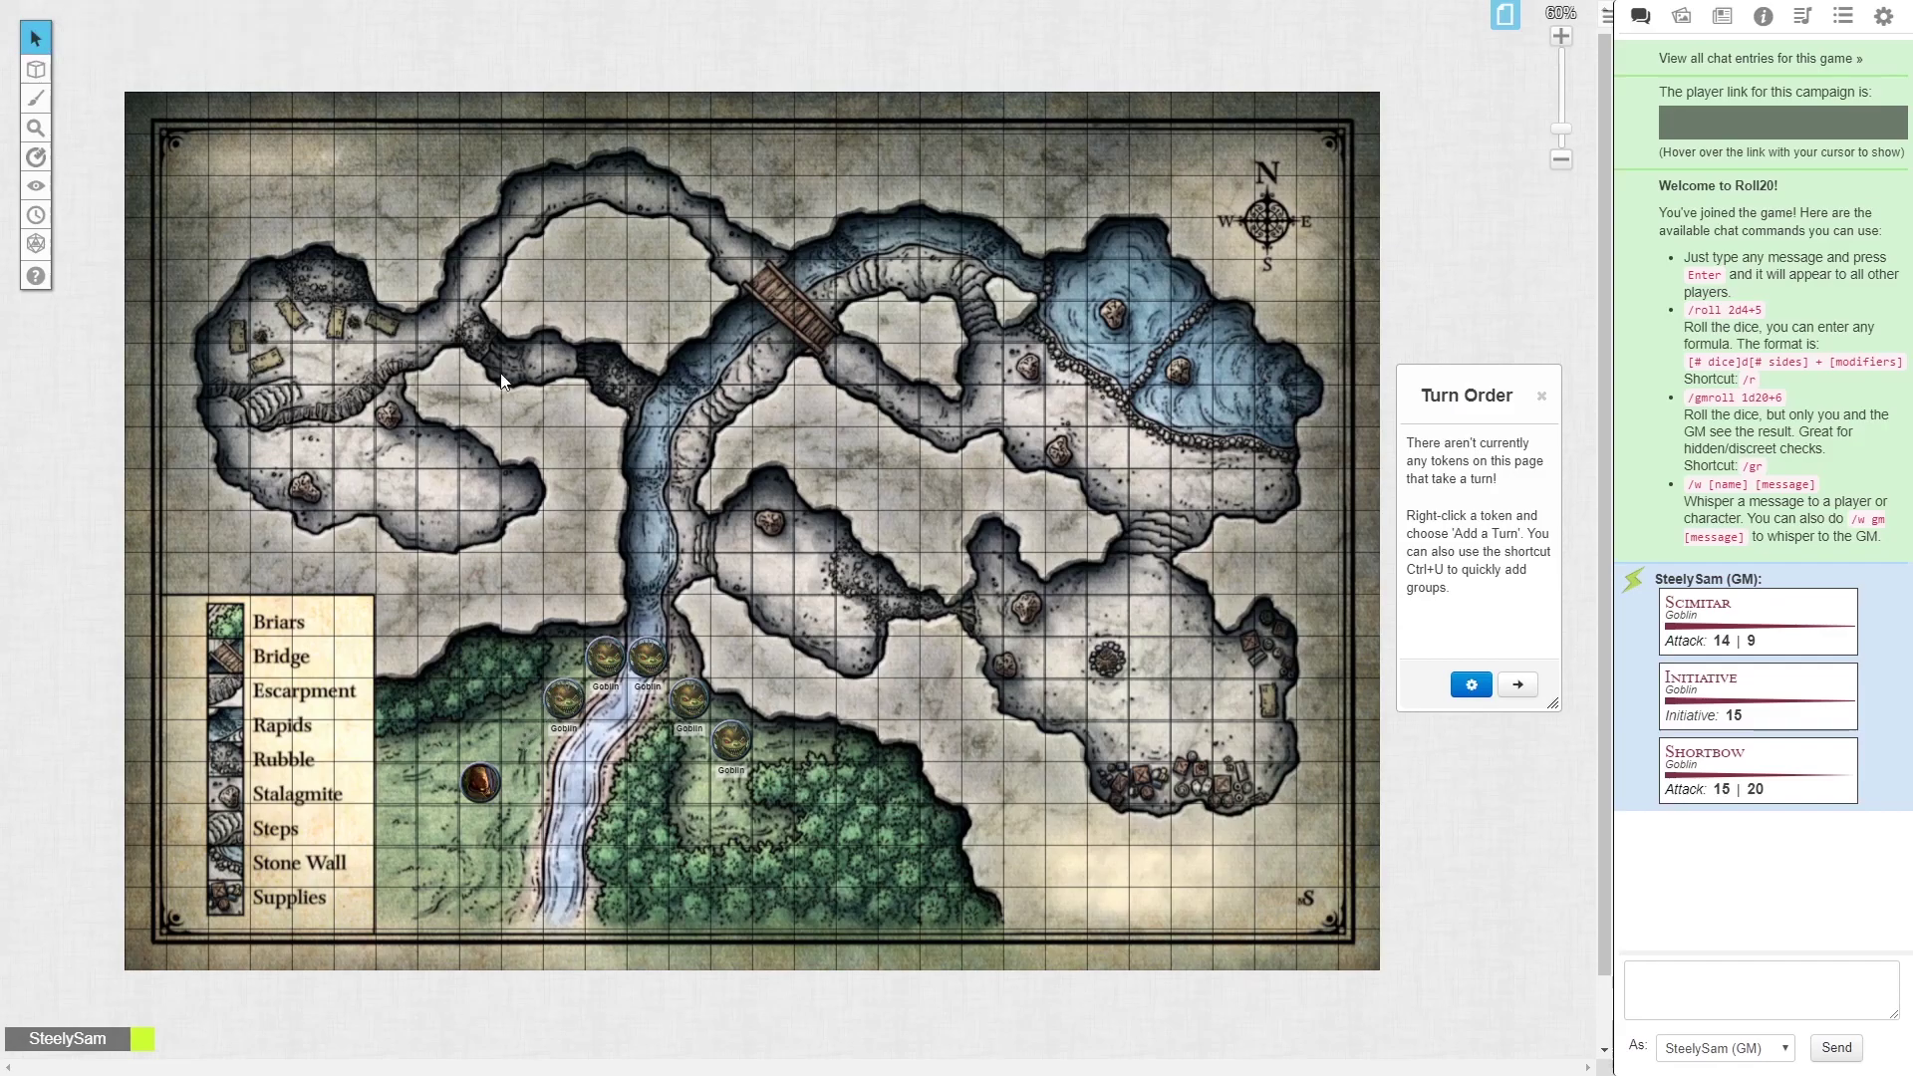
Roll initiative from the Goblin sheet without a selected token, and again with the token in the eastern clearing selected
click(567, 702)
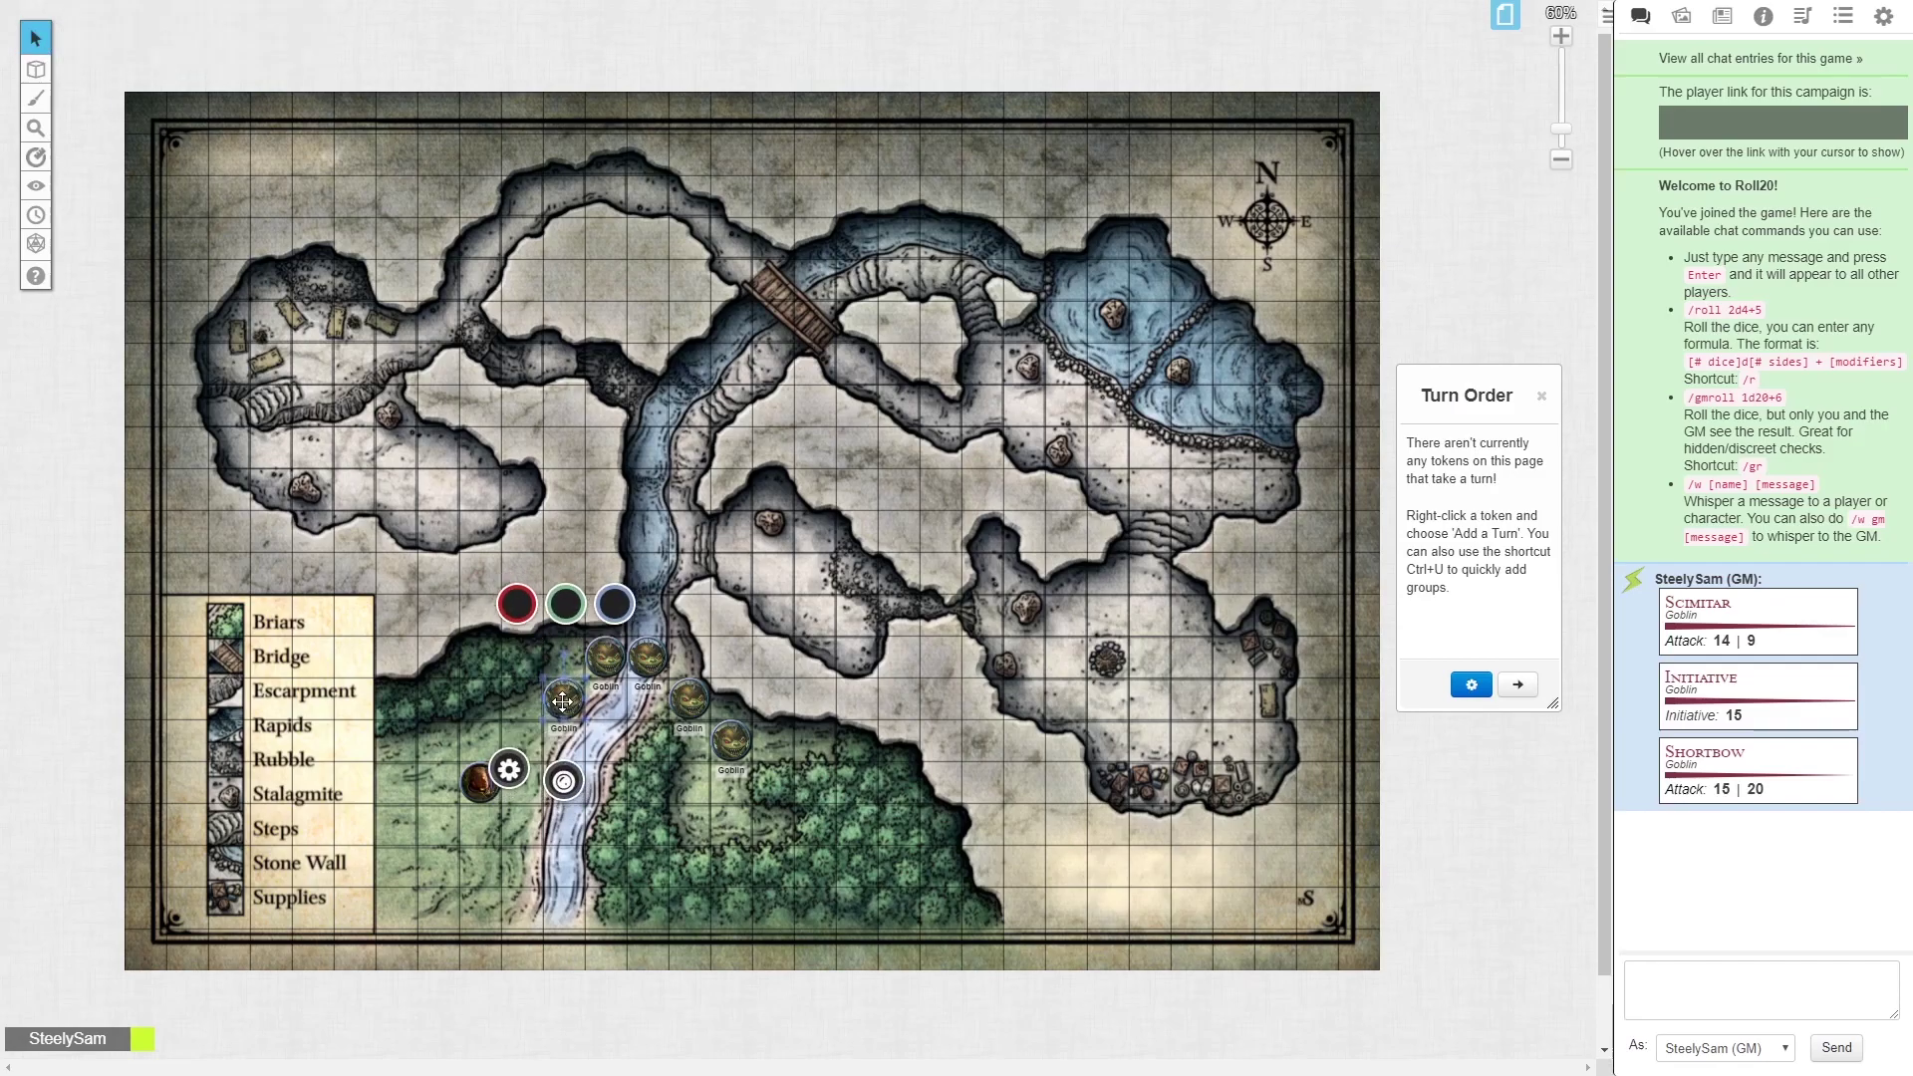
double_click(569, 701)
drag(890, 72, 1153, 101)
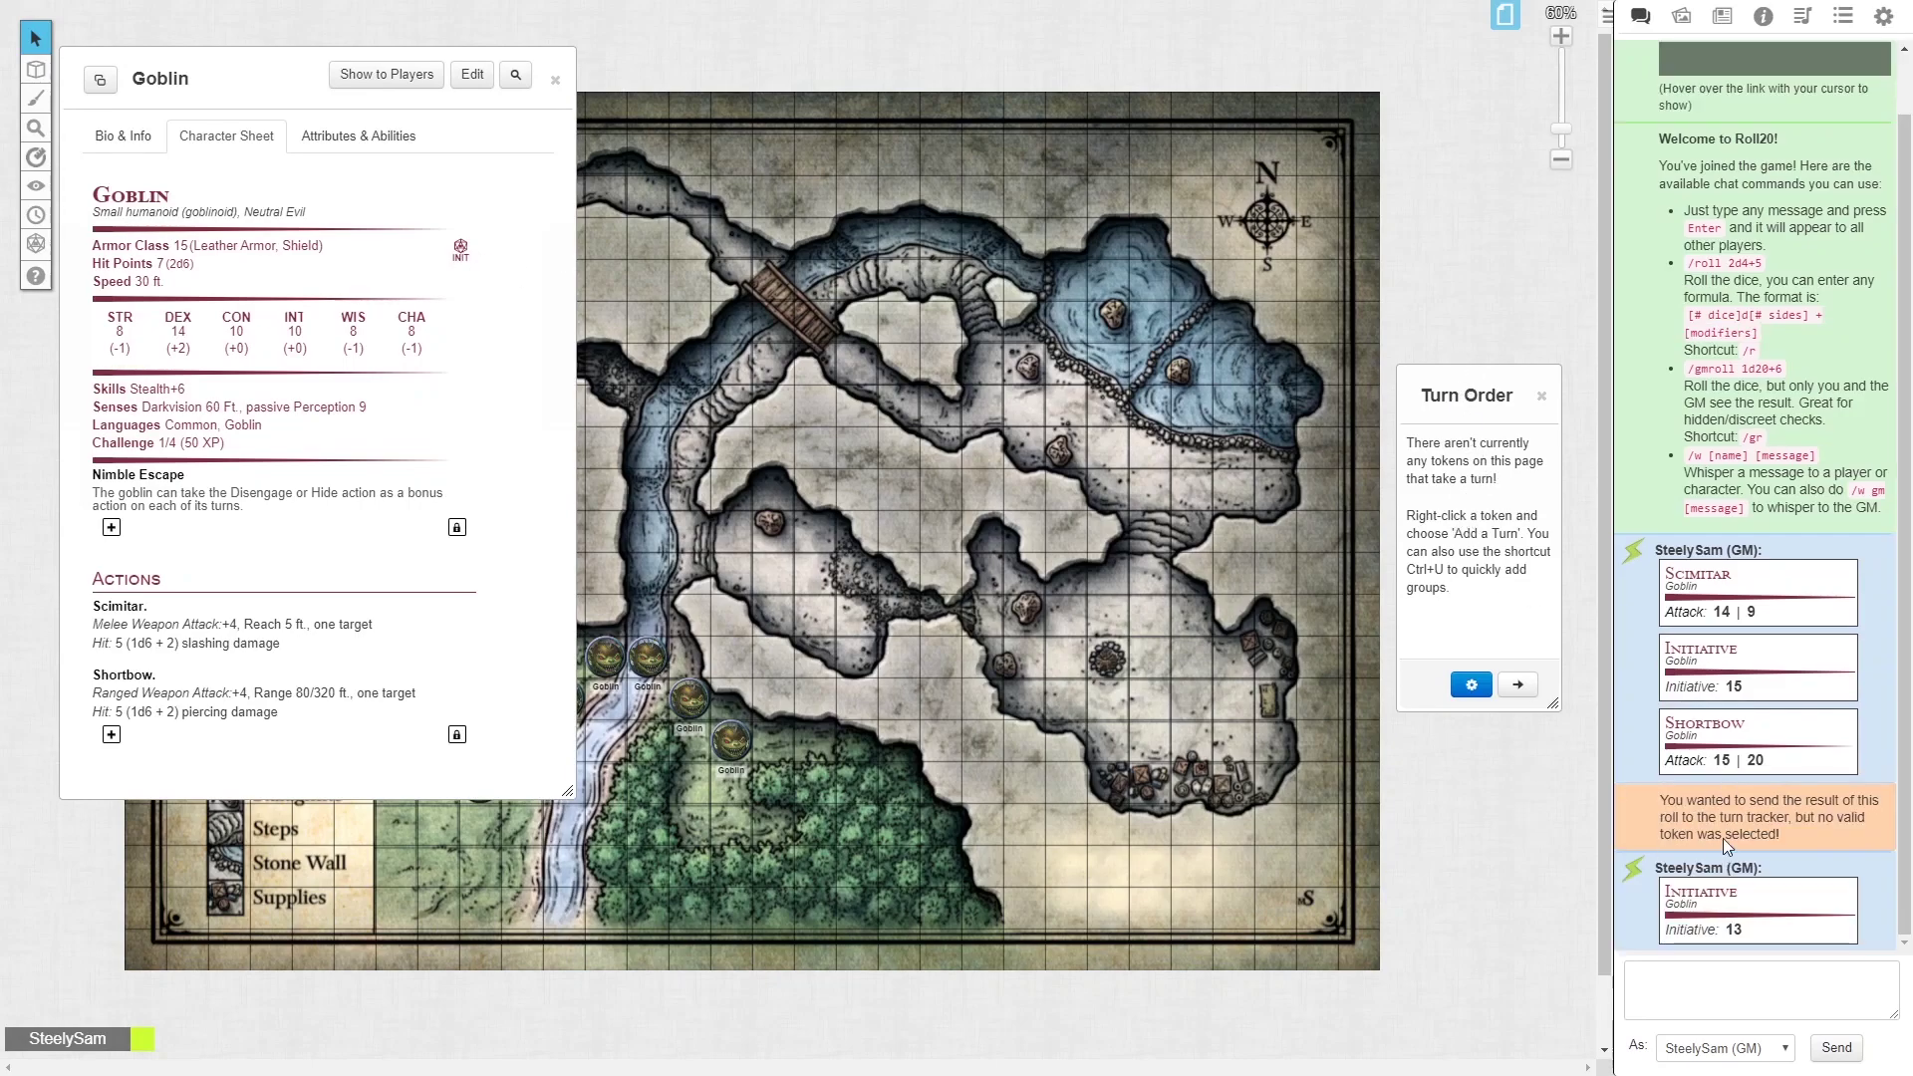
drag(1694, 801, 1815, 851)
click(1817, 835)
click(734, 734)
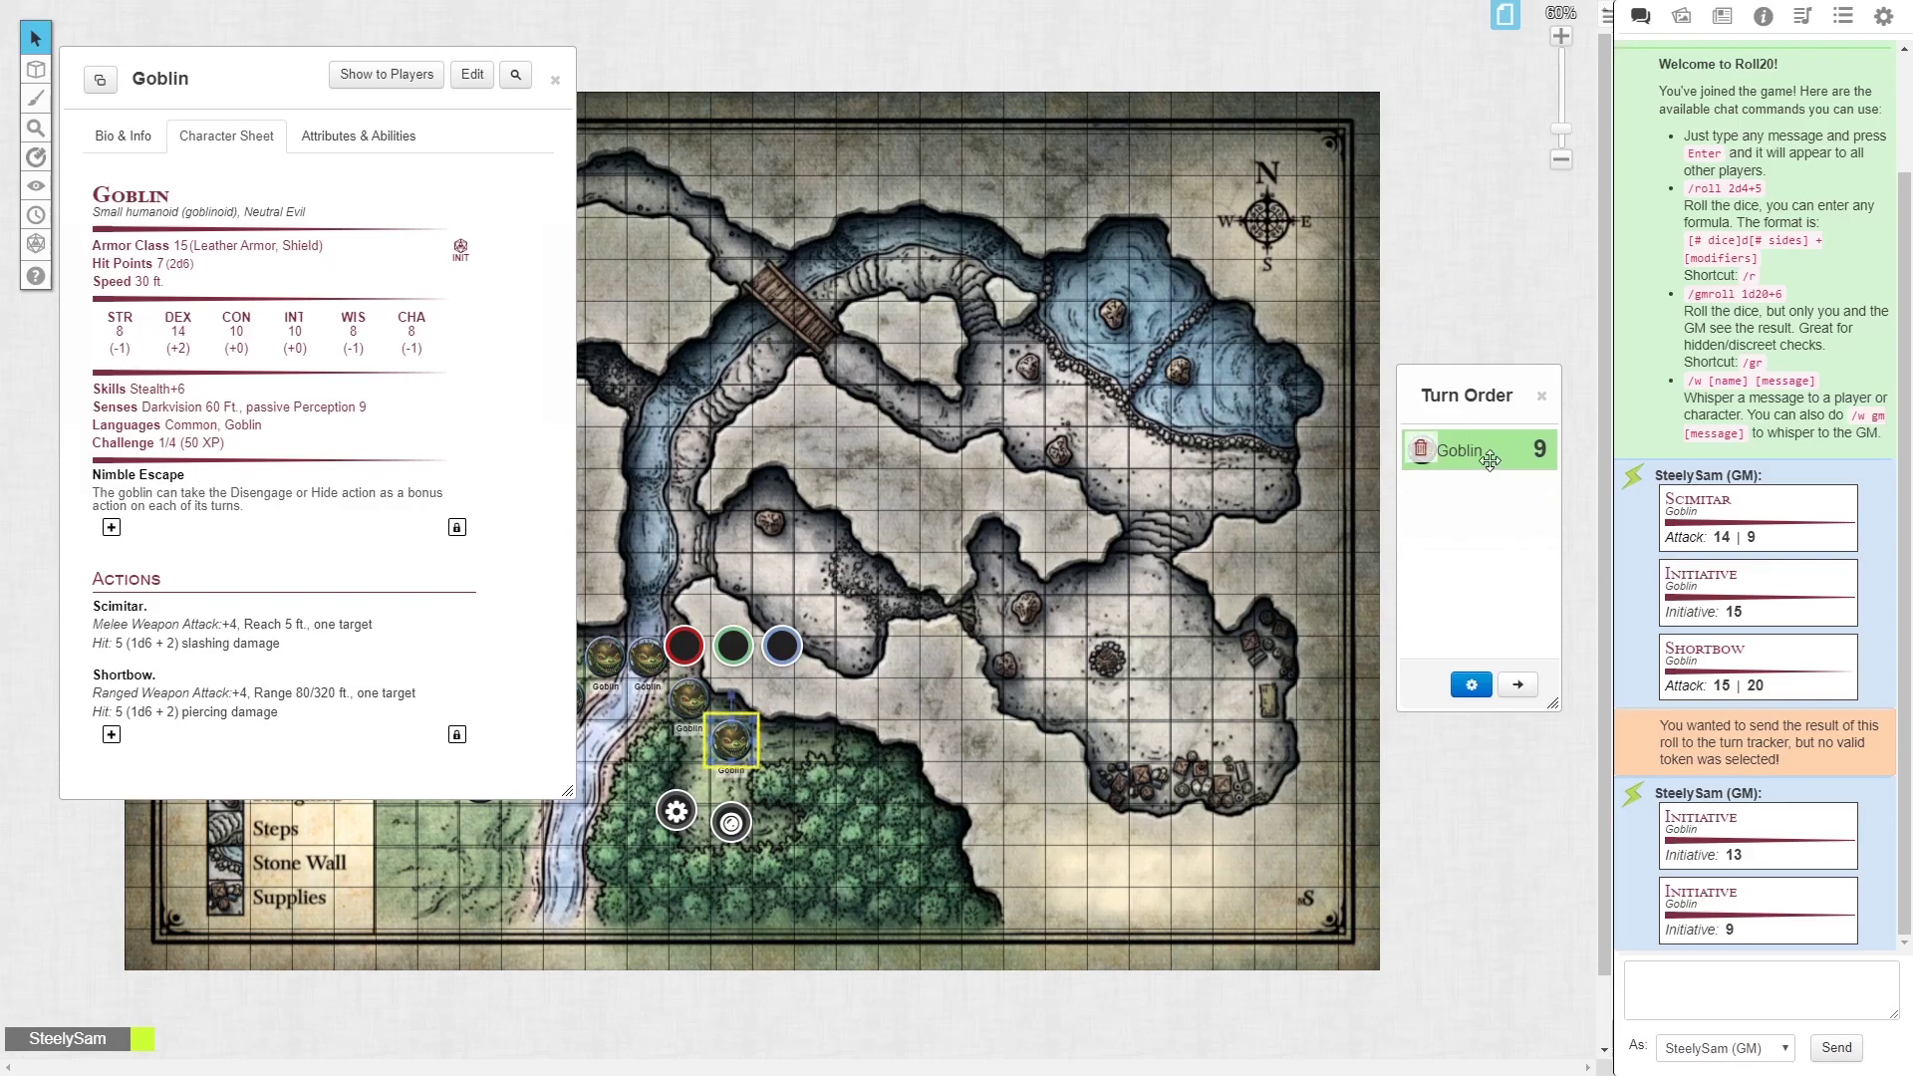
click(793, 514)
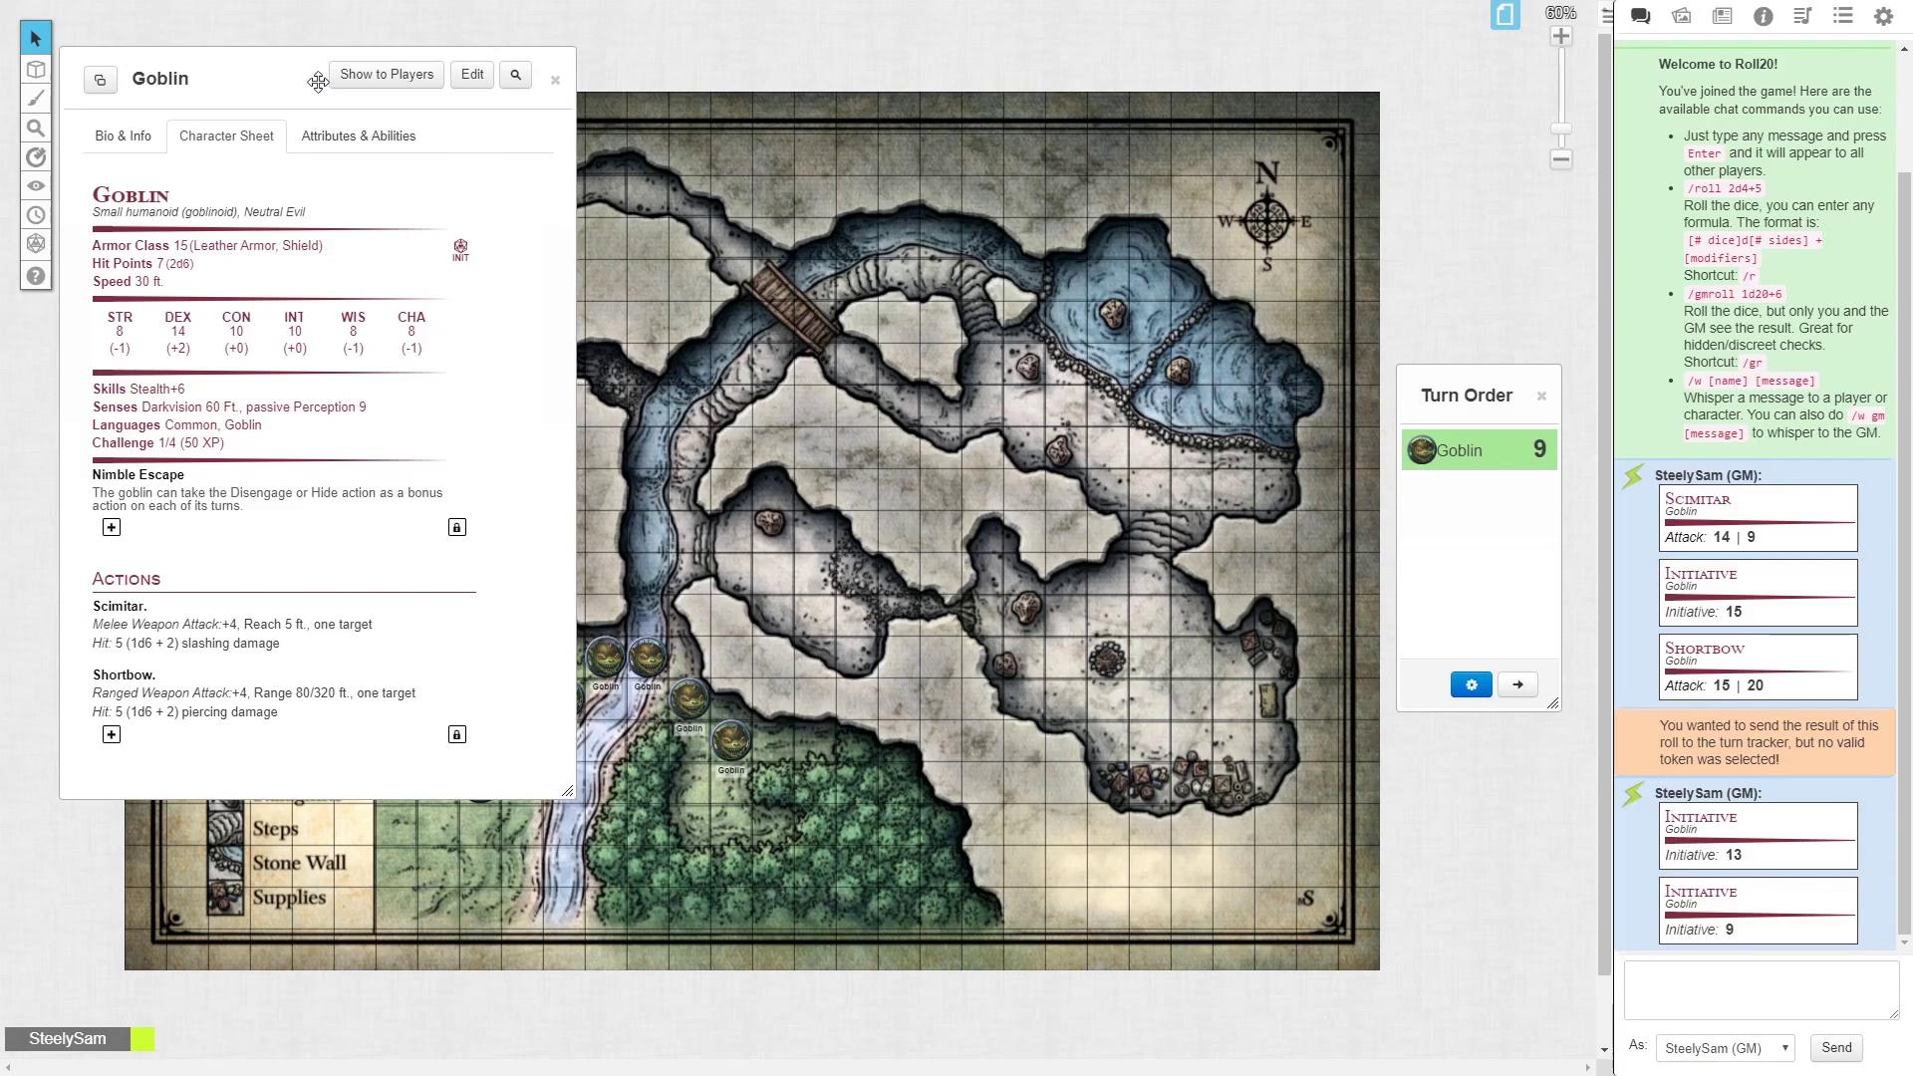
drag(318, 82, 1132, 84)
click(1275, 251)
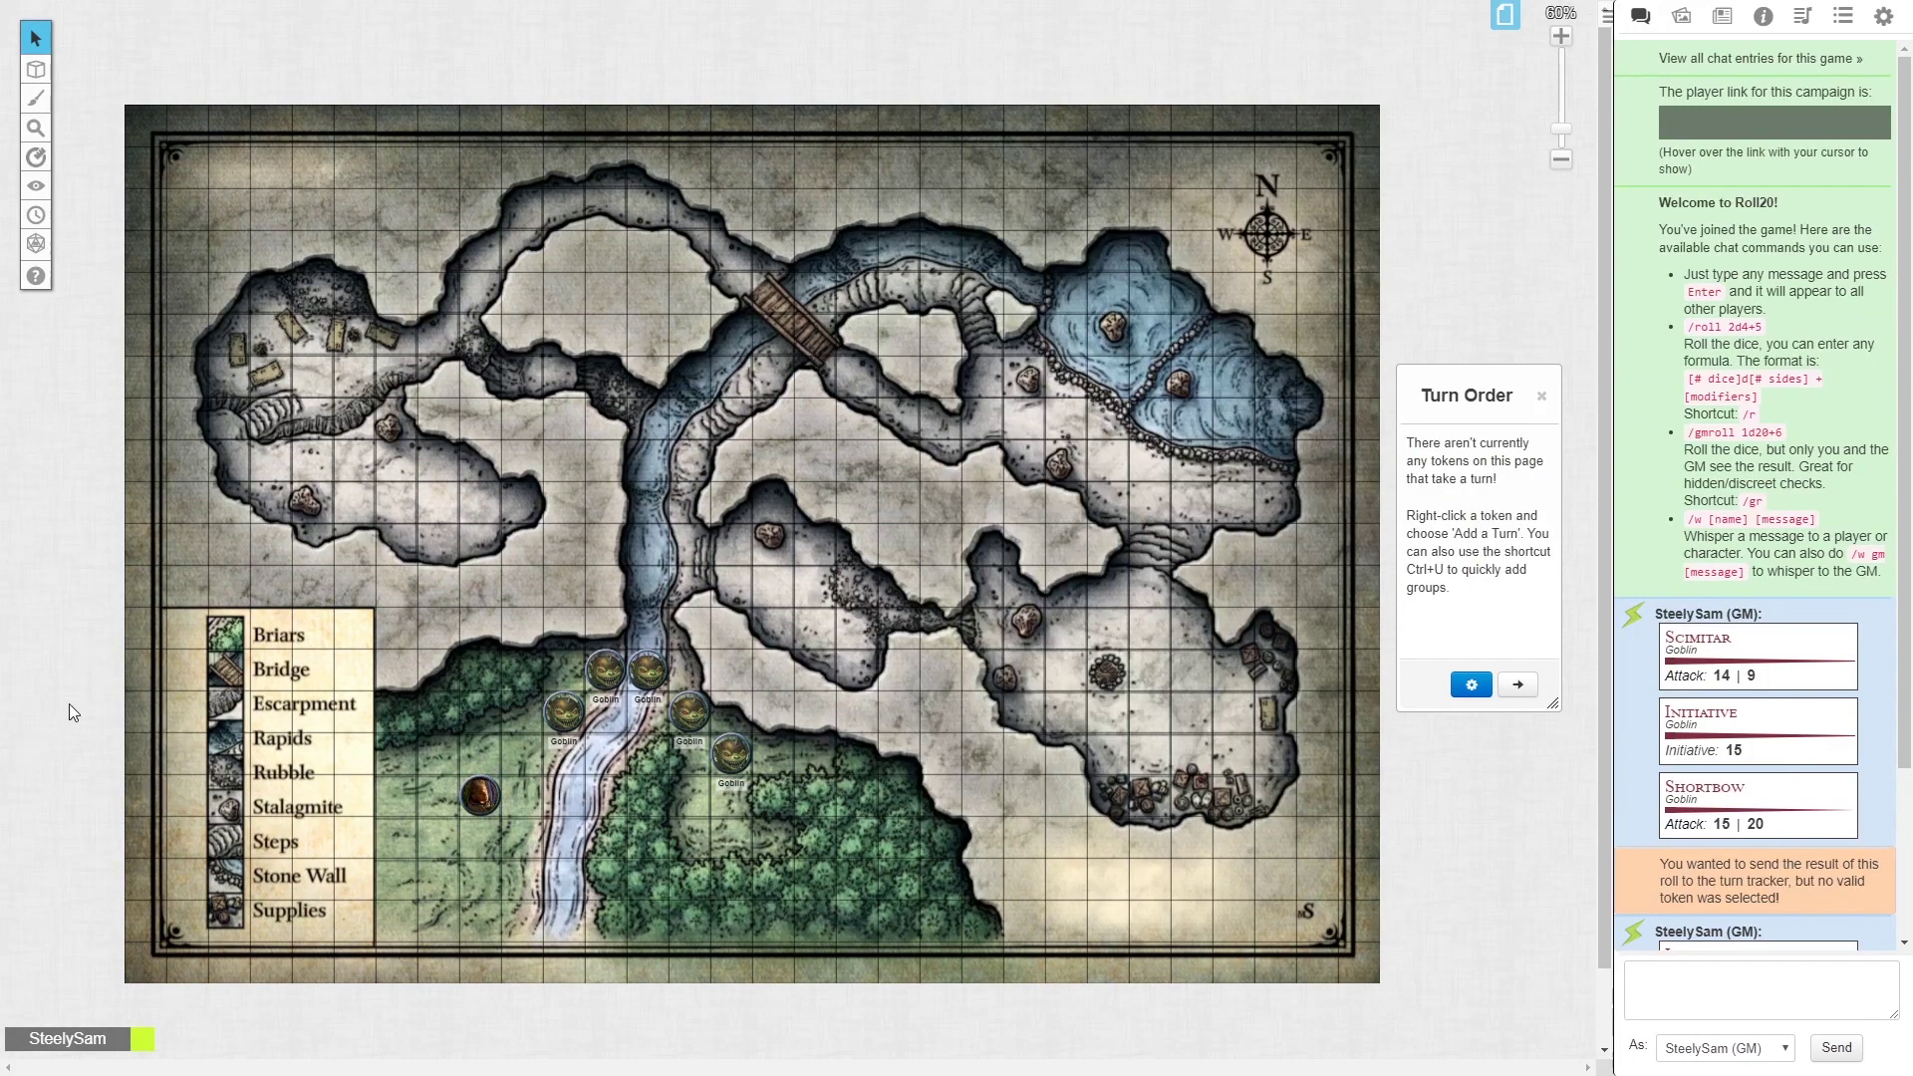
Mark a fog area over the western caves with Hide Areas and turn on Fog of War for the page
mouse_move(36, 187)
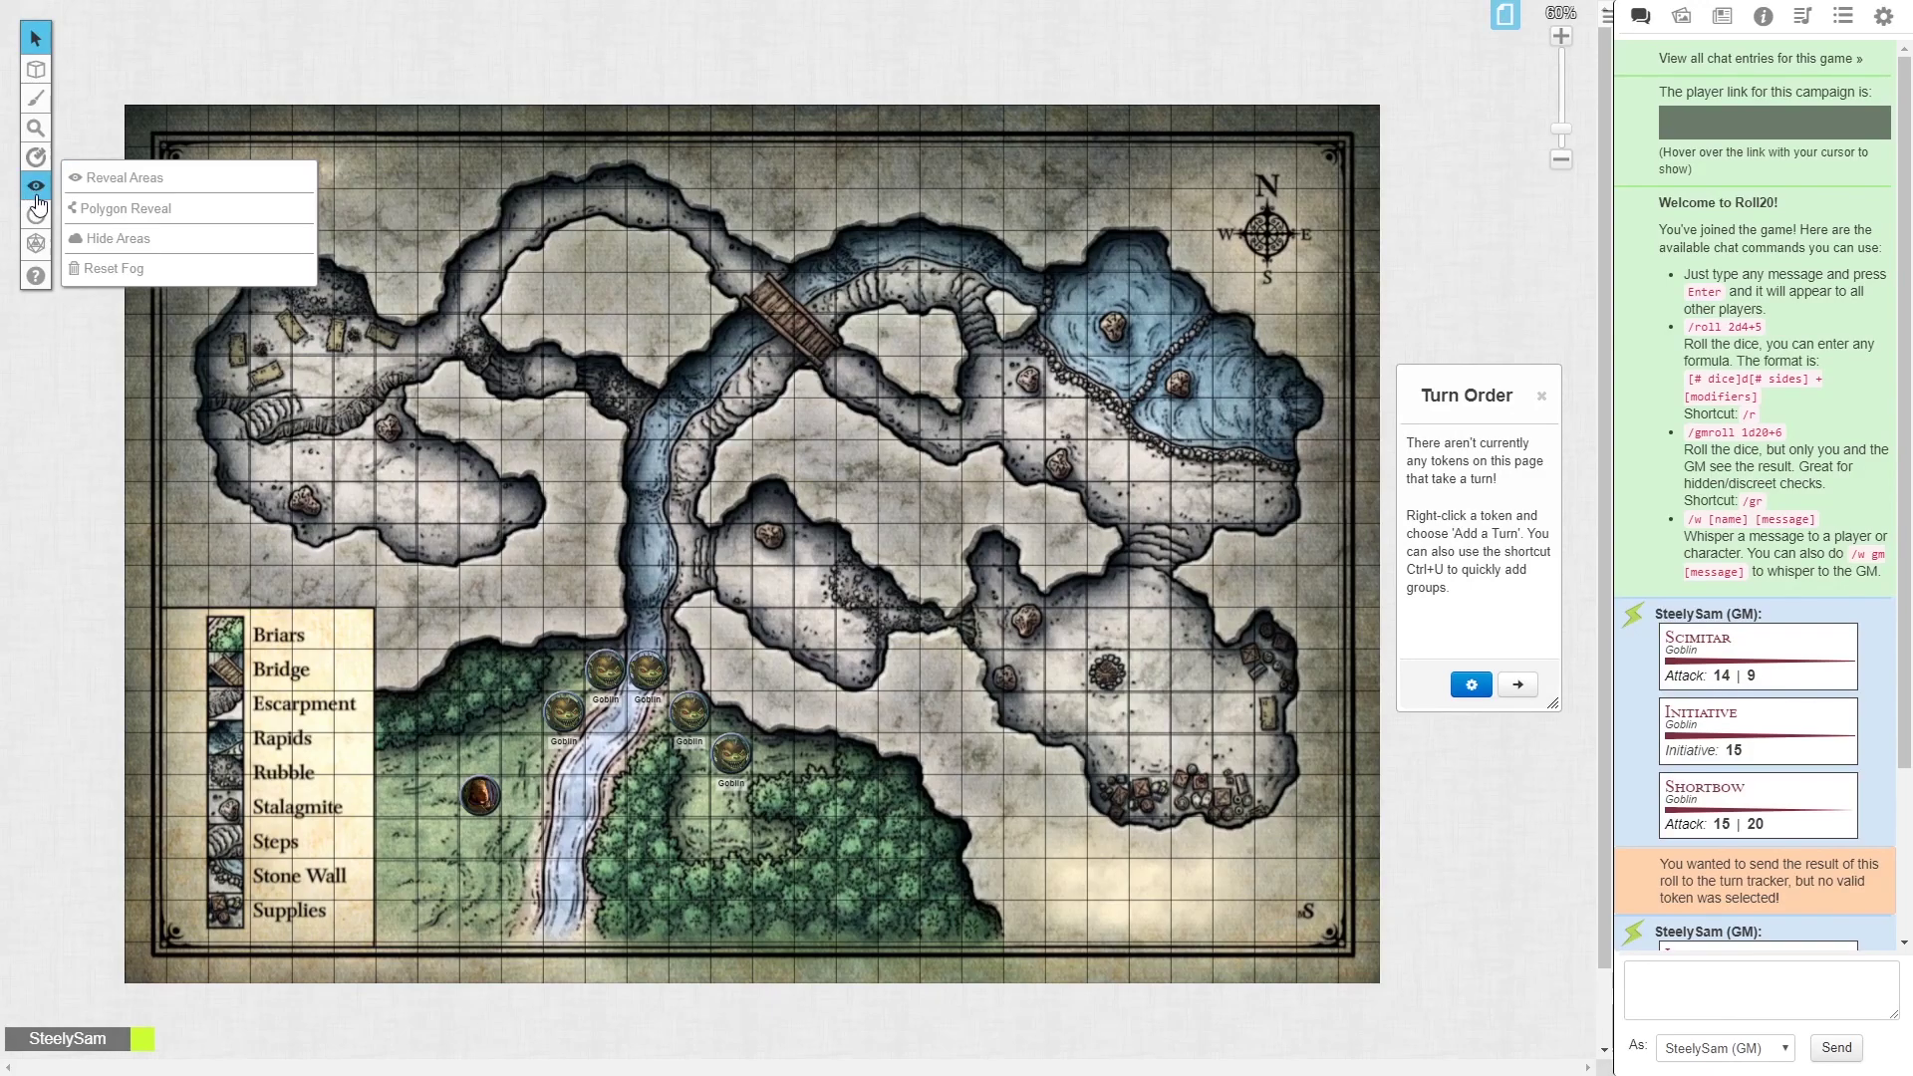
click(127, 242)
drag(179, 229, 621, 584)
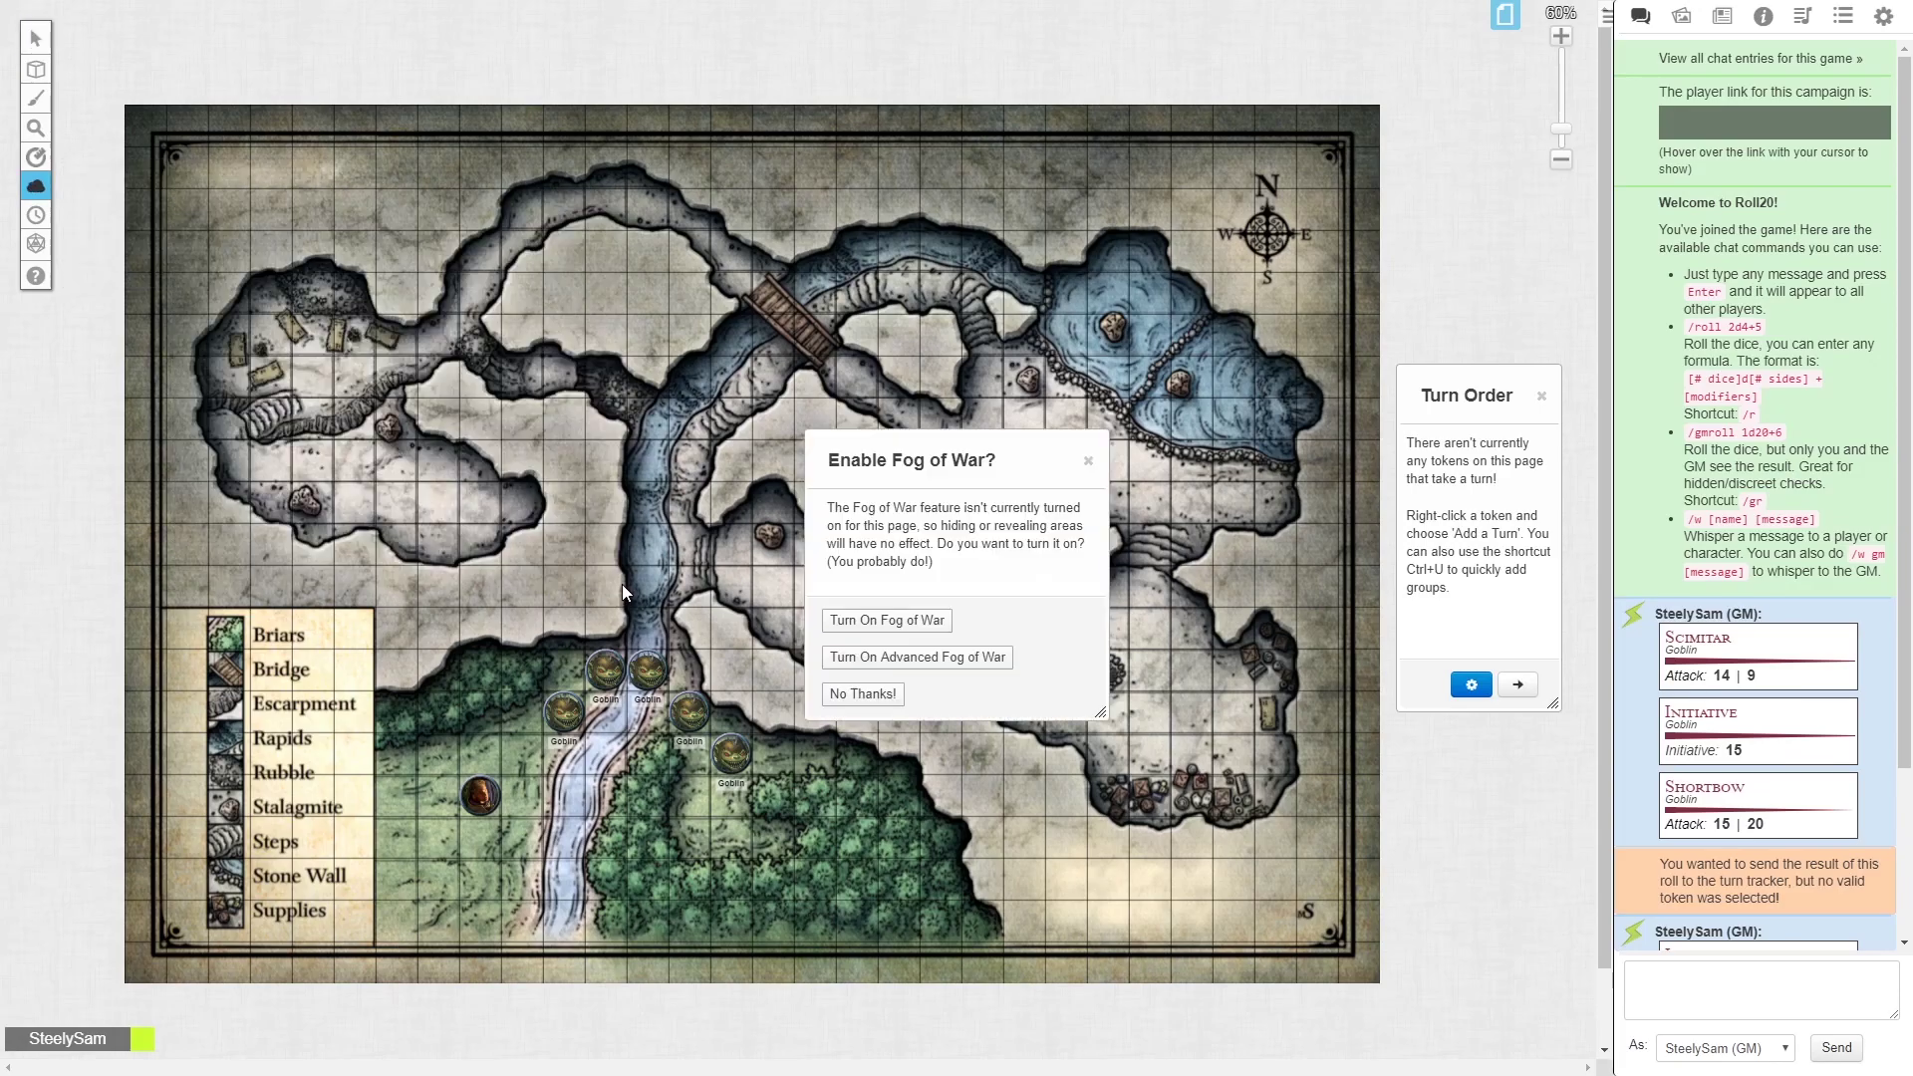
click(899, 622)
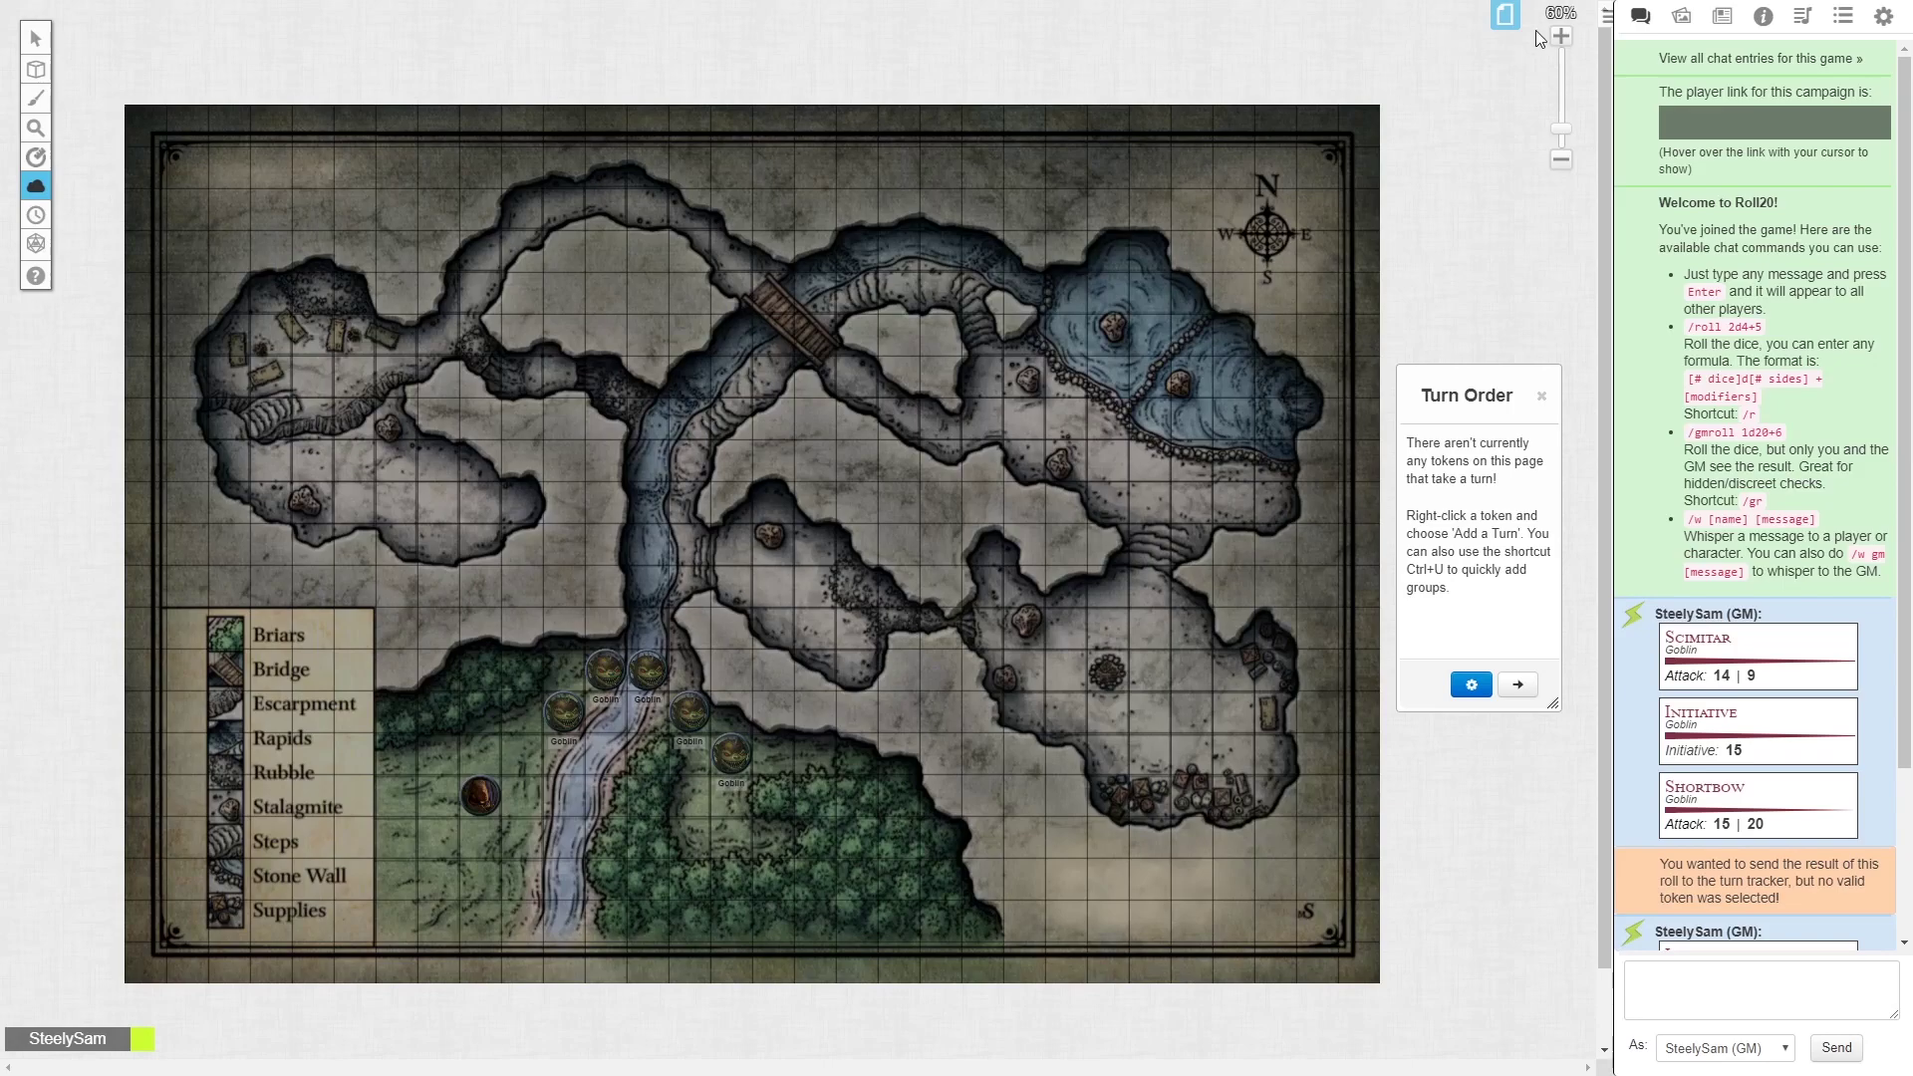
Review the Fog of War options in the Start page's settings
click(1506, 18)
click(213, 38)
scroll(820, 538, down, 2)
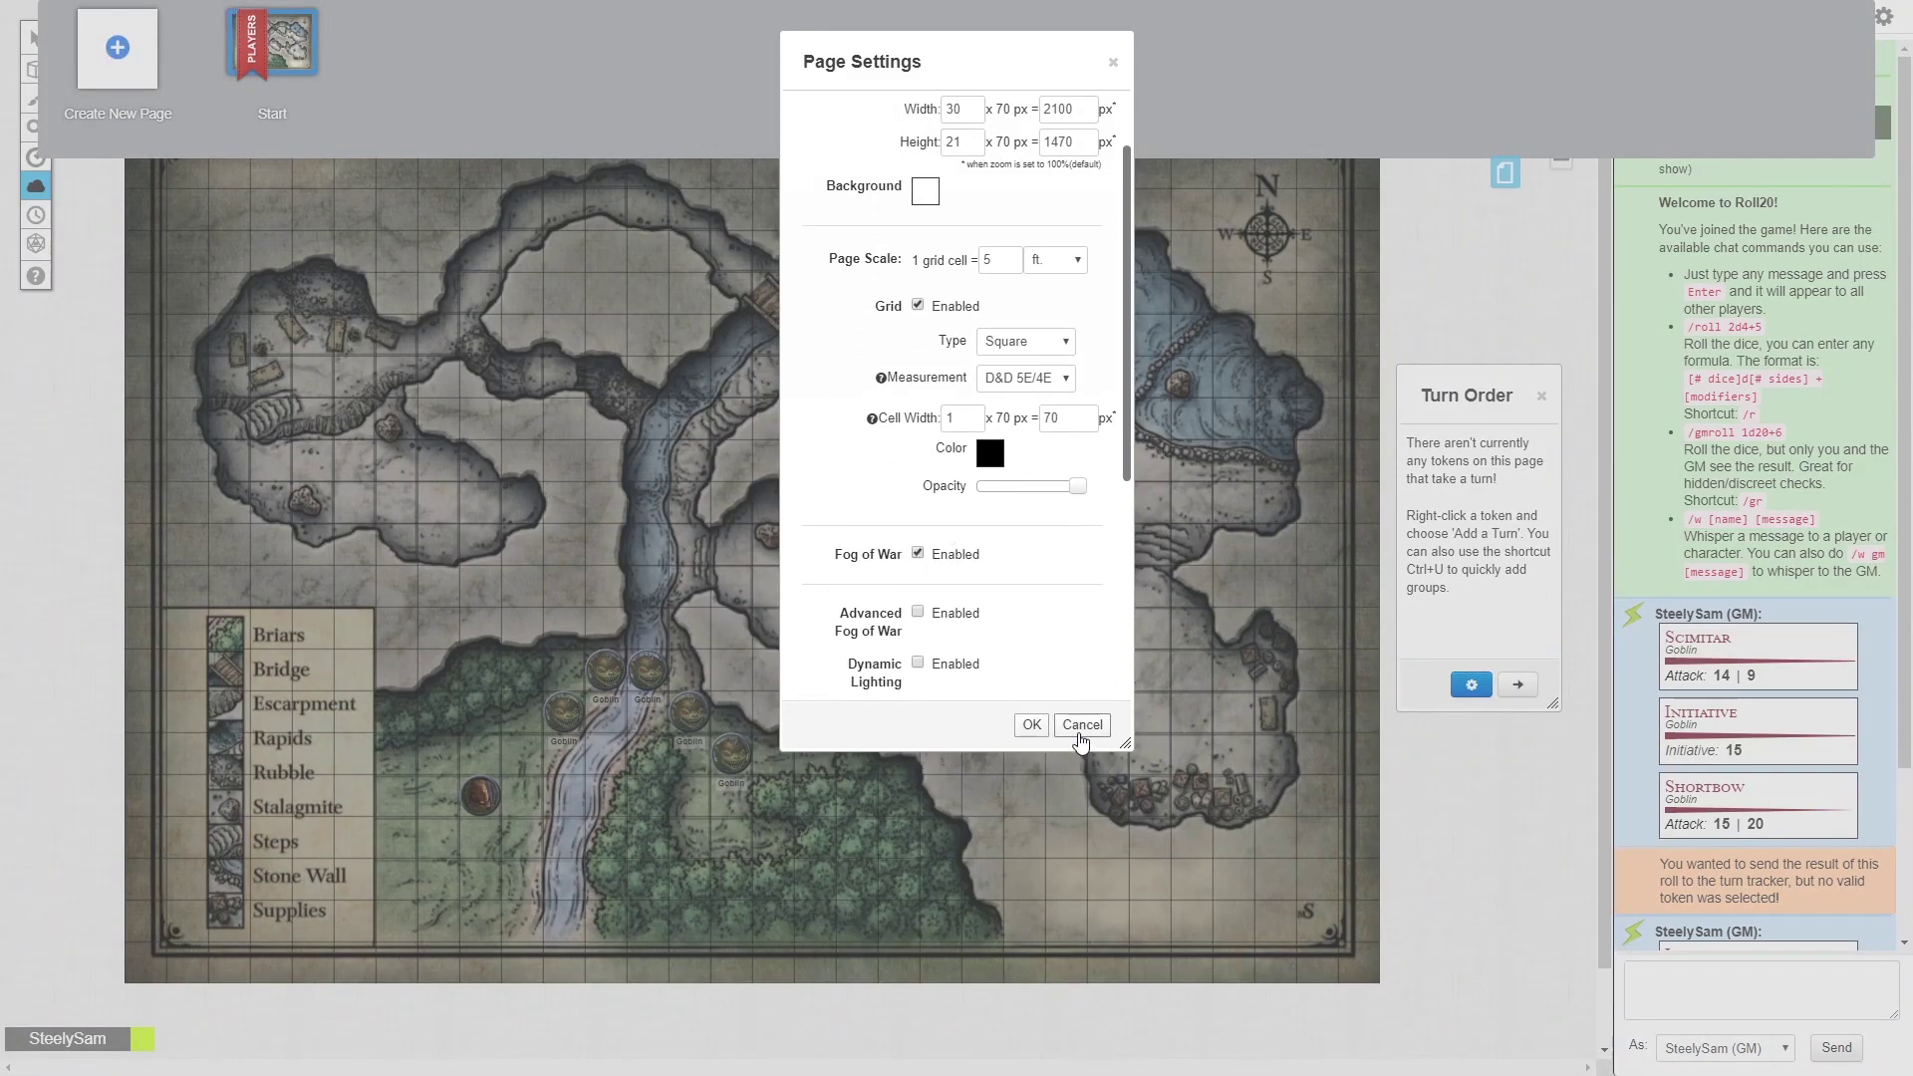
click(1079, 733)
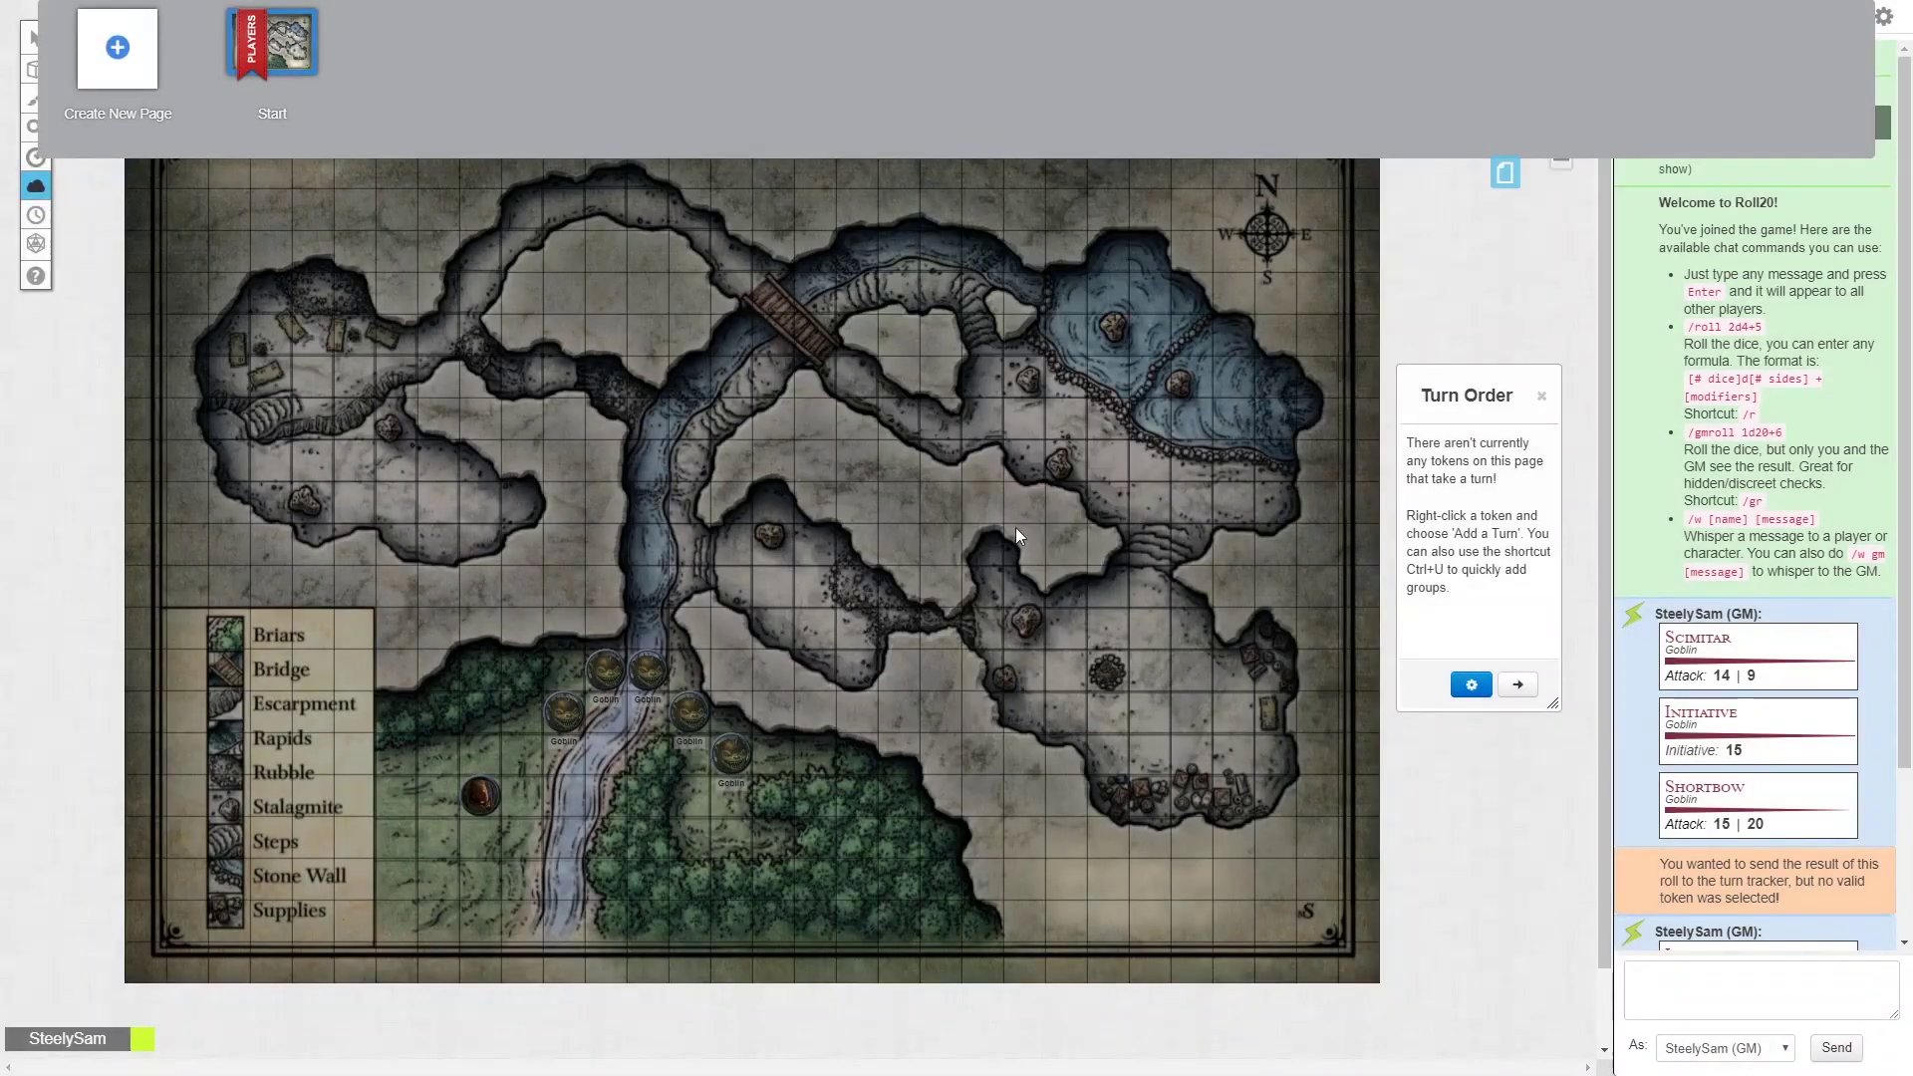
click(1509, 177)
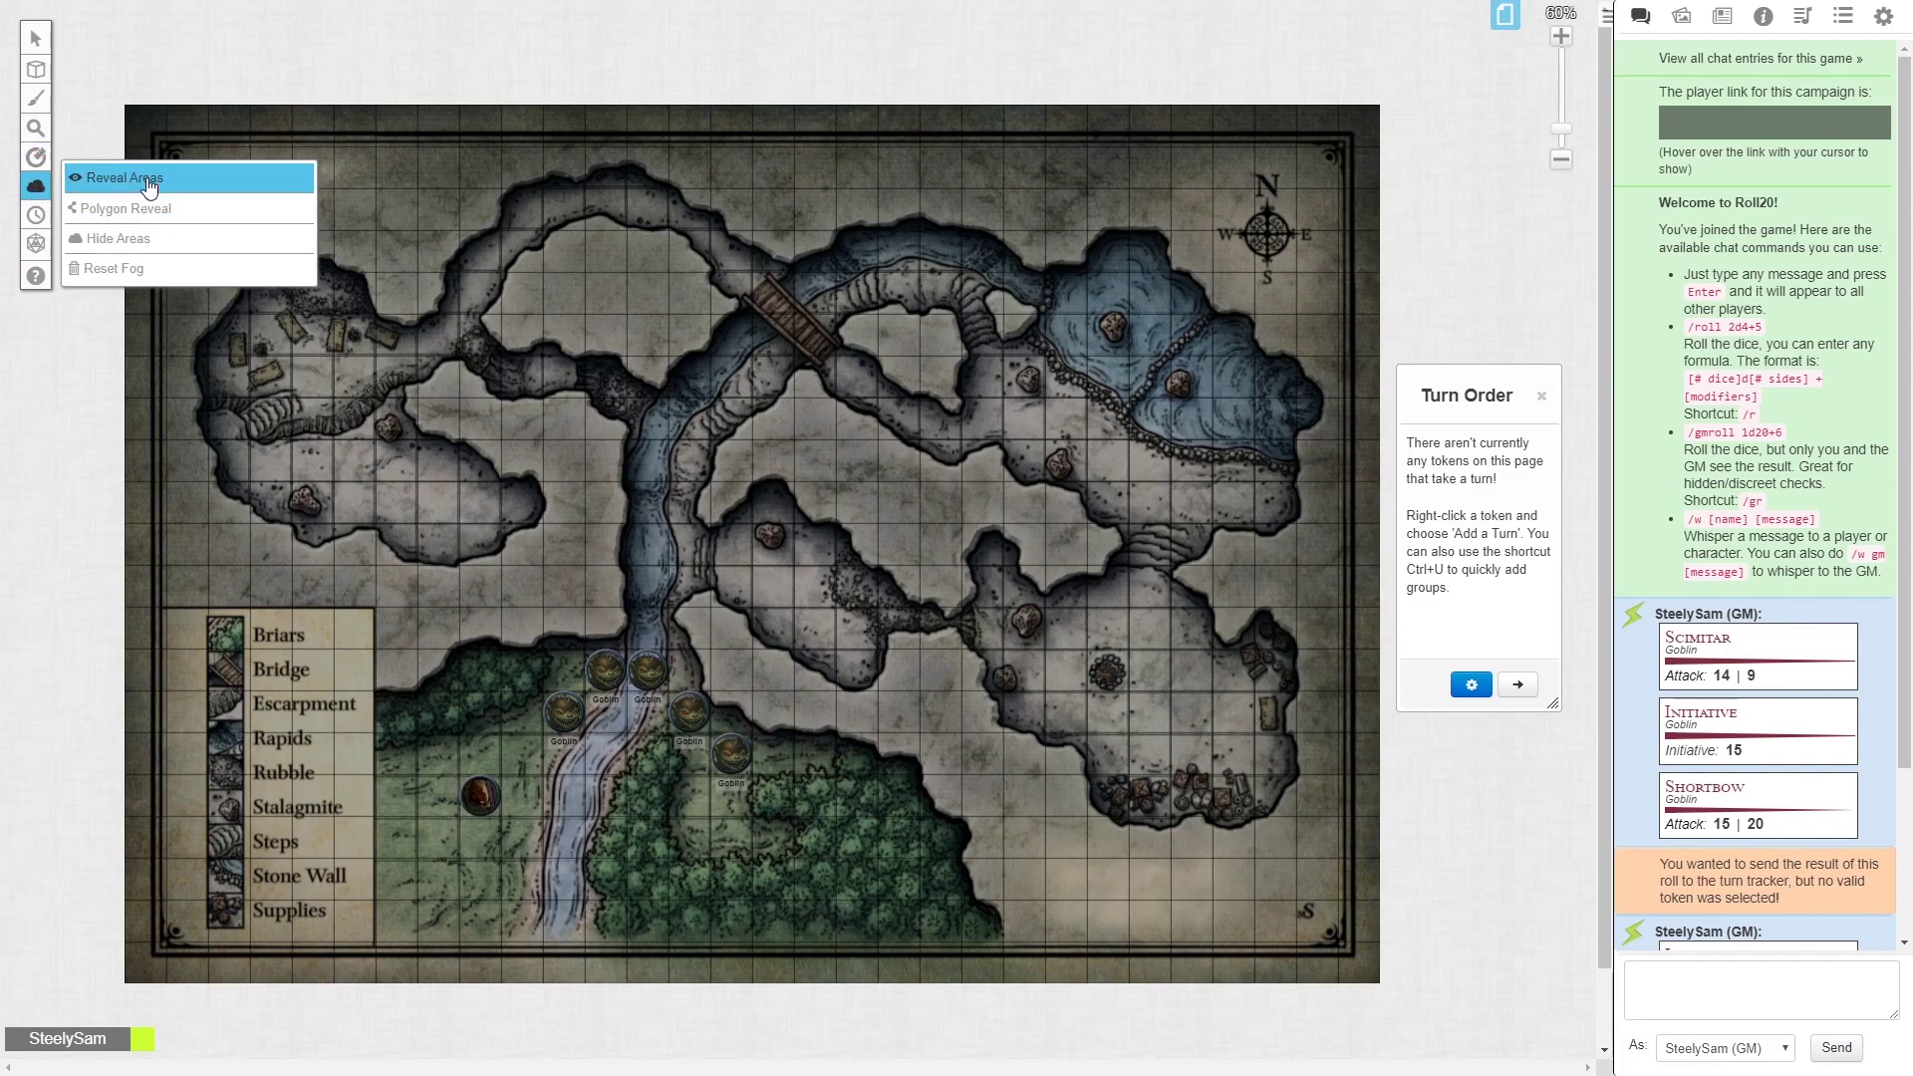
Reveal three rectangular areas: the southern riverbank, the river passage with the central cave, and the passages east of the bridge
click(177, 189)
drag(409, 638, 696, 893)
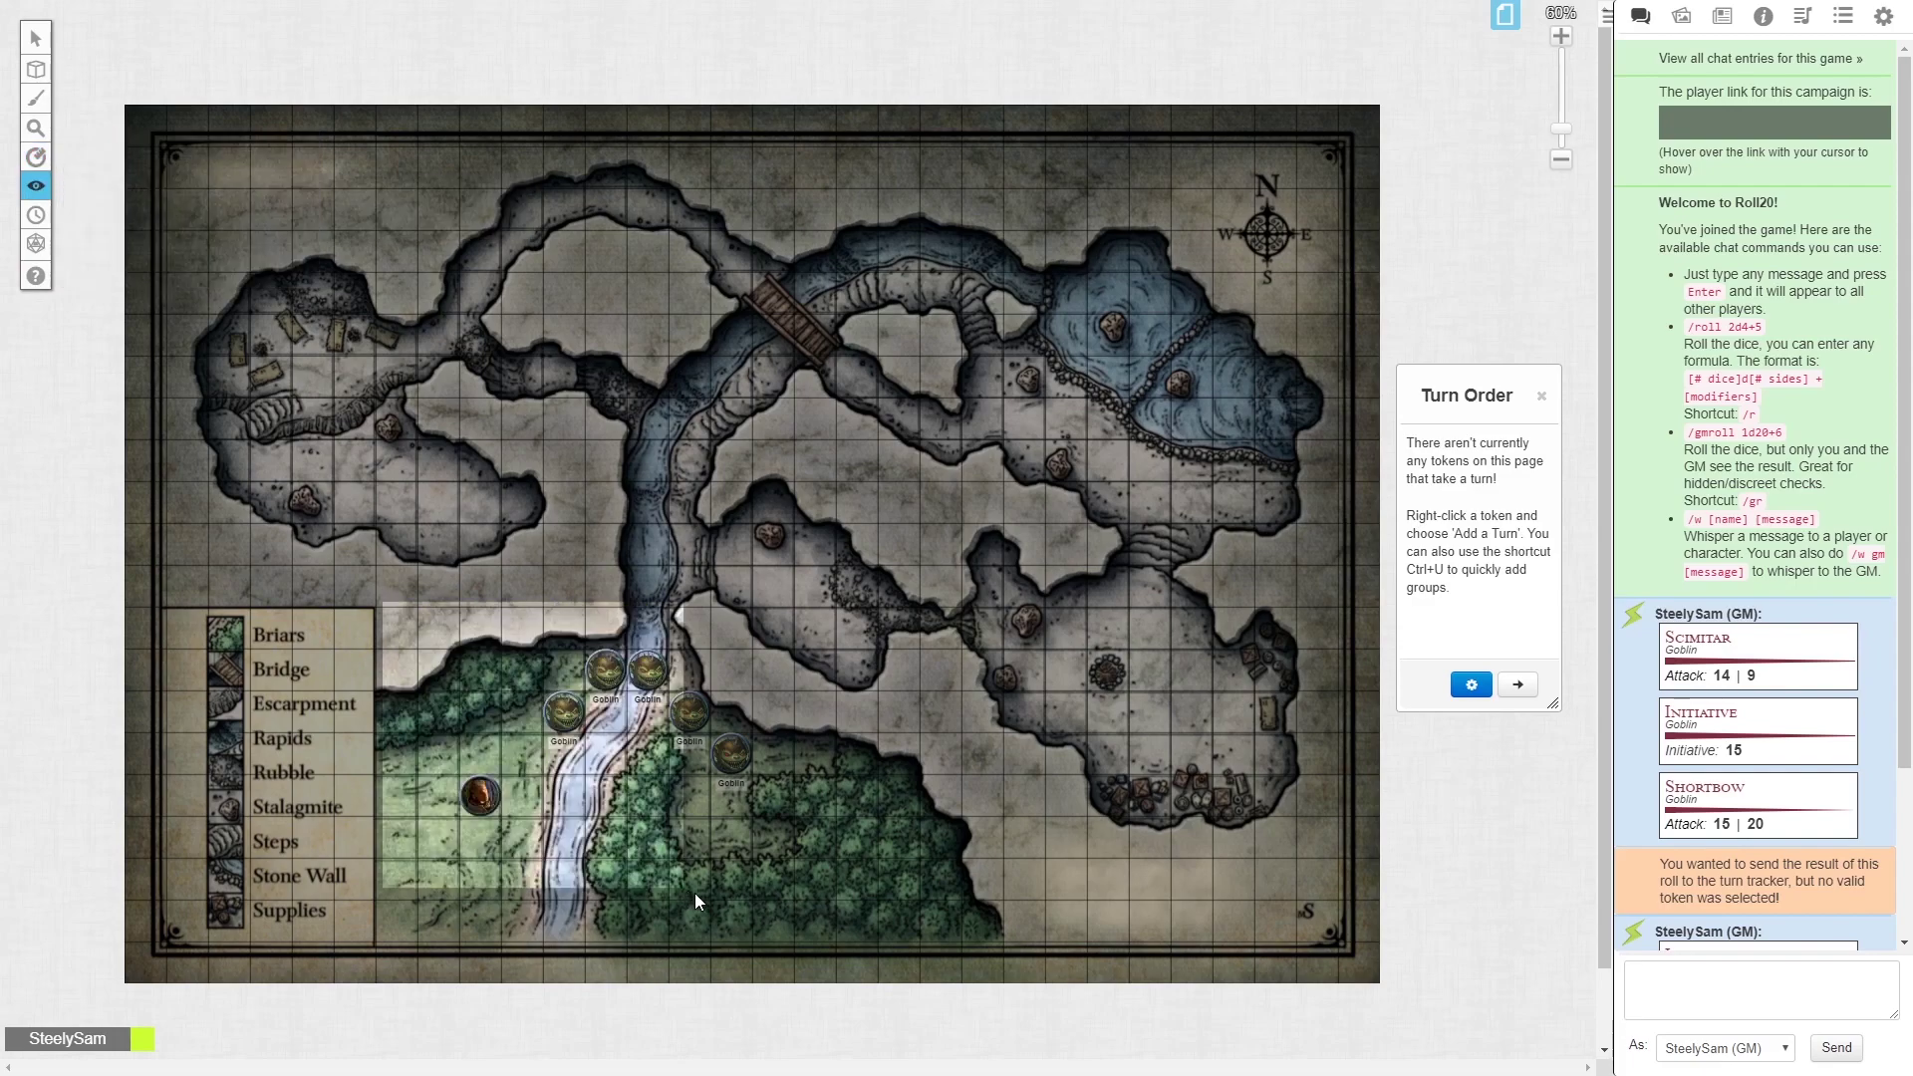
drag(520, 482, 858, 685)
drag(802, 295, 1102, 528)
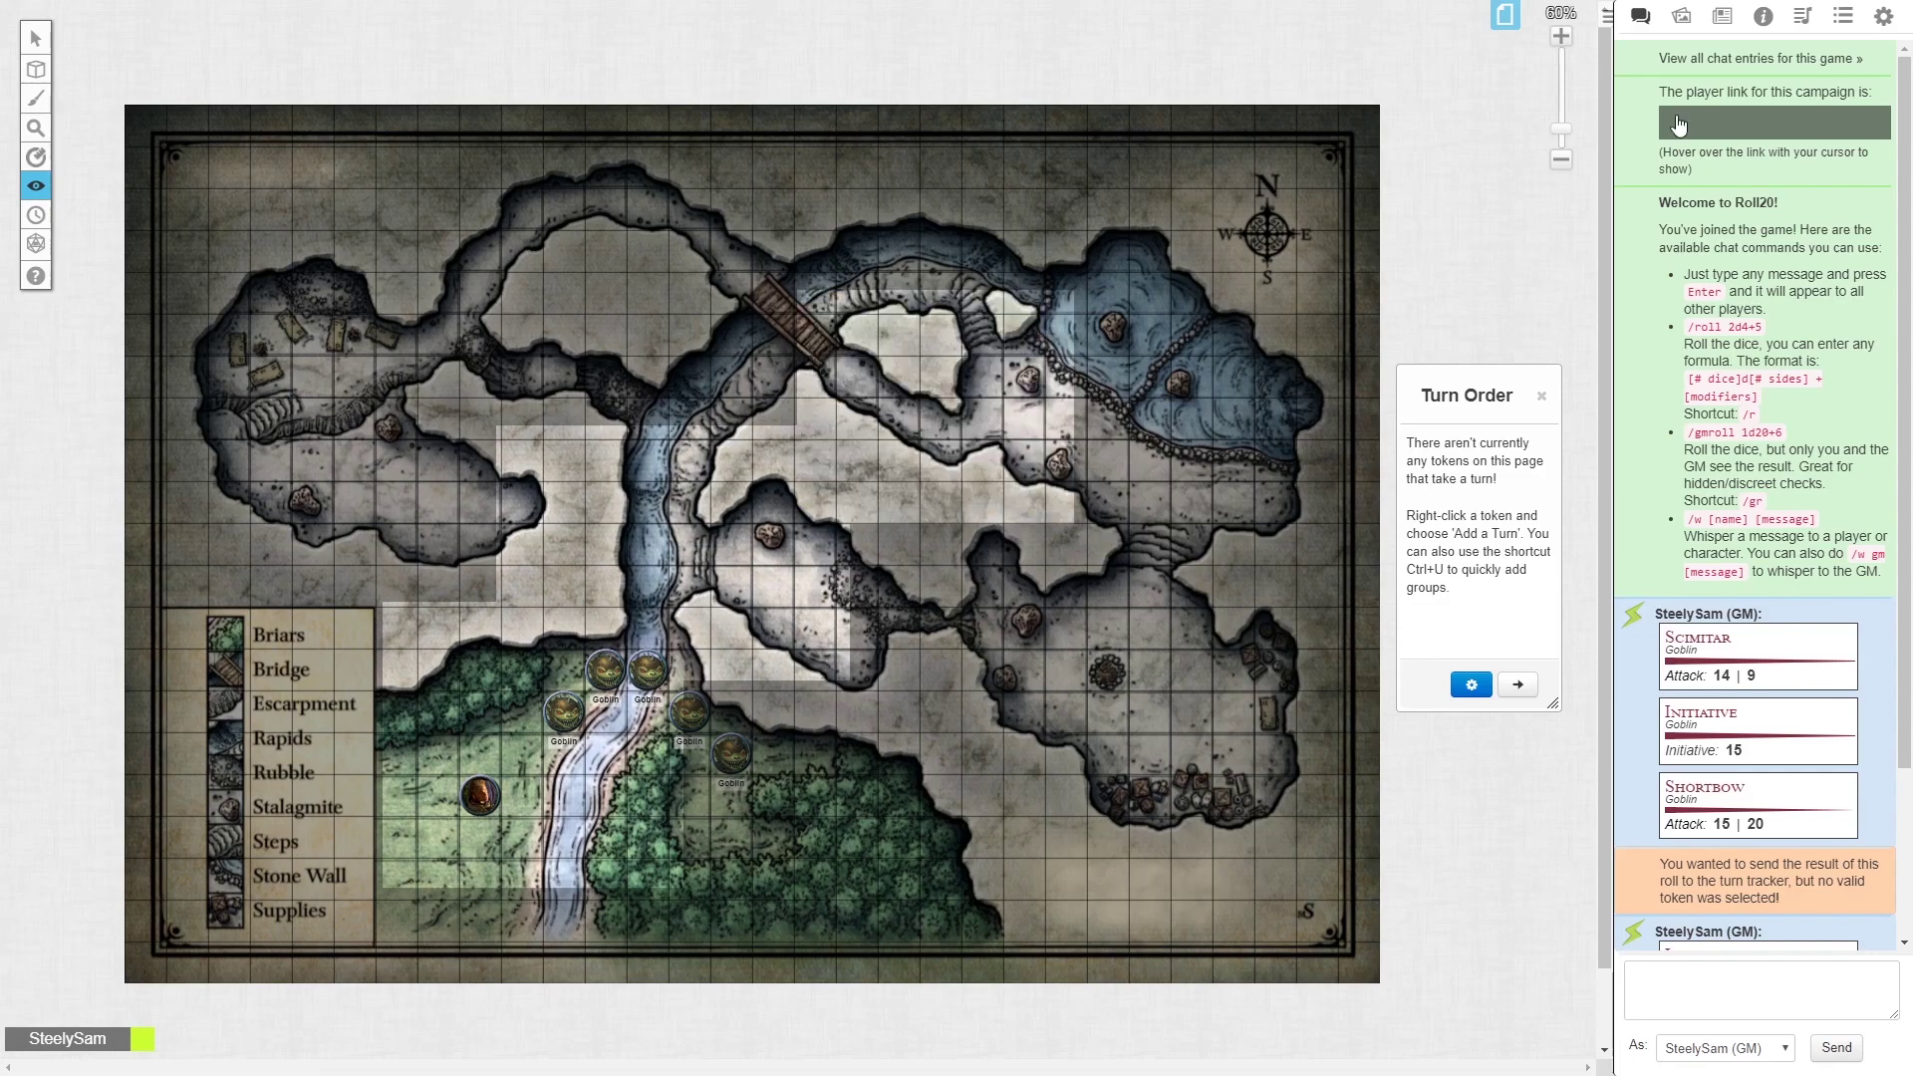
Rejoin the game as a player and move the player character's token one square diagonally towards the goblins
click(1882, 17)
click(1841, 66)
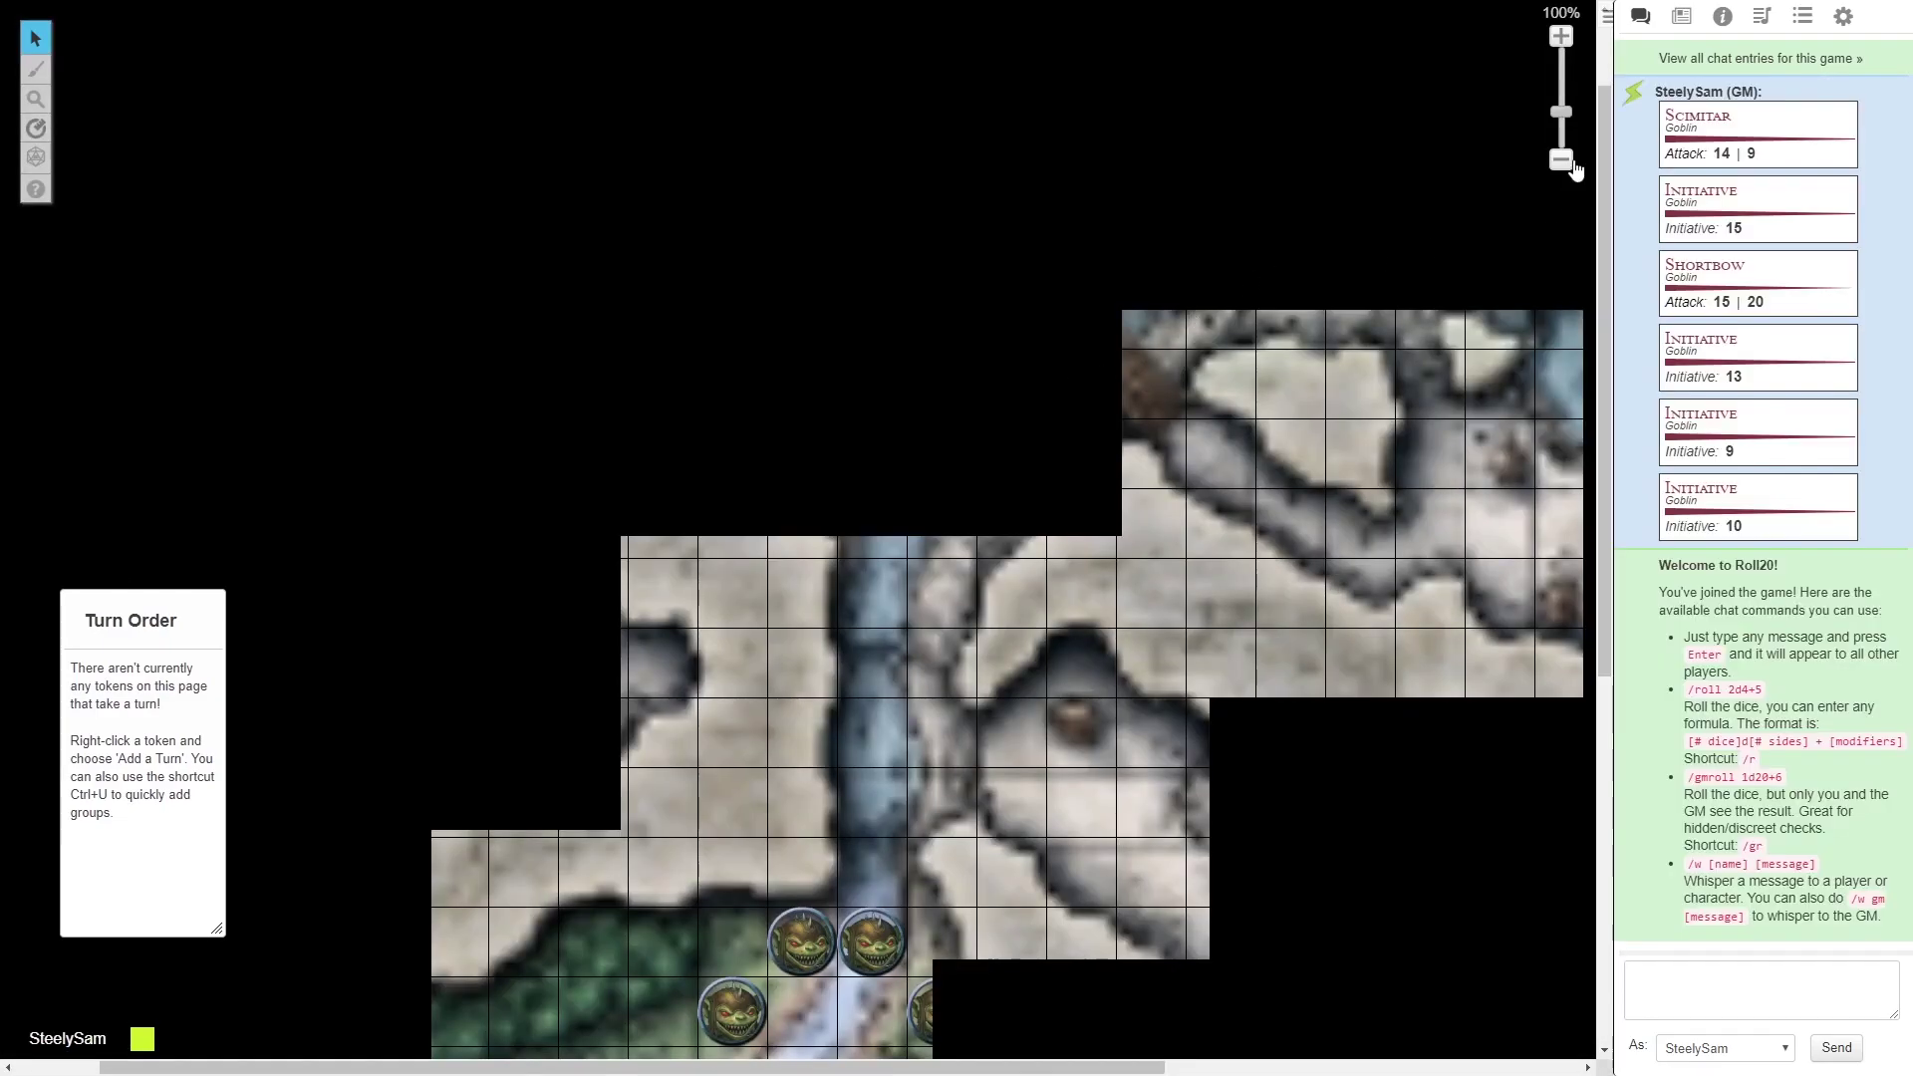
drag(1602, 147, 1615, 312)
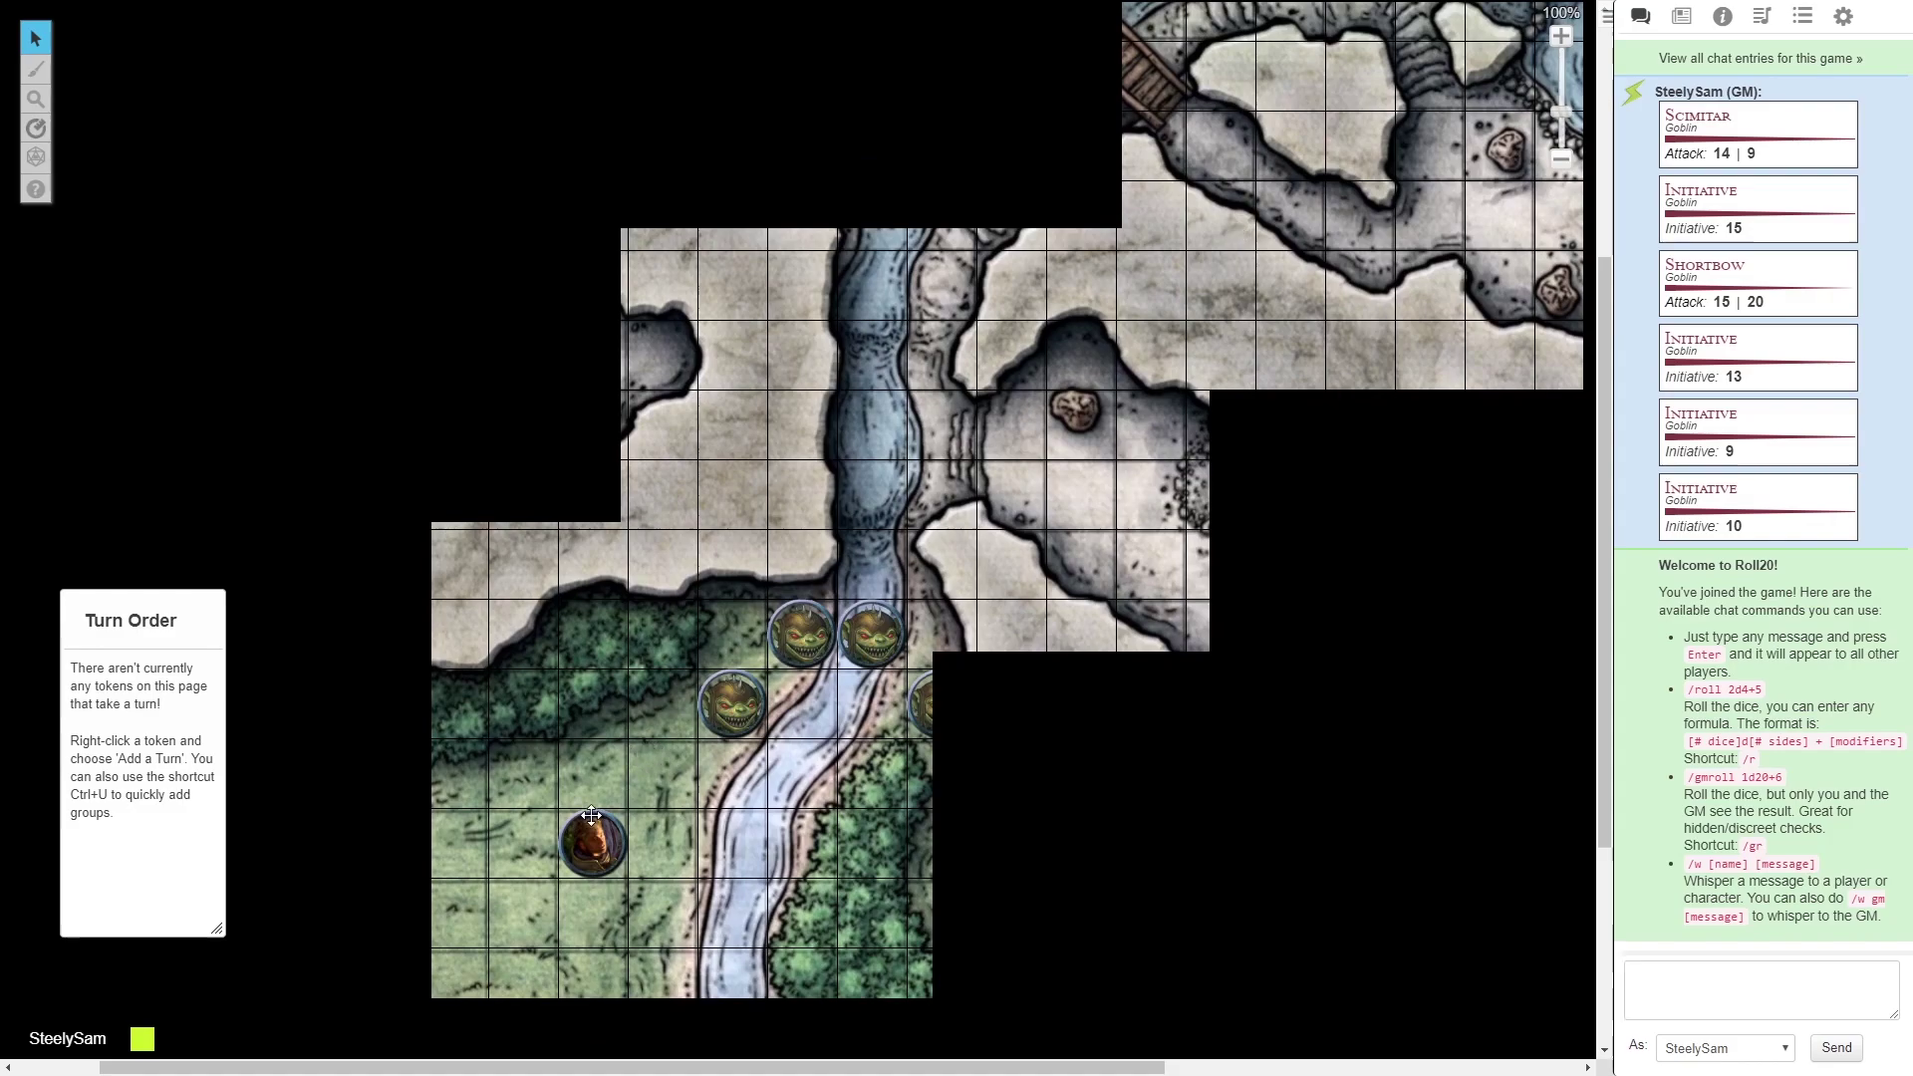
drag(591, 815, 665, 747)
click(783, 690)
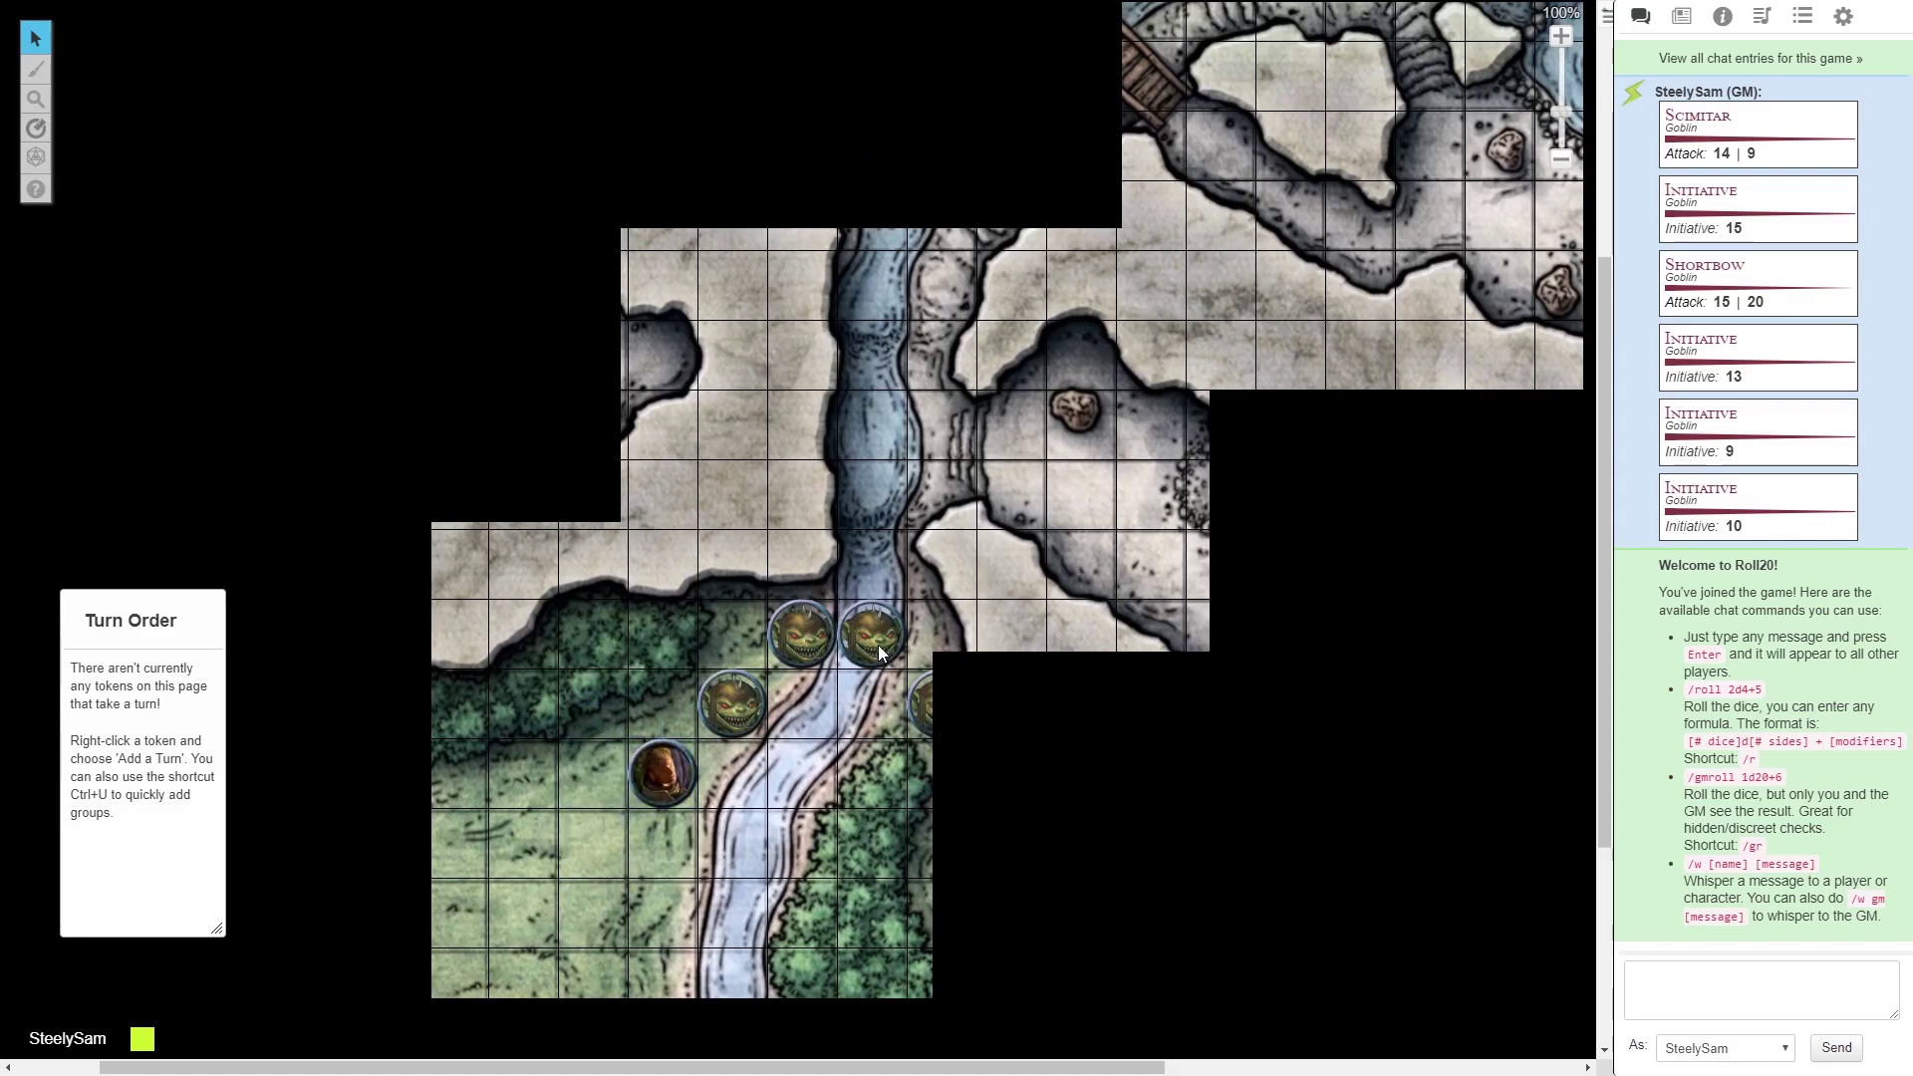
View the player character's journal entry as a player and return the character's token to its previous square southwest
click(1723, 16)
click(1681, 16)
click(1703, 102)
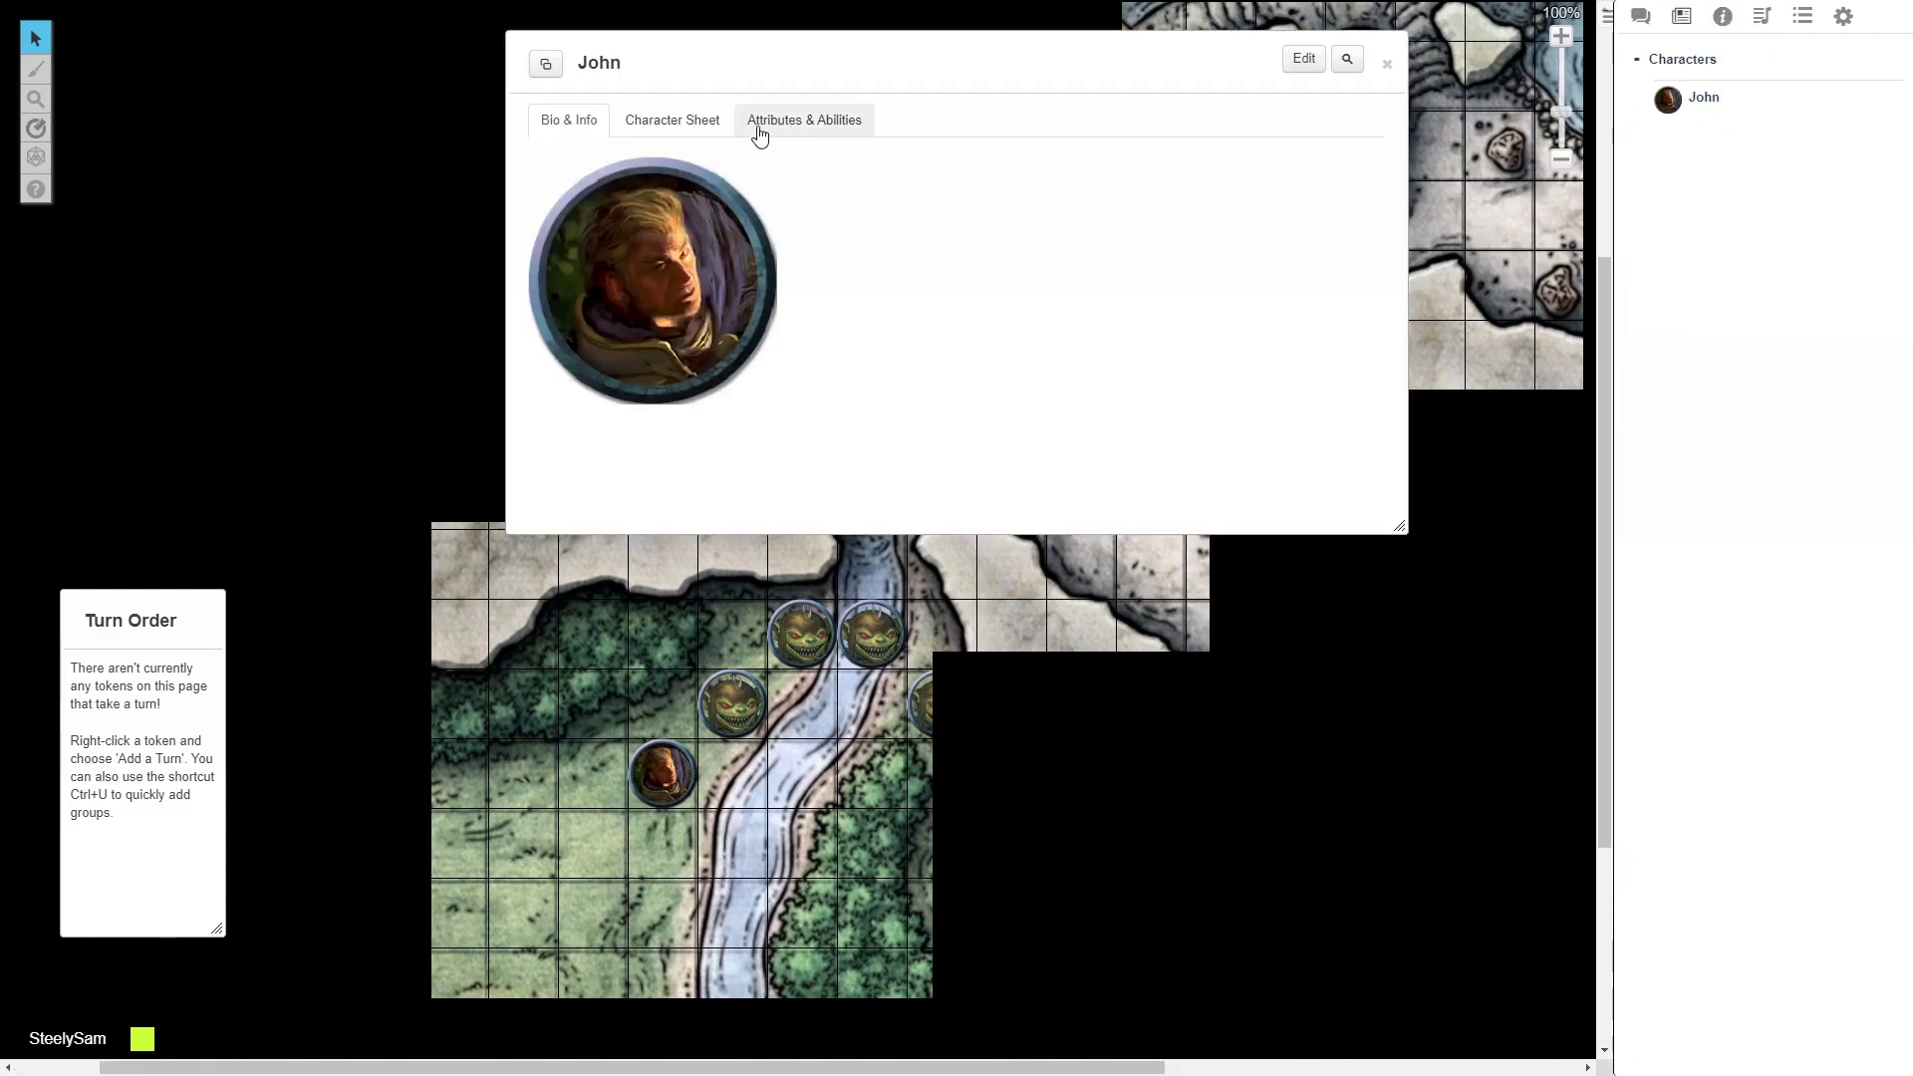
click(1388, 65)
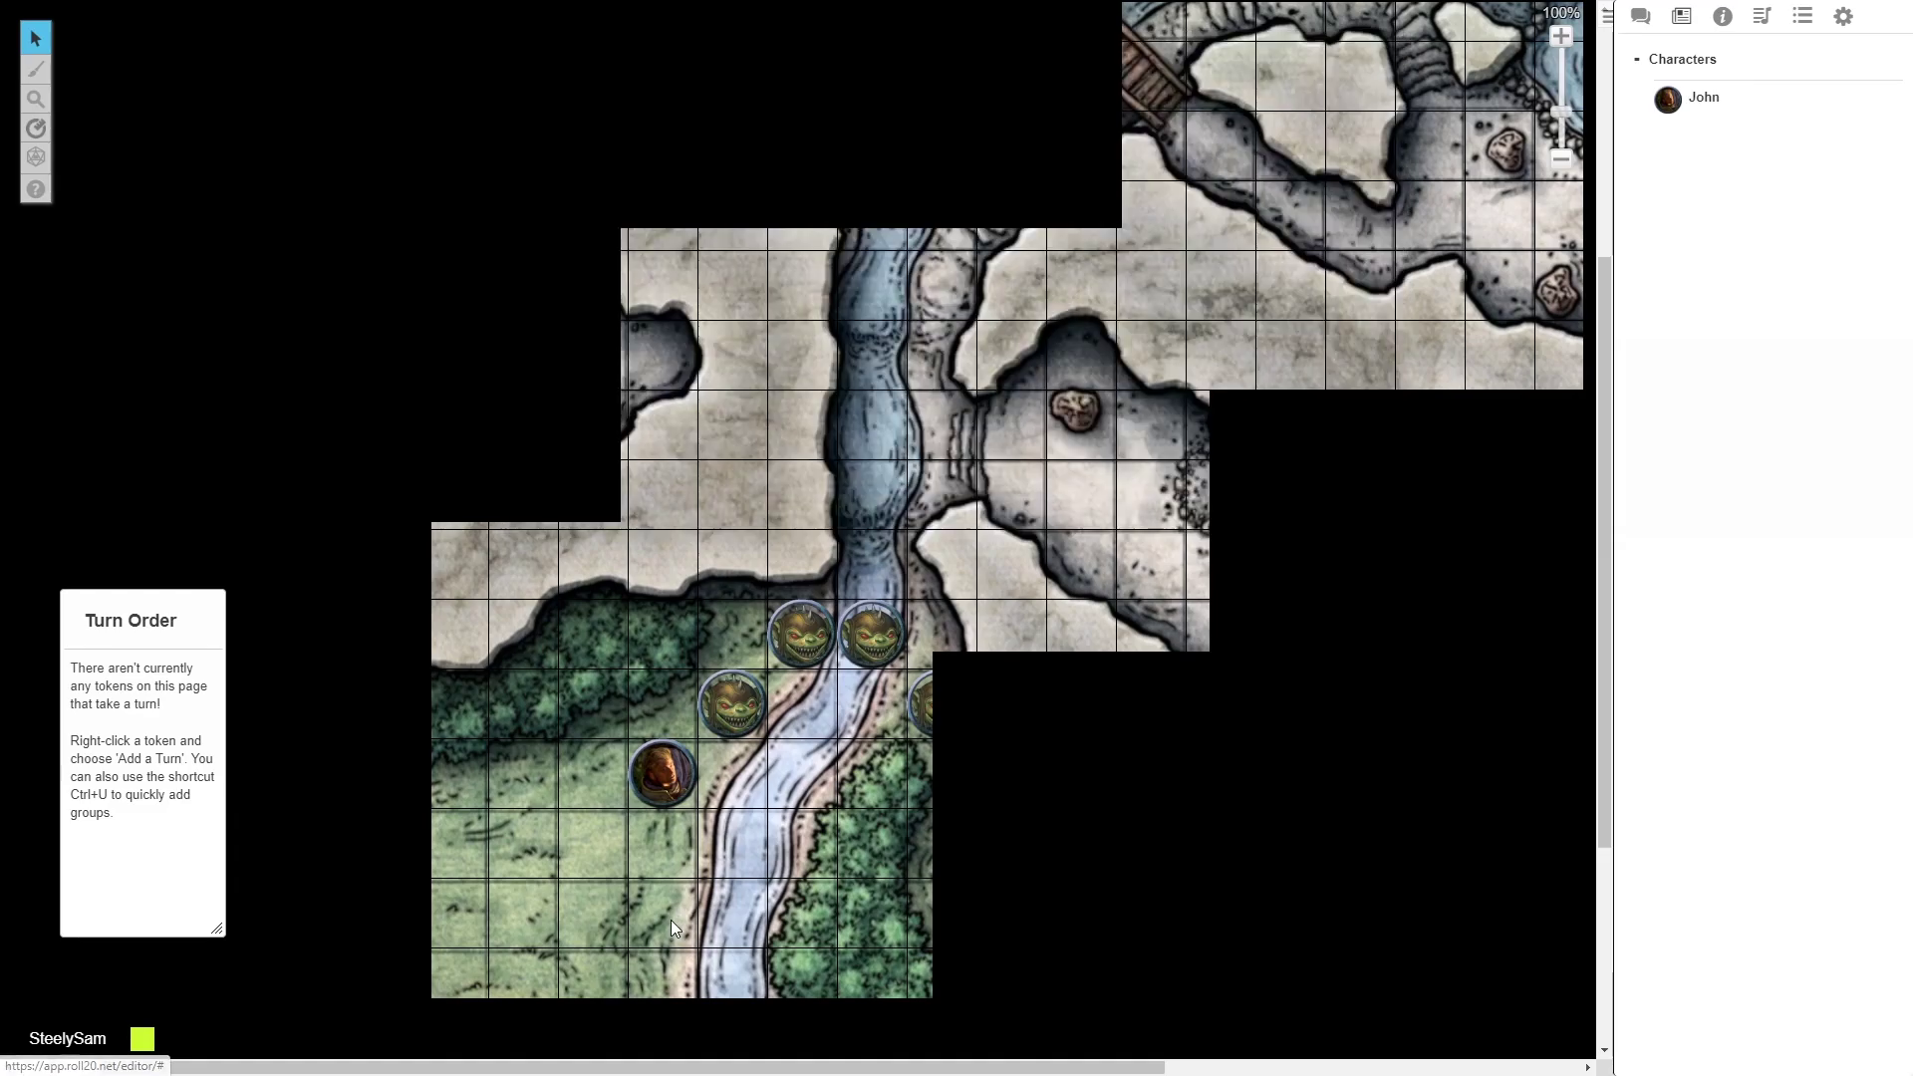
drag(657, 778, 592, 844)
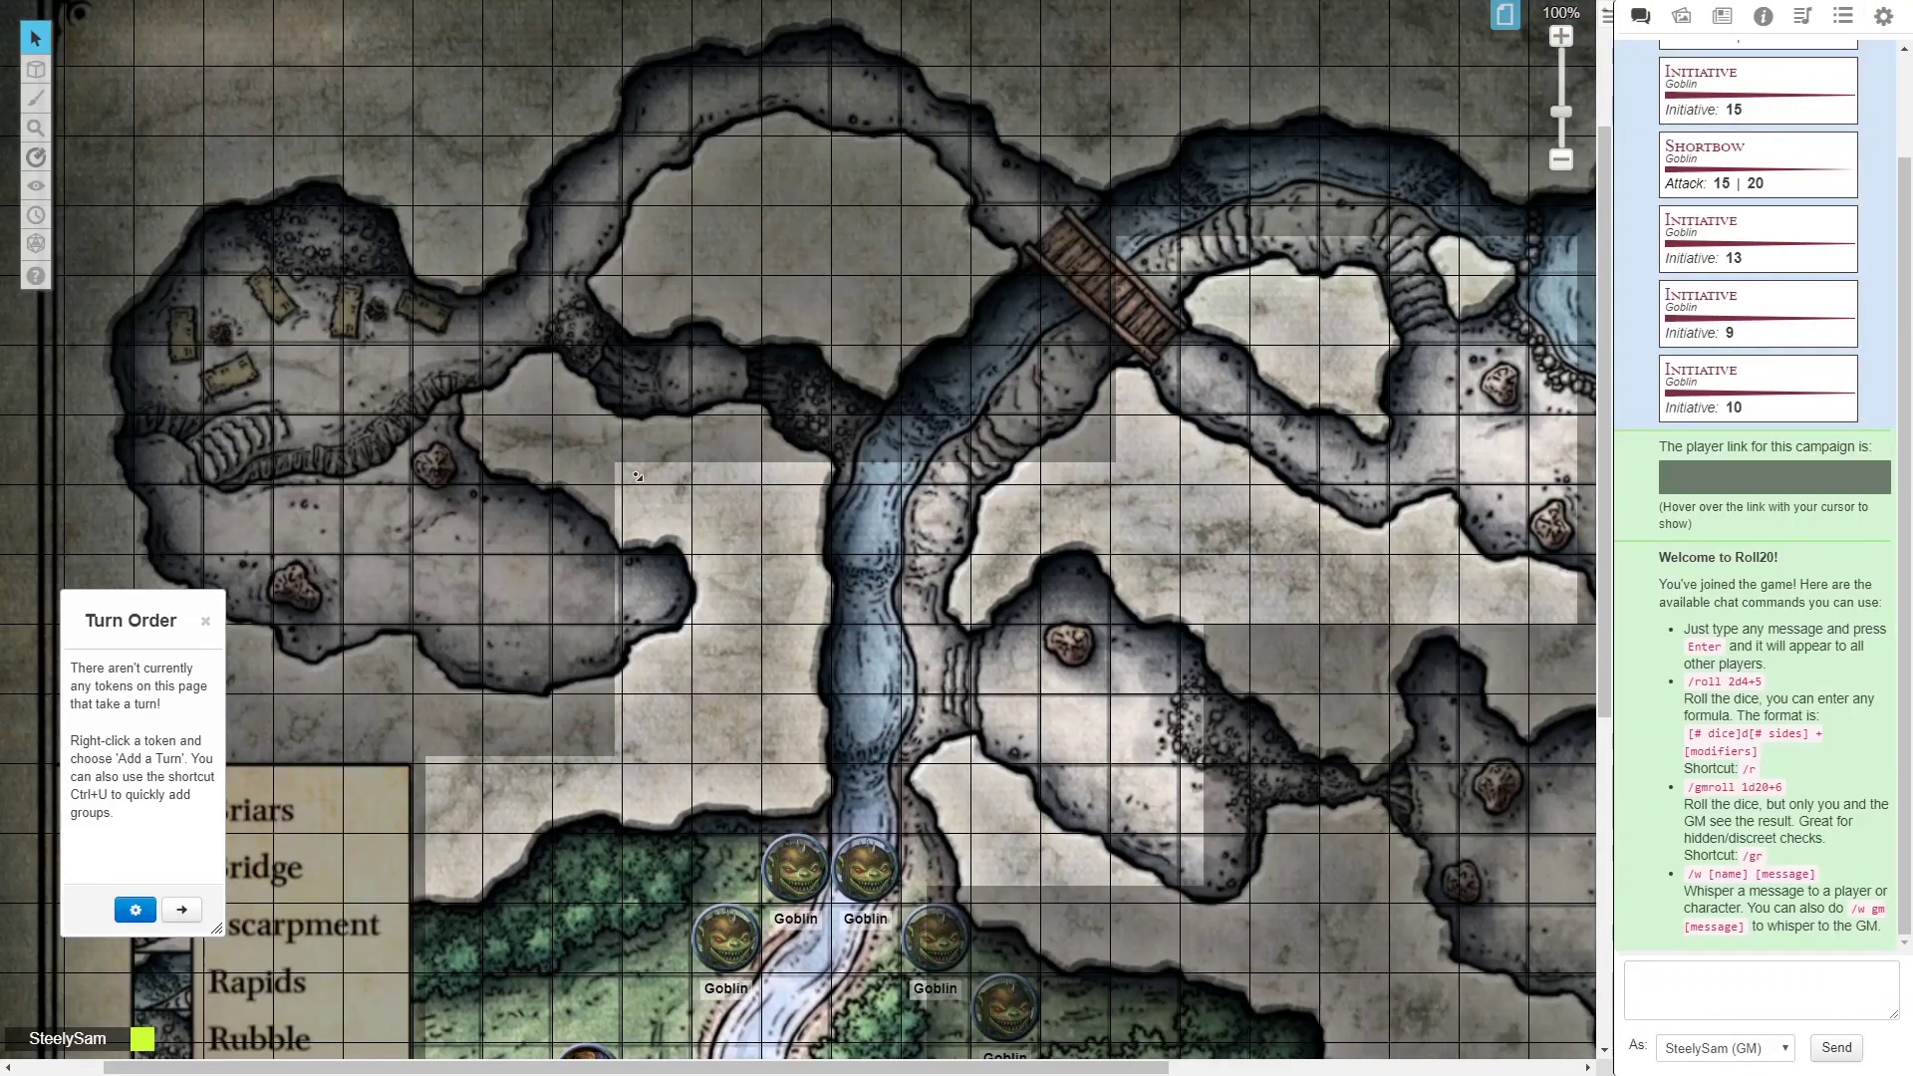
Switch to the Map & Background layer and look over the cave map
scroll(629, 460, down, 5)
scroll(645, 436, up, 1)
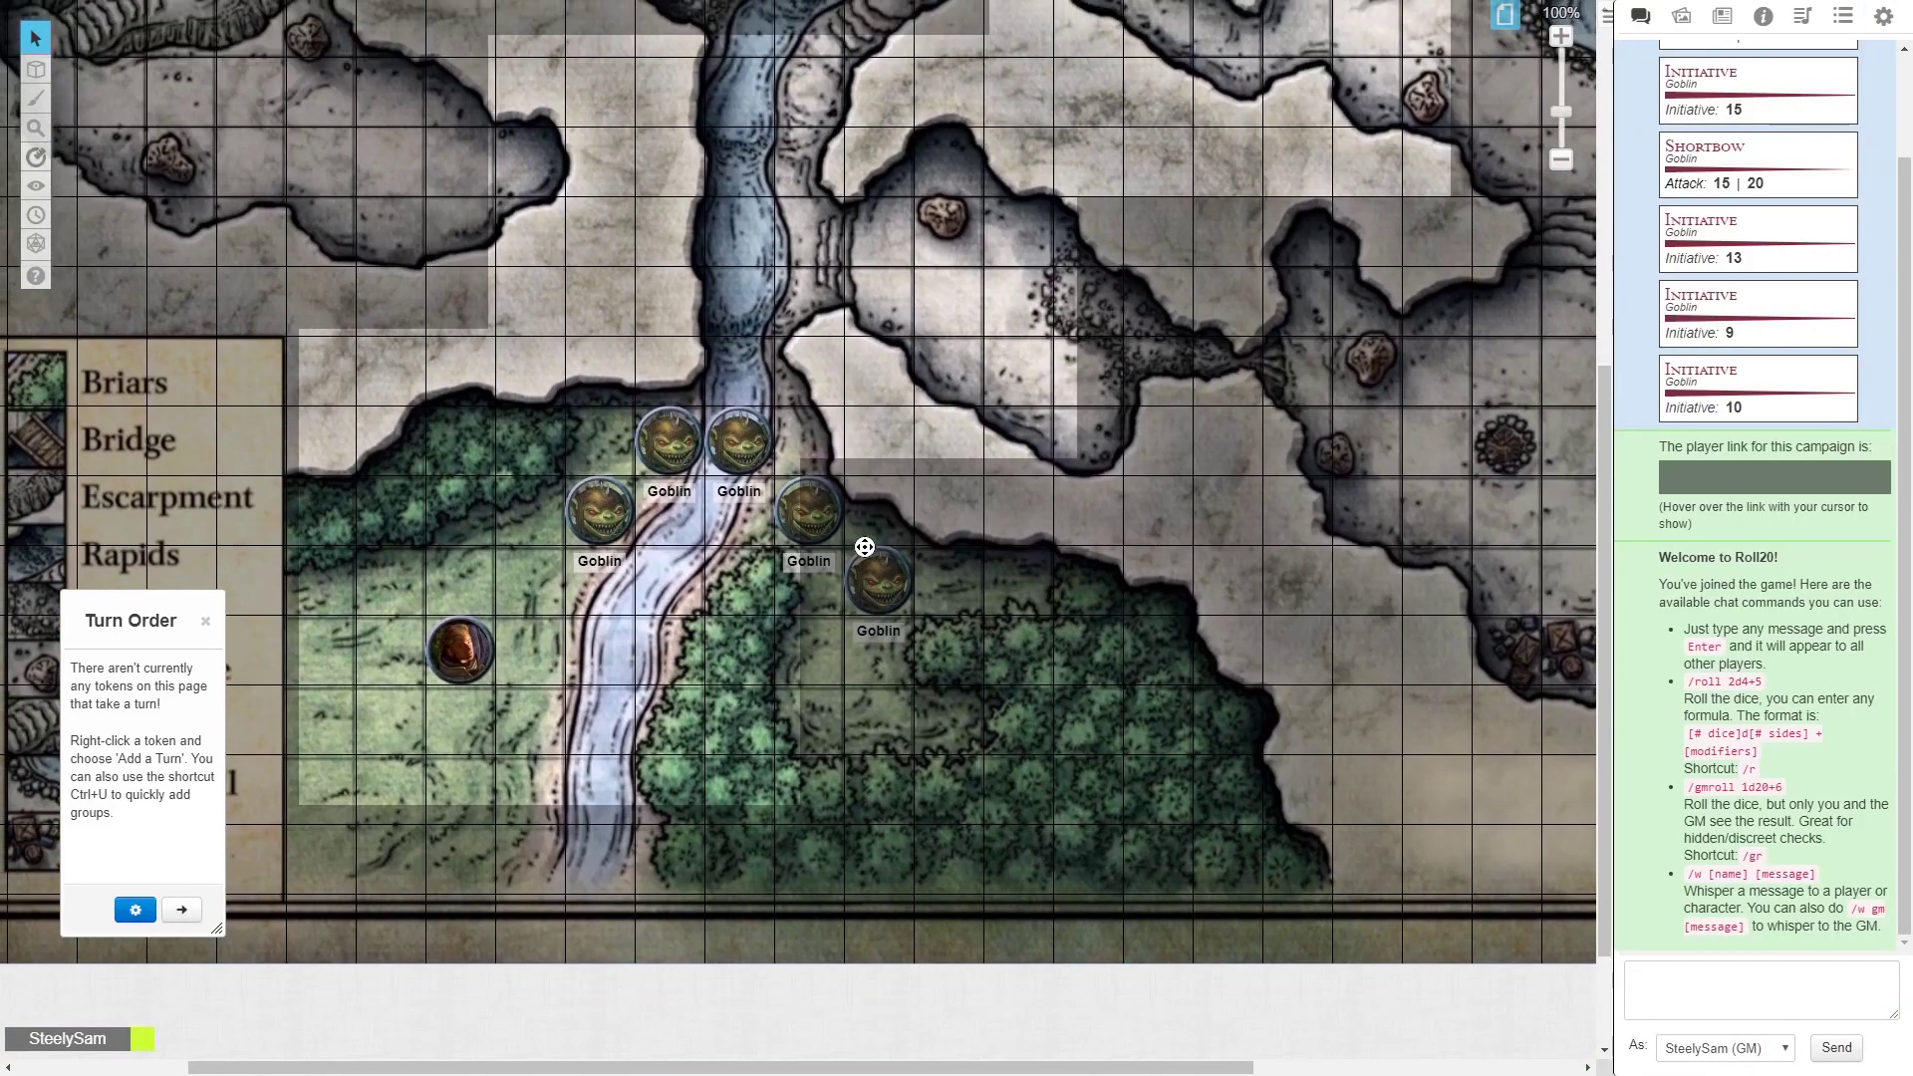
mouse_move(36, 68)
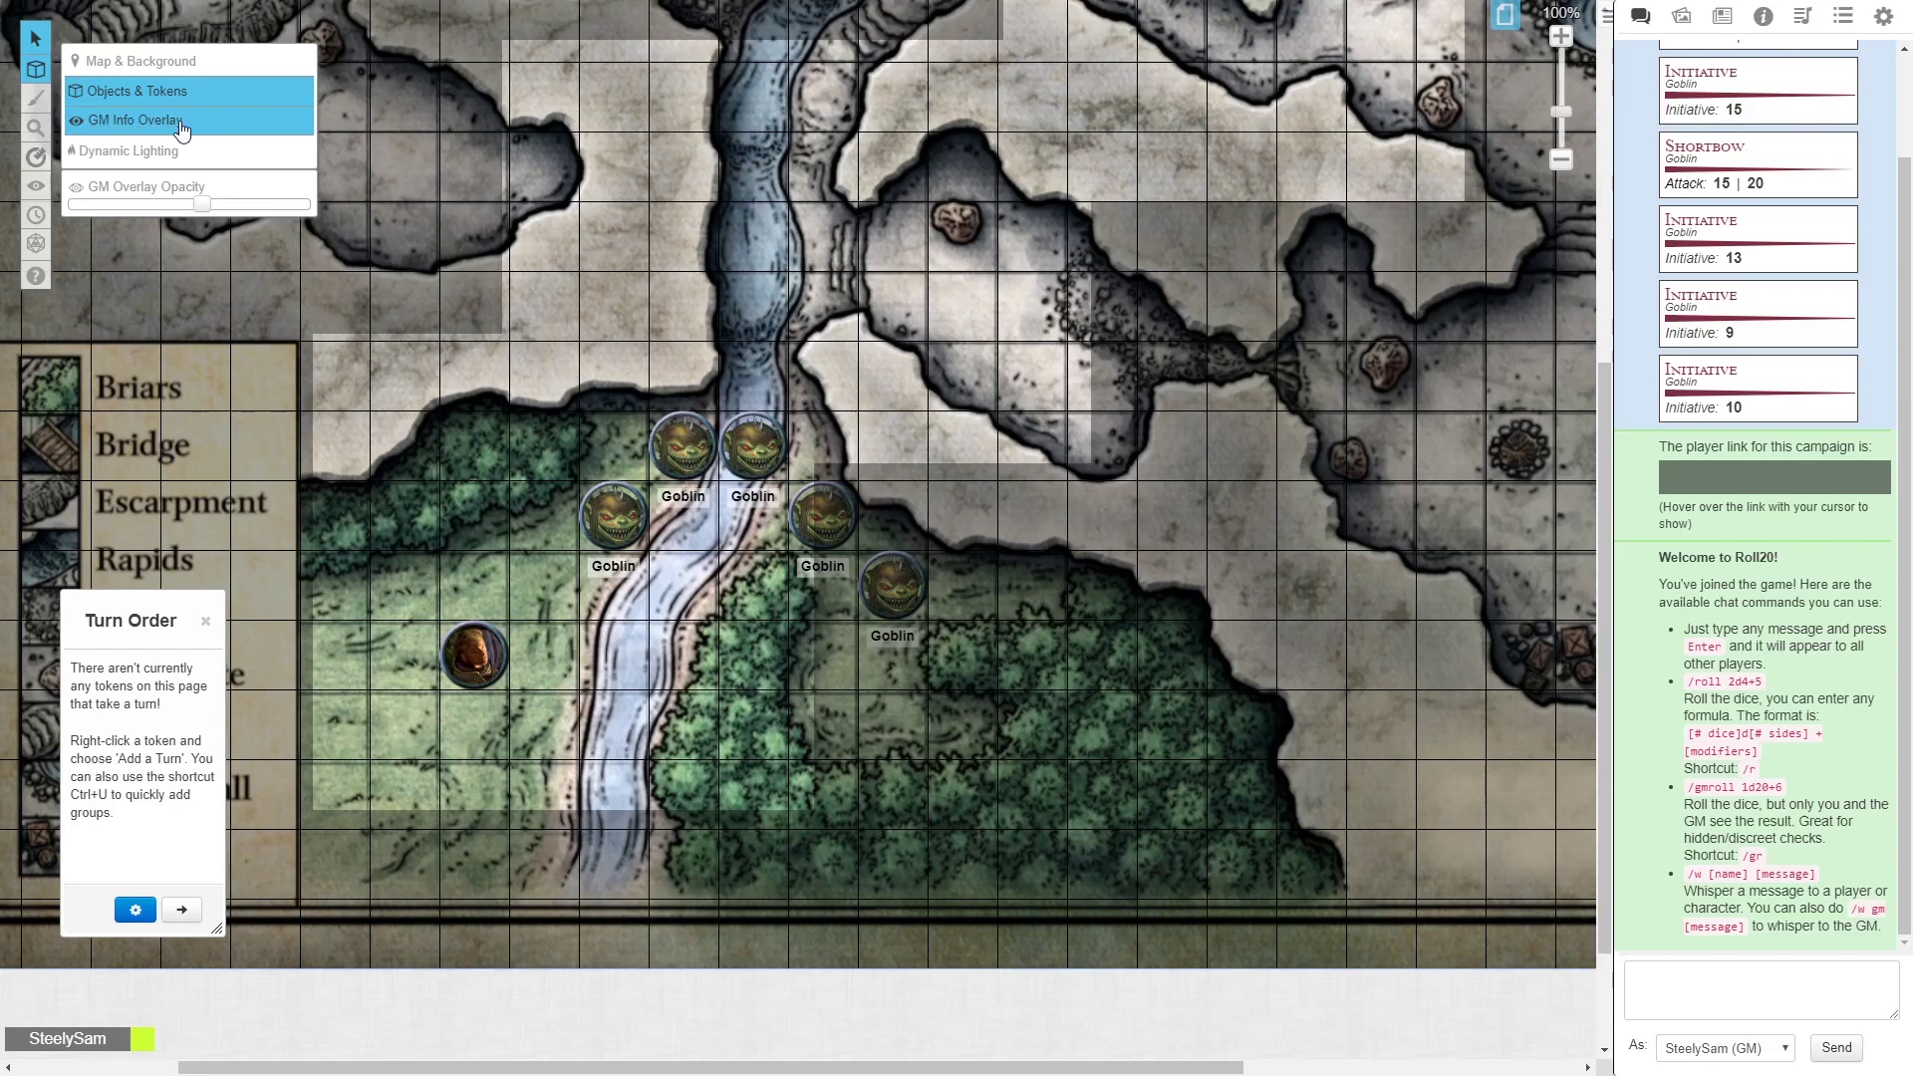
click(171, 72)
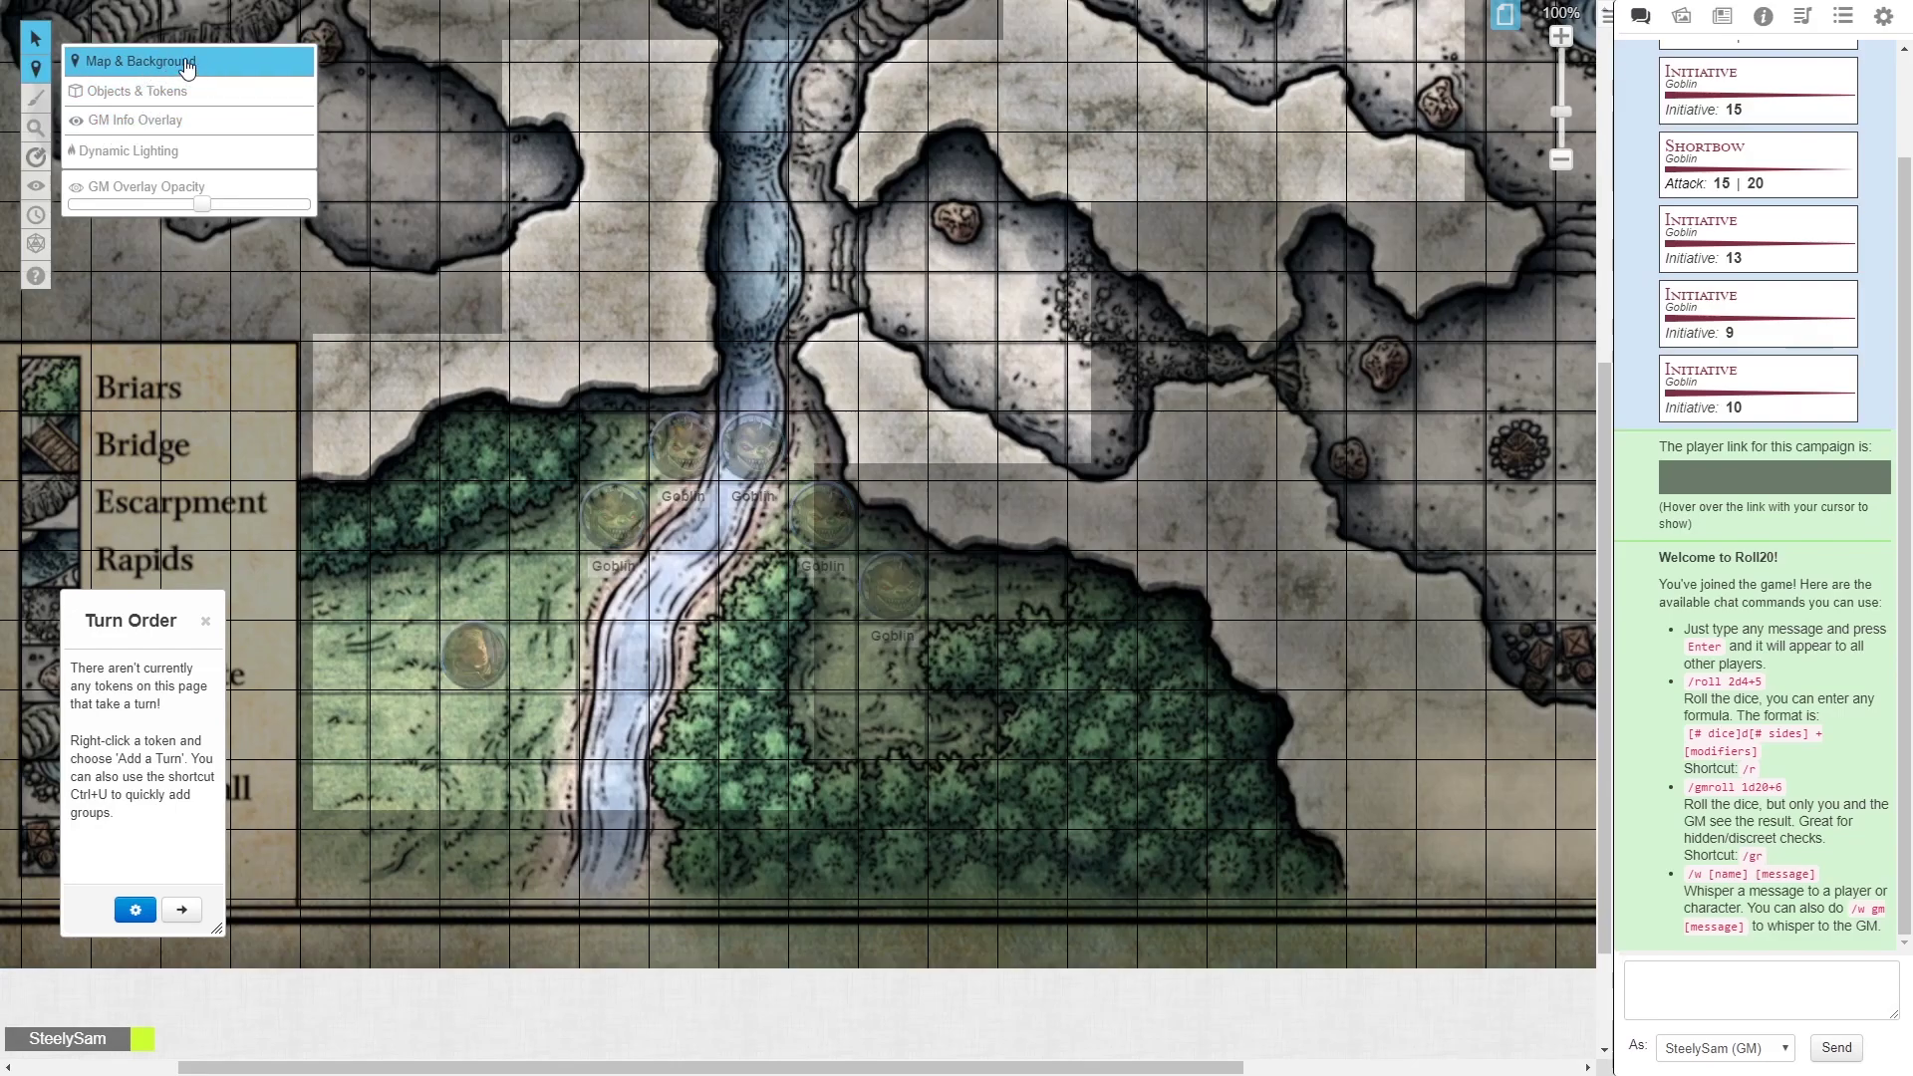
scroll(1120, 526, down, 3)
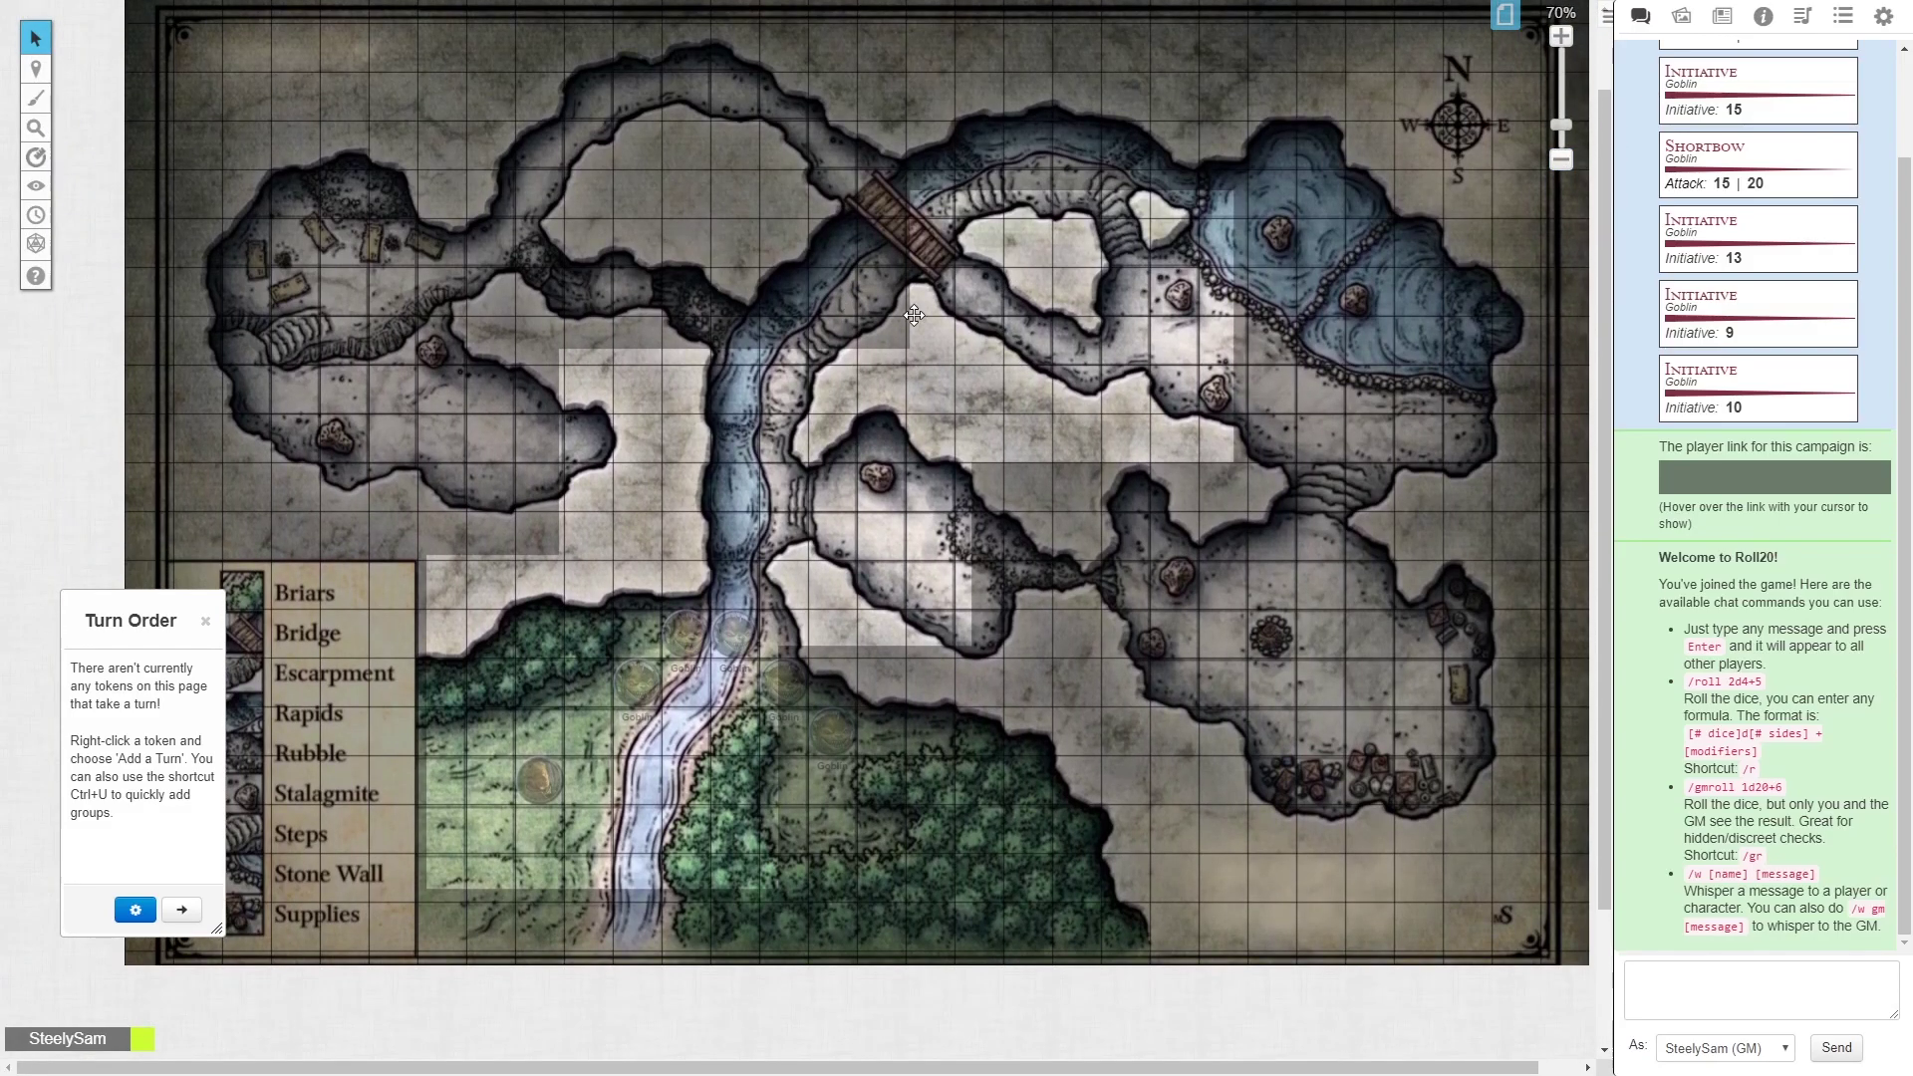
scroll(828, 386, up, 1)
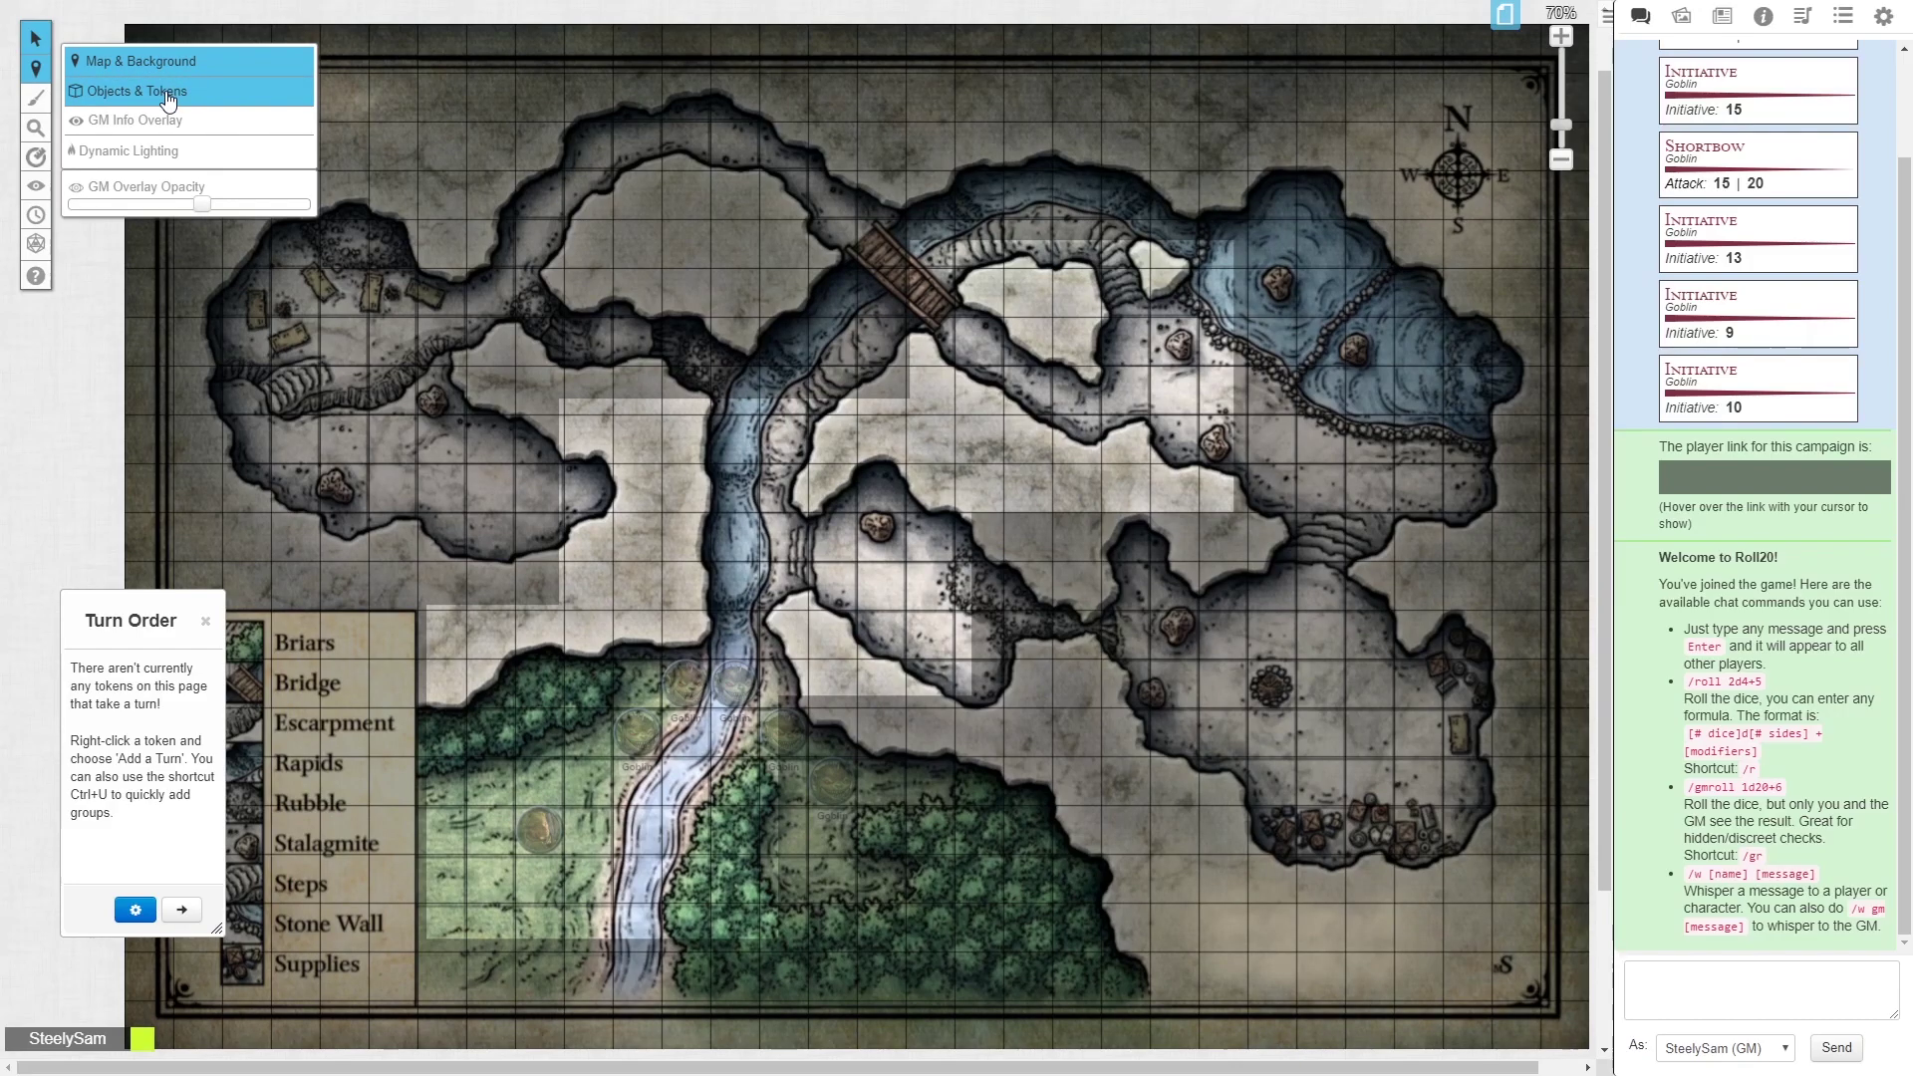
Return to the Objects & Tokens layer and move a goblin token three squares west and one south, off the river
click(167, 92)
scroll(666, 618, down, 1)
drag(667, 619, 539, 670)
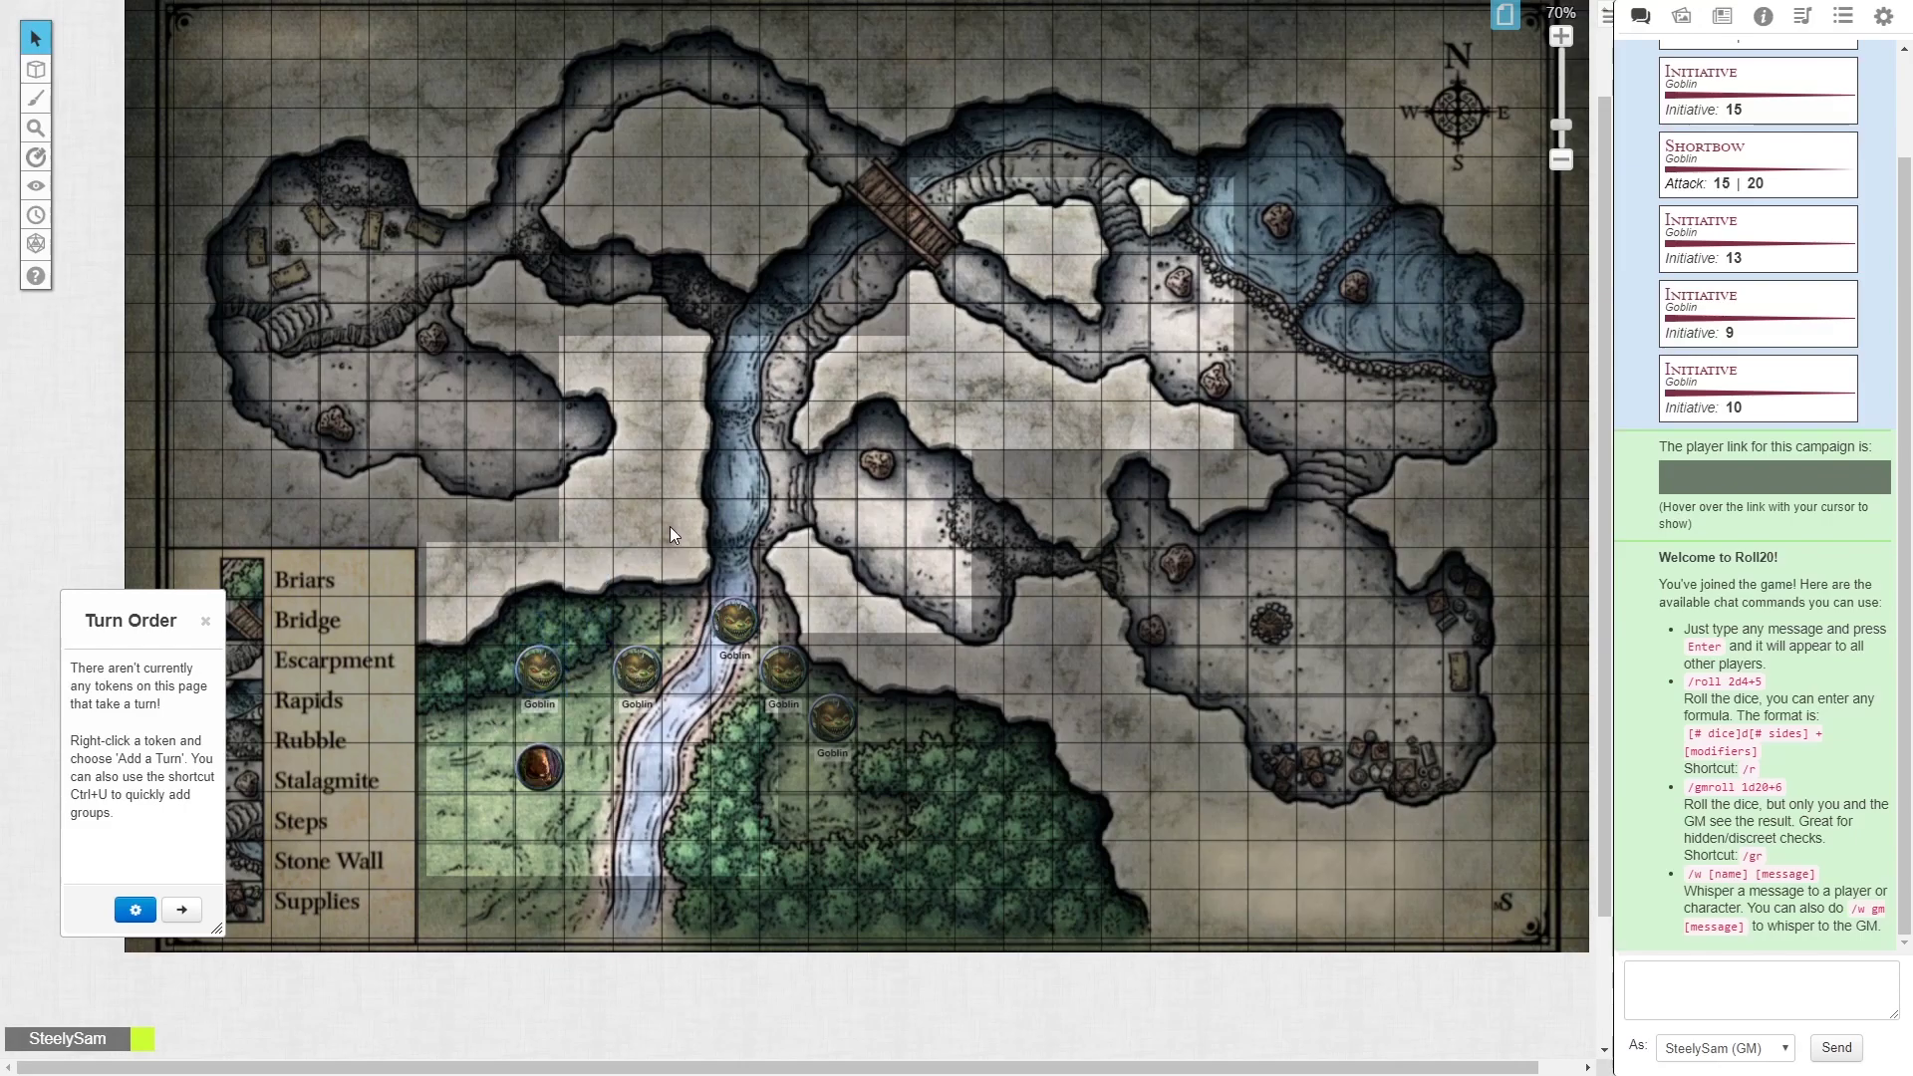
Move the goblin token standing at the river's west bank to the Map Layer
click(637, 670)
click(763, 479)
right_click(628, 654)
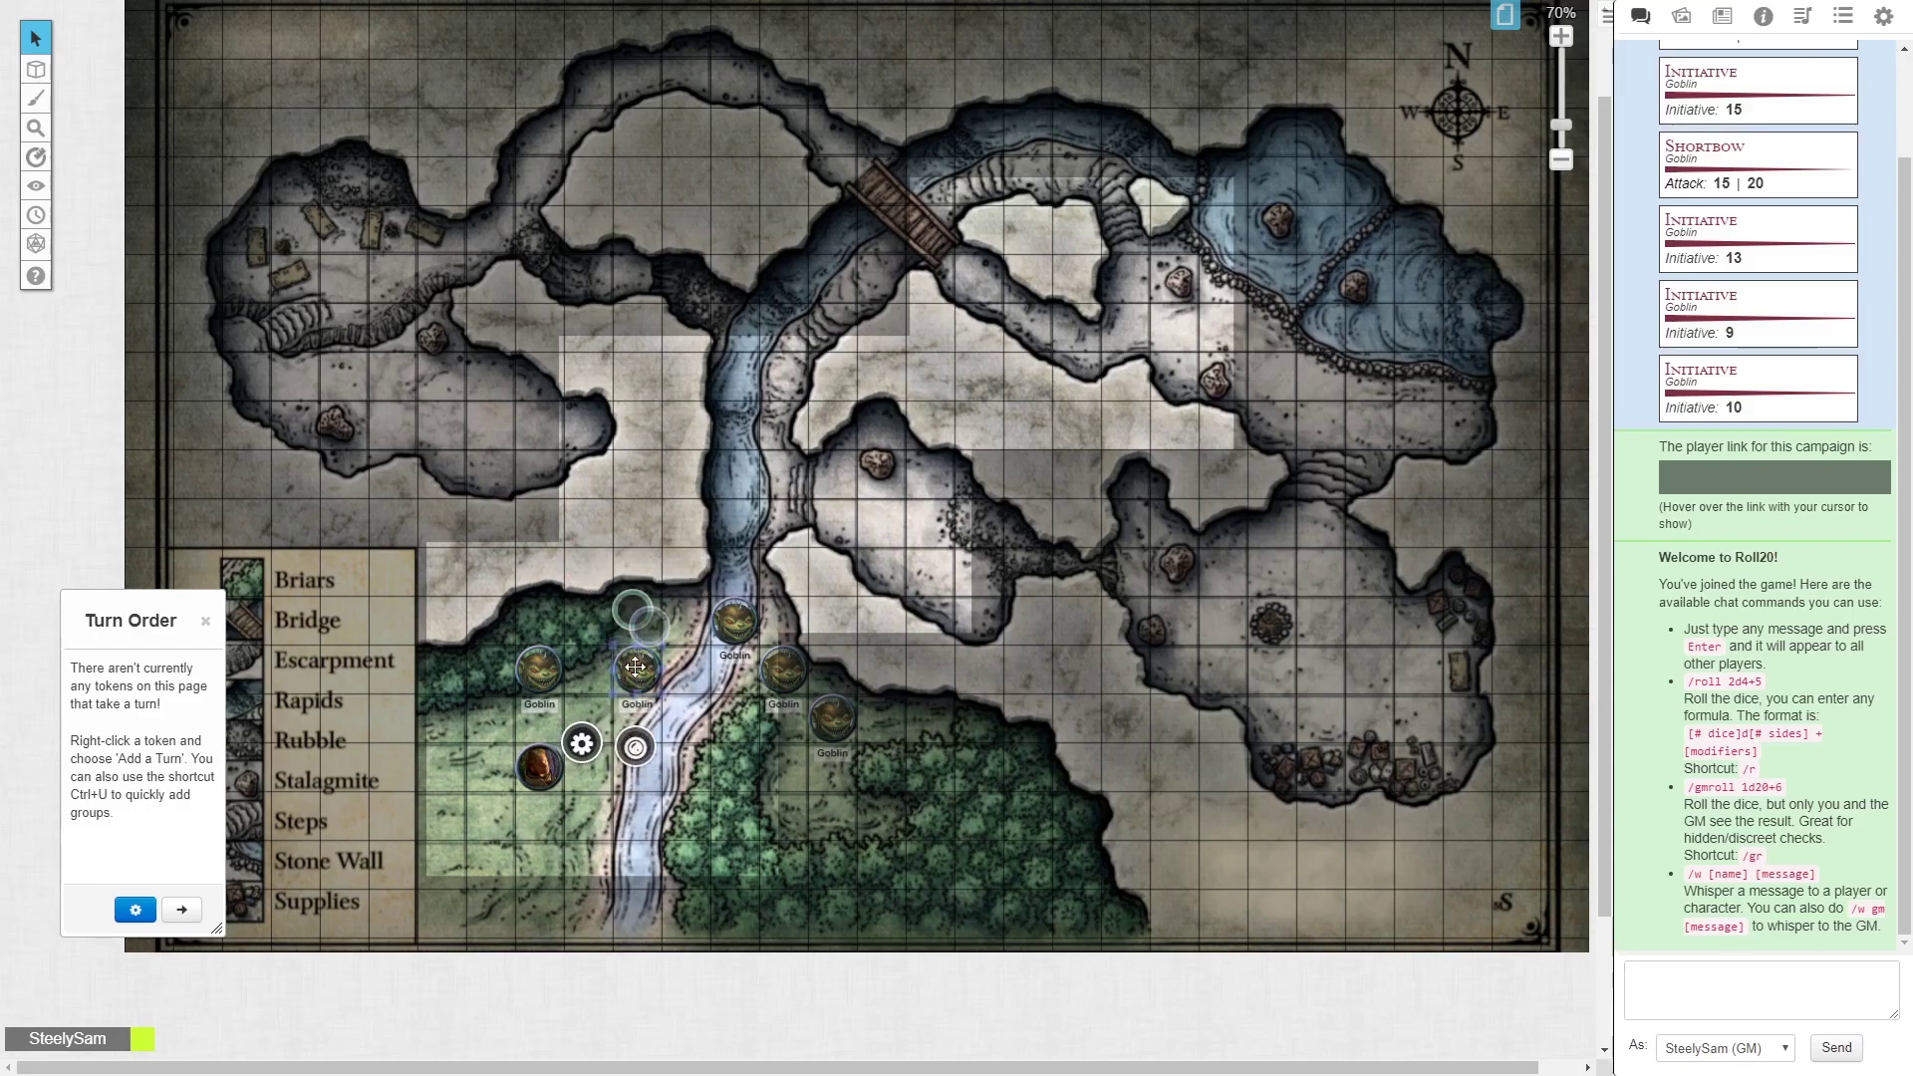
mouse_move(681, 659)
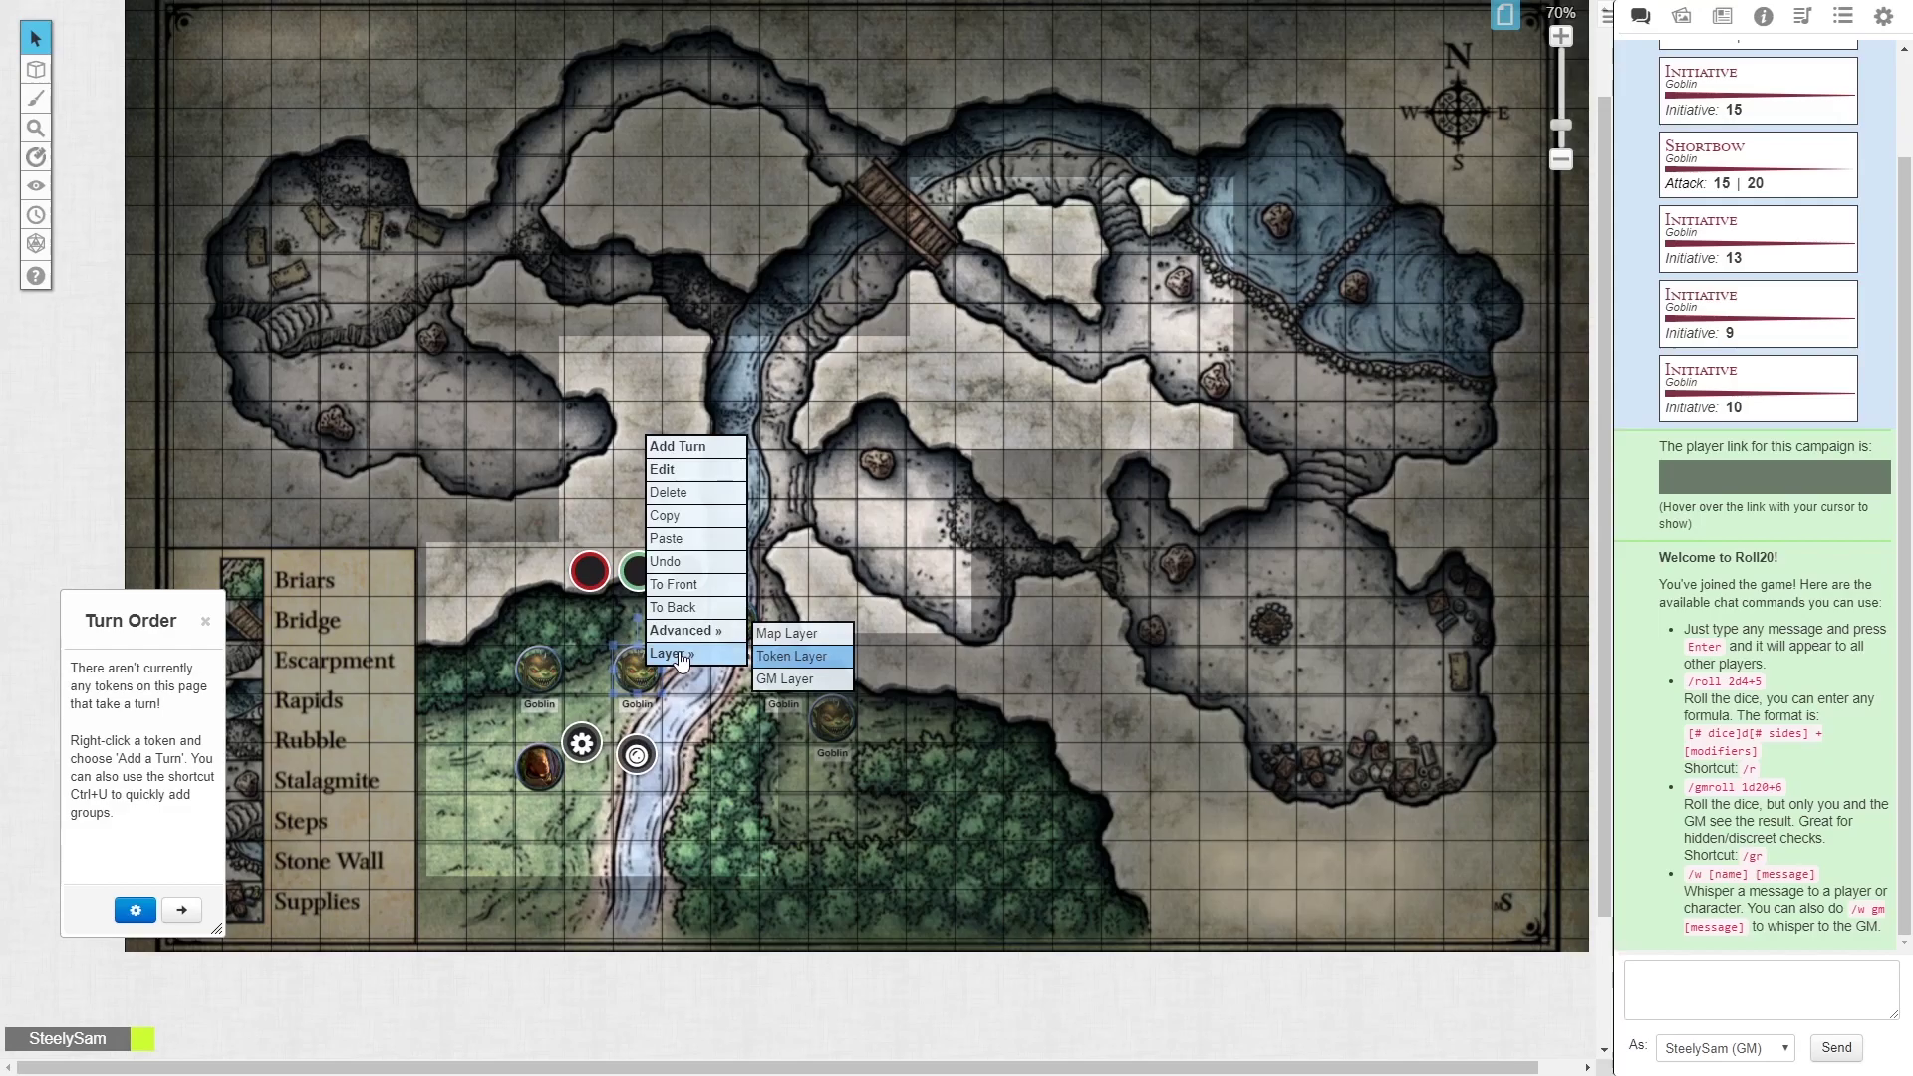
click(800, 635)
Check the west-bank goblin on the Map & Background layer and compare it with the Objects & Tokens layer
mouse_move(36, 69)
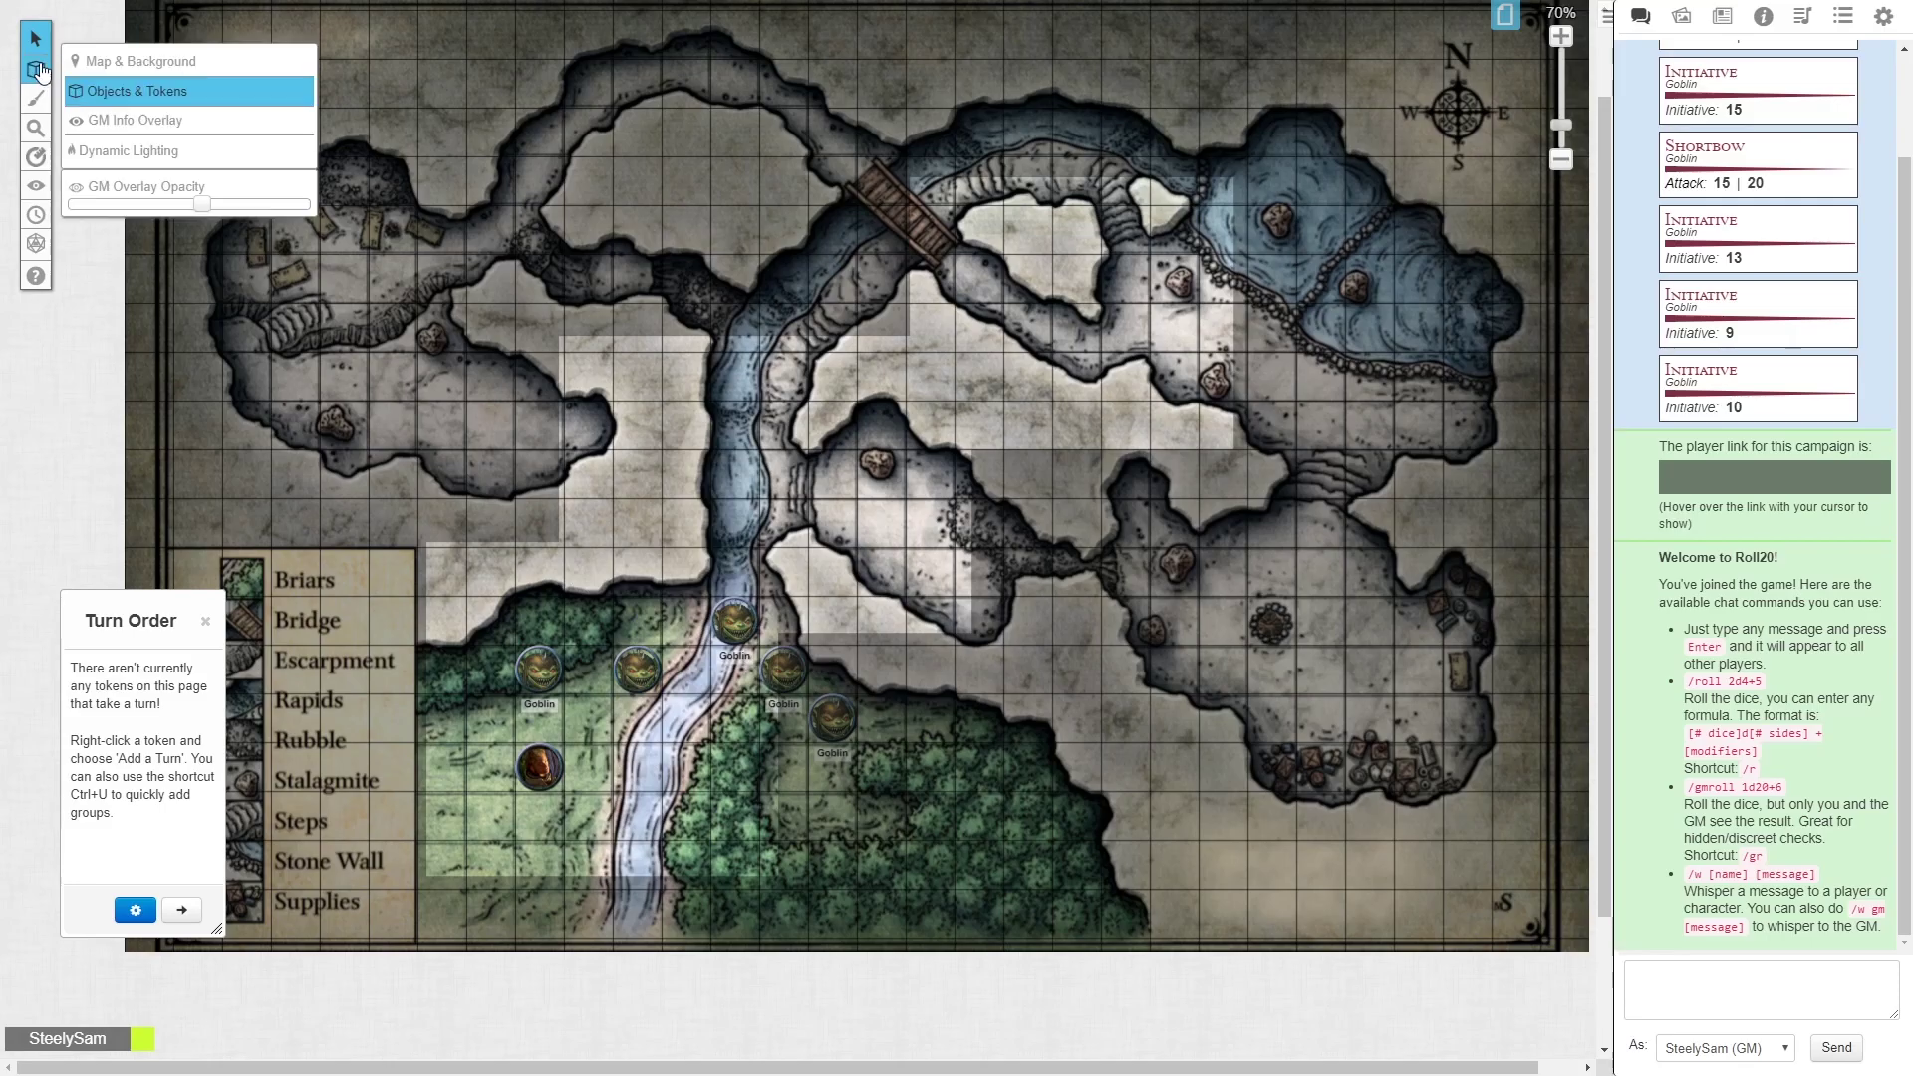
click(128, 61)
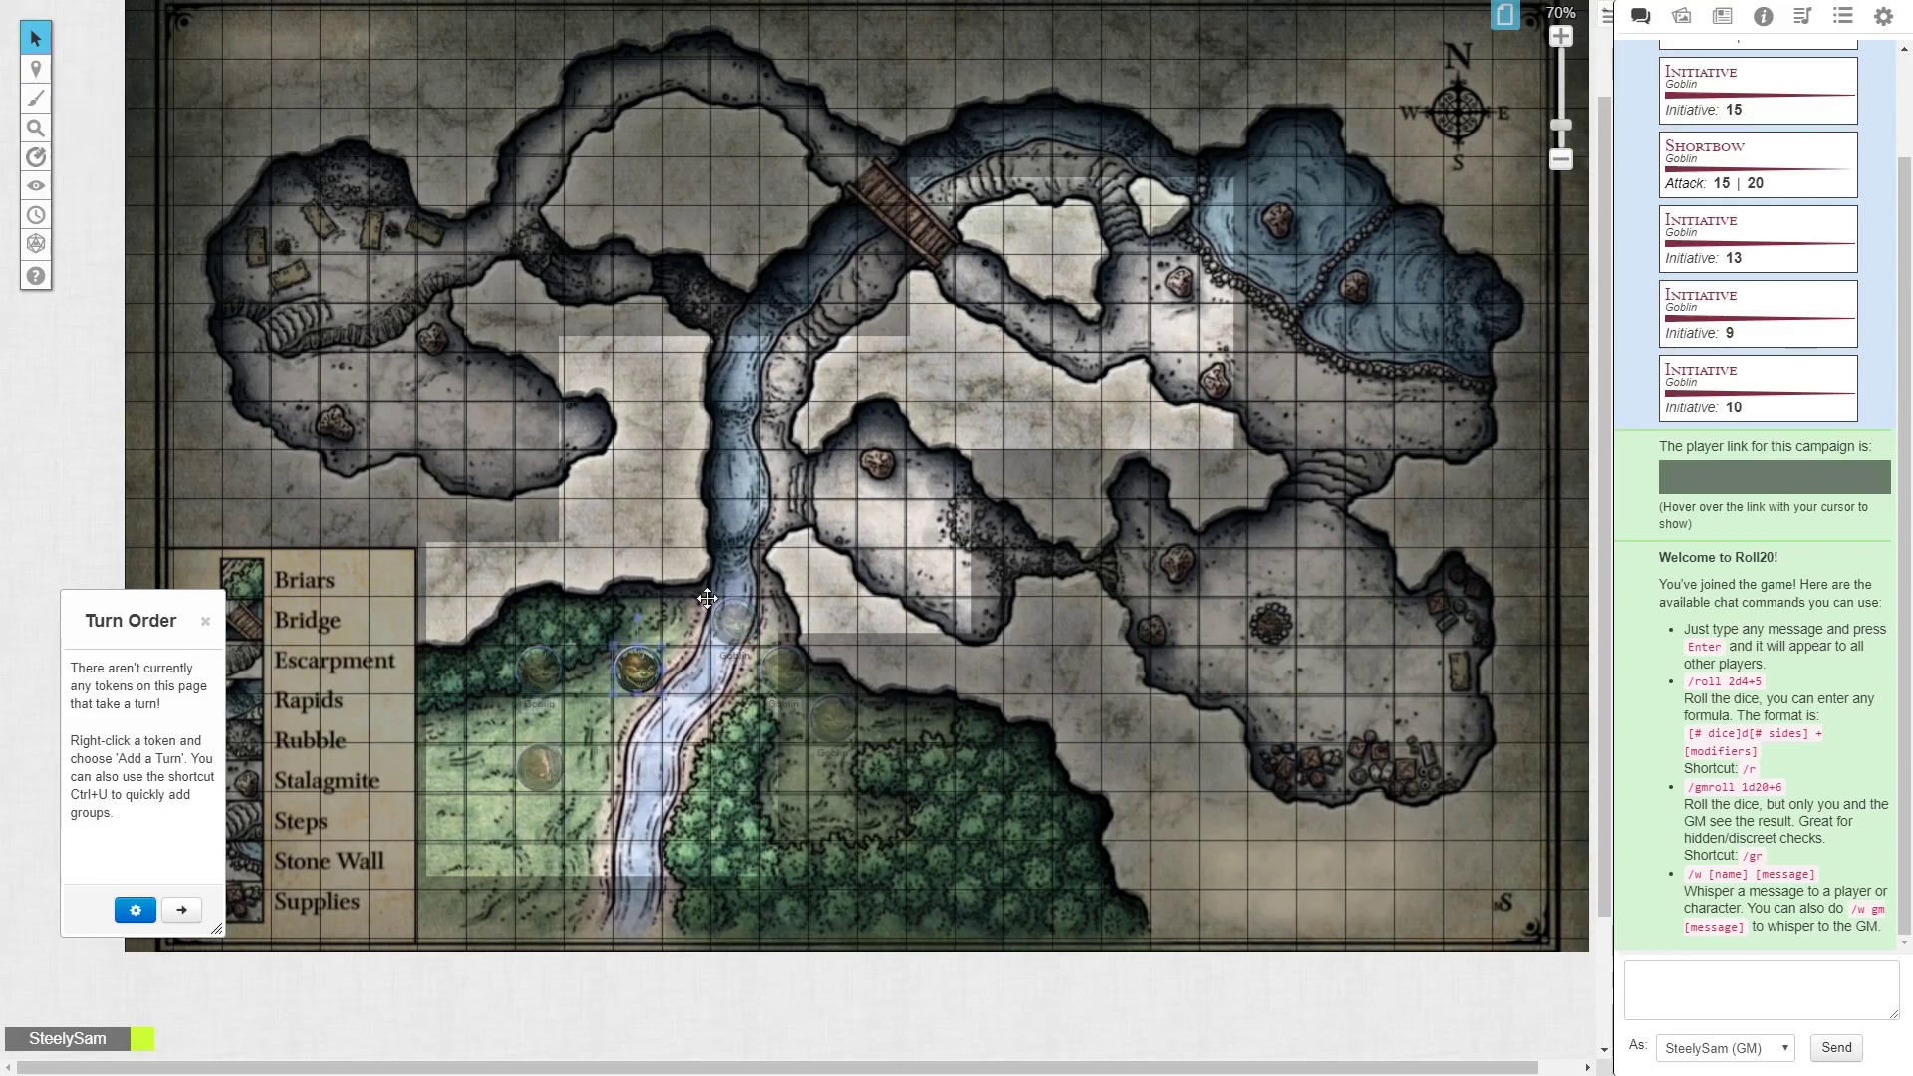
click(640, 673)
mouse_move(41, 72)
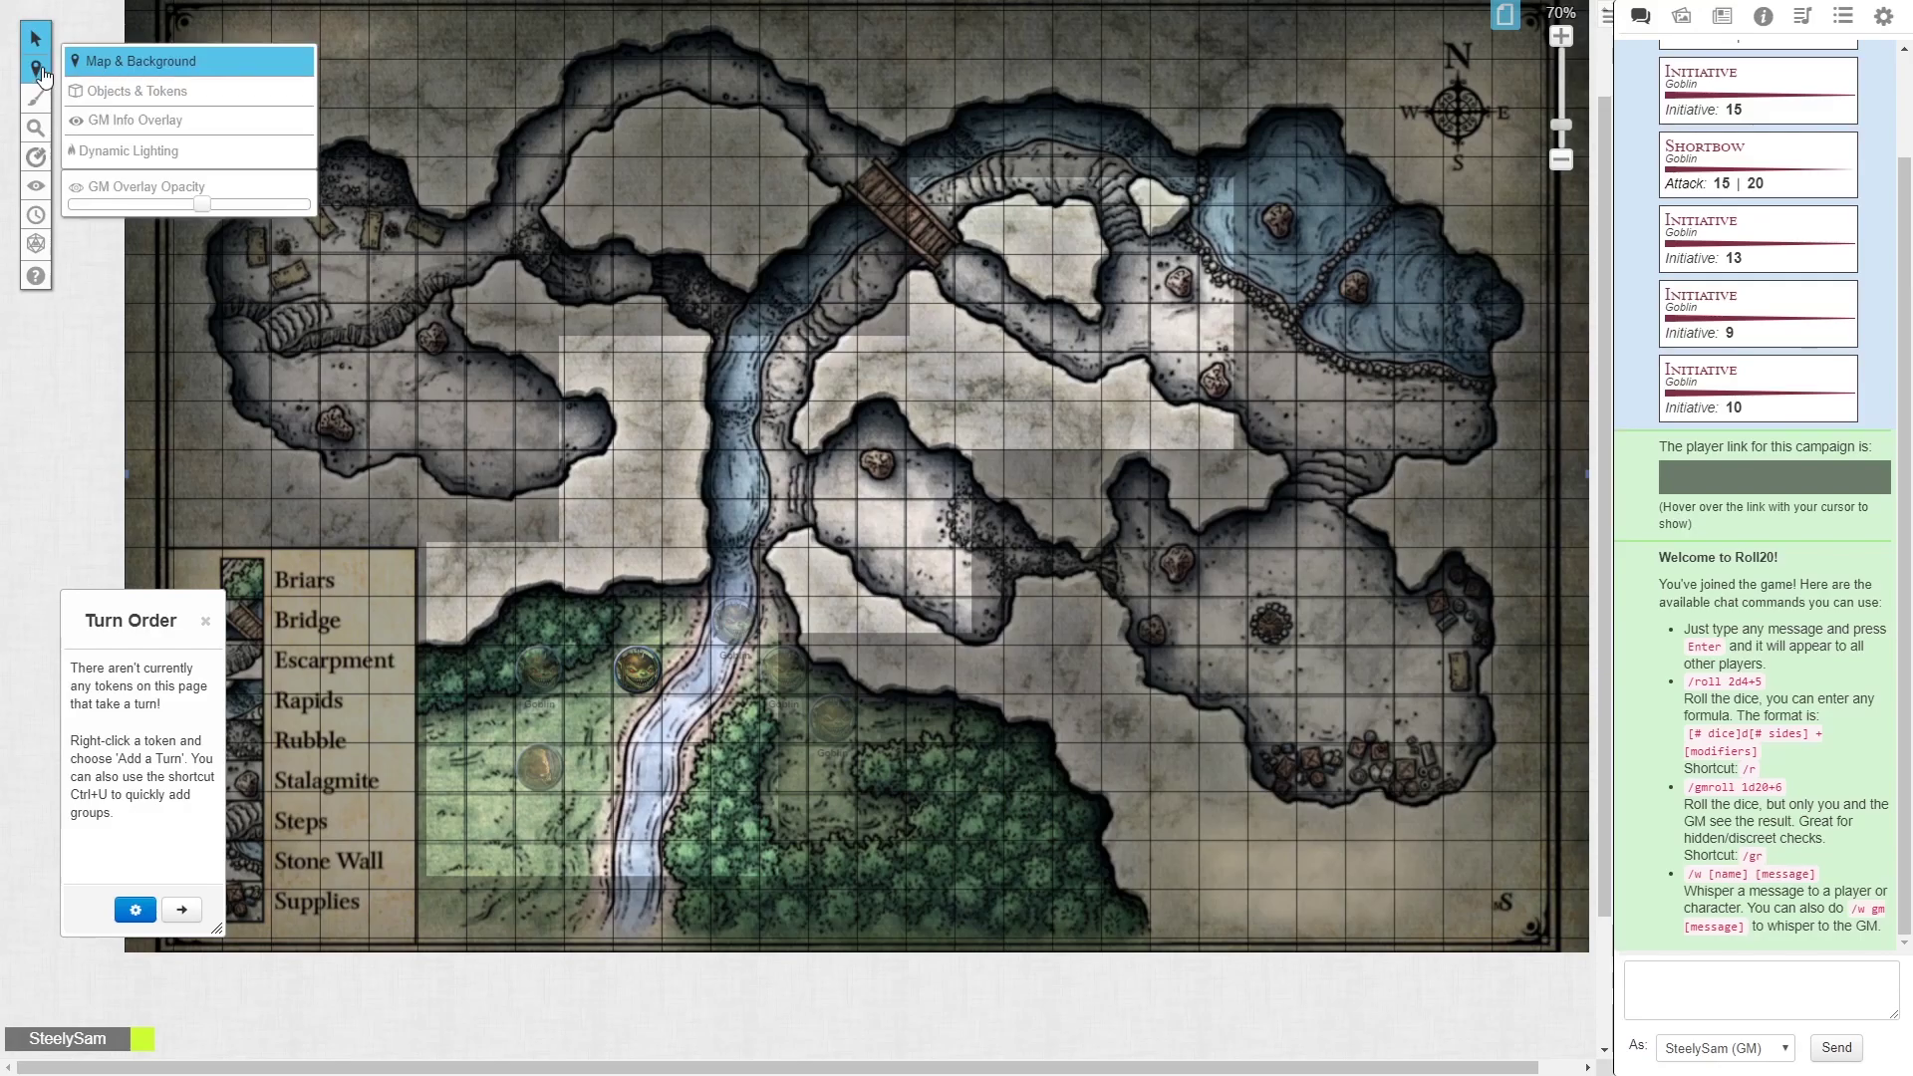
click(120, 94)
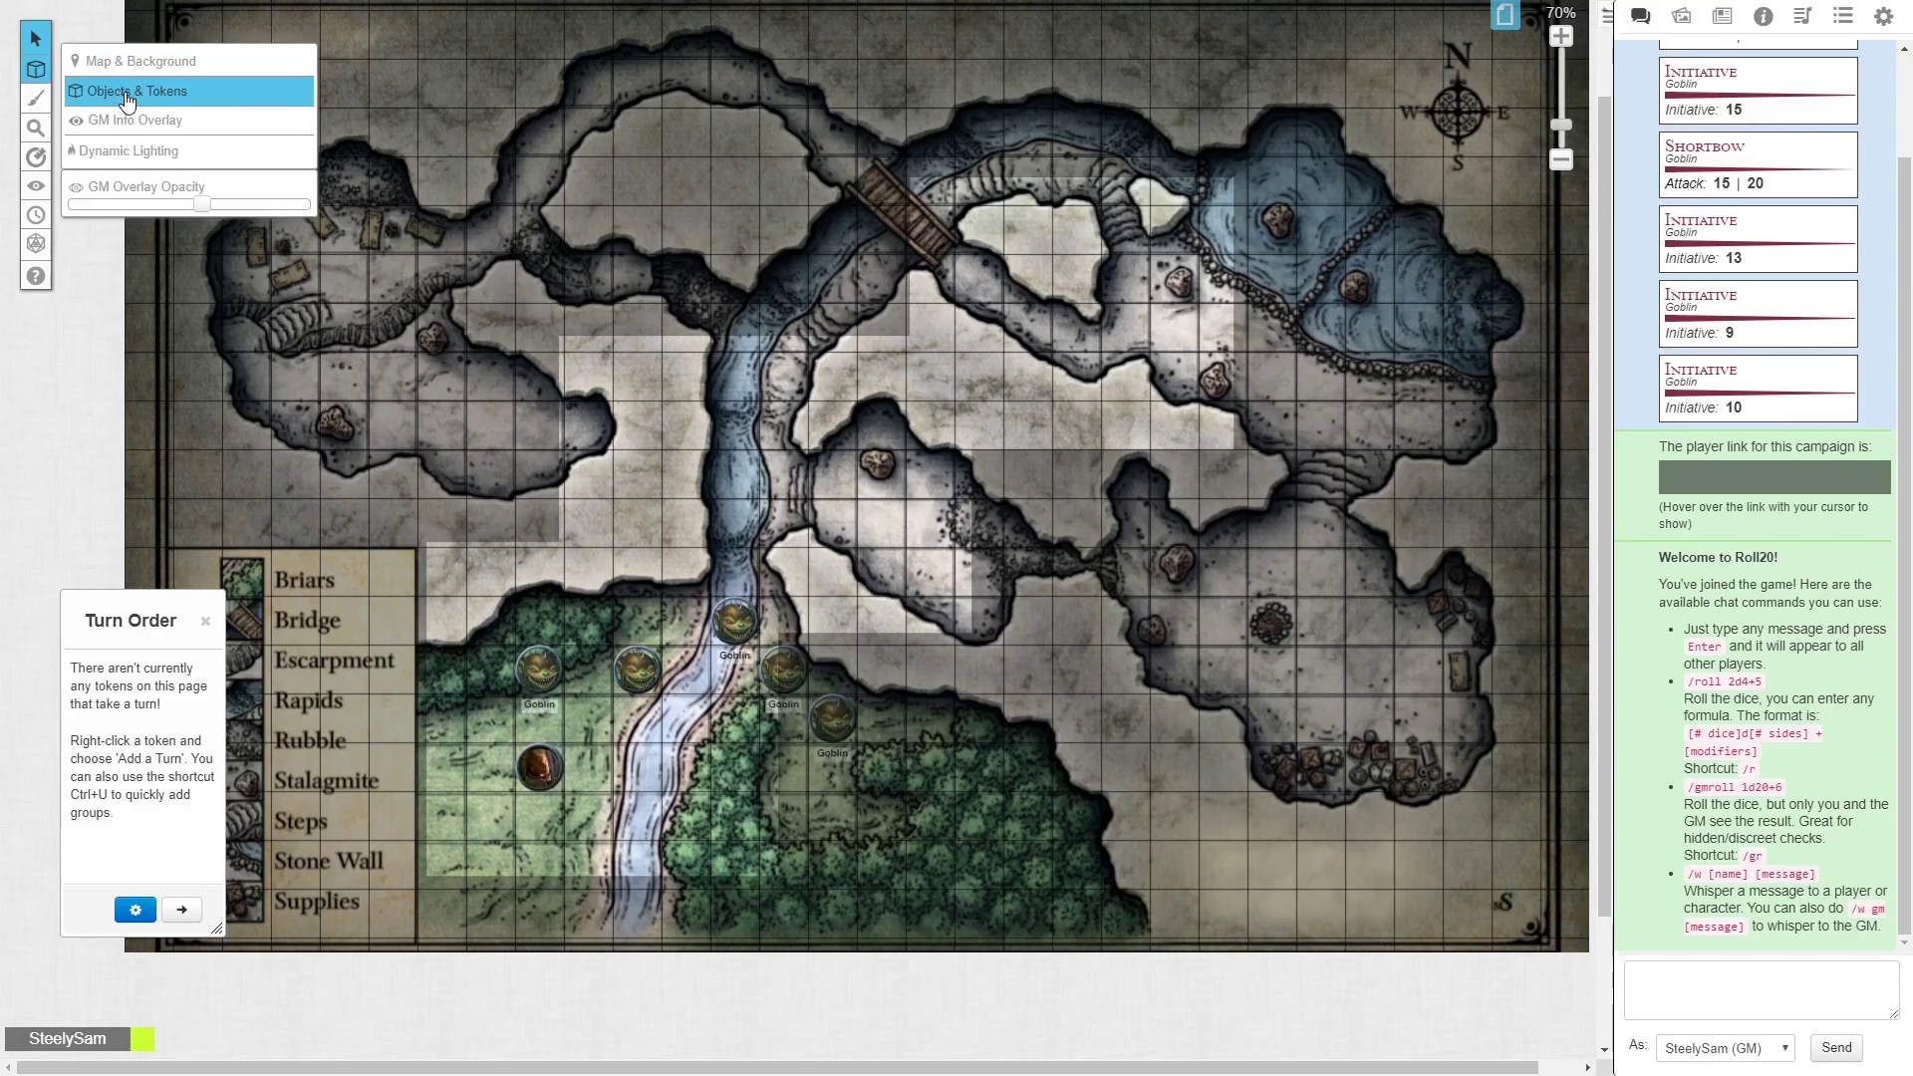
Send the west-bank goblin from the Map & Background layer back to the Token Layer
mouse_move(36, 69)
click(140, 61)
click(634, 665)
right_click(636, 668)
mouse_move(687, 653)
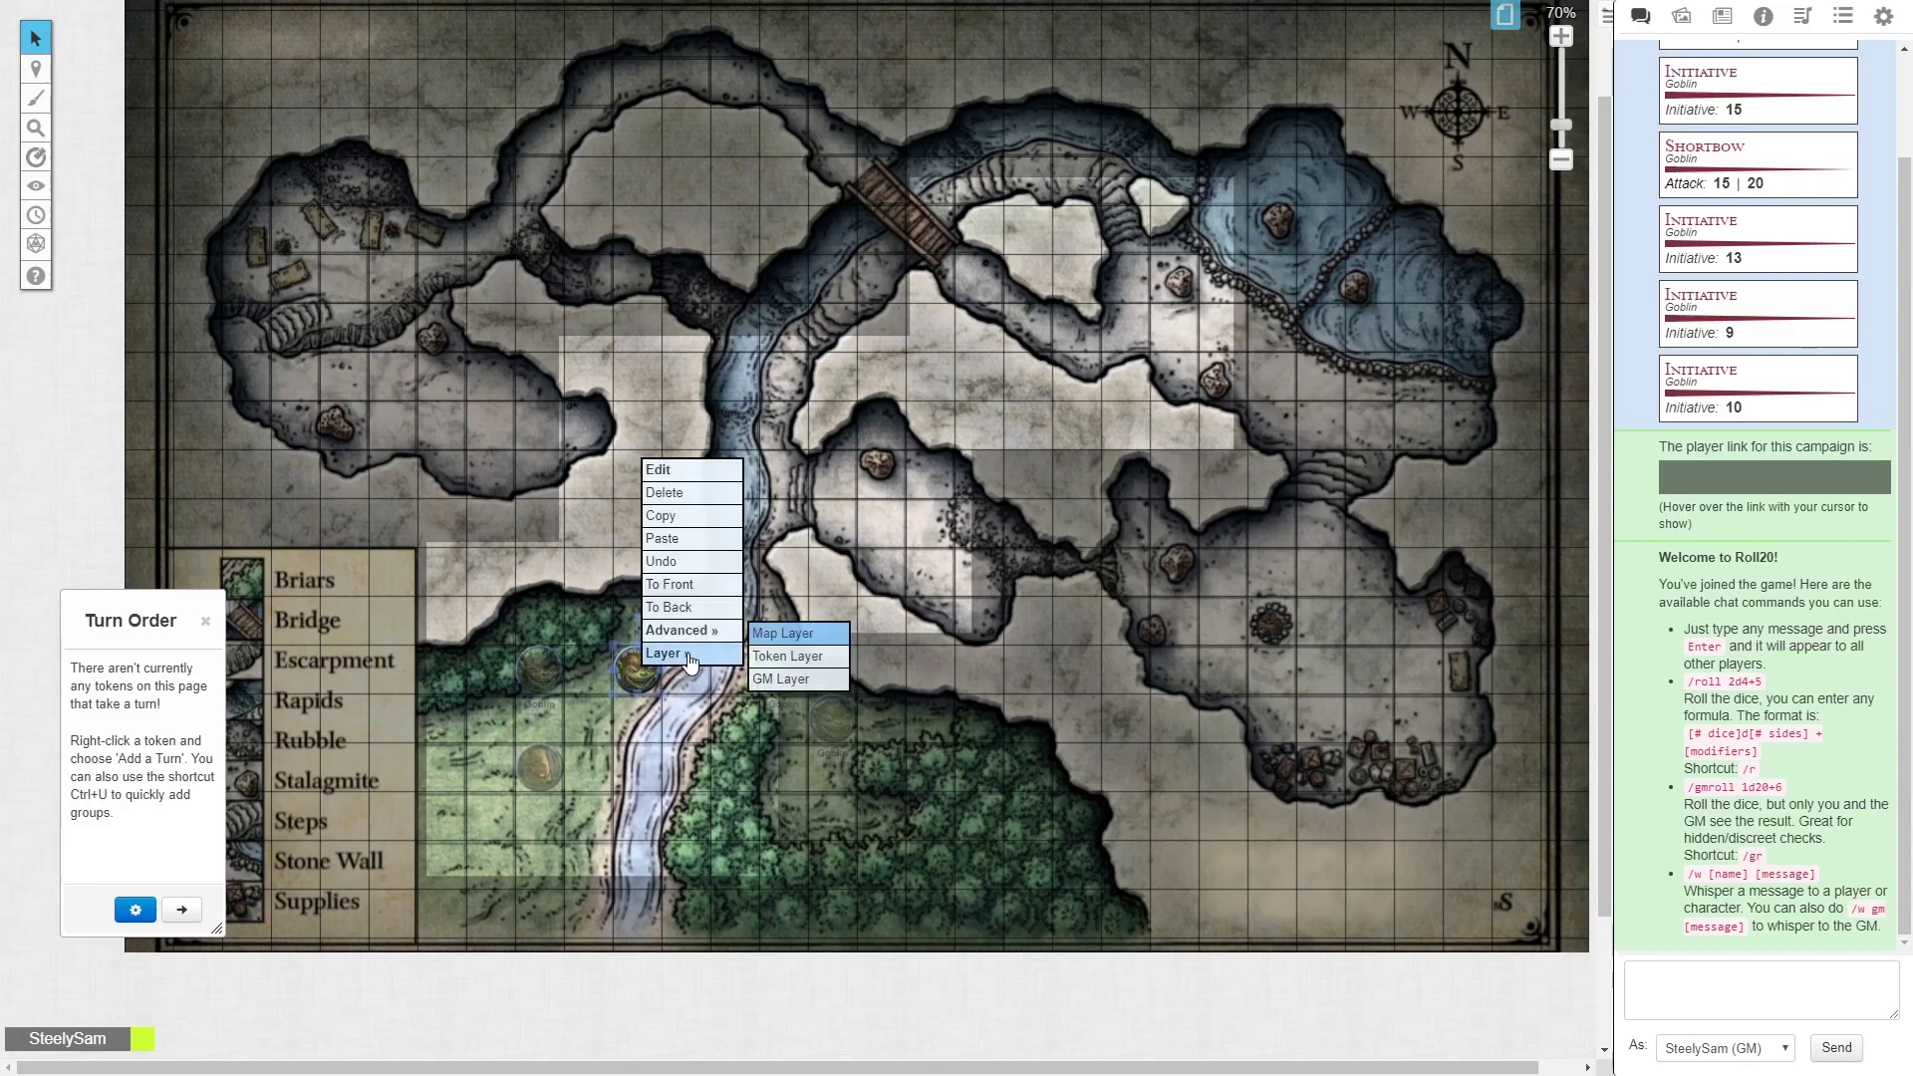
click(785, 676)
On the Objects & Tokens layer, move the west-bank goblin two squares east and two south into the bushes across the river
mouse_move(36, 69)
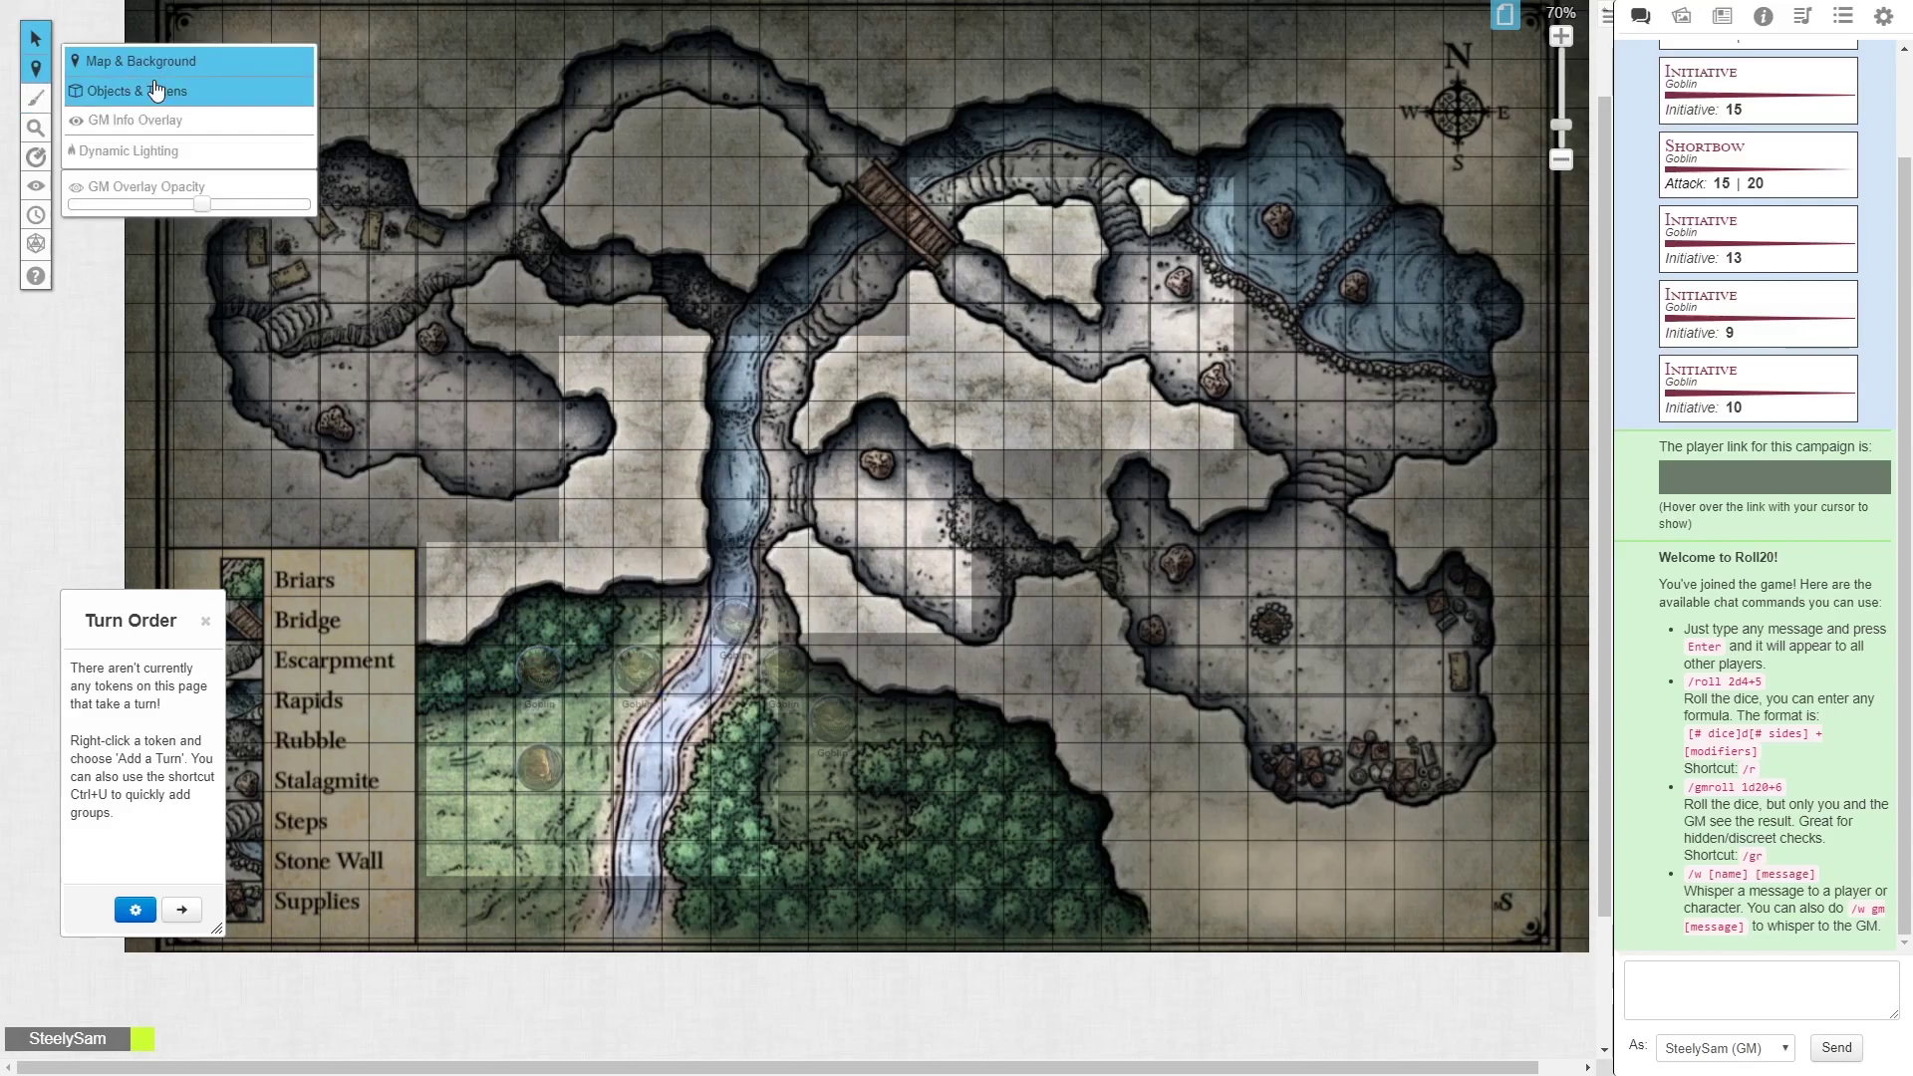
click(156, 90)
click(635, 668)
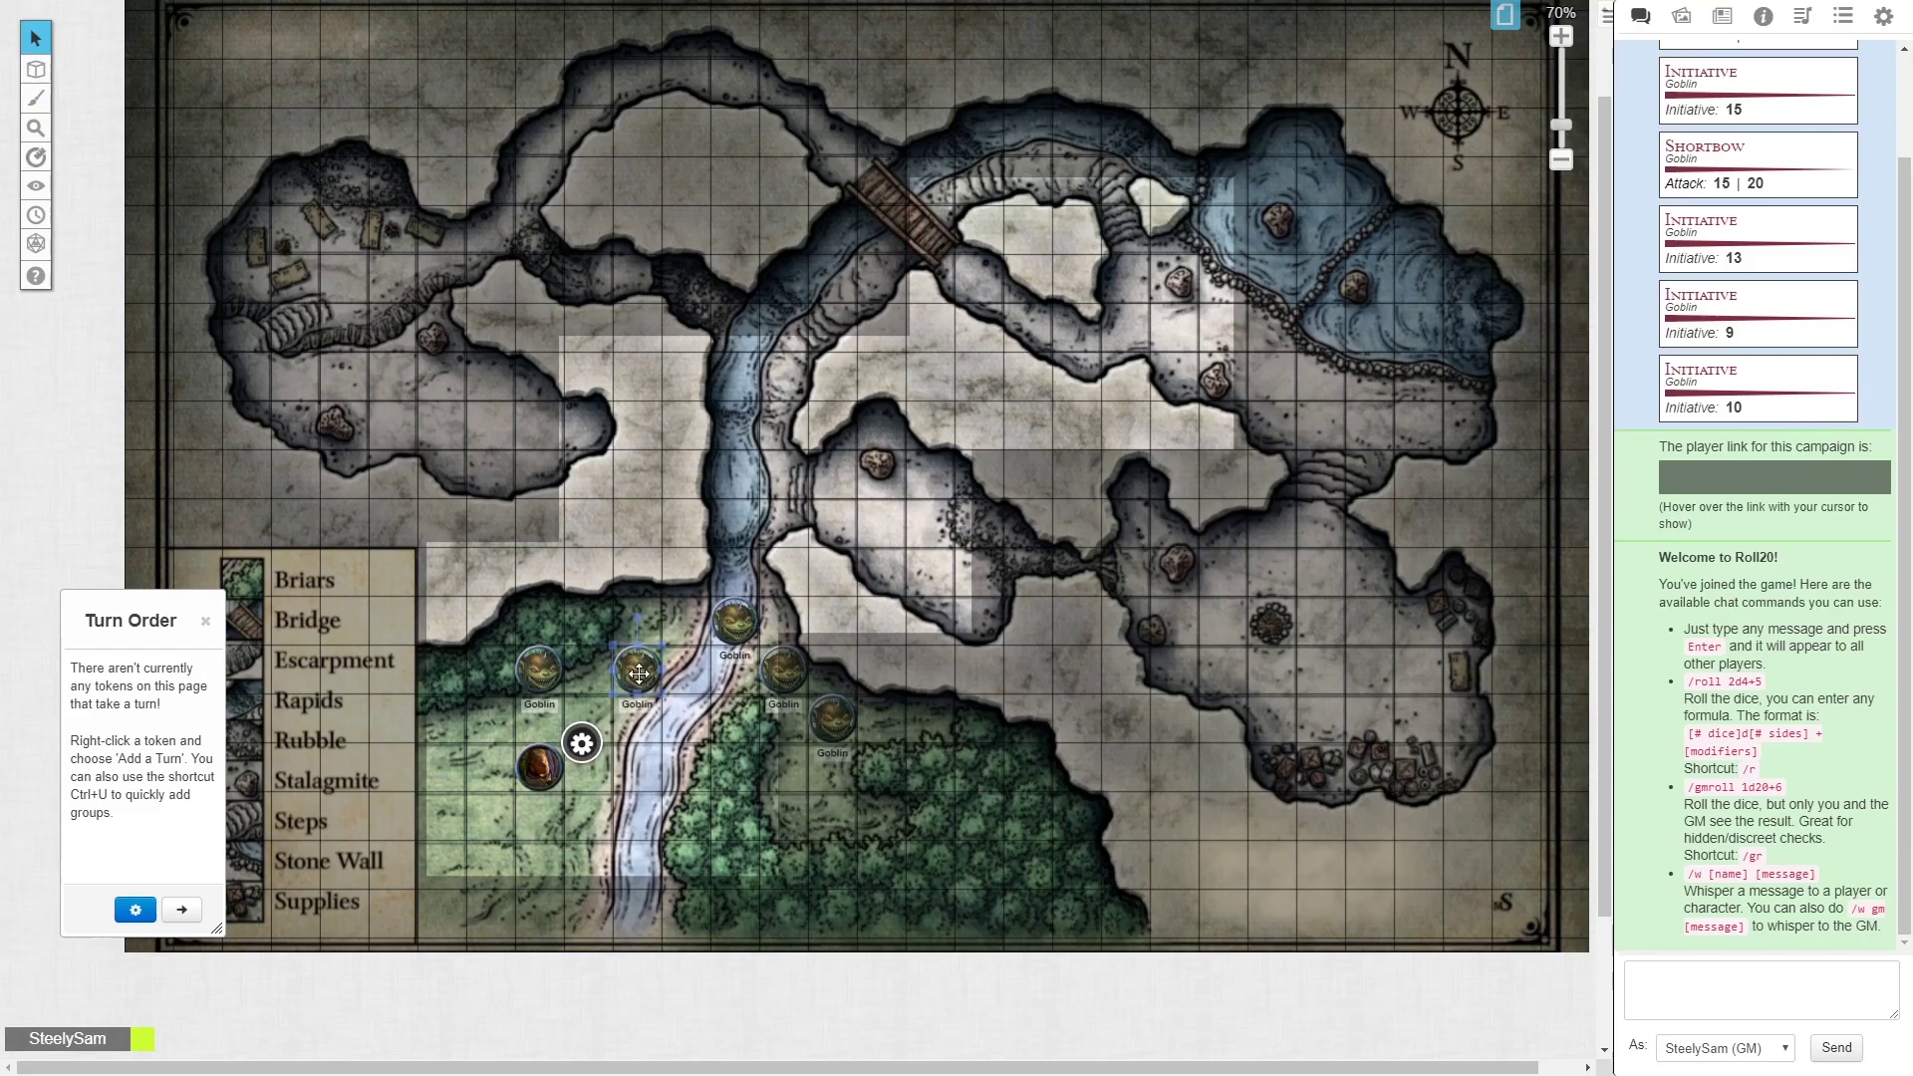
click(742, 702)
drag(632, 504, 741, 607)
click(750, 513)
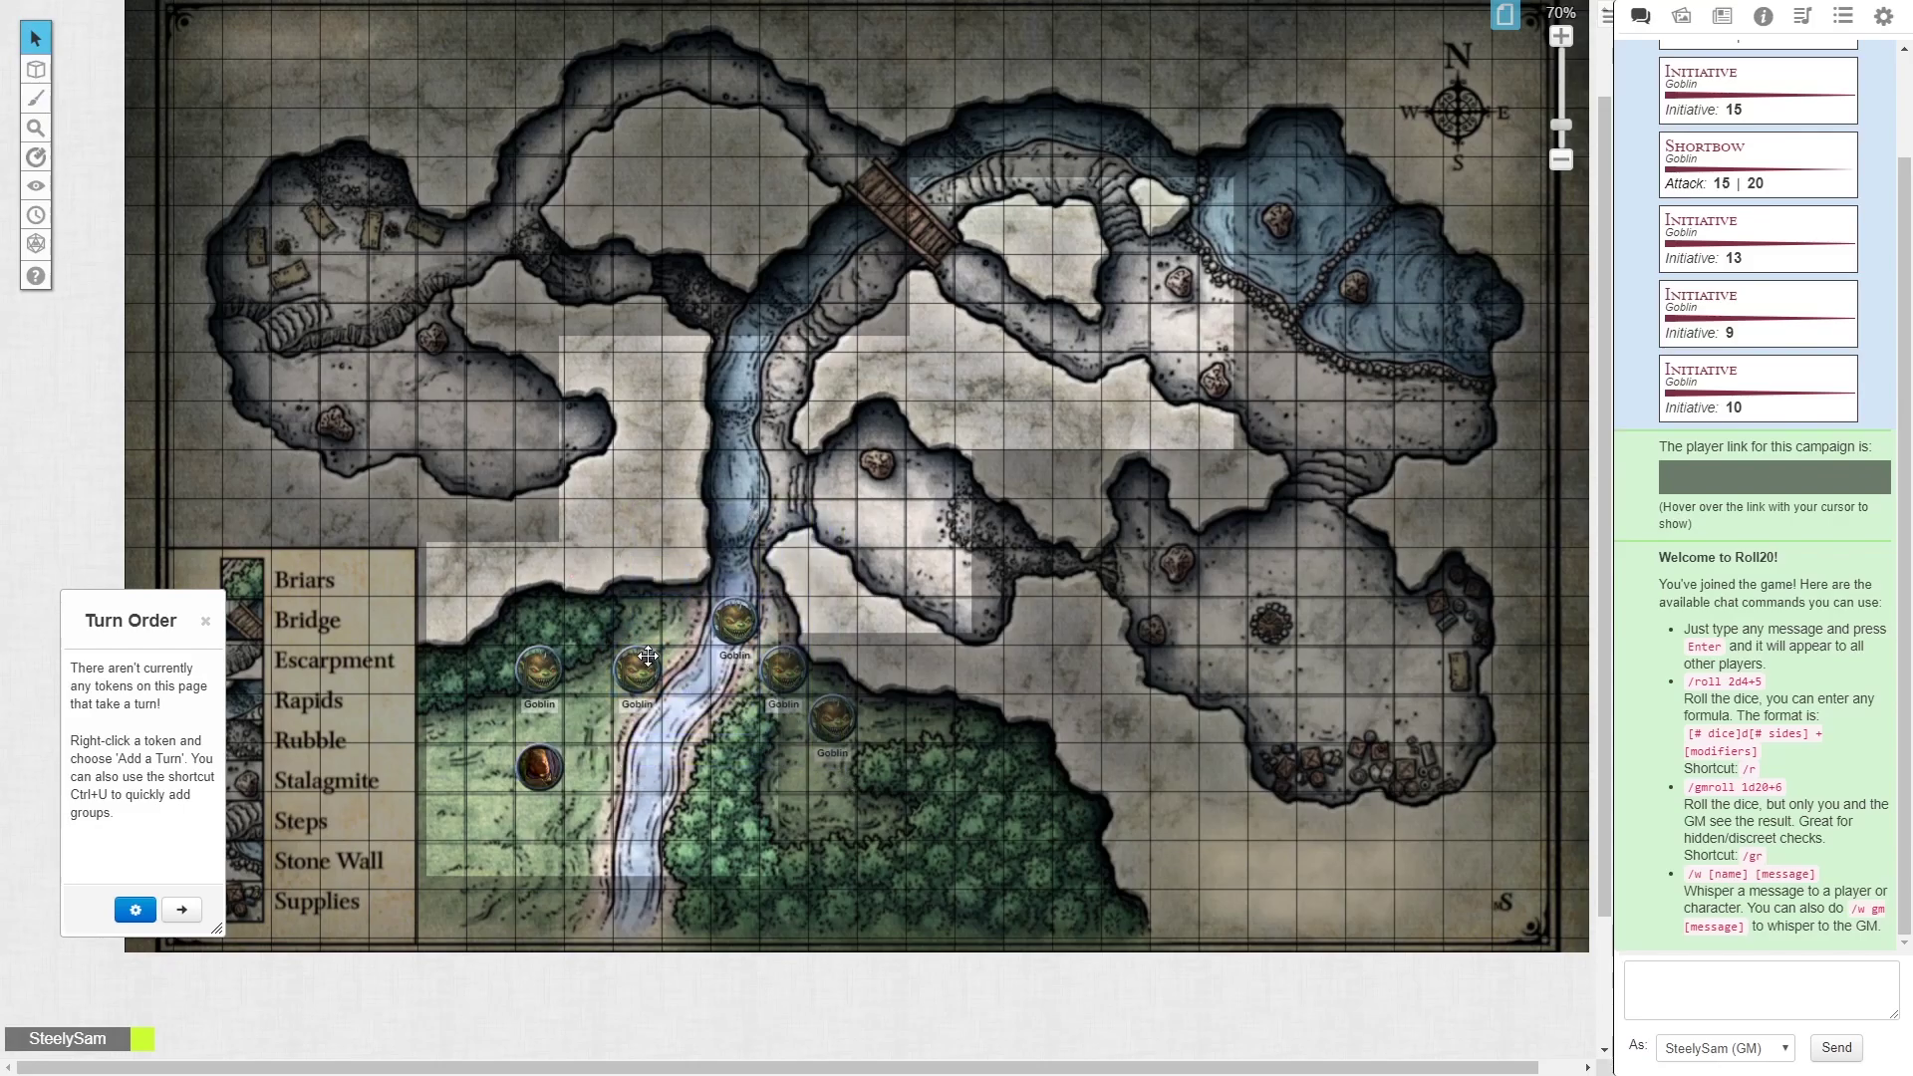
drag(639, 669, 722, 767)
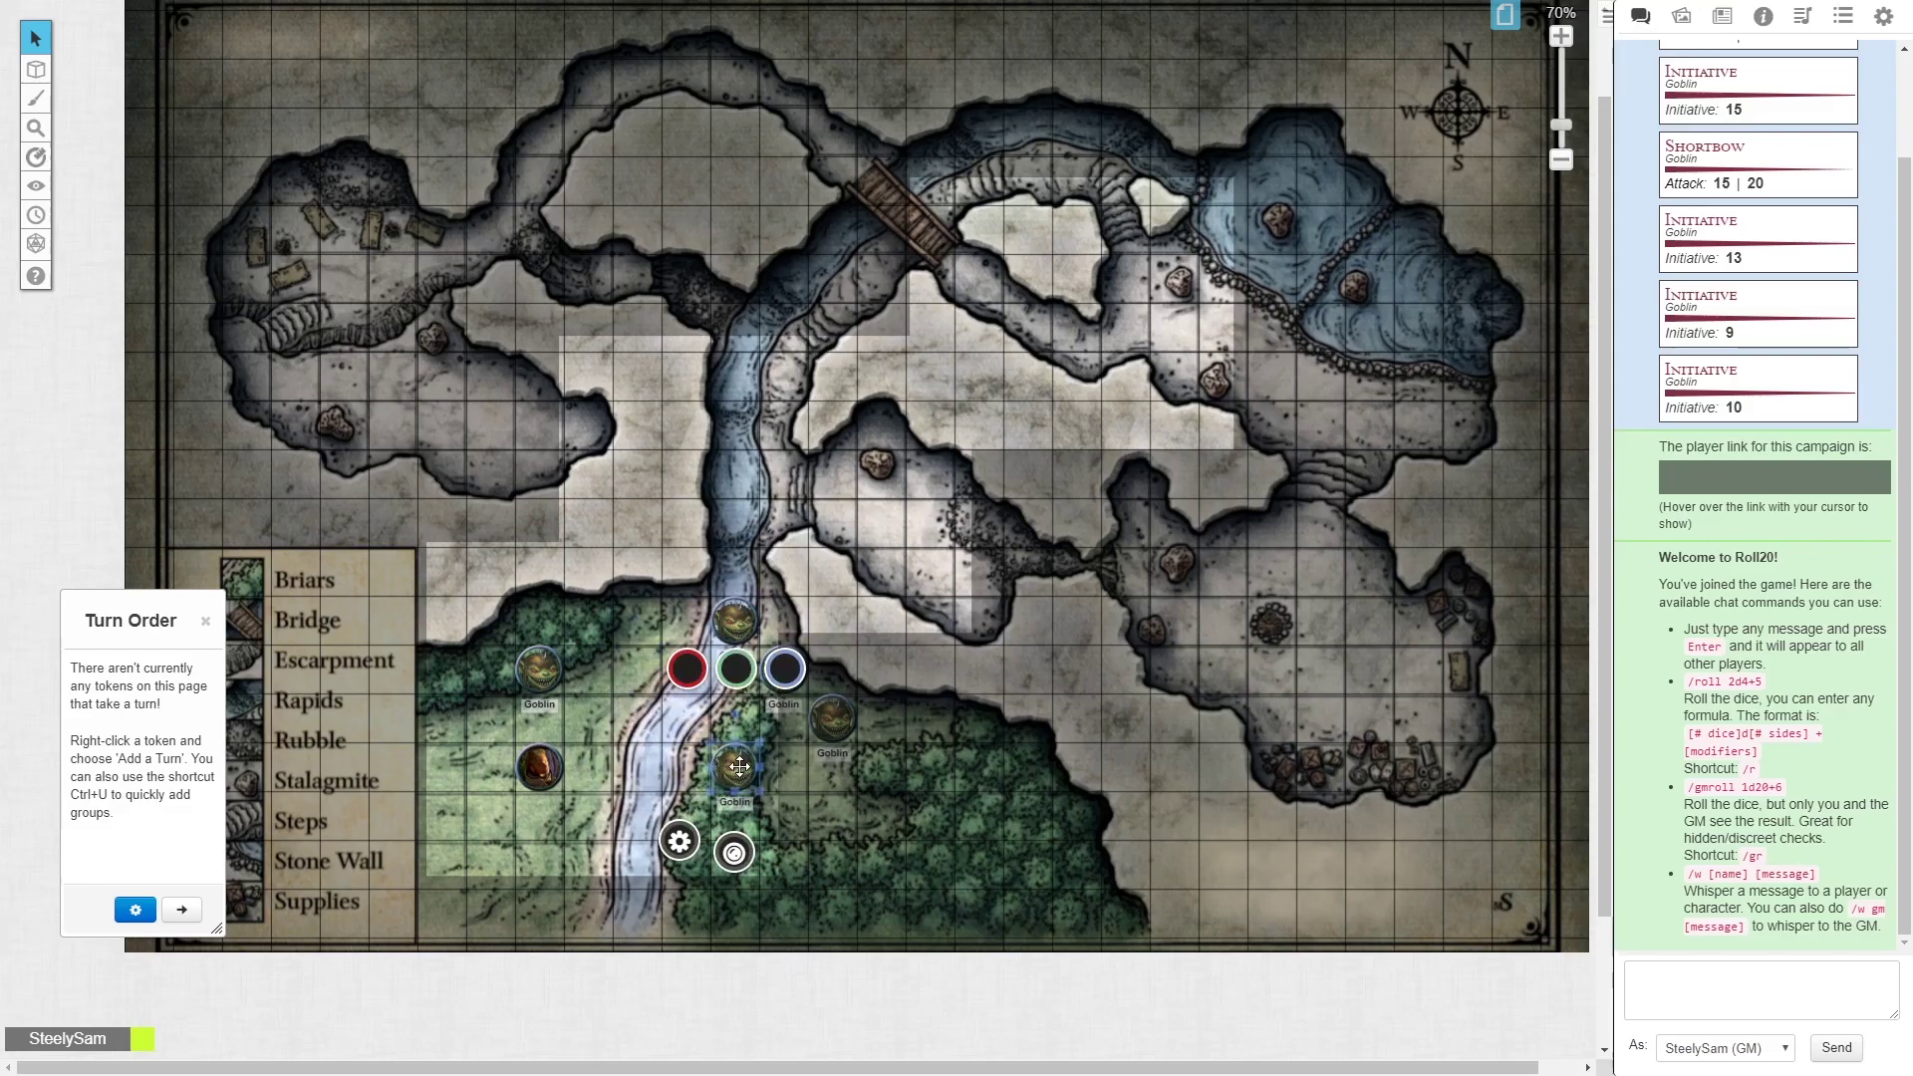
Hide the goblin in the bushes by moving it to the GM Layer
right_click(738, 769)
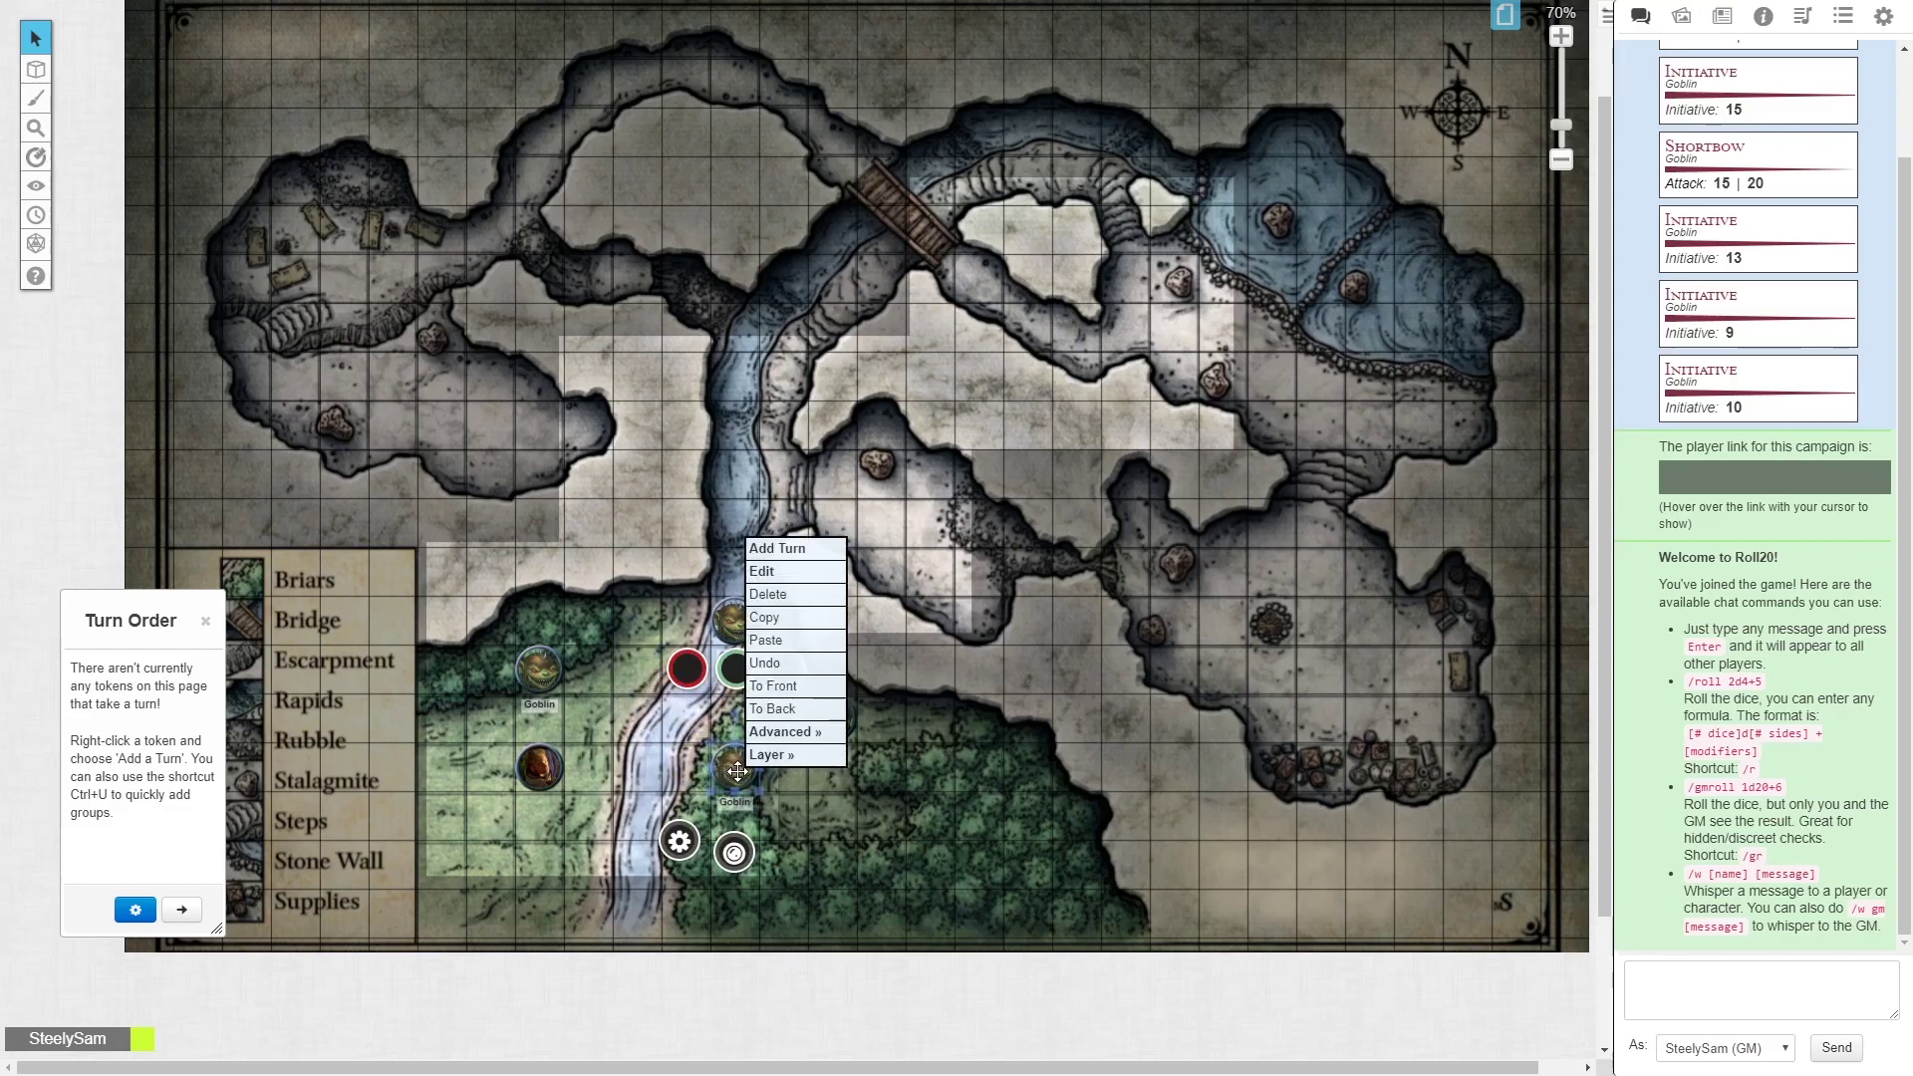
mouse_move(776, 759)
click(884, 781)
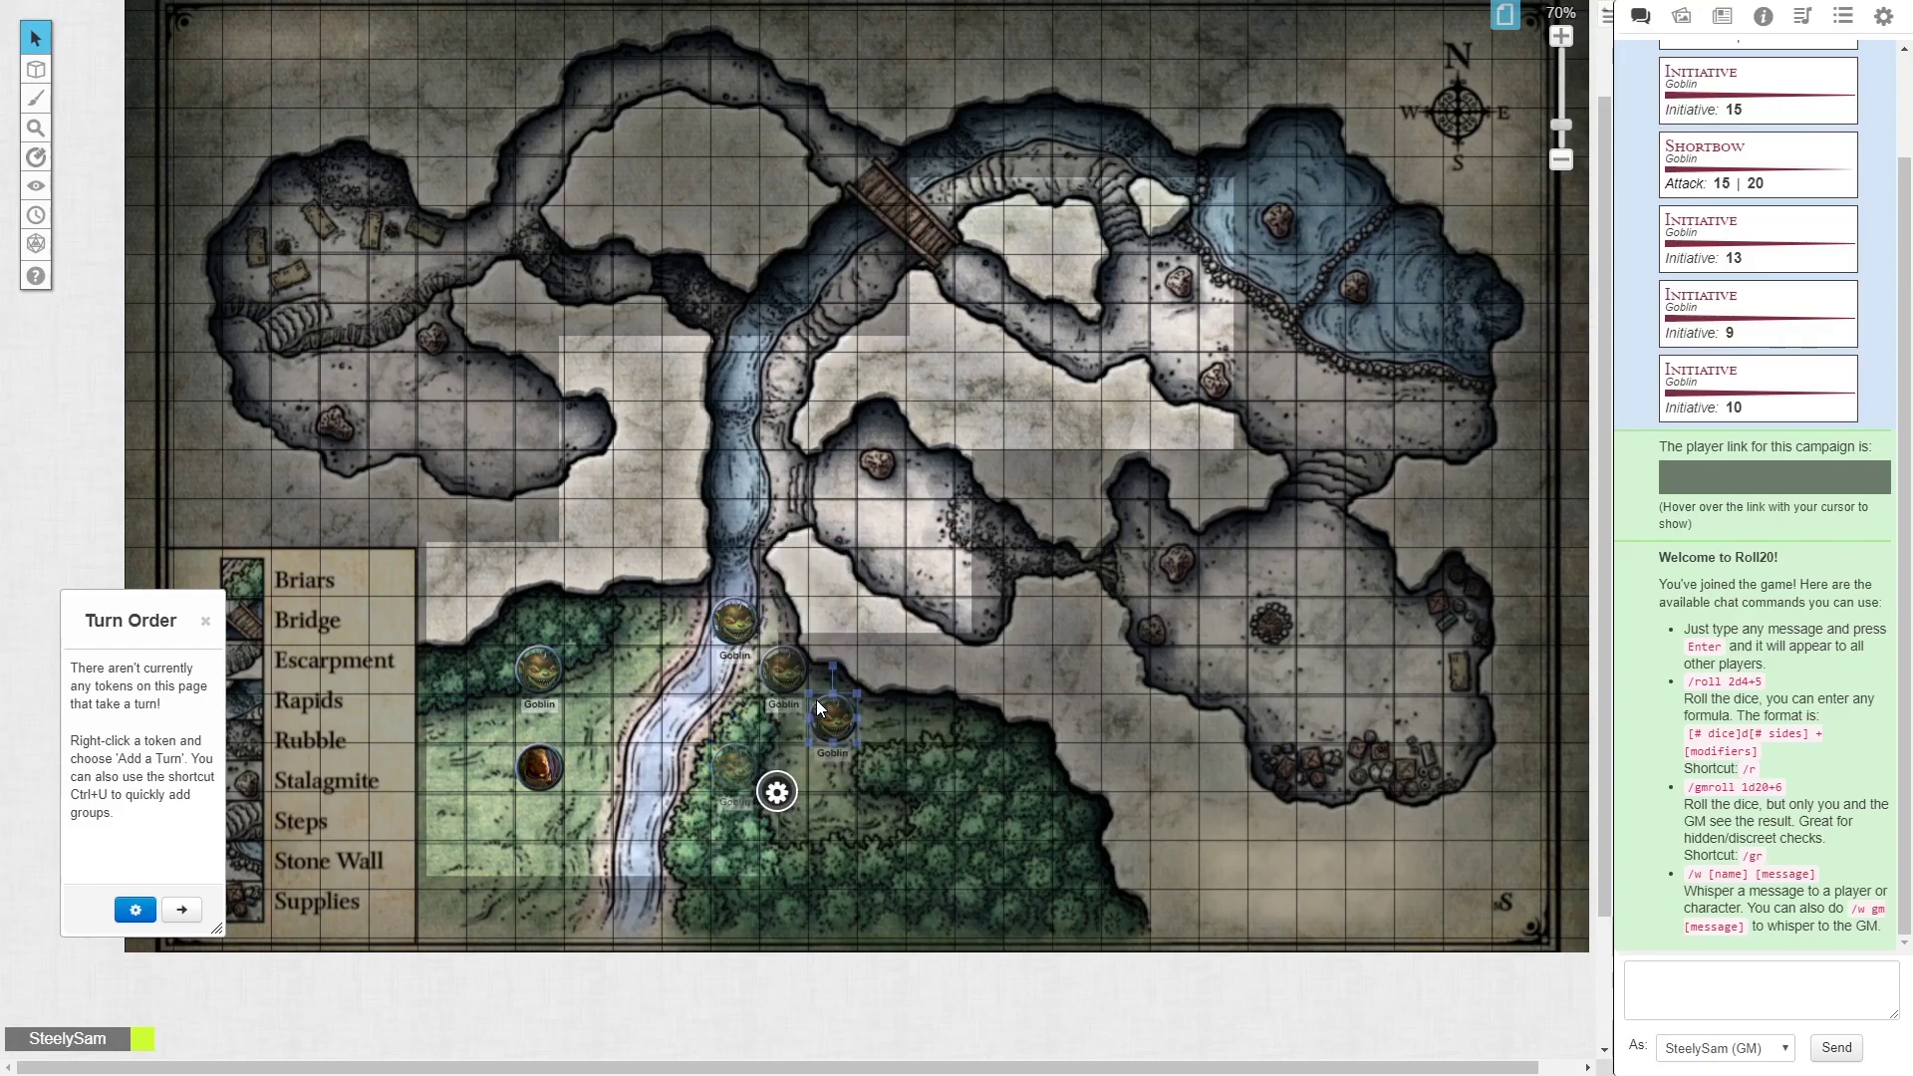
Move the player character's token three squares east, next to the hidden goblin in the bushes
scroll(501, 603, down, 3)
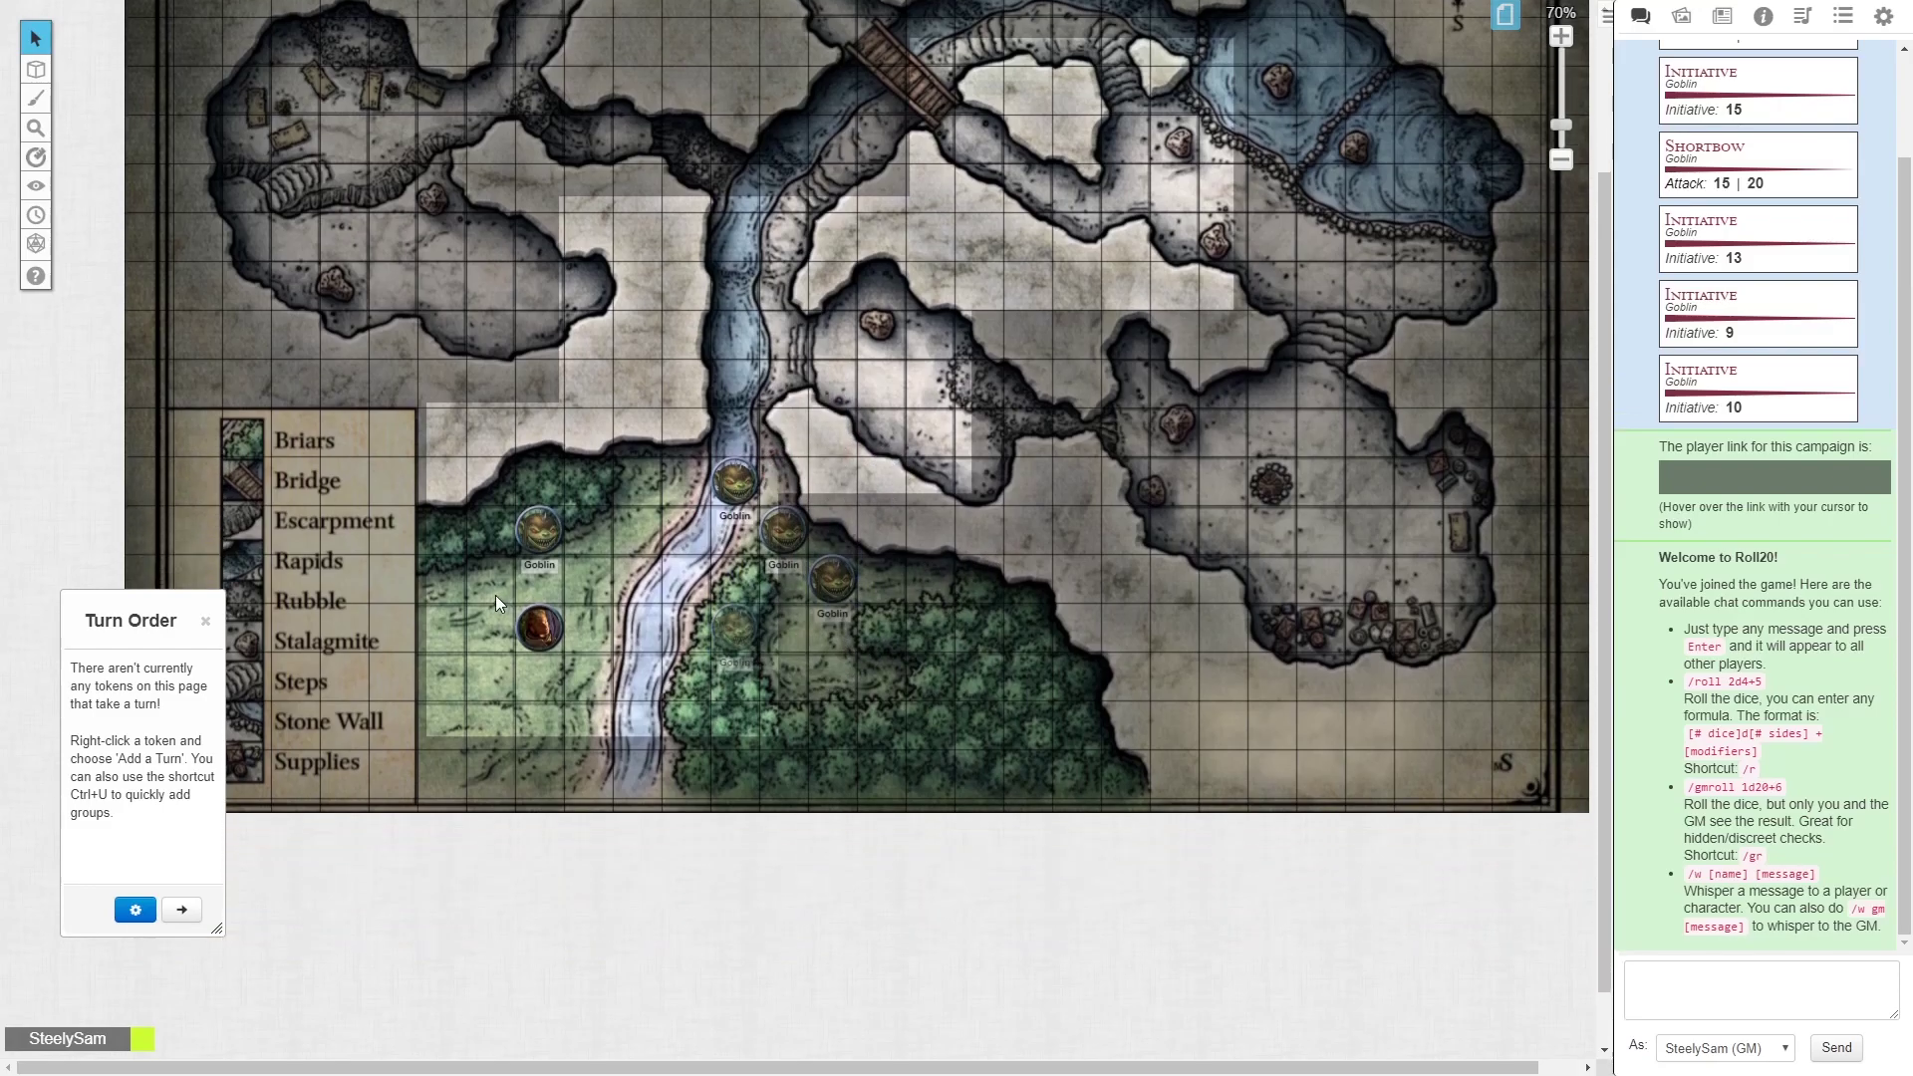
click(543, 630)
key(Right)
key(Right)
key(Right)
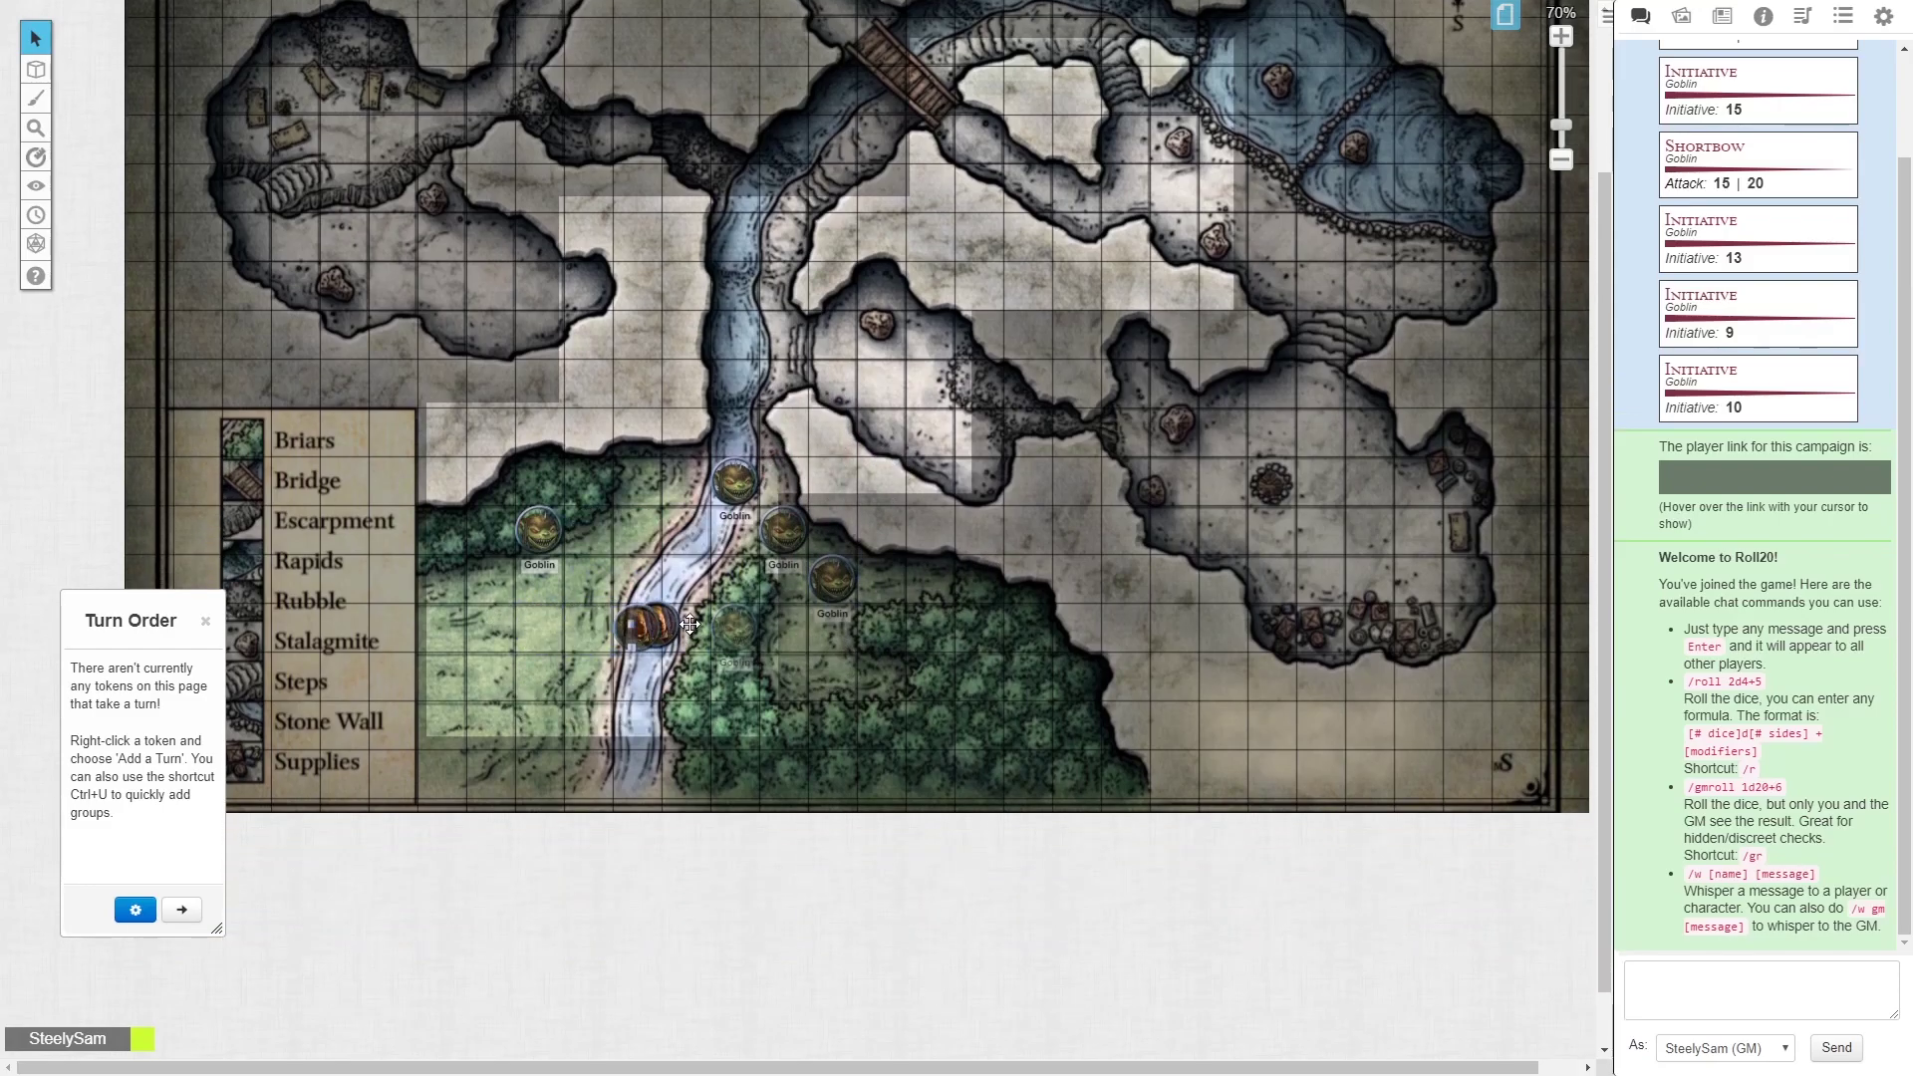
Switch to the GM Info Overlay and move the hidden goblin to the Token Layer
mouse_move(38, 71)
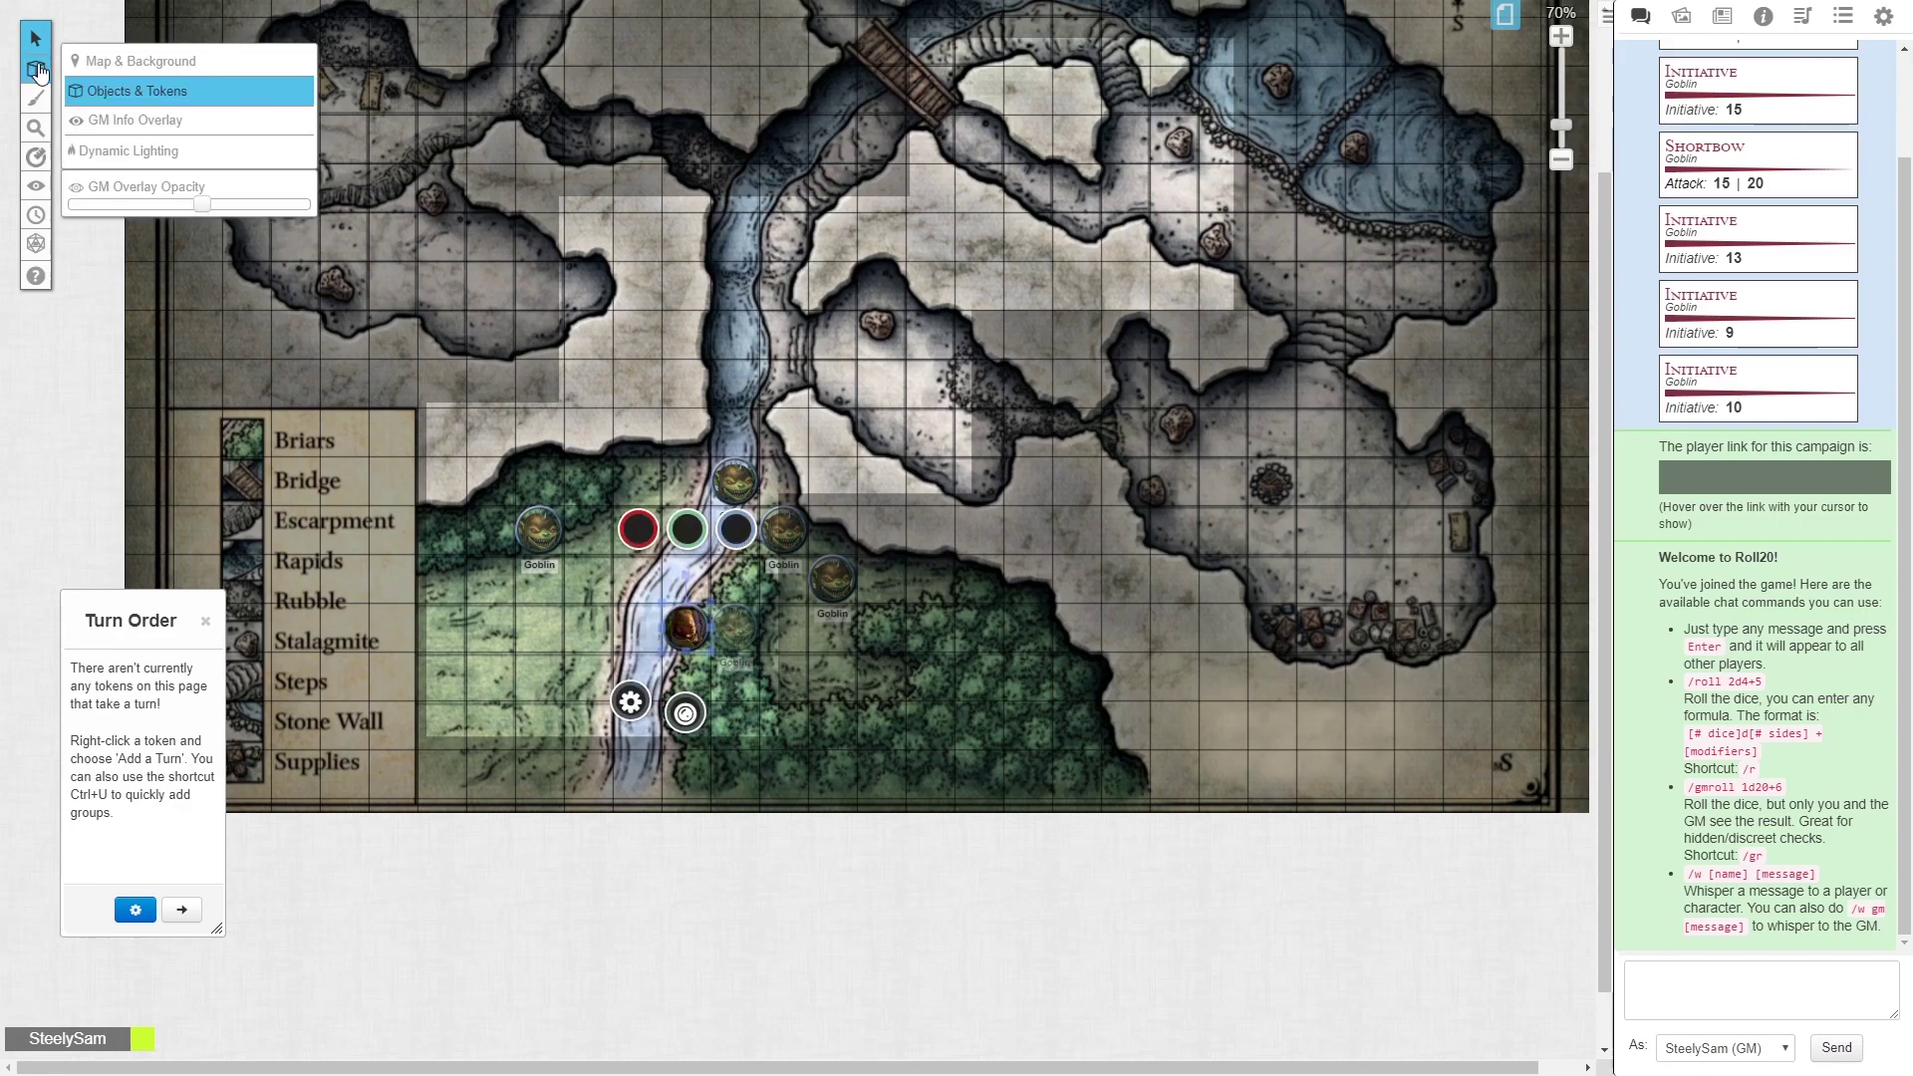
click(113, 121)
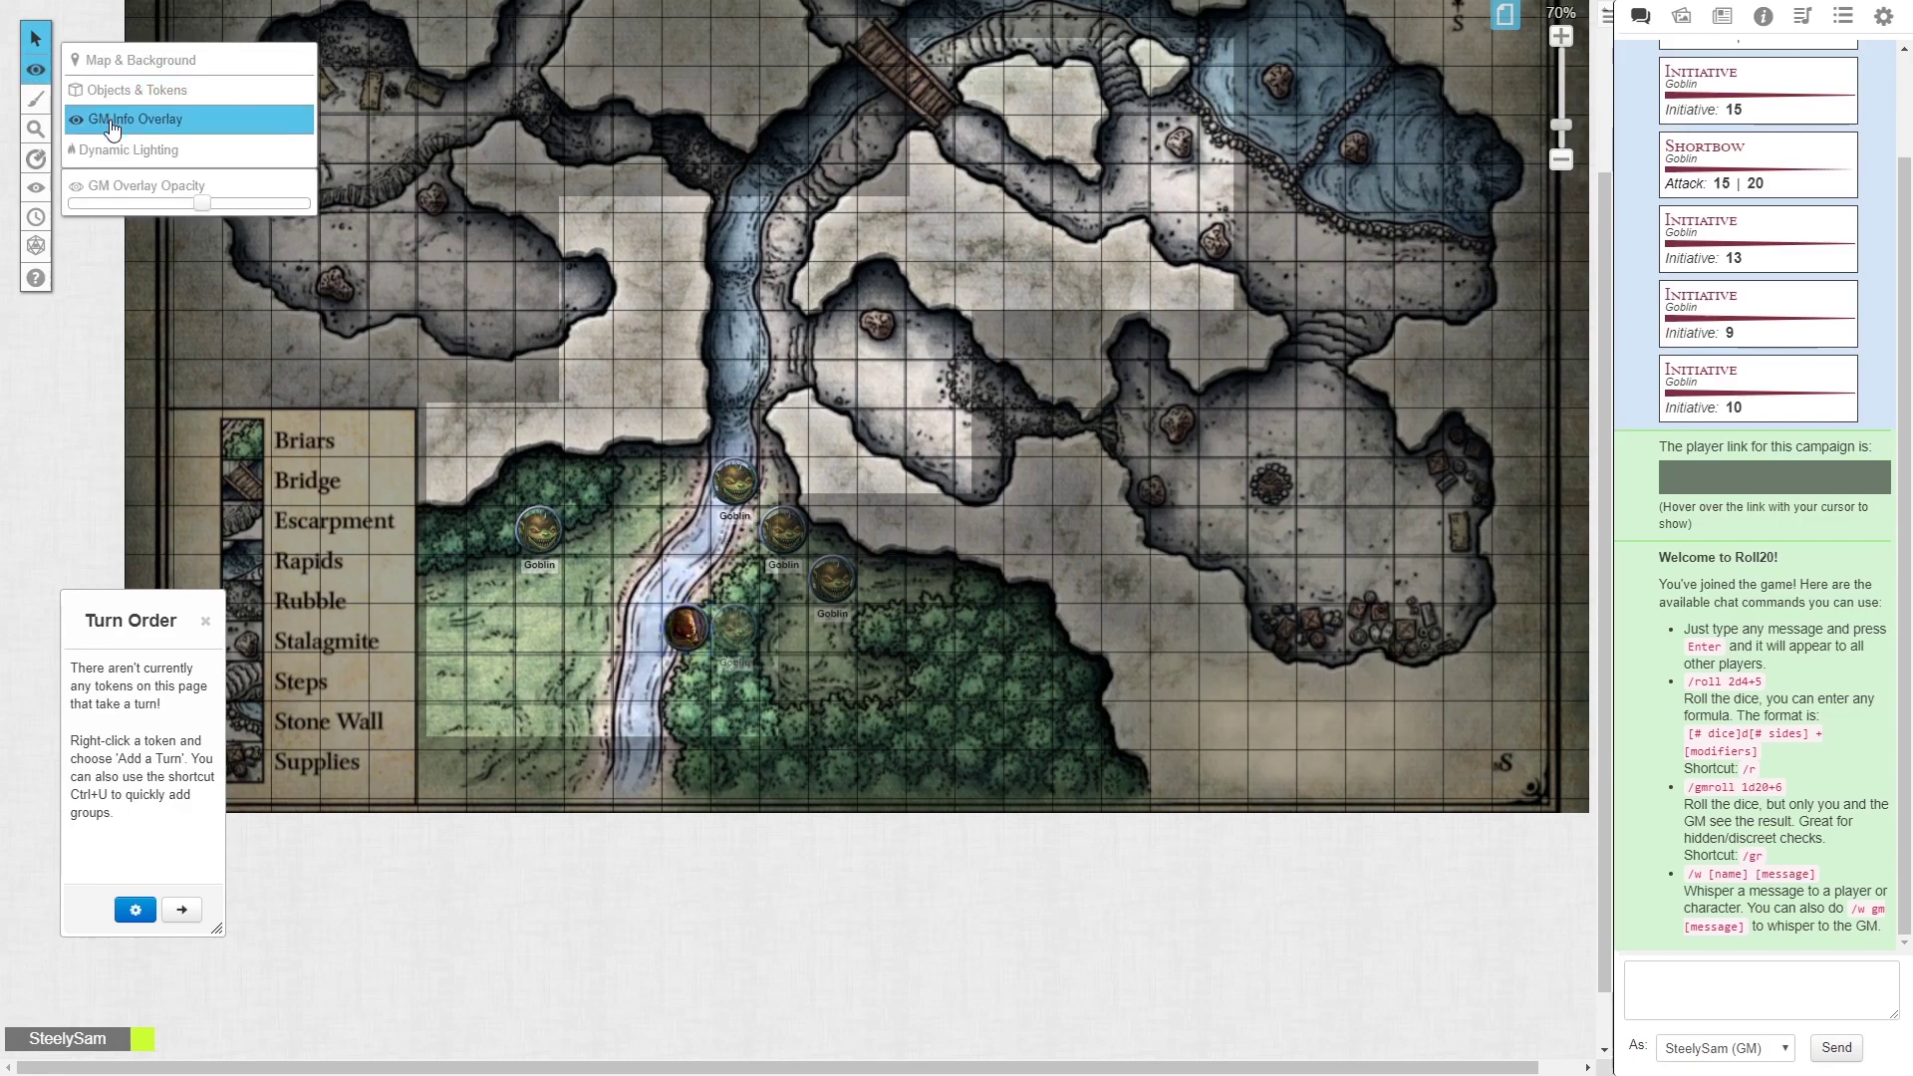
click(714, 618)
right_click(717, 620)
mouse_move(787, 617)
click(858, 620)
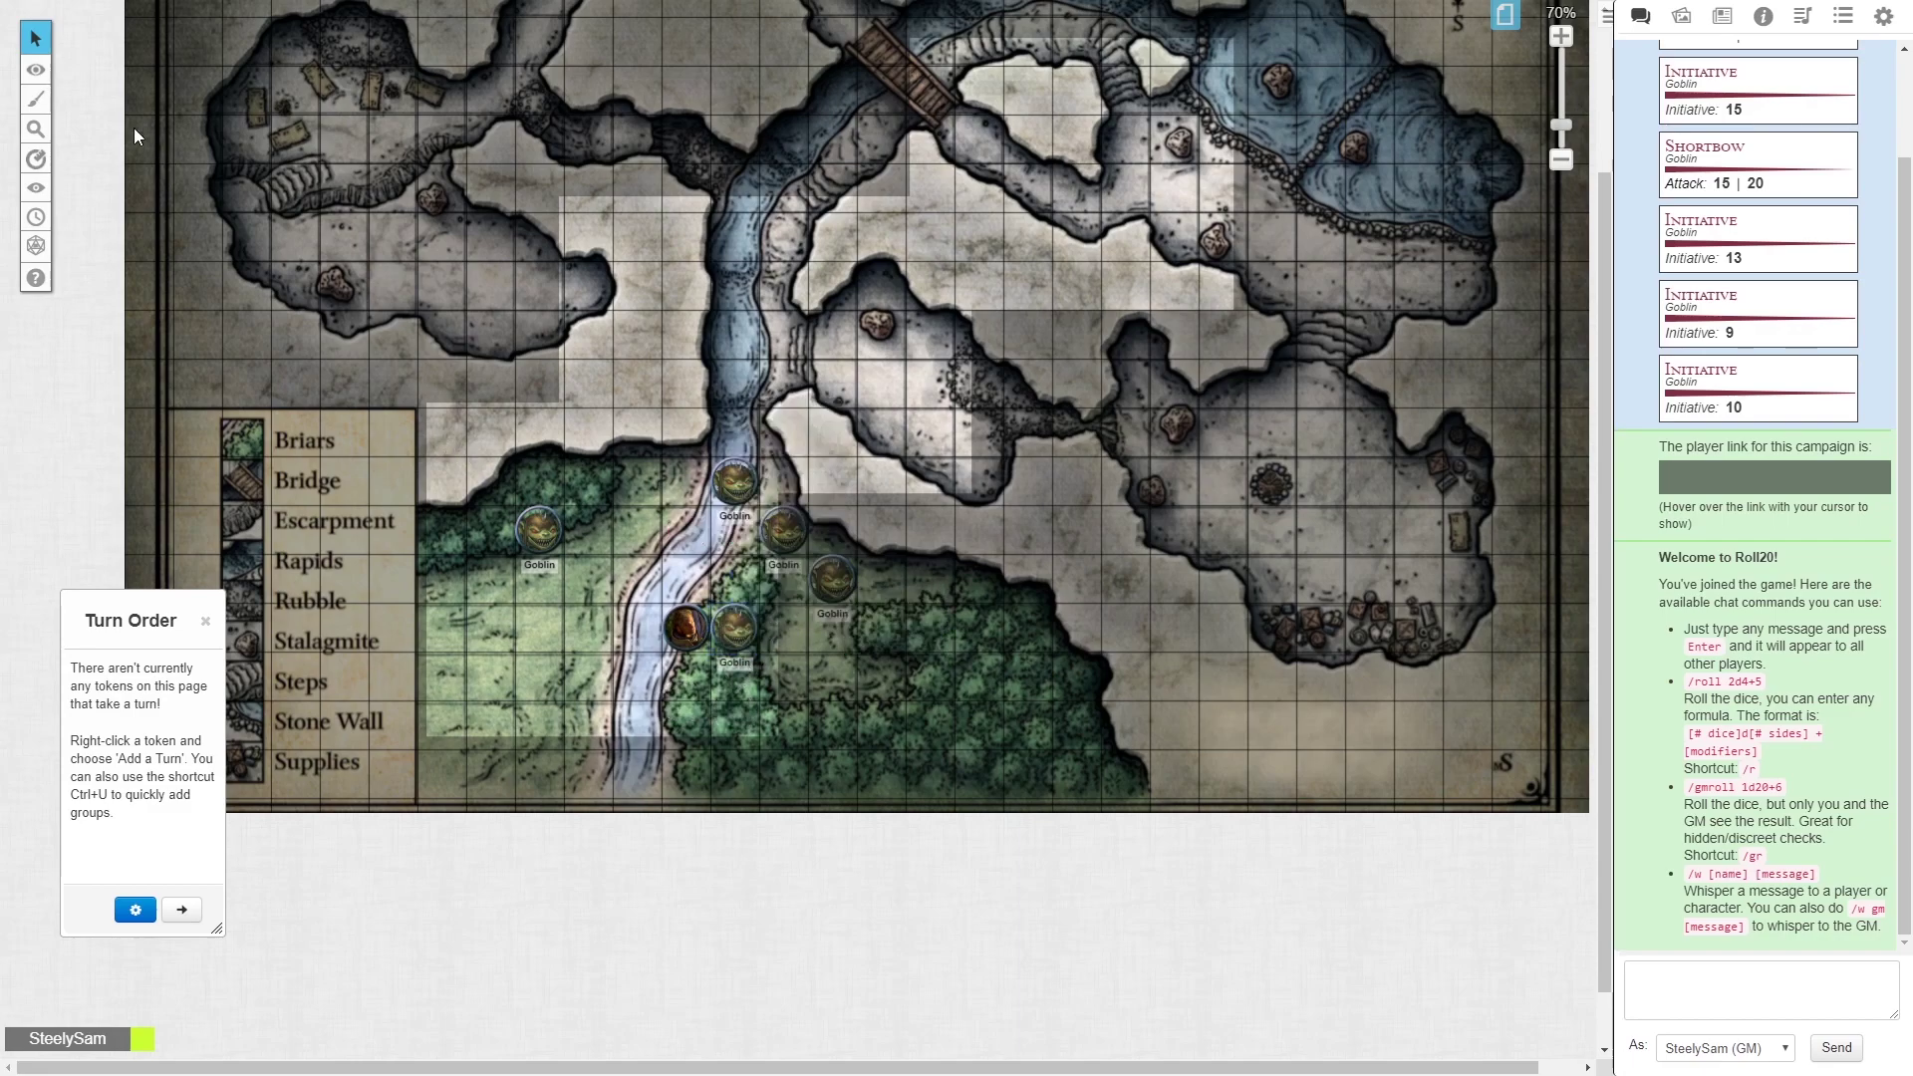
Lower the GM Overlay Opacity, then move the goblin in the bushes from the Objects & Tokens layer to the GM Layer
mouse_move(36, 70)
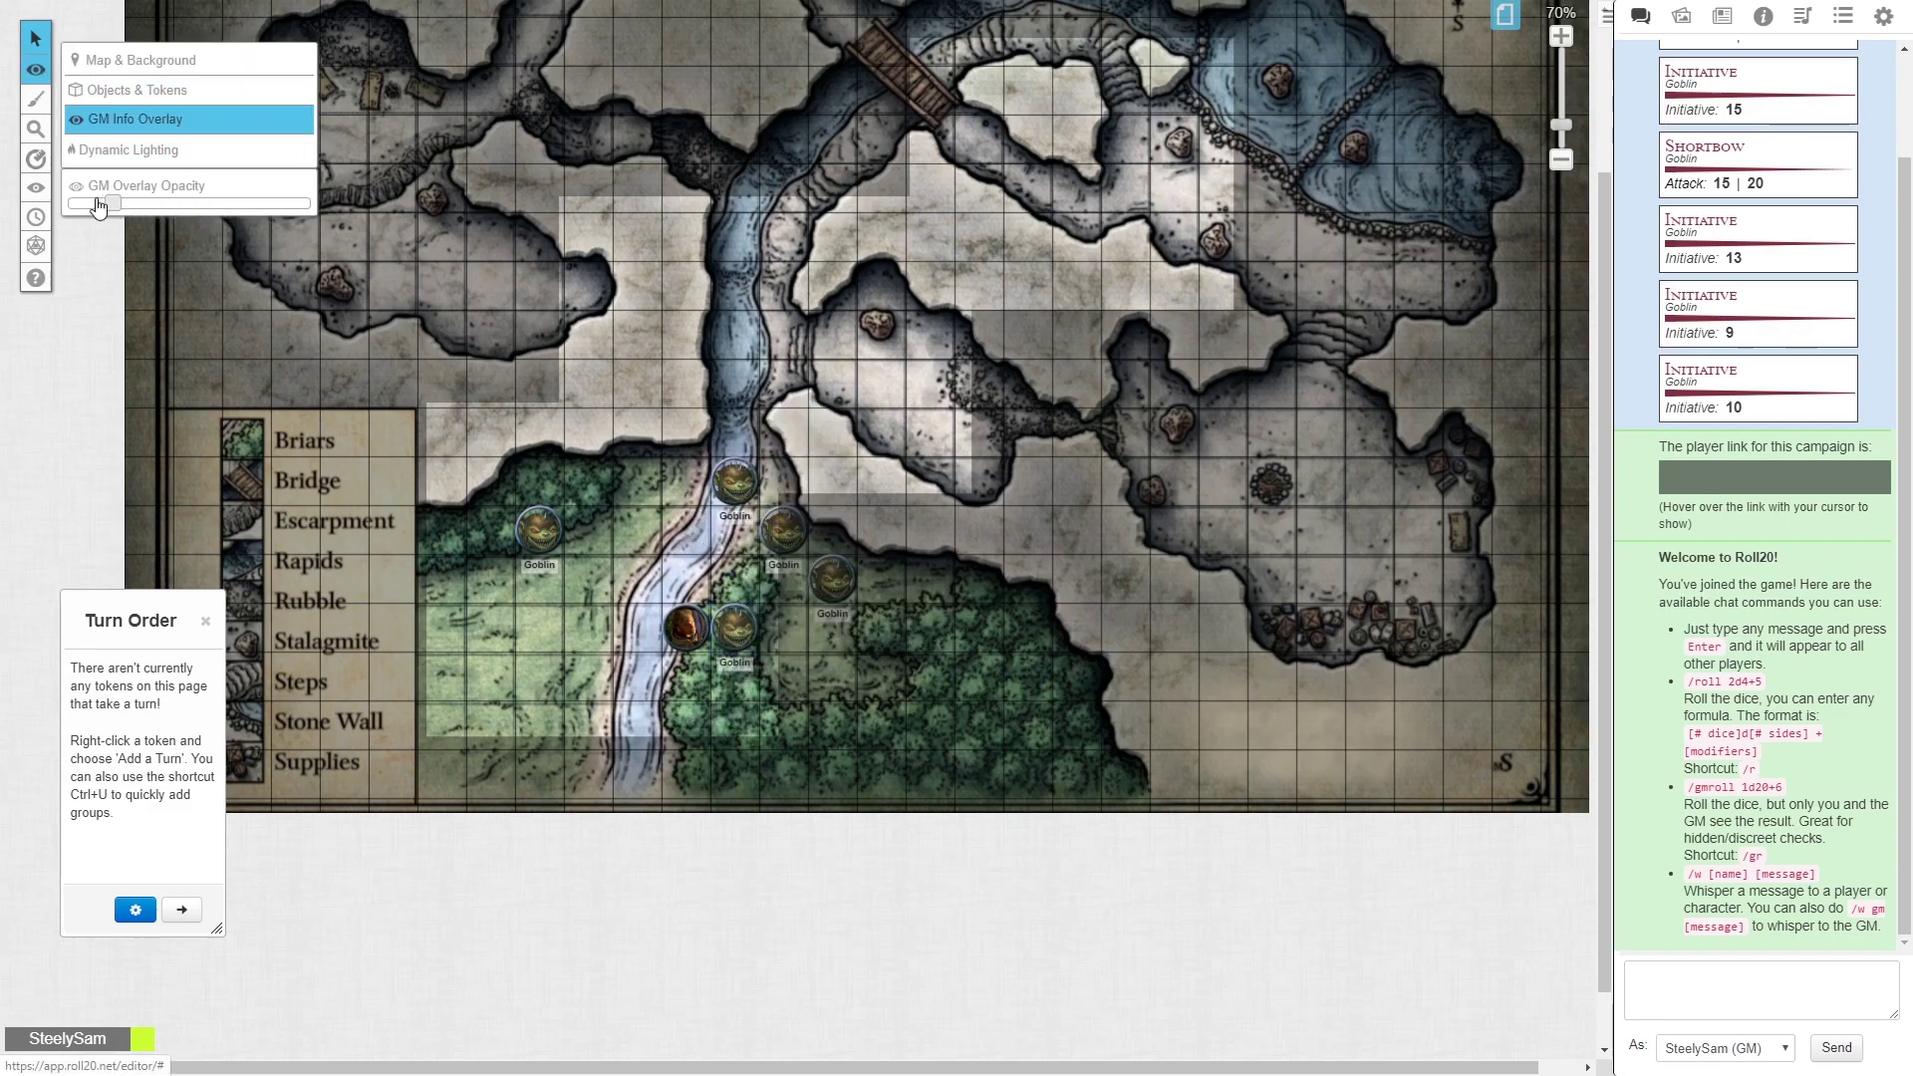
drag(137, 212, 65, 209)
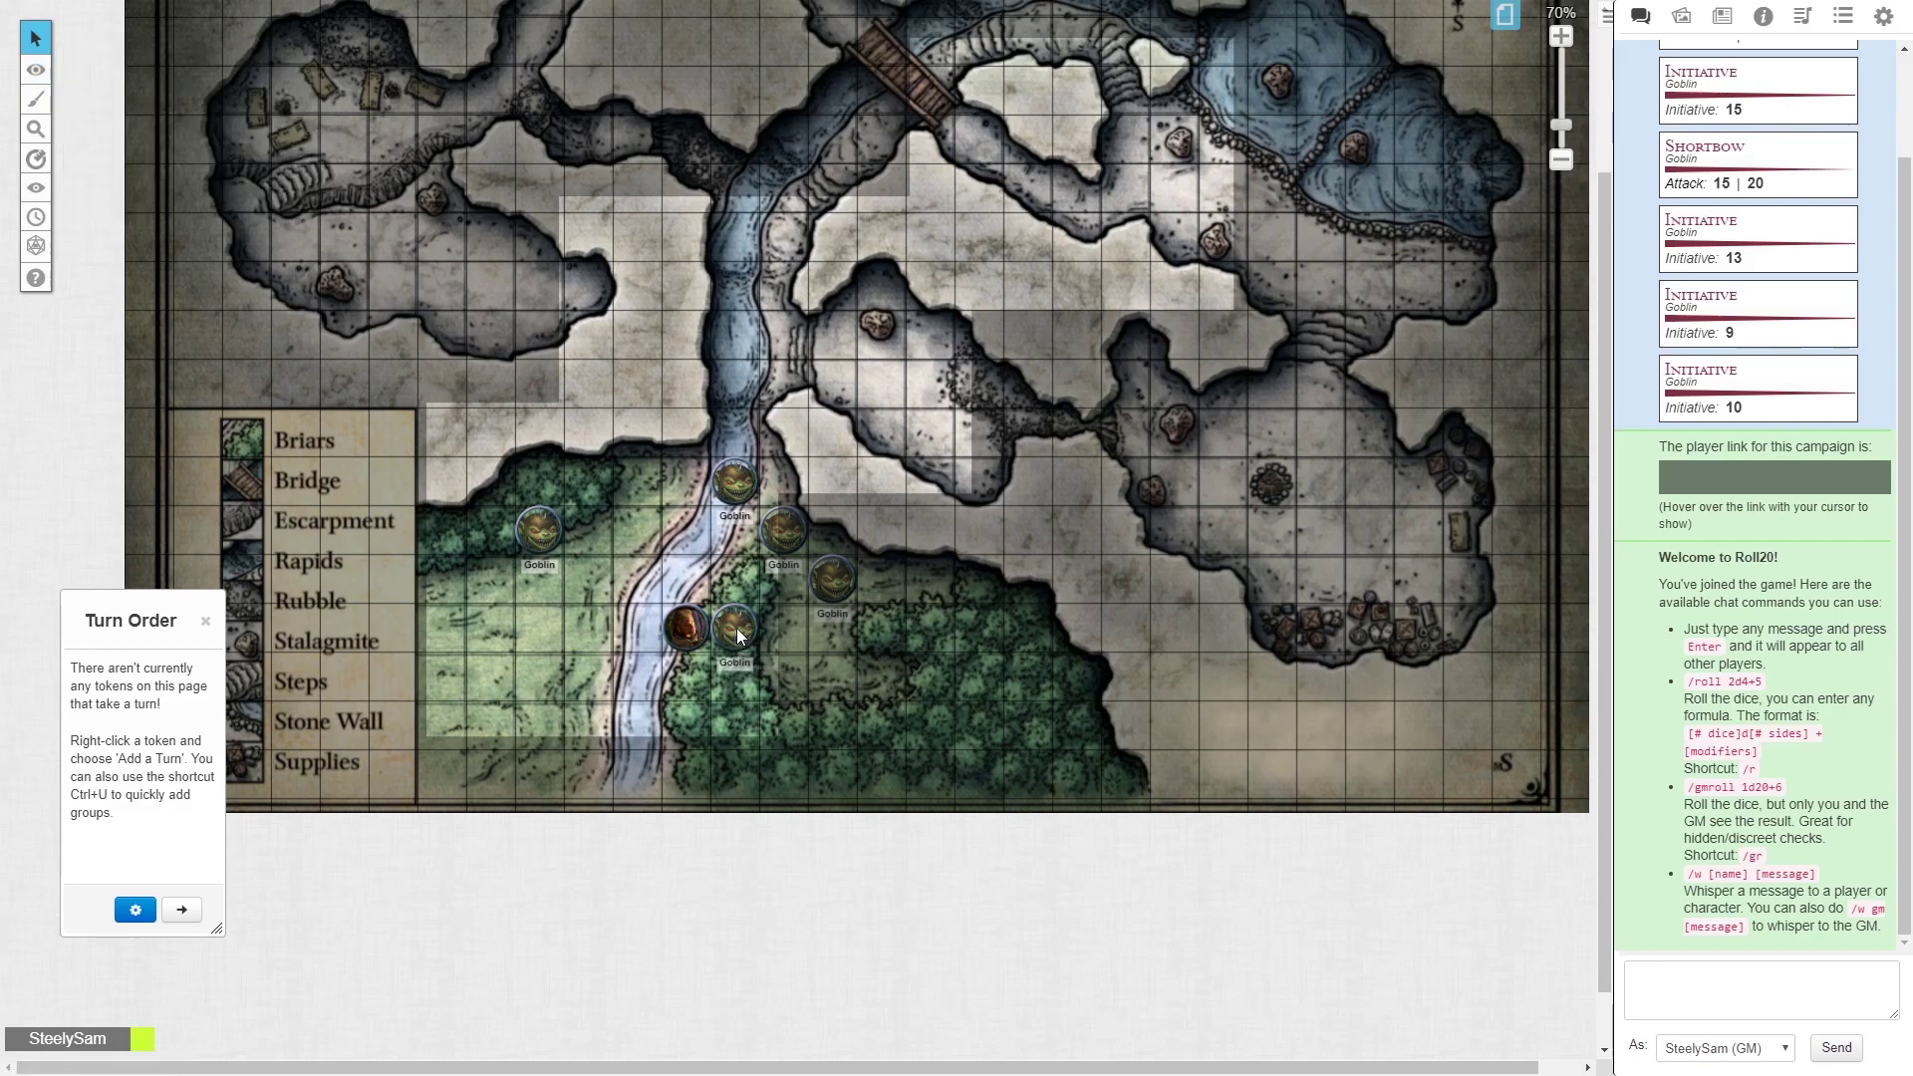
mouse_move(40, 68)
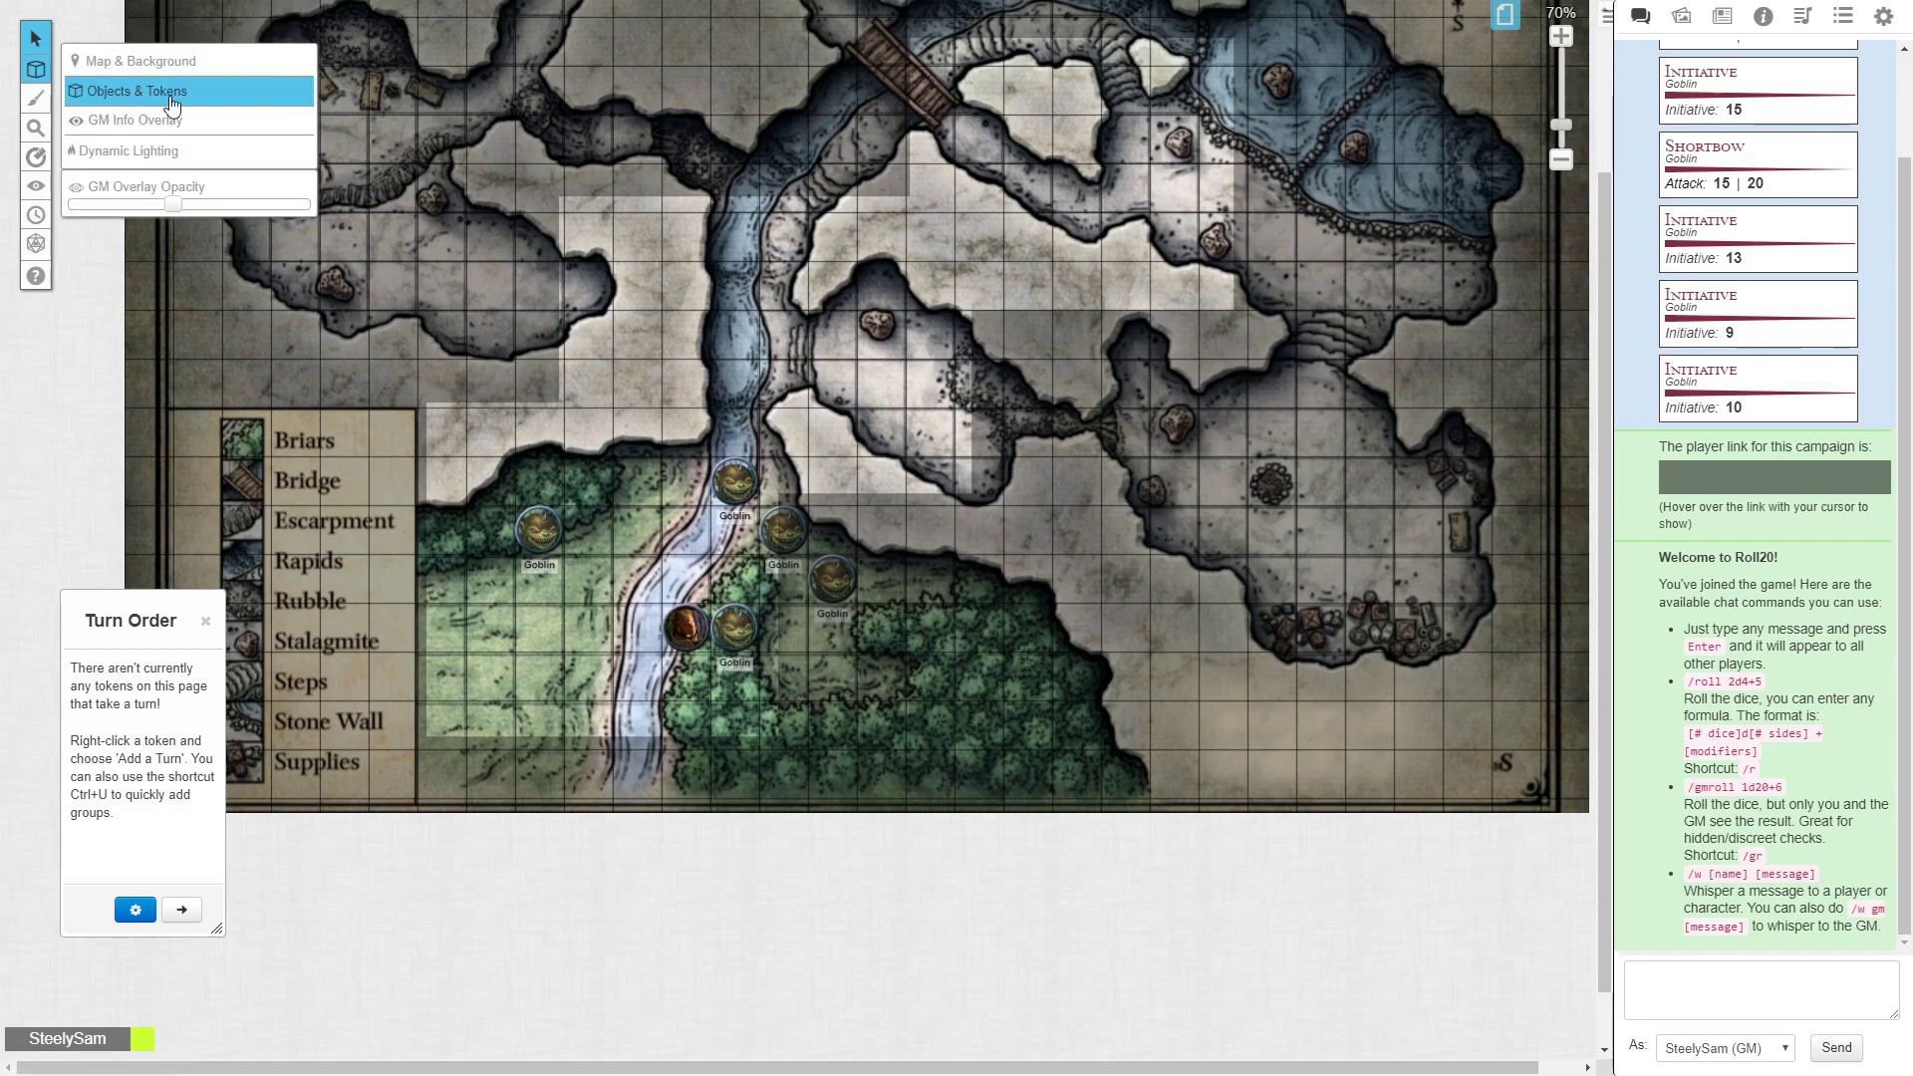
click(110, 90)
right_click(731, 643)
mouse_move(787, 610)
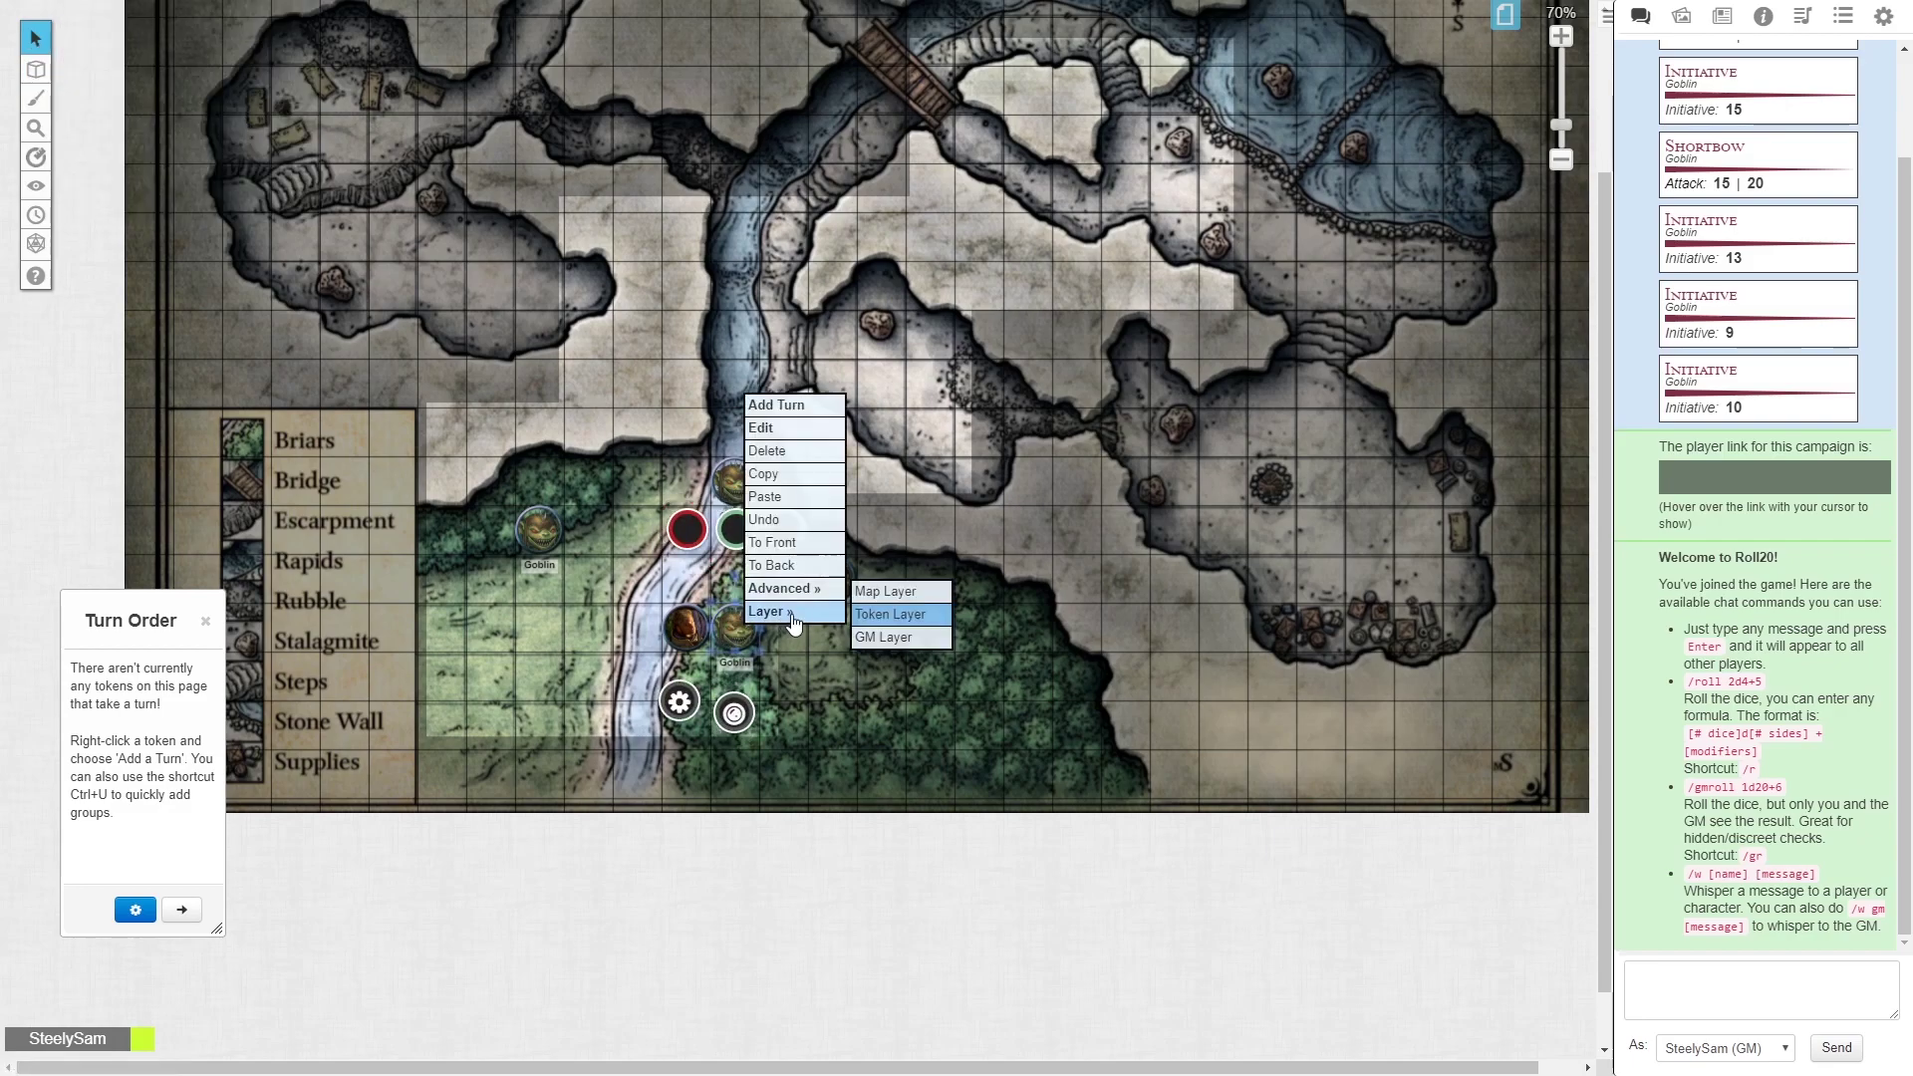
click(877, 638)
Raise the GM Overlay Opacity to its maximum, return the hidden goblin to the Token Layer and go back to Objects & Tokens
mouse_move(36, 69)
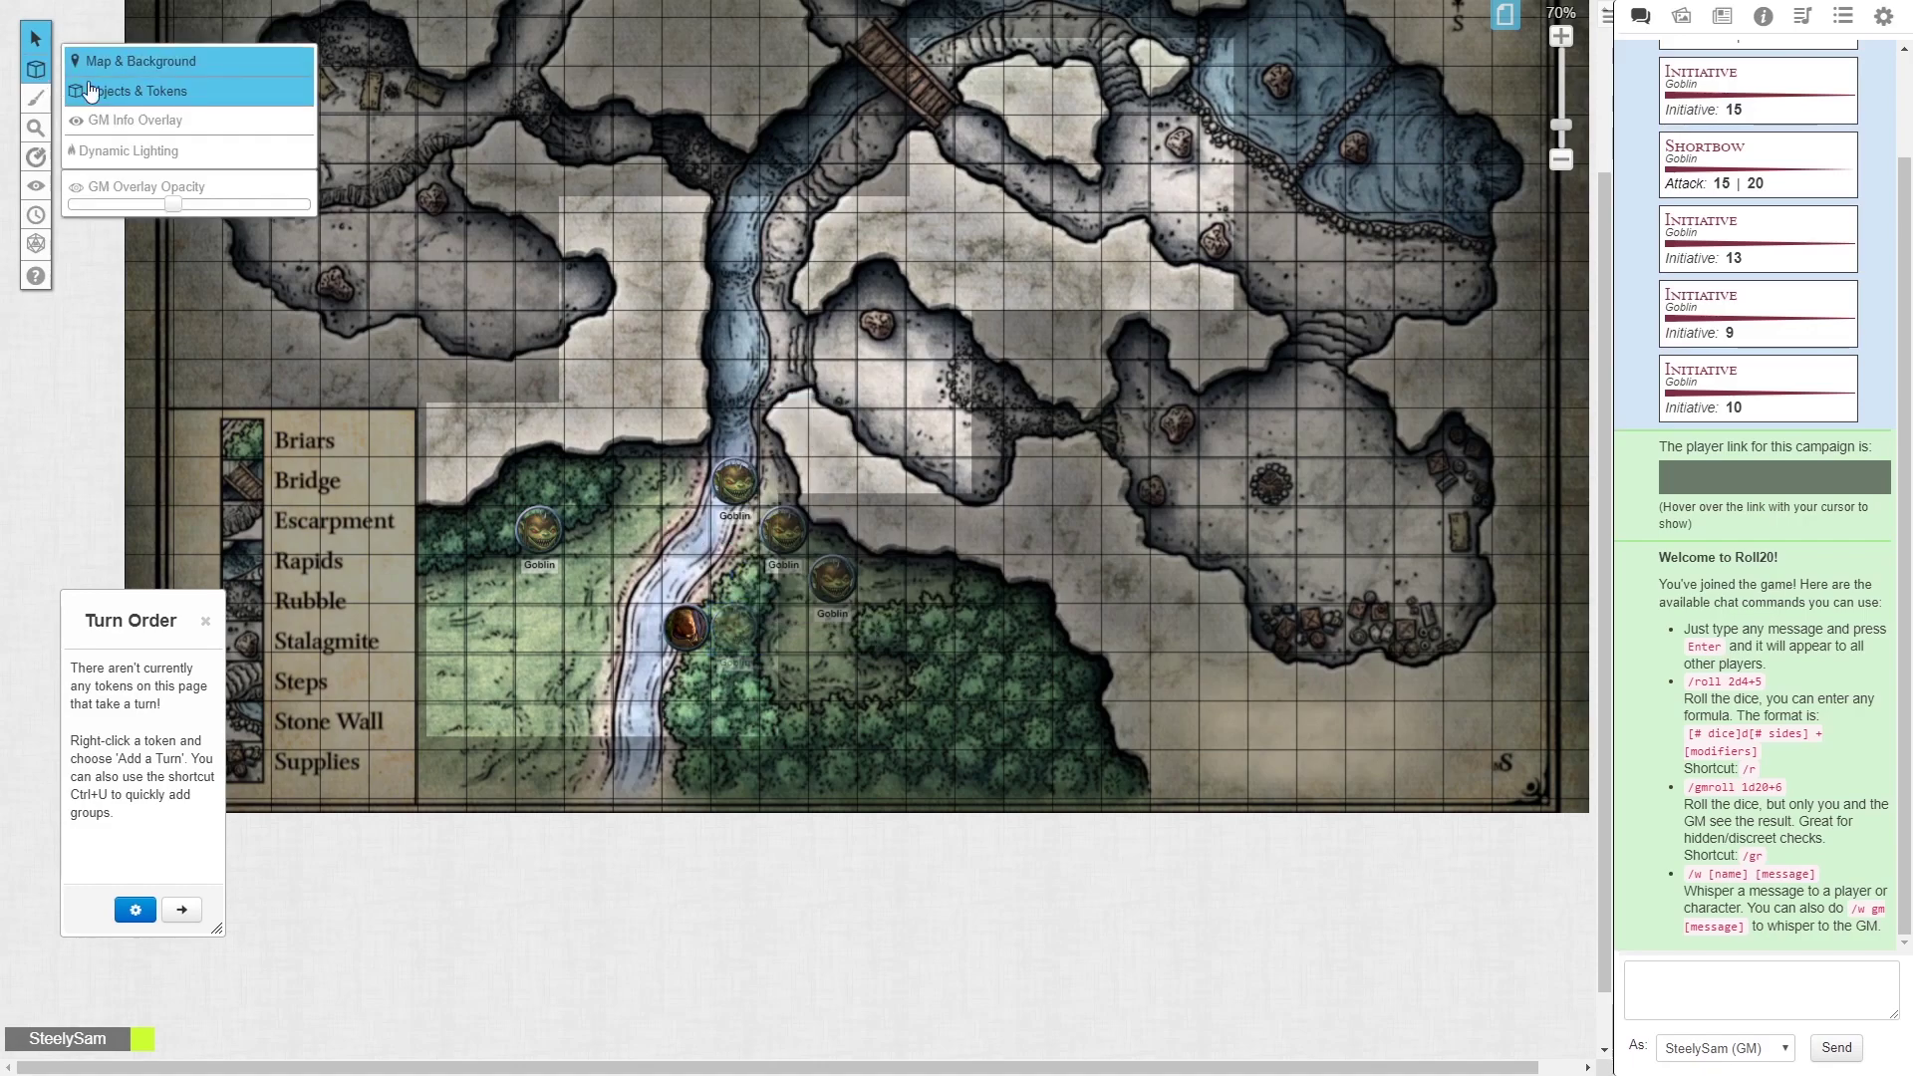
drag(174, 208, 336, 207)
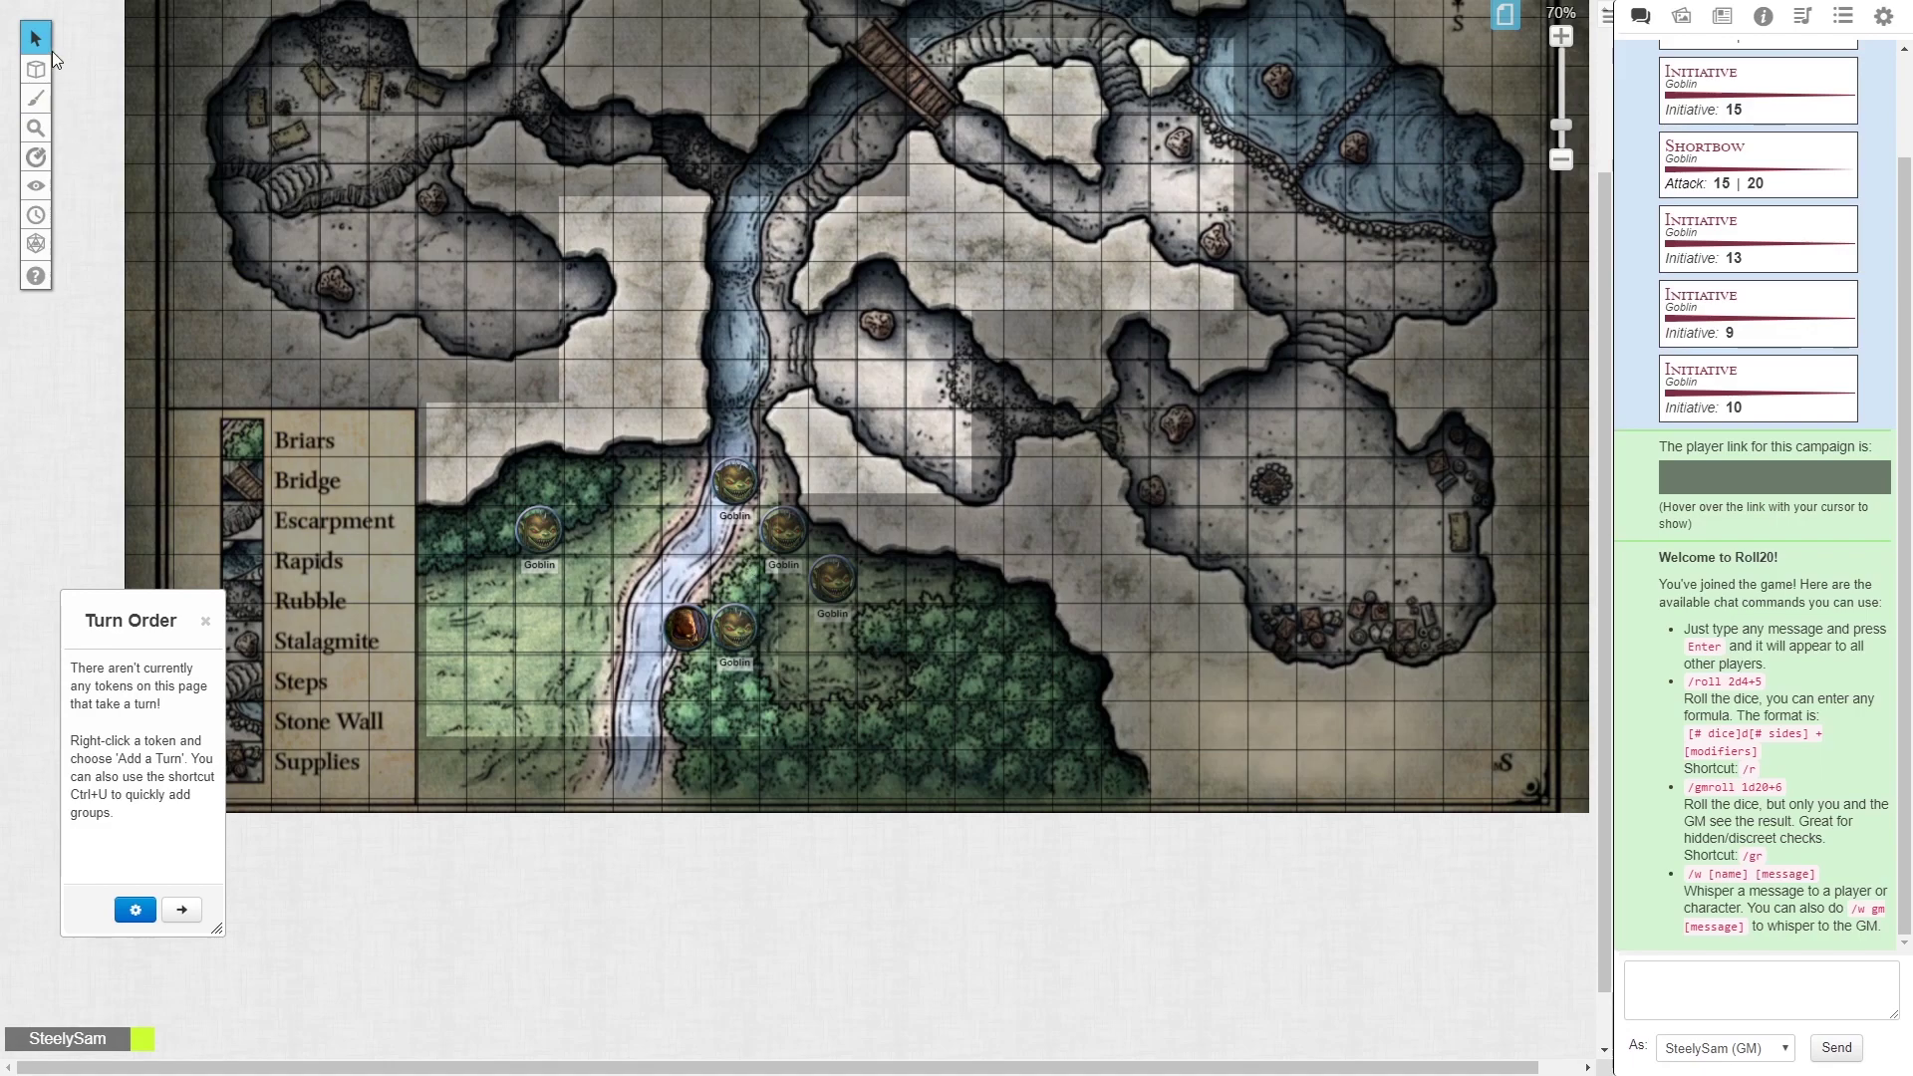
mouse_move(40, 67)
click(109, 141)
click(734, 620)
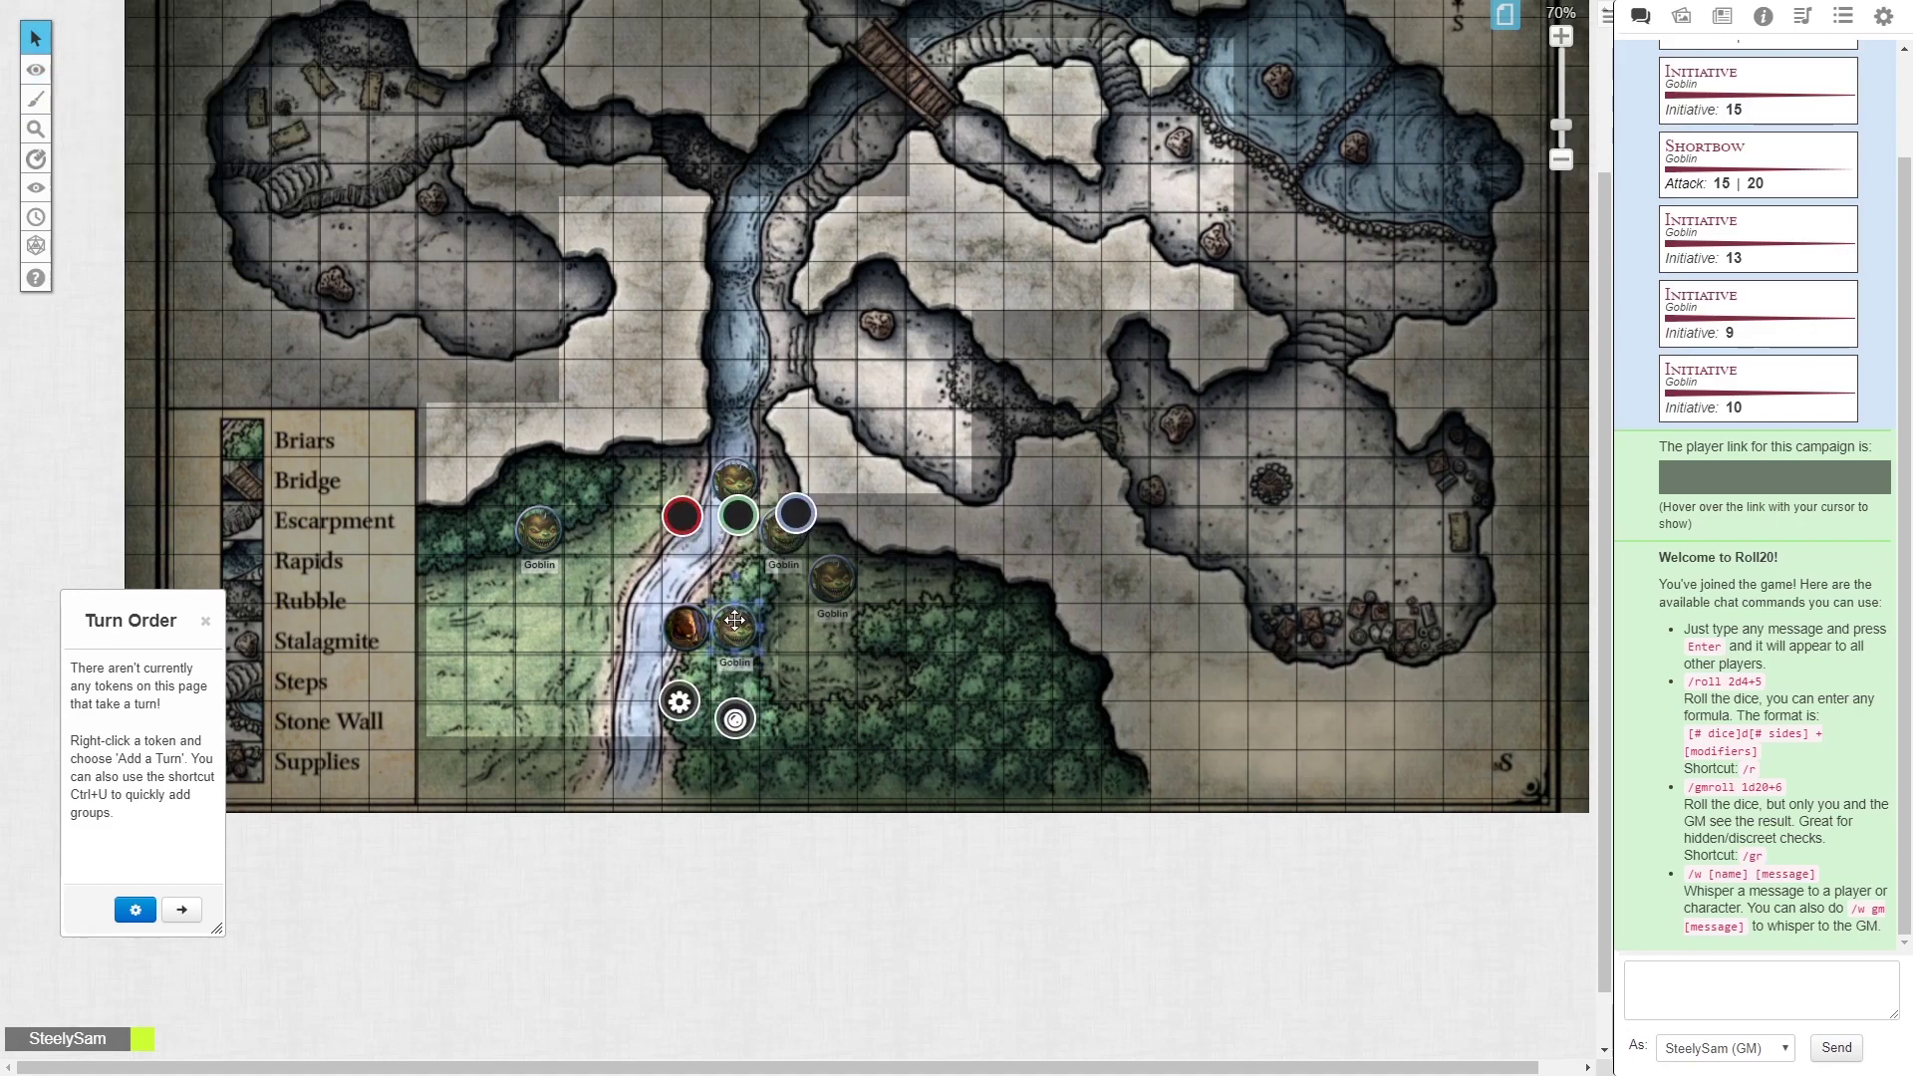
right_click(734, 620)
mouse_move(797, 586)
click(901, 625)
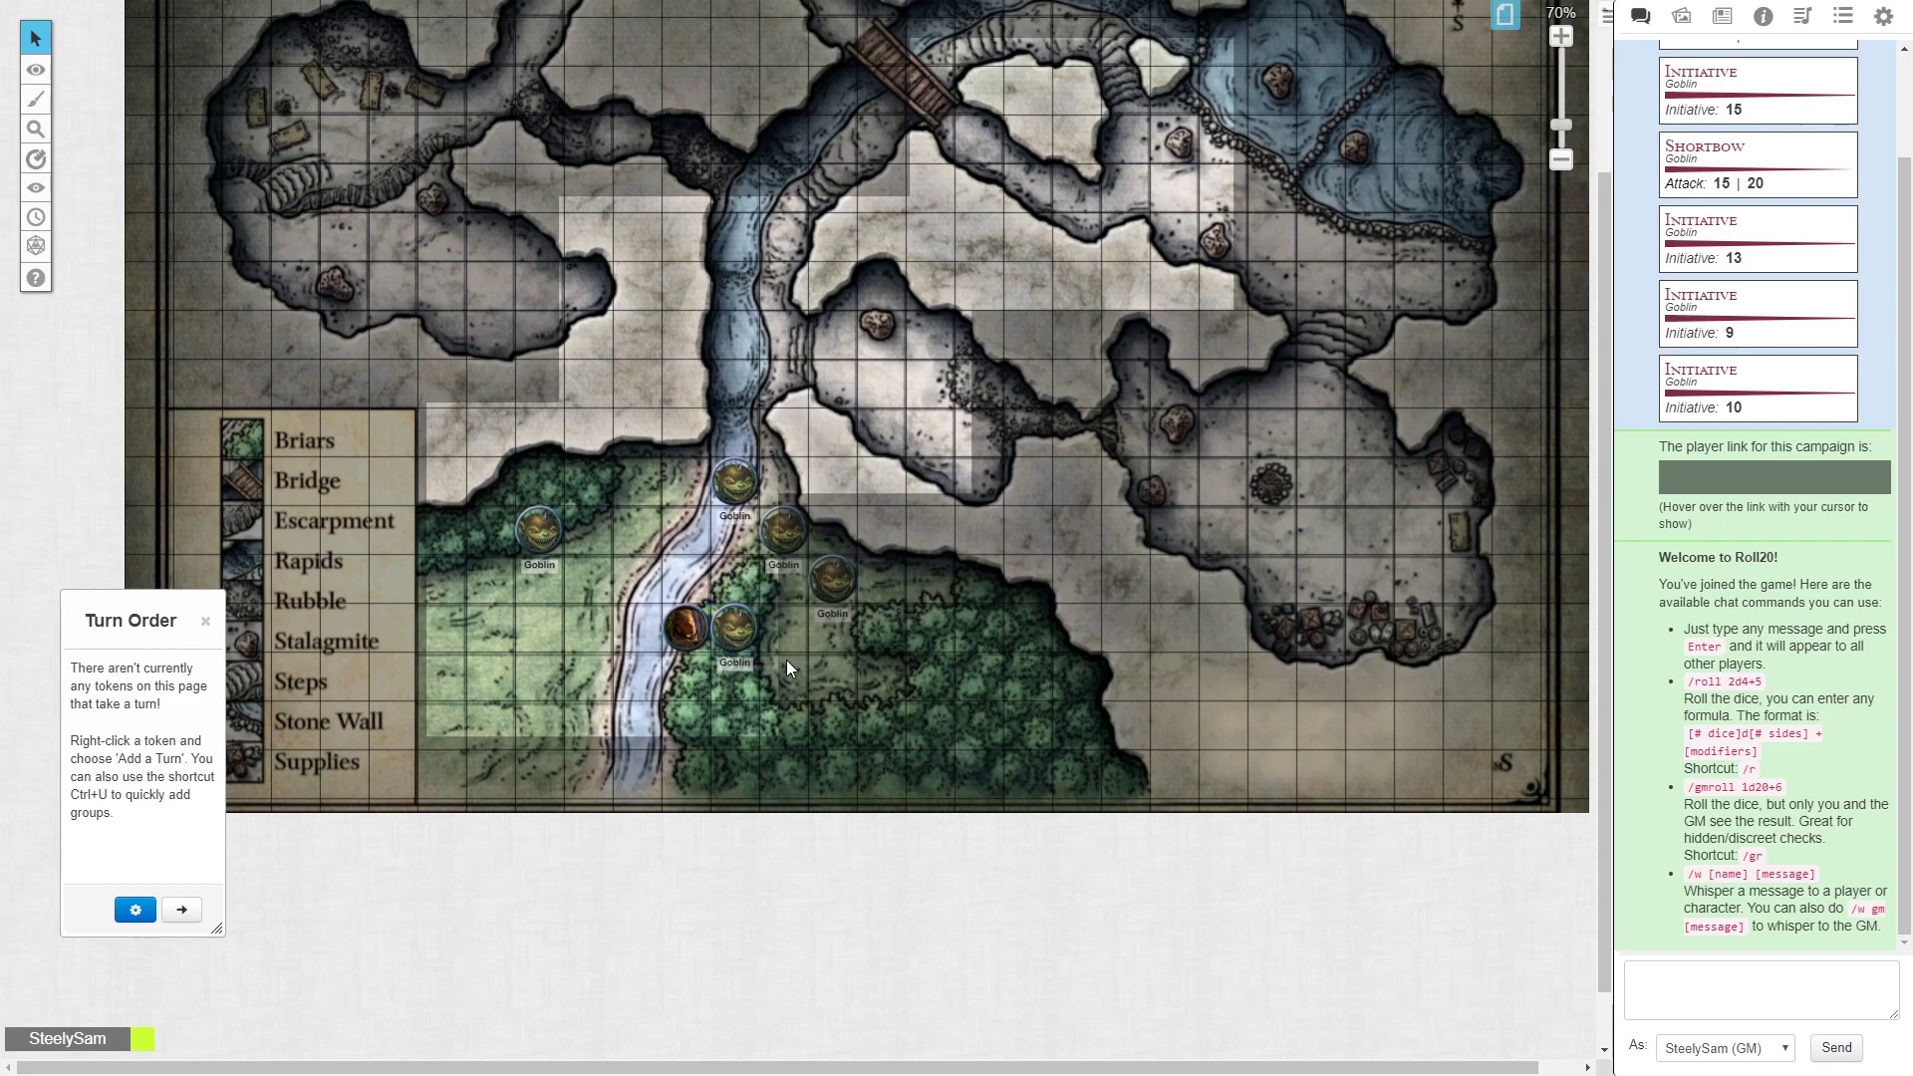
mouse_move(40, 70)
click(139, 87)
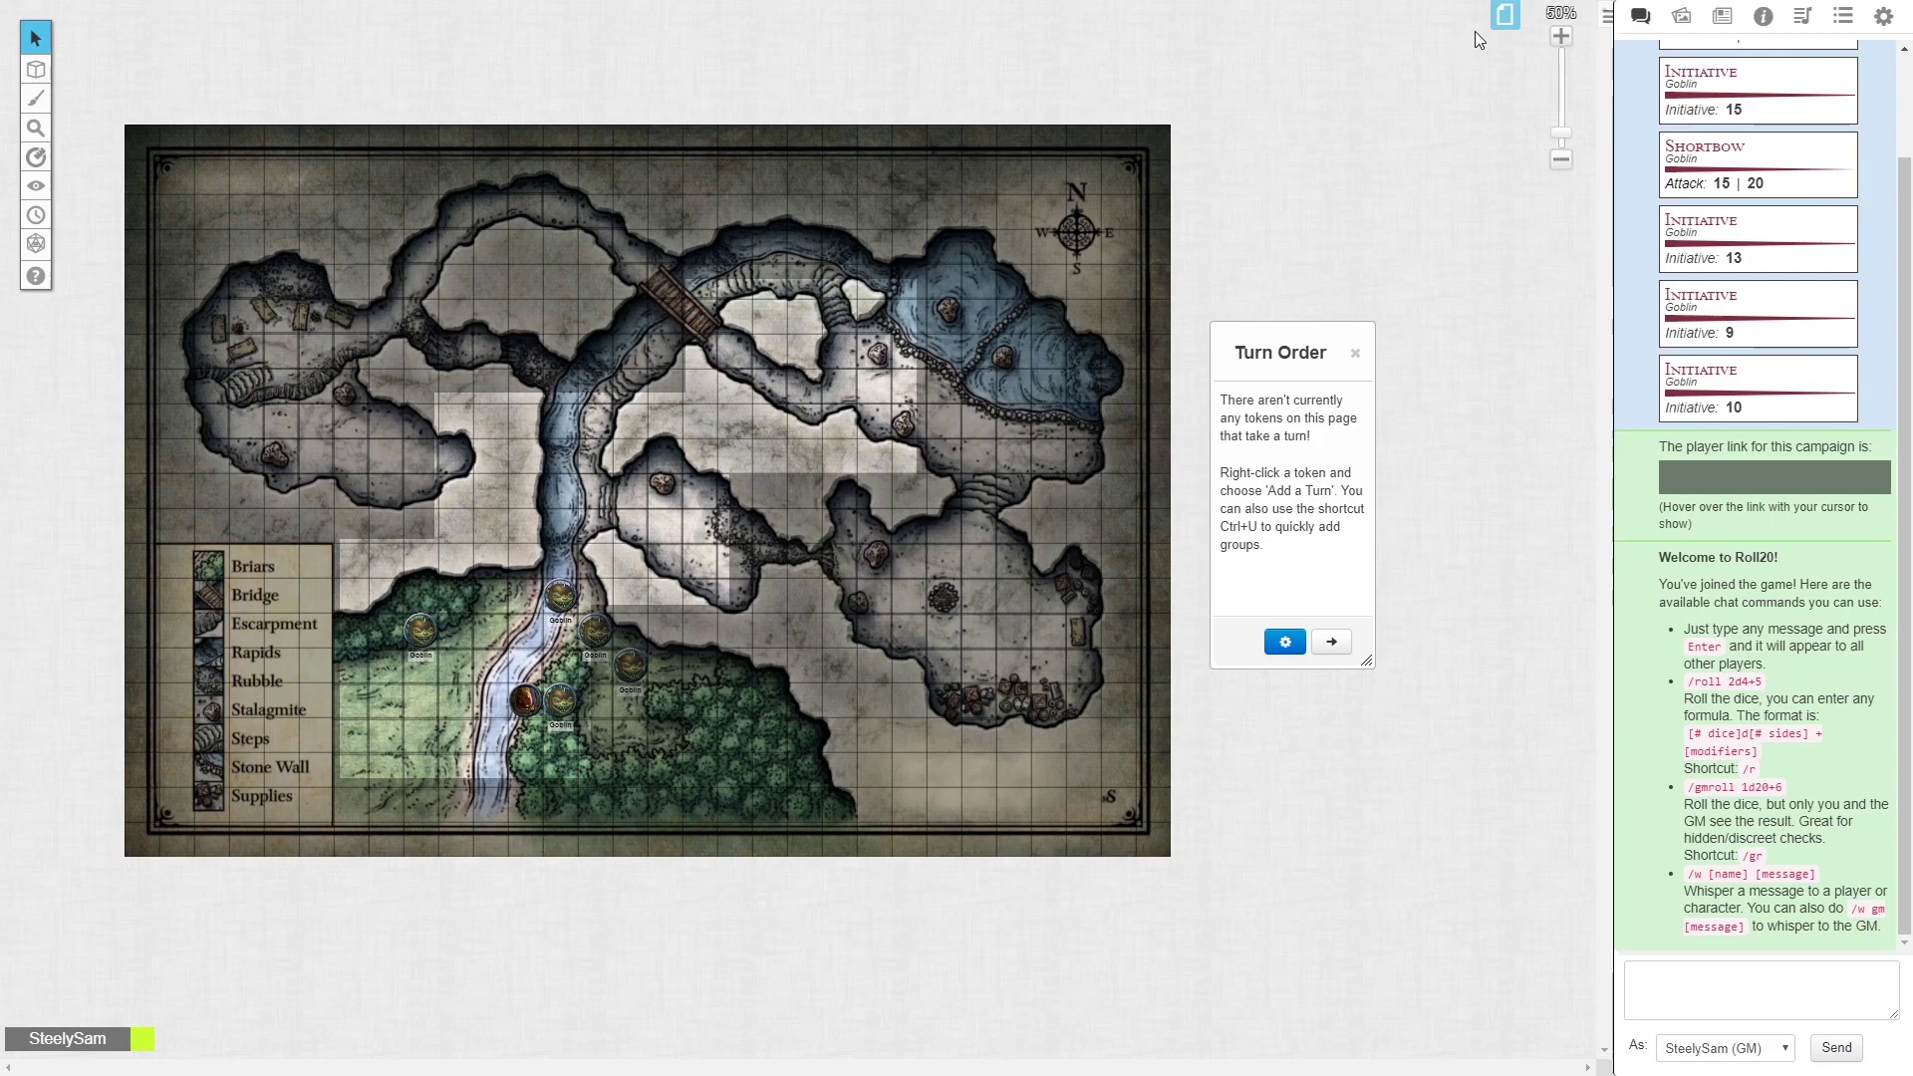
Create two new untitled pages alongside the Start page
click(1506, 18)
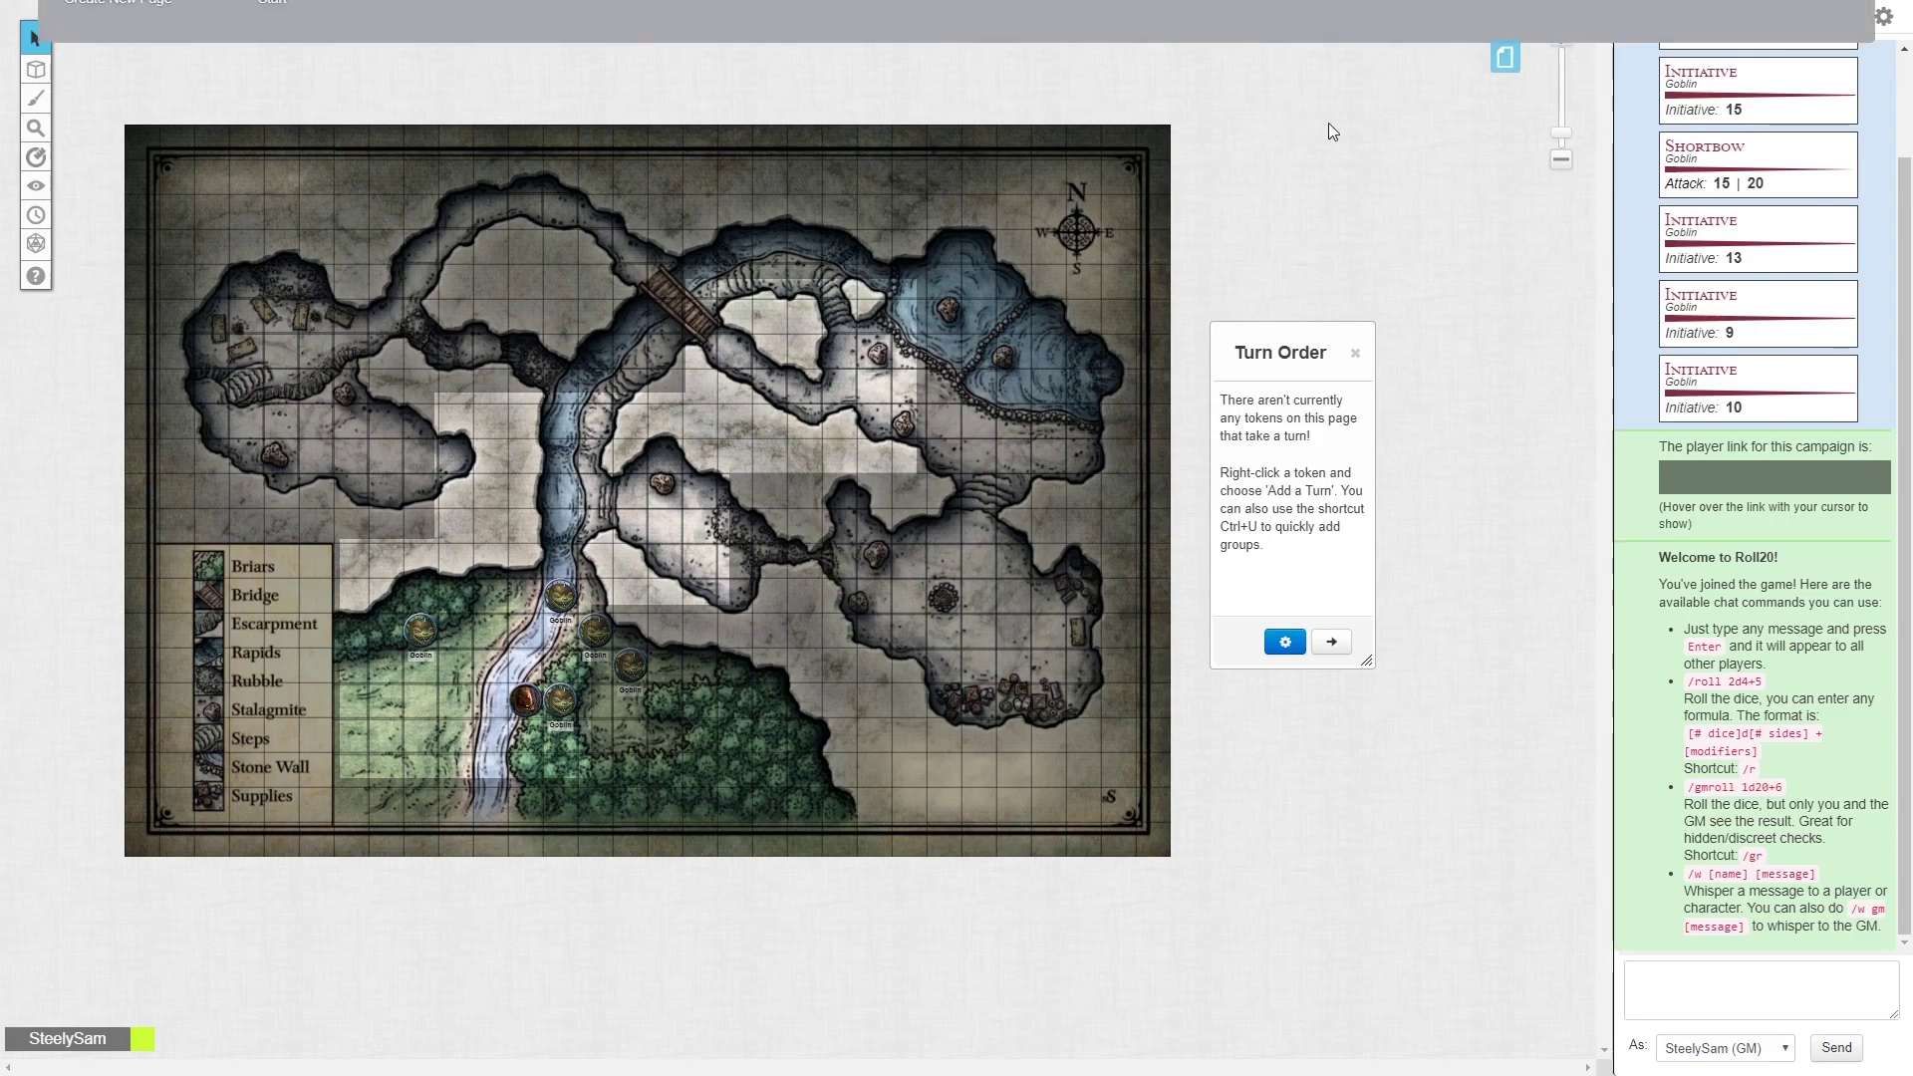
click(118, 77)
click(118, 76)
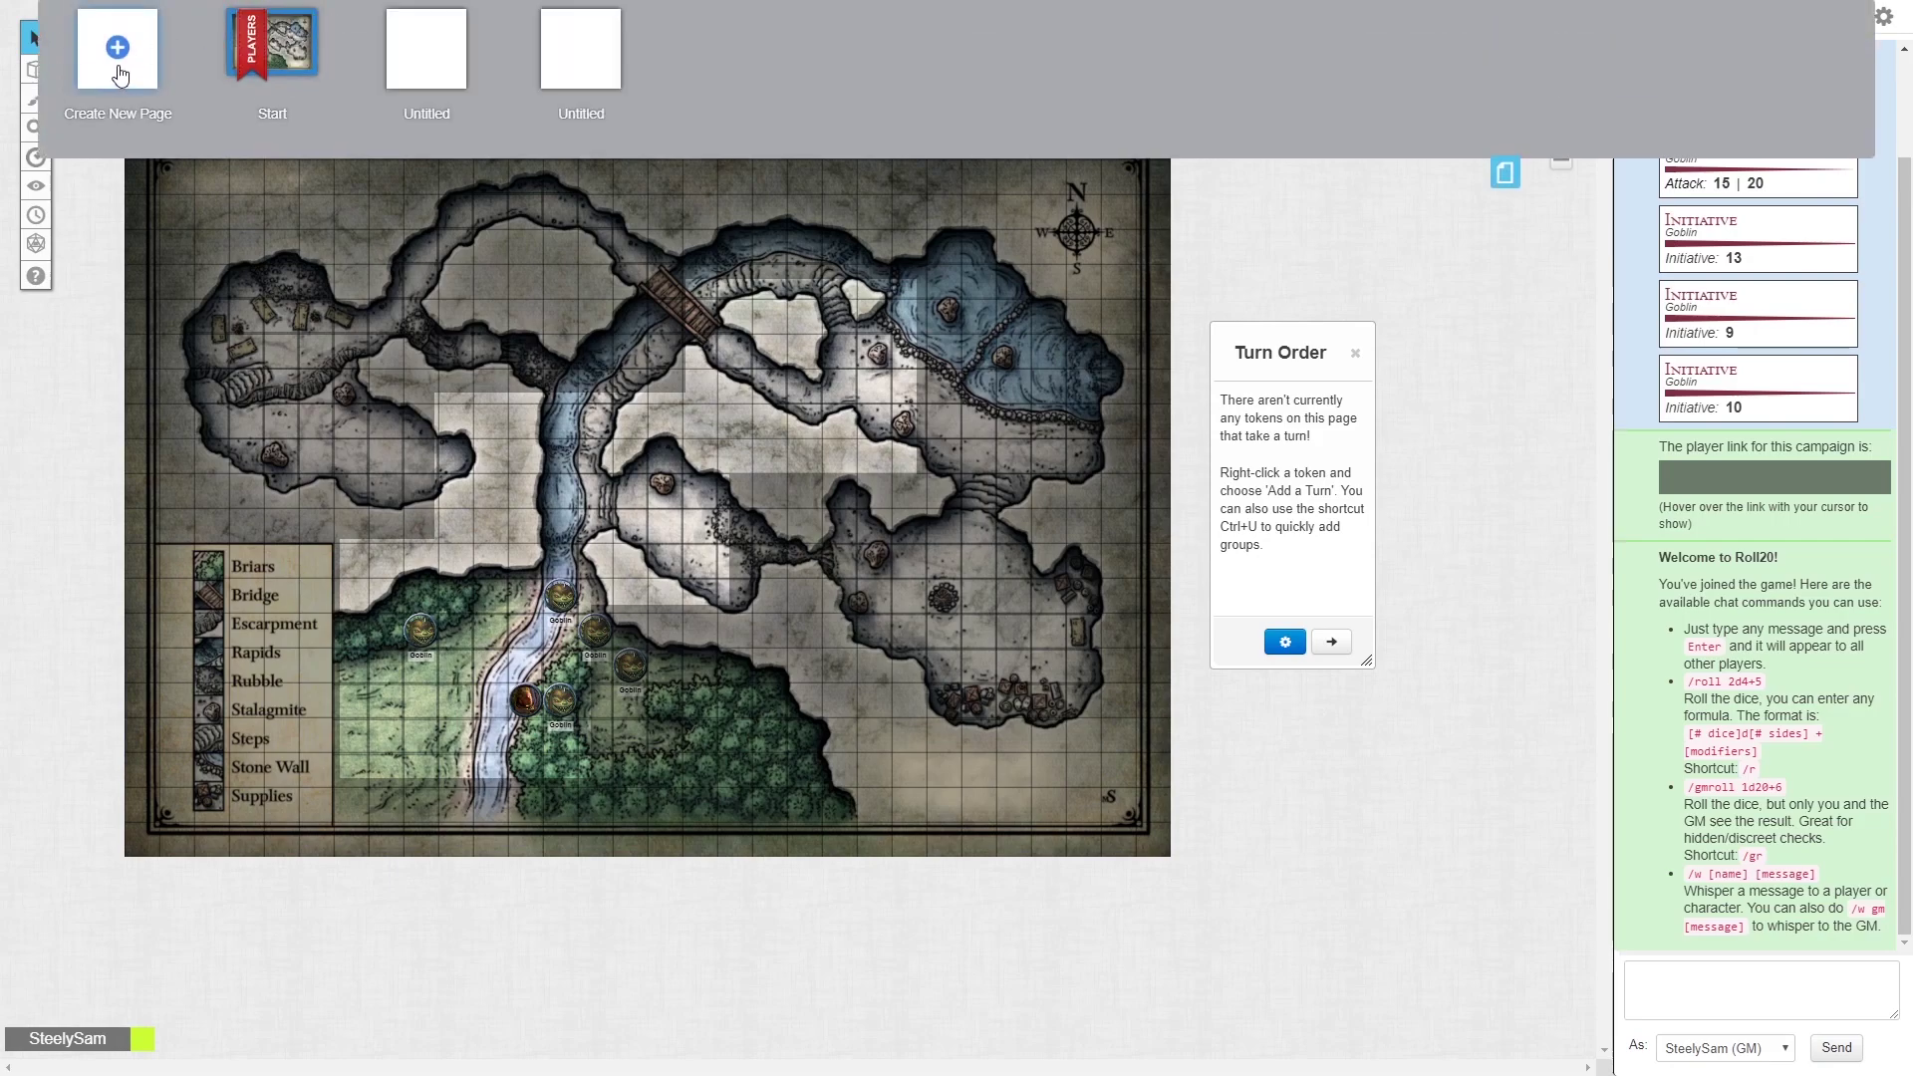
Create a third untitled page and open the first untitled page beside Start
click(118, 77)
click(427, 50)
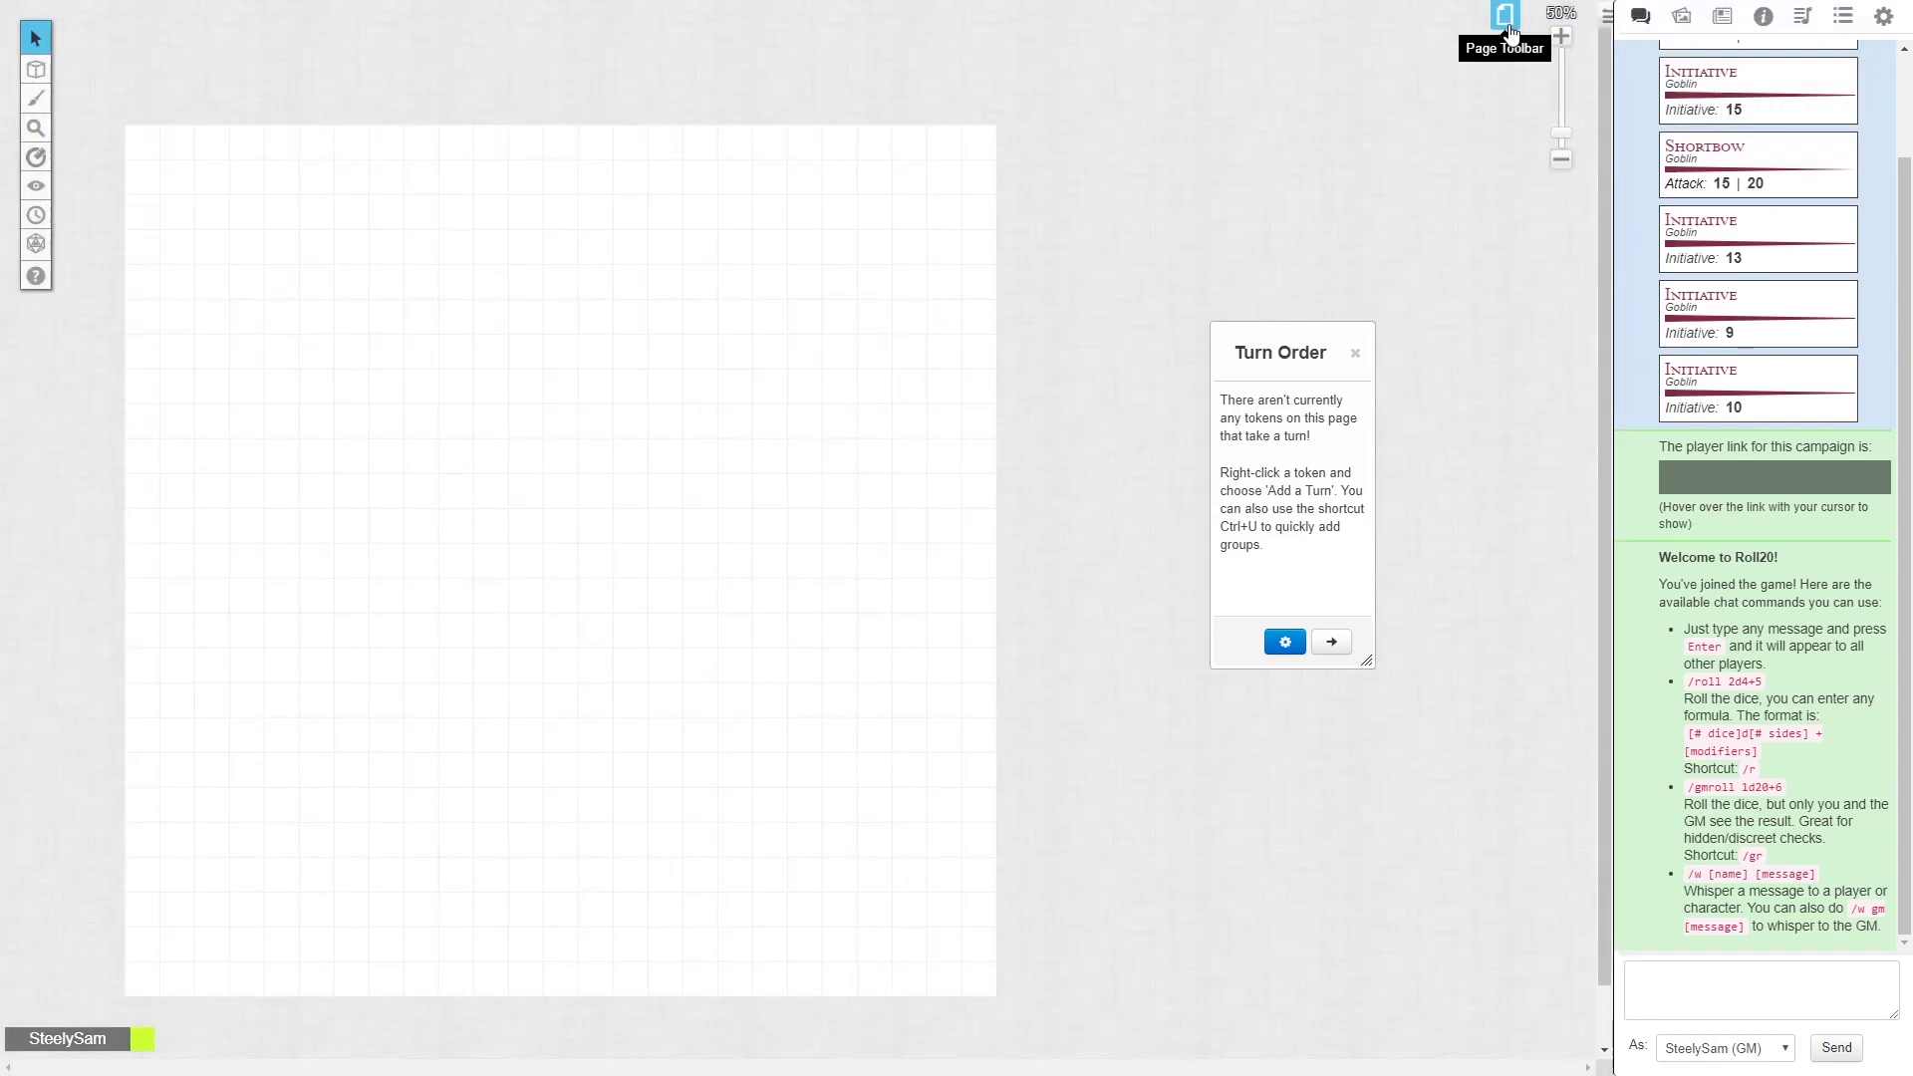
Move the Players ribbon from Start to the first untitled page and re-join as player to view that page
click(1505, 20)
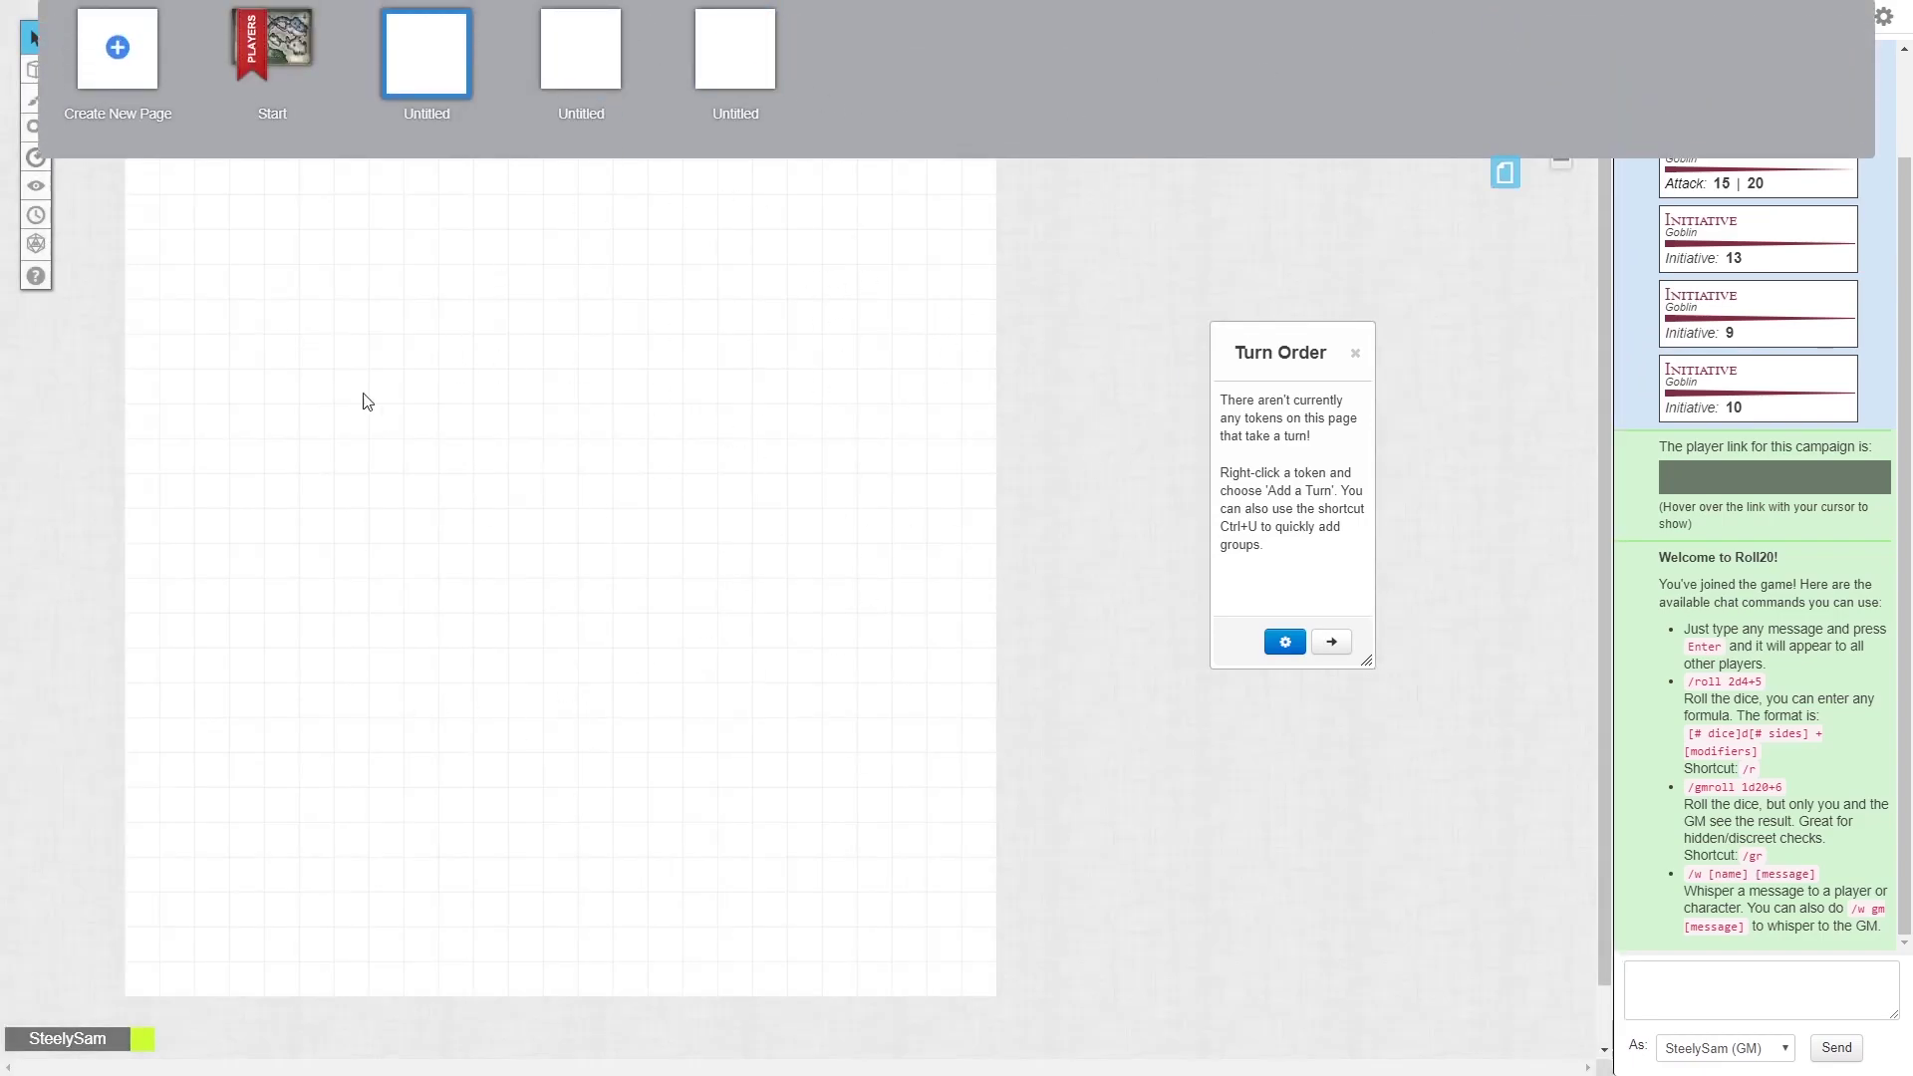
drag(251, 45, 410, 66)
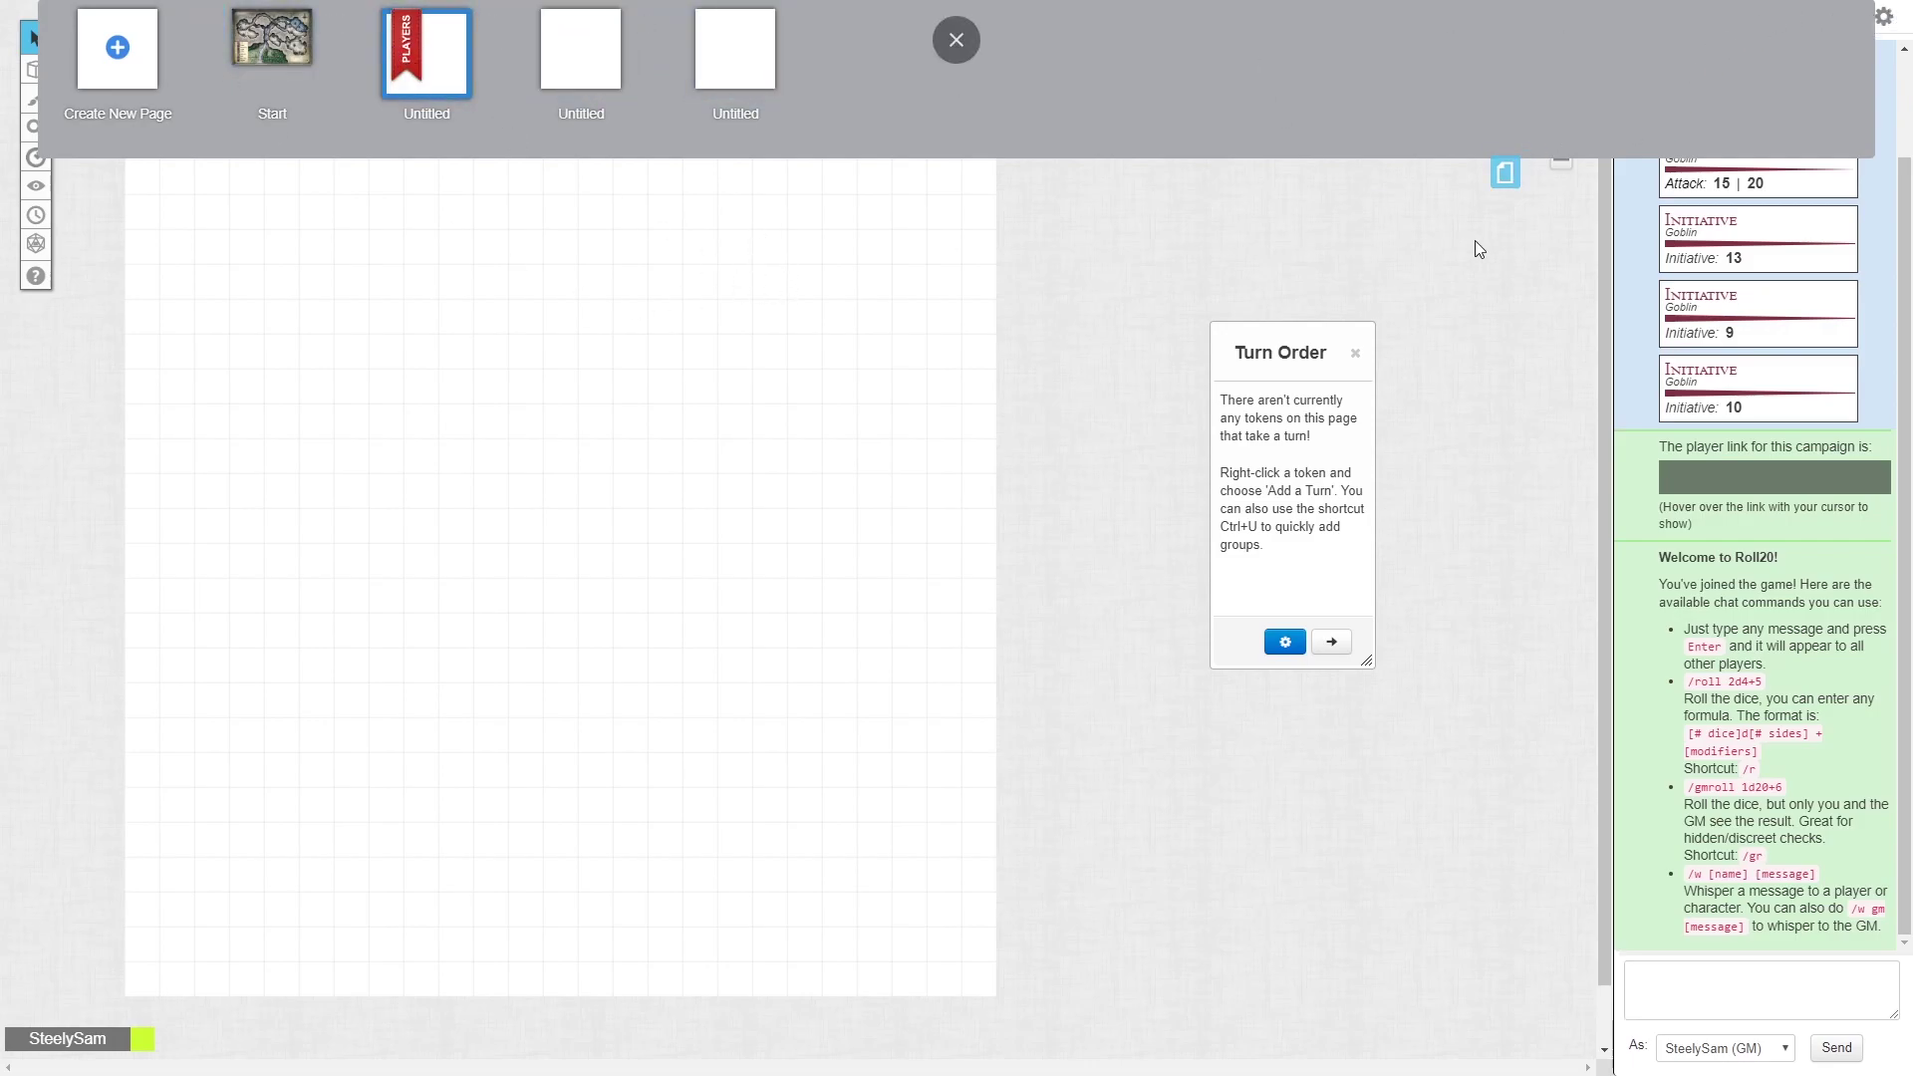
click(1882, 16)
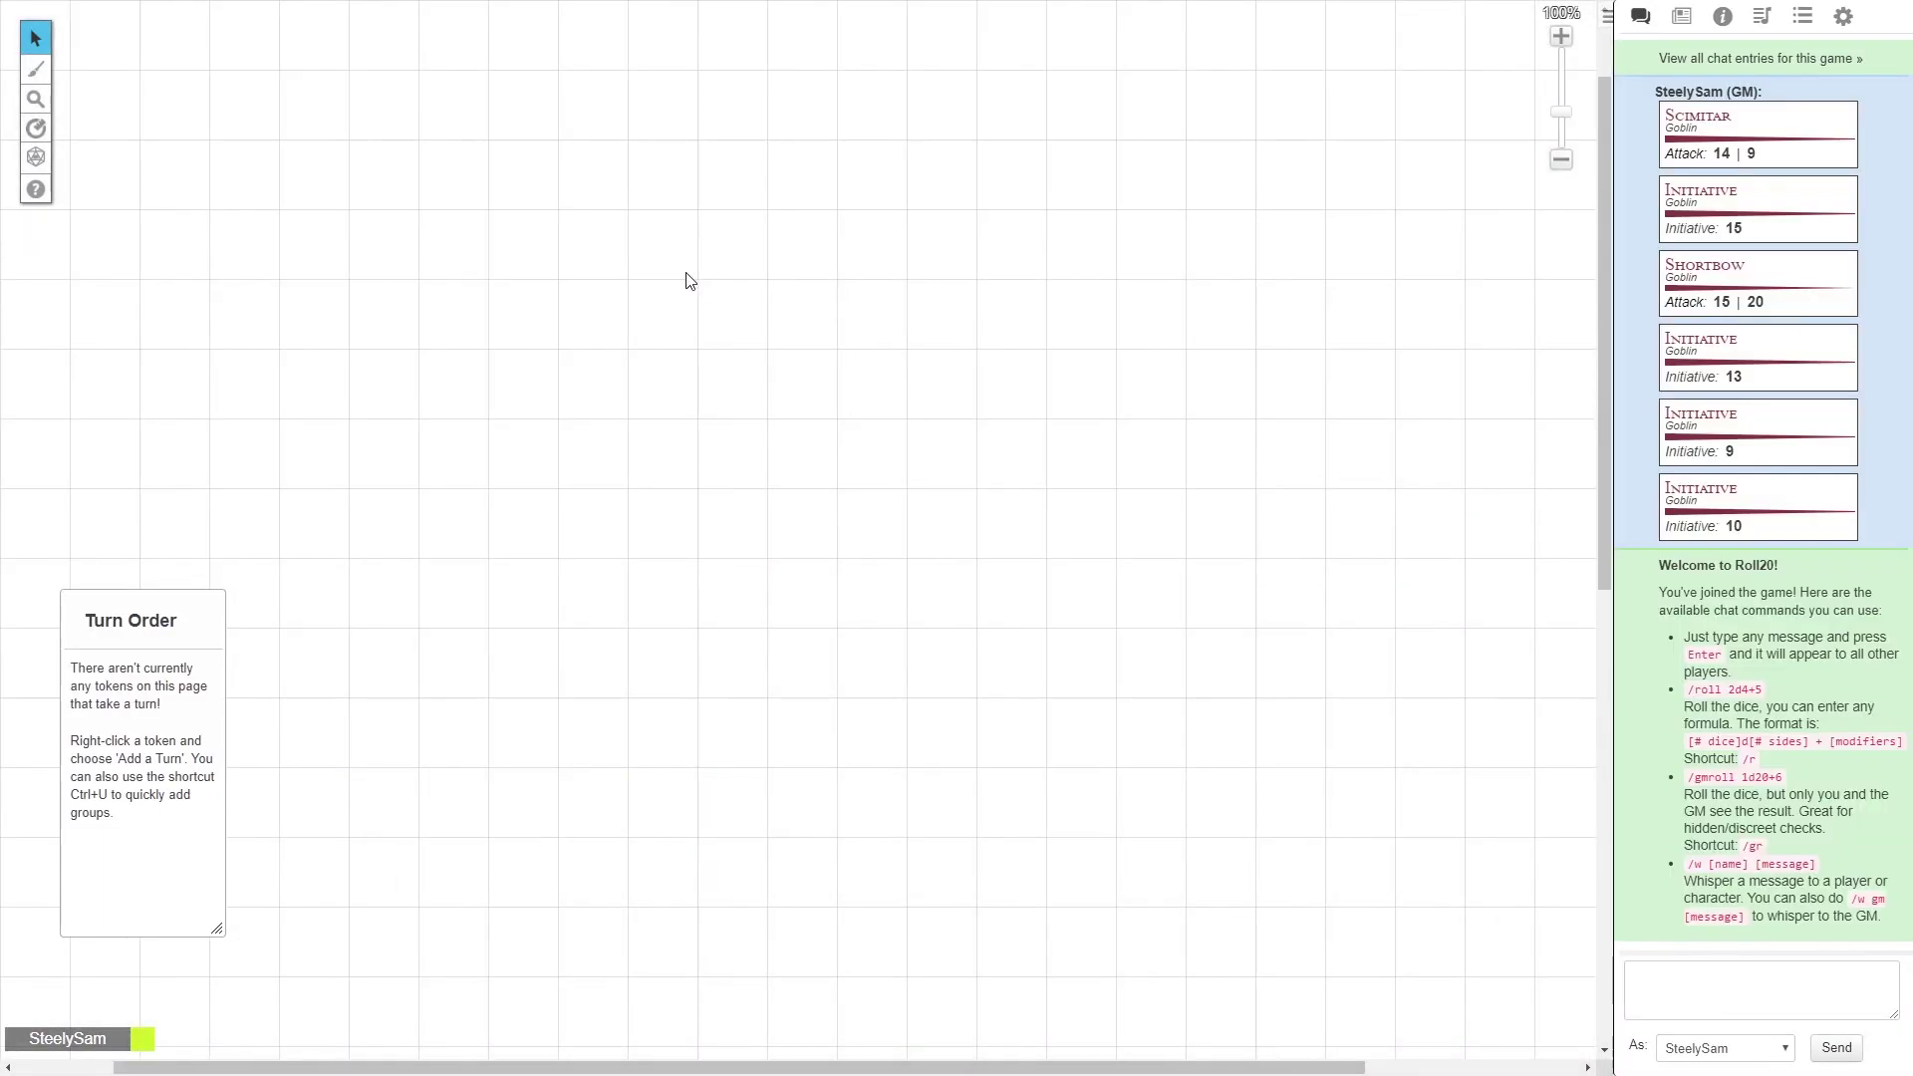
click(1560, 160)
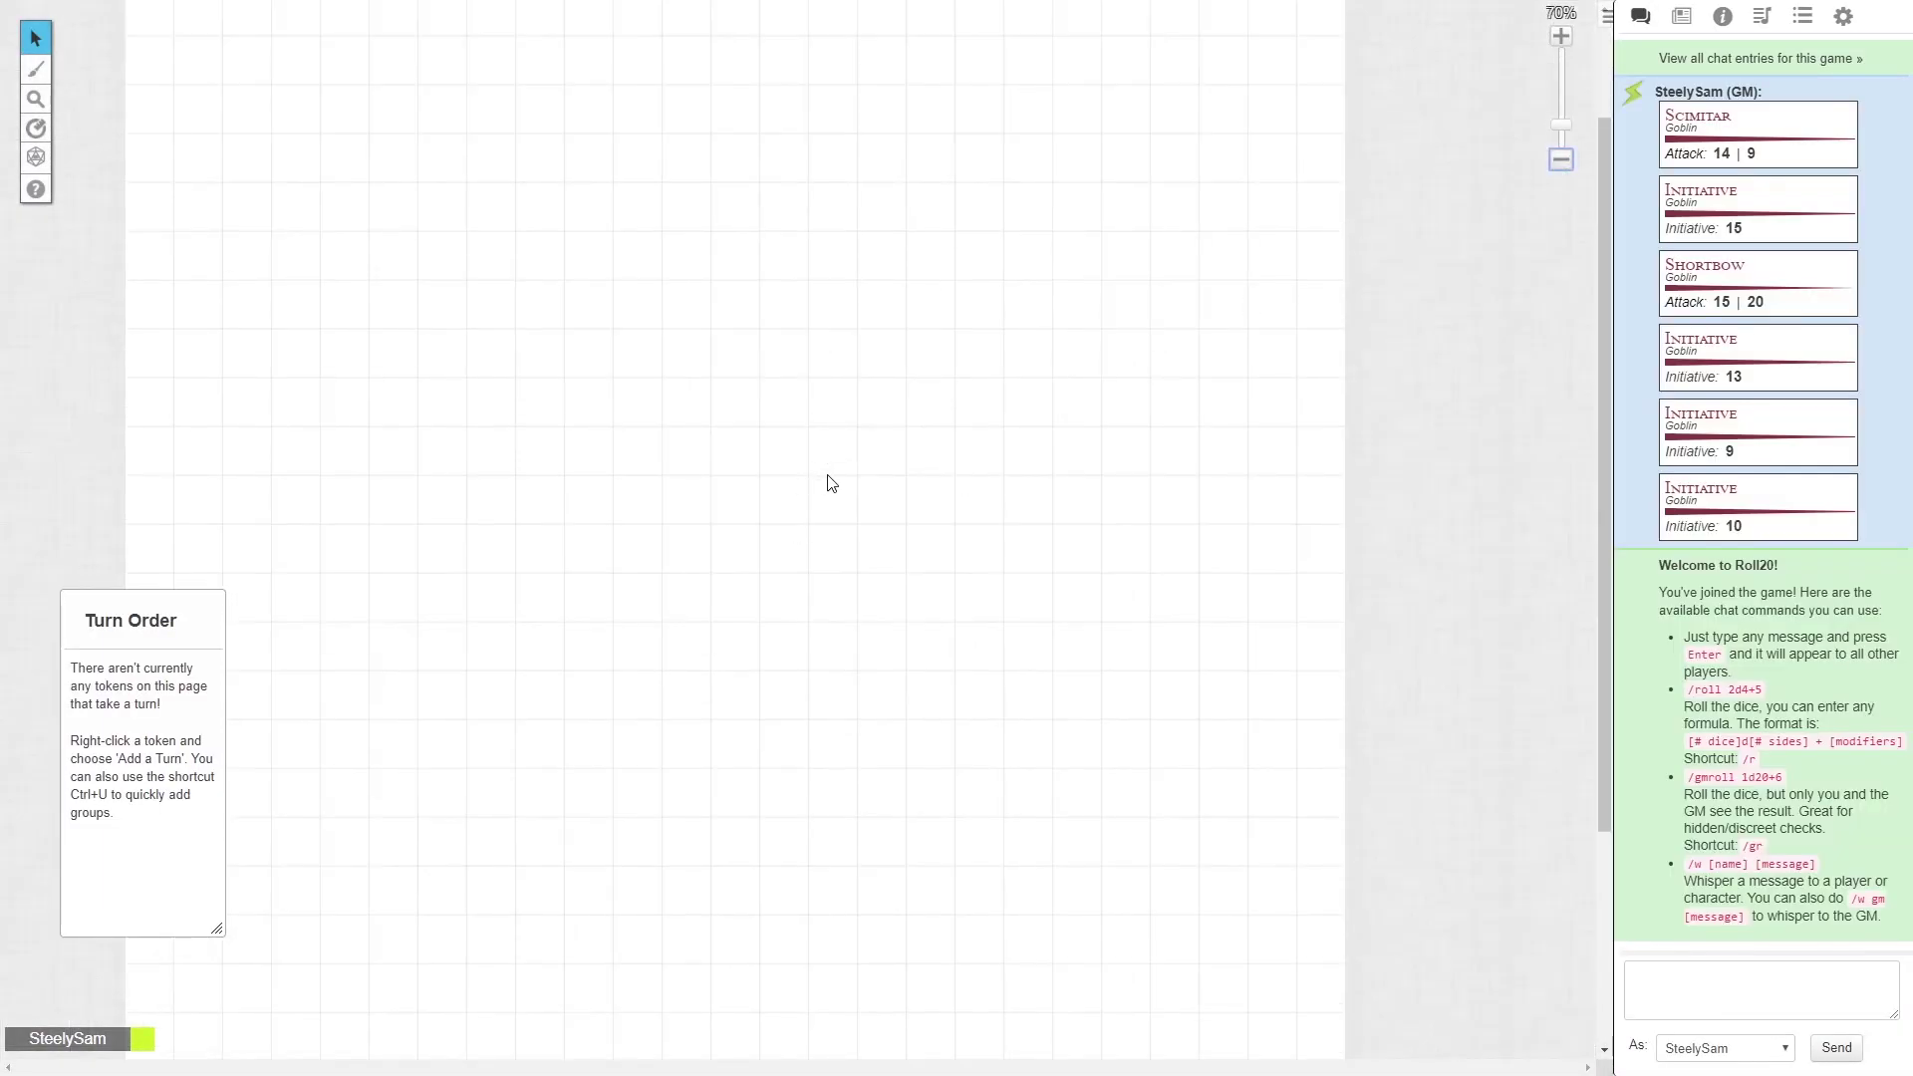
scroll(882, 432, up, 1)
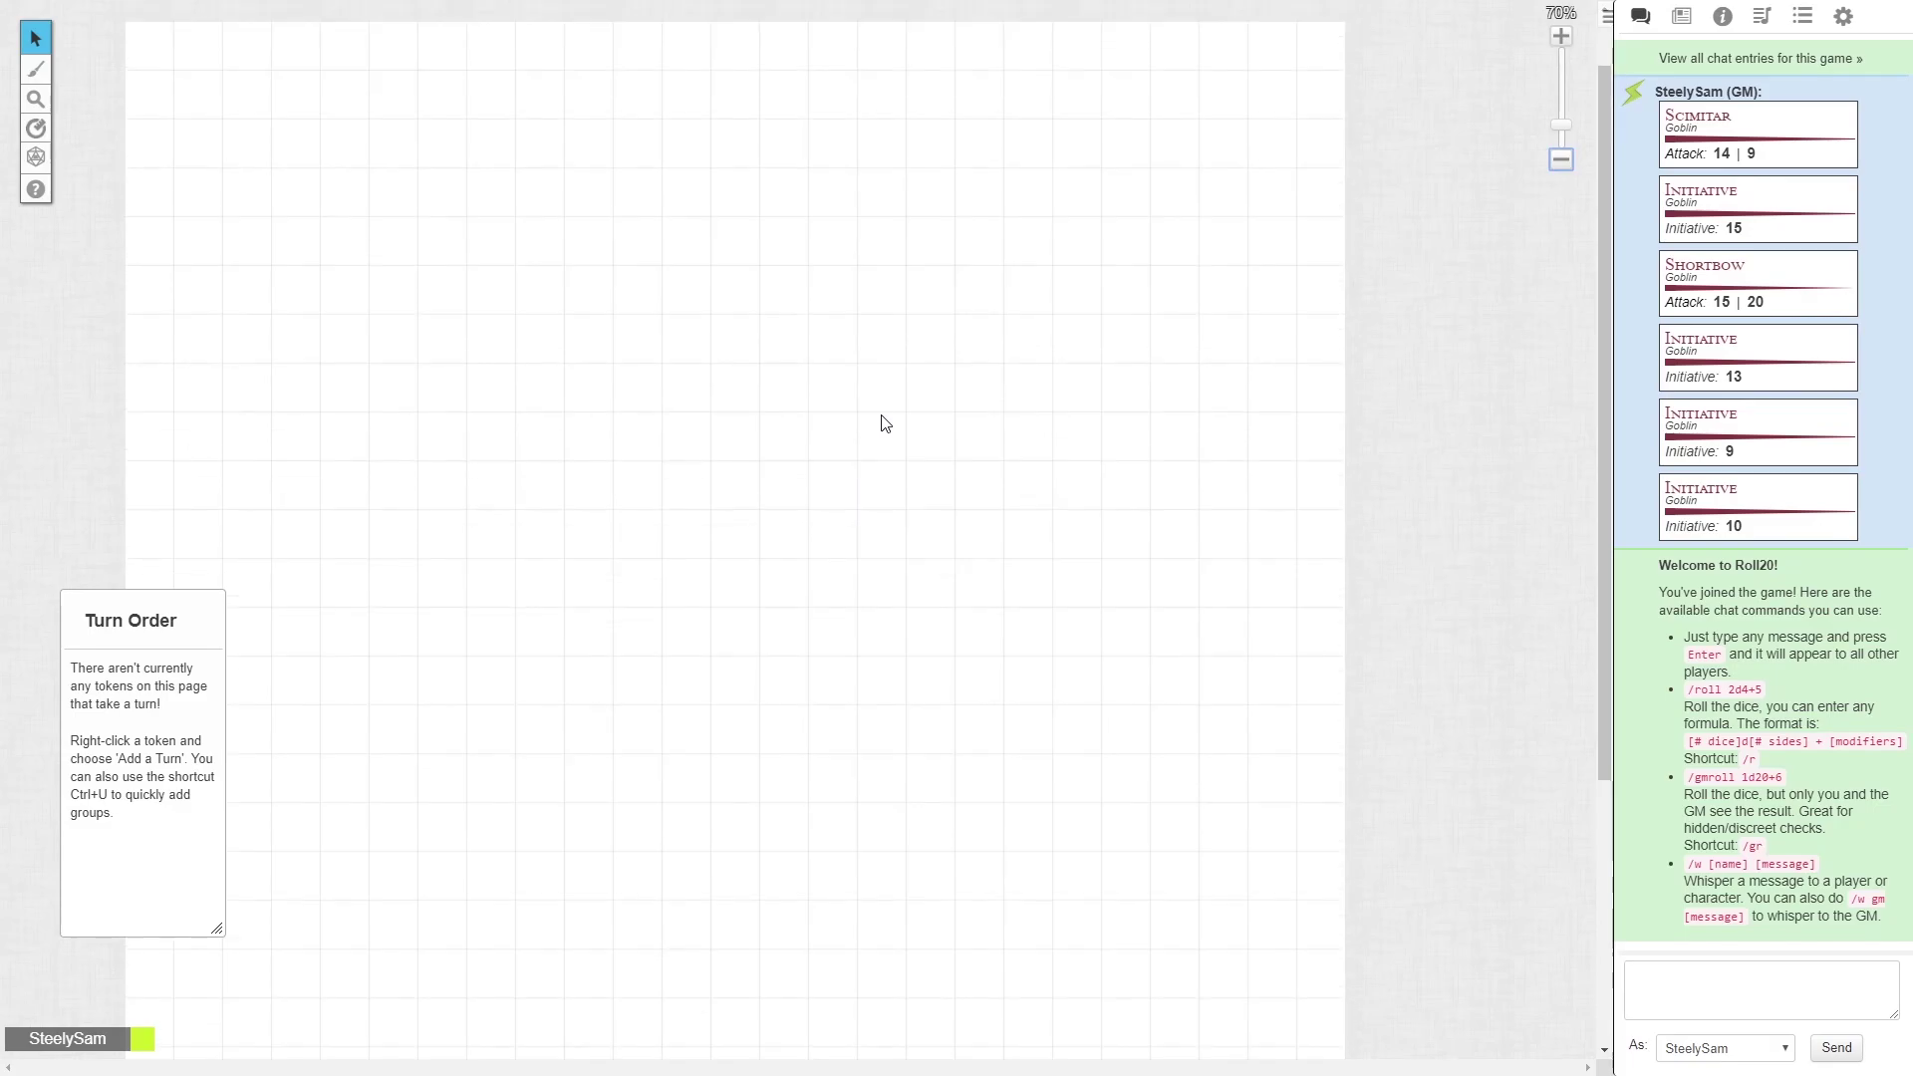
Re-join the game as GM and move the Players ribbon back to the Start page
click(1859, 18)
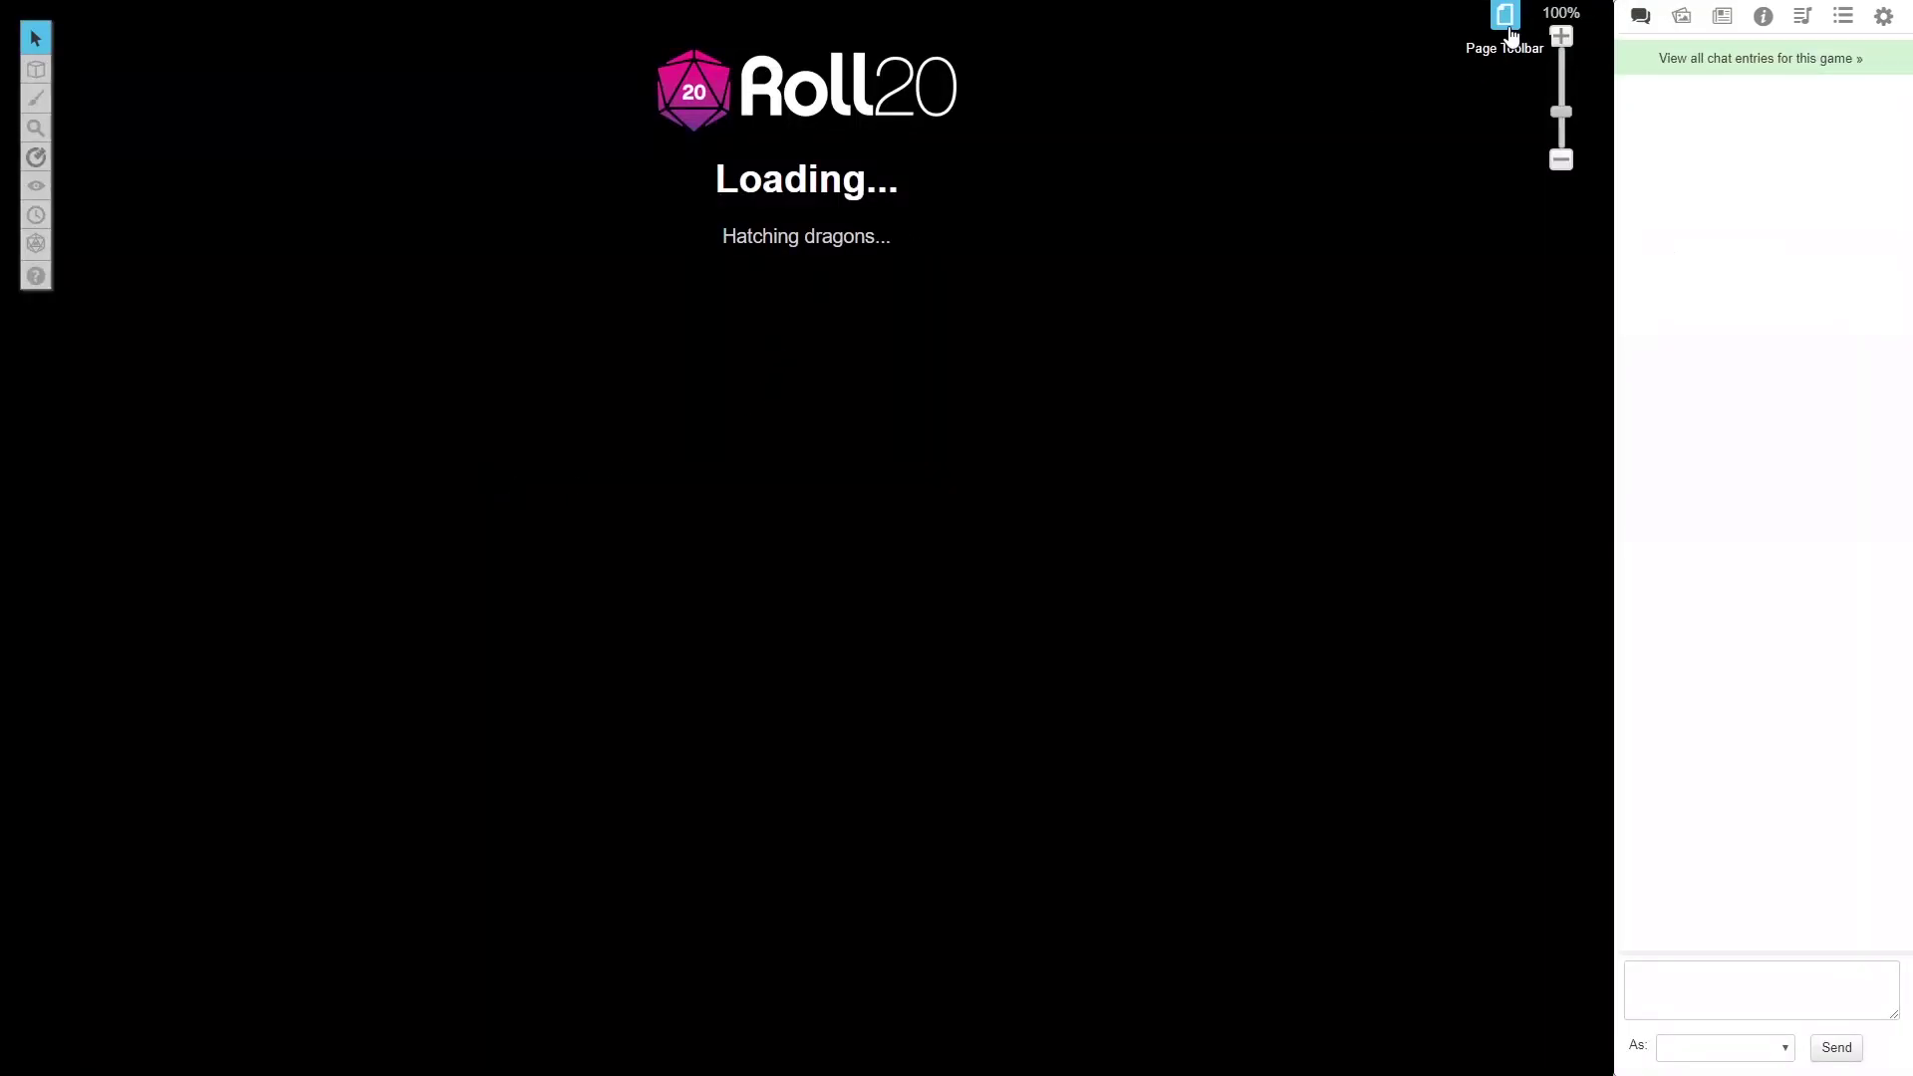
click(1504, 14)
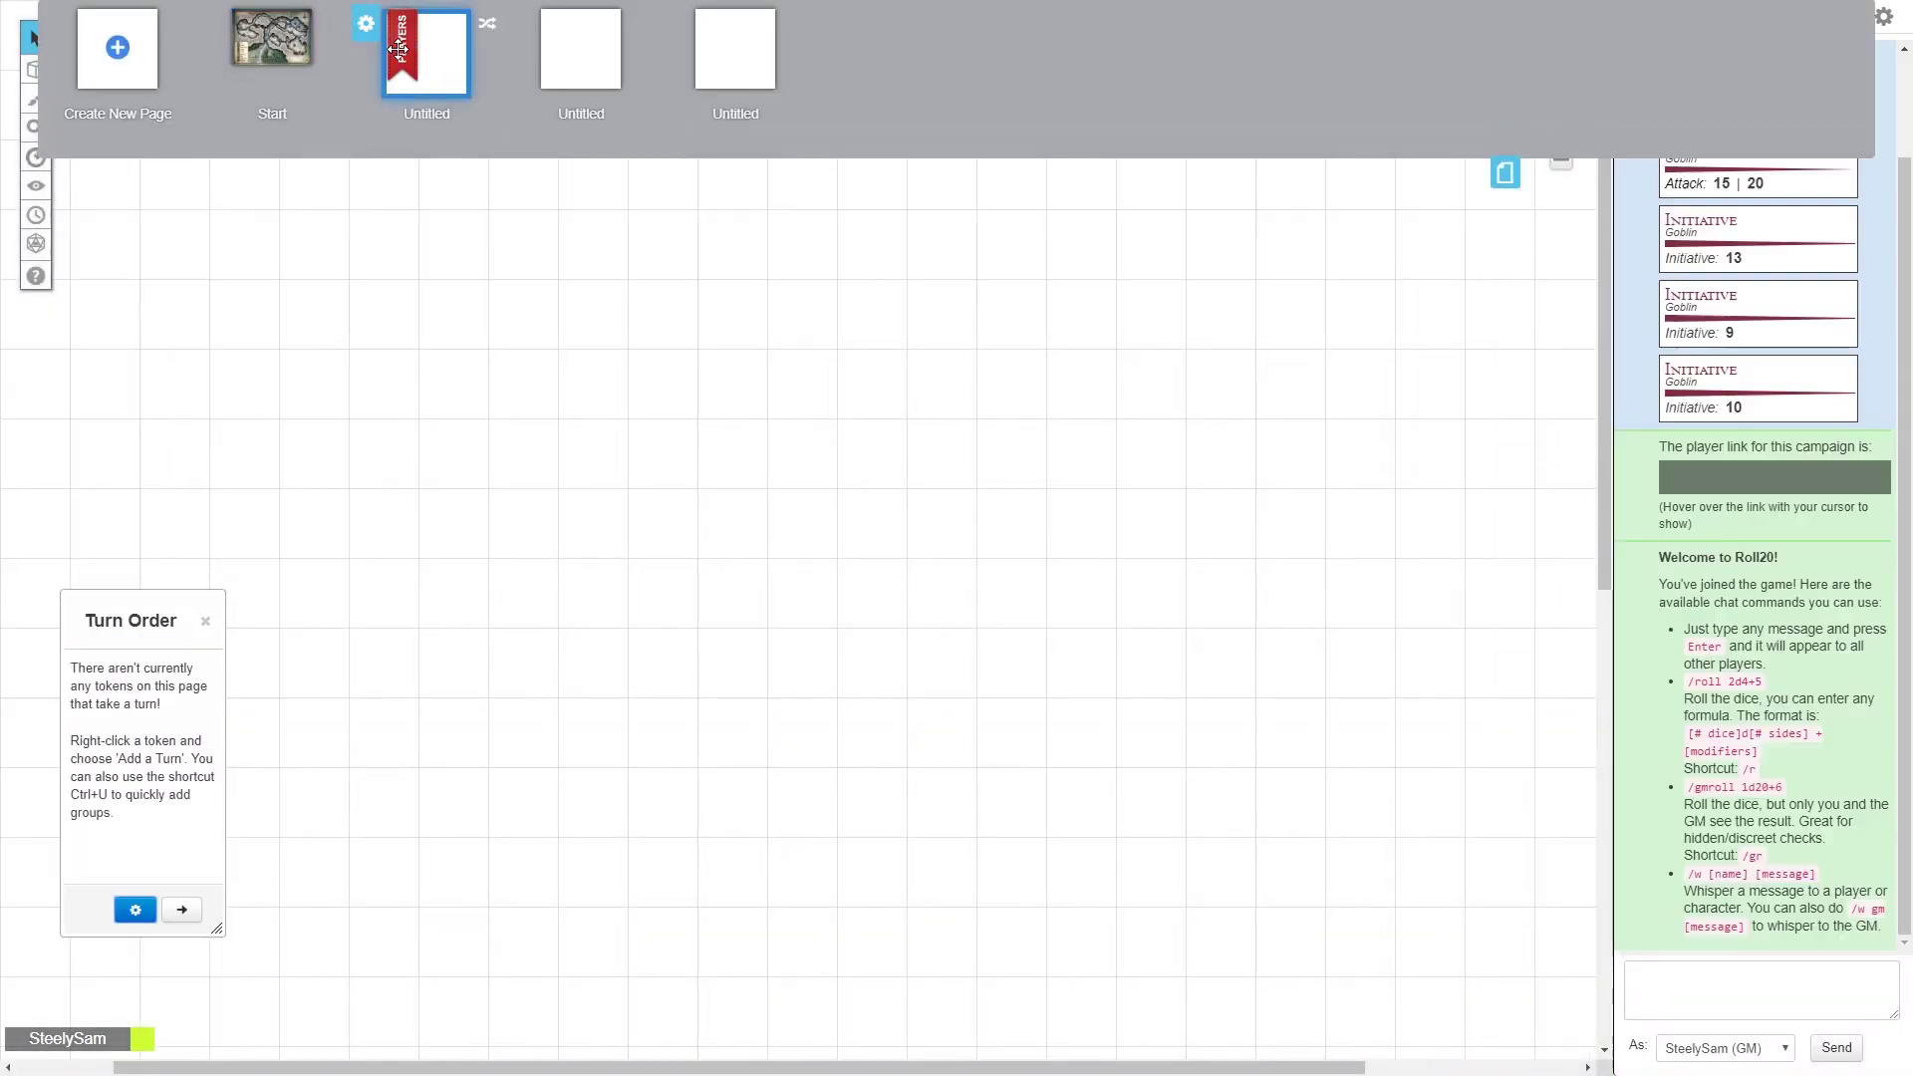
drag(398, 48, 251, 46)
click(1506, 179)
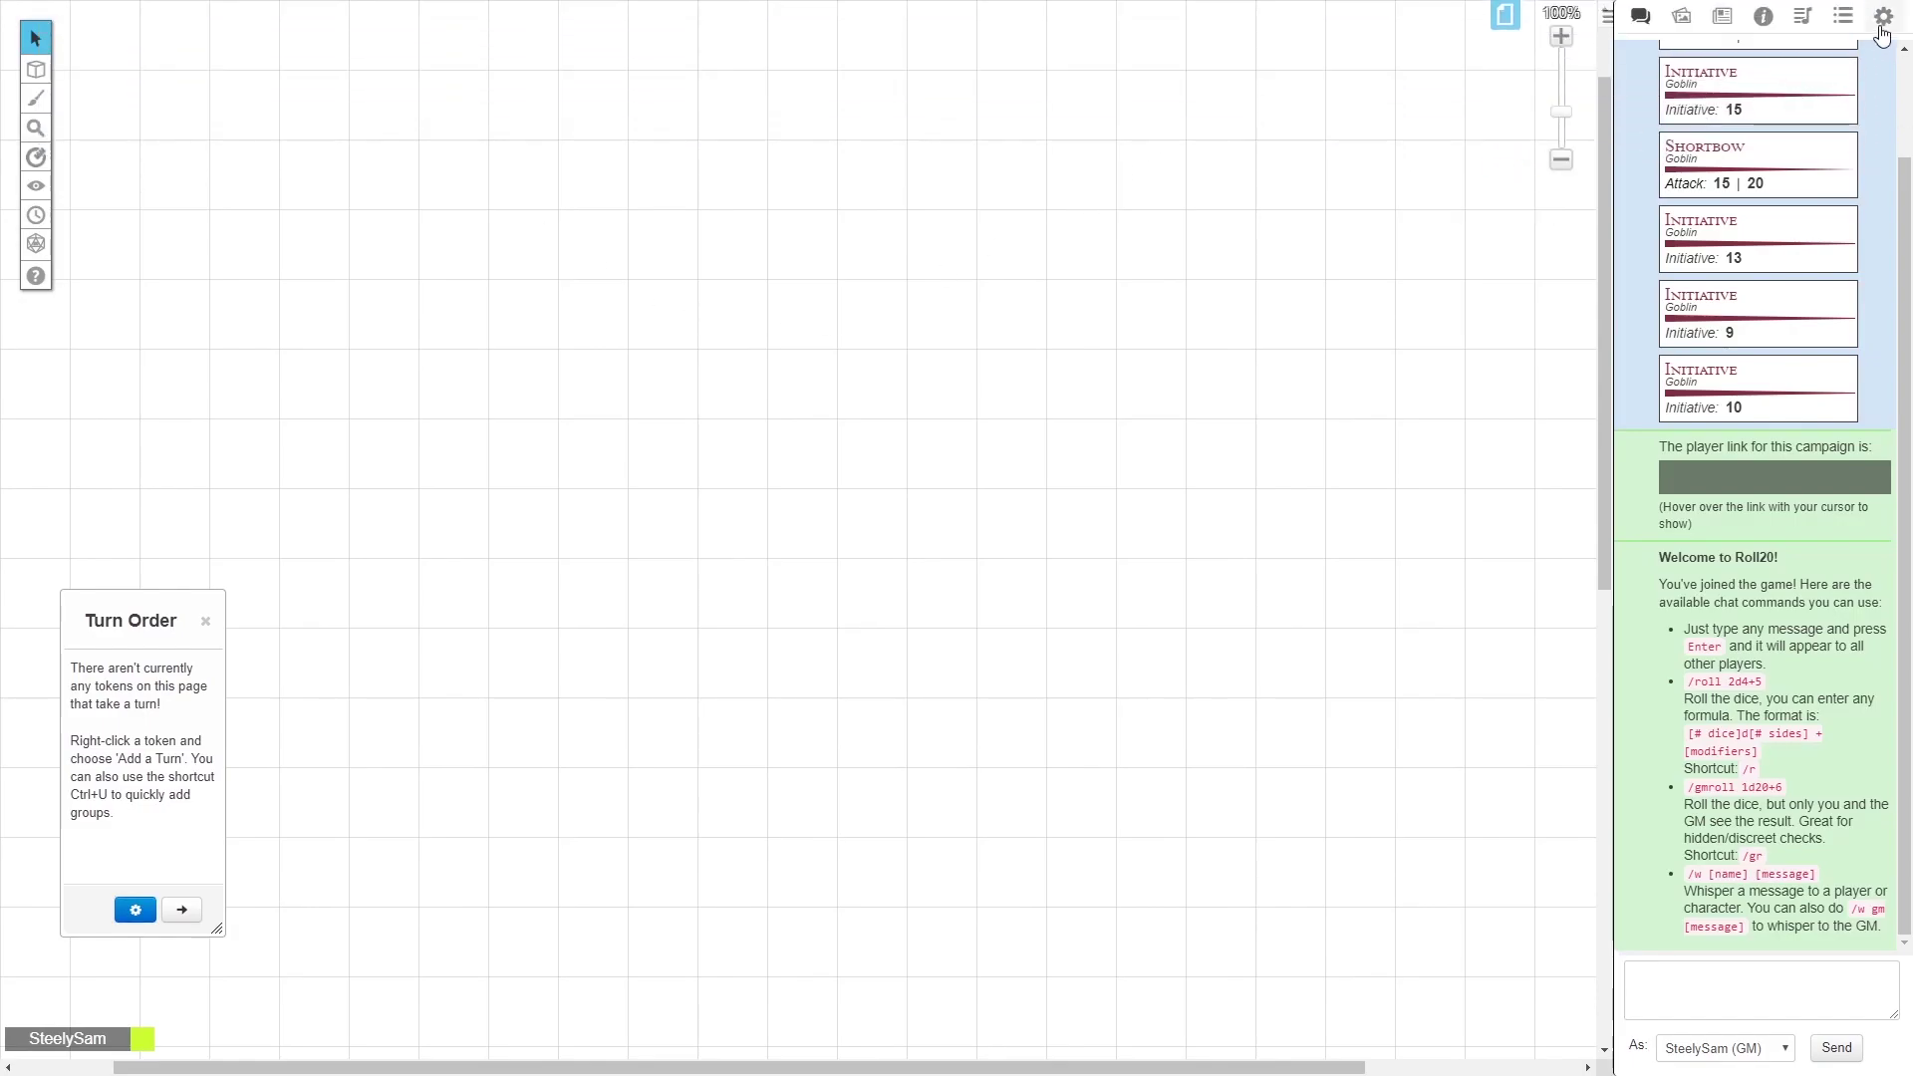
Re-join the game as player to check the page marked by the Players ribbon
click(1883, 16)
click(1853, 60)
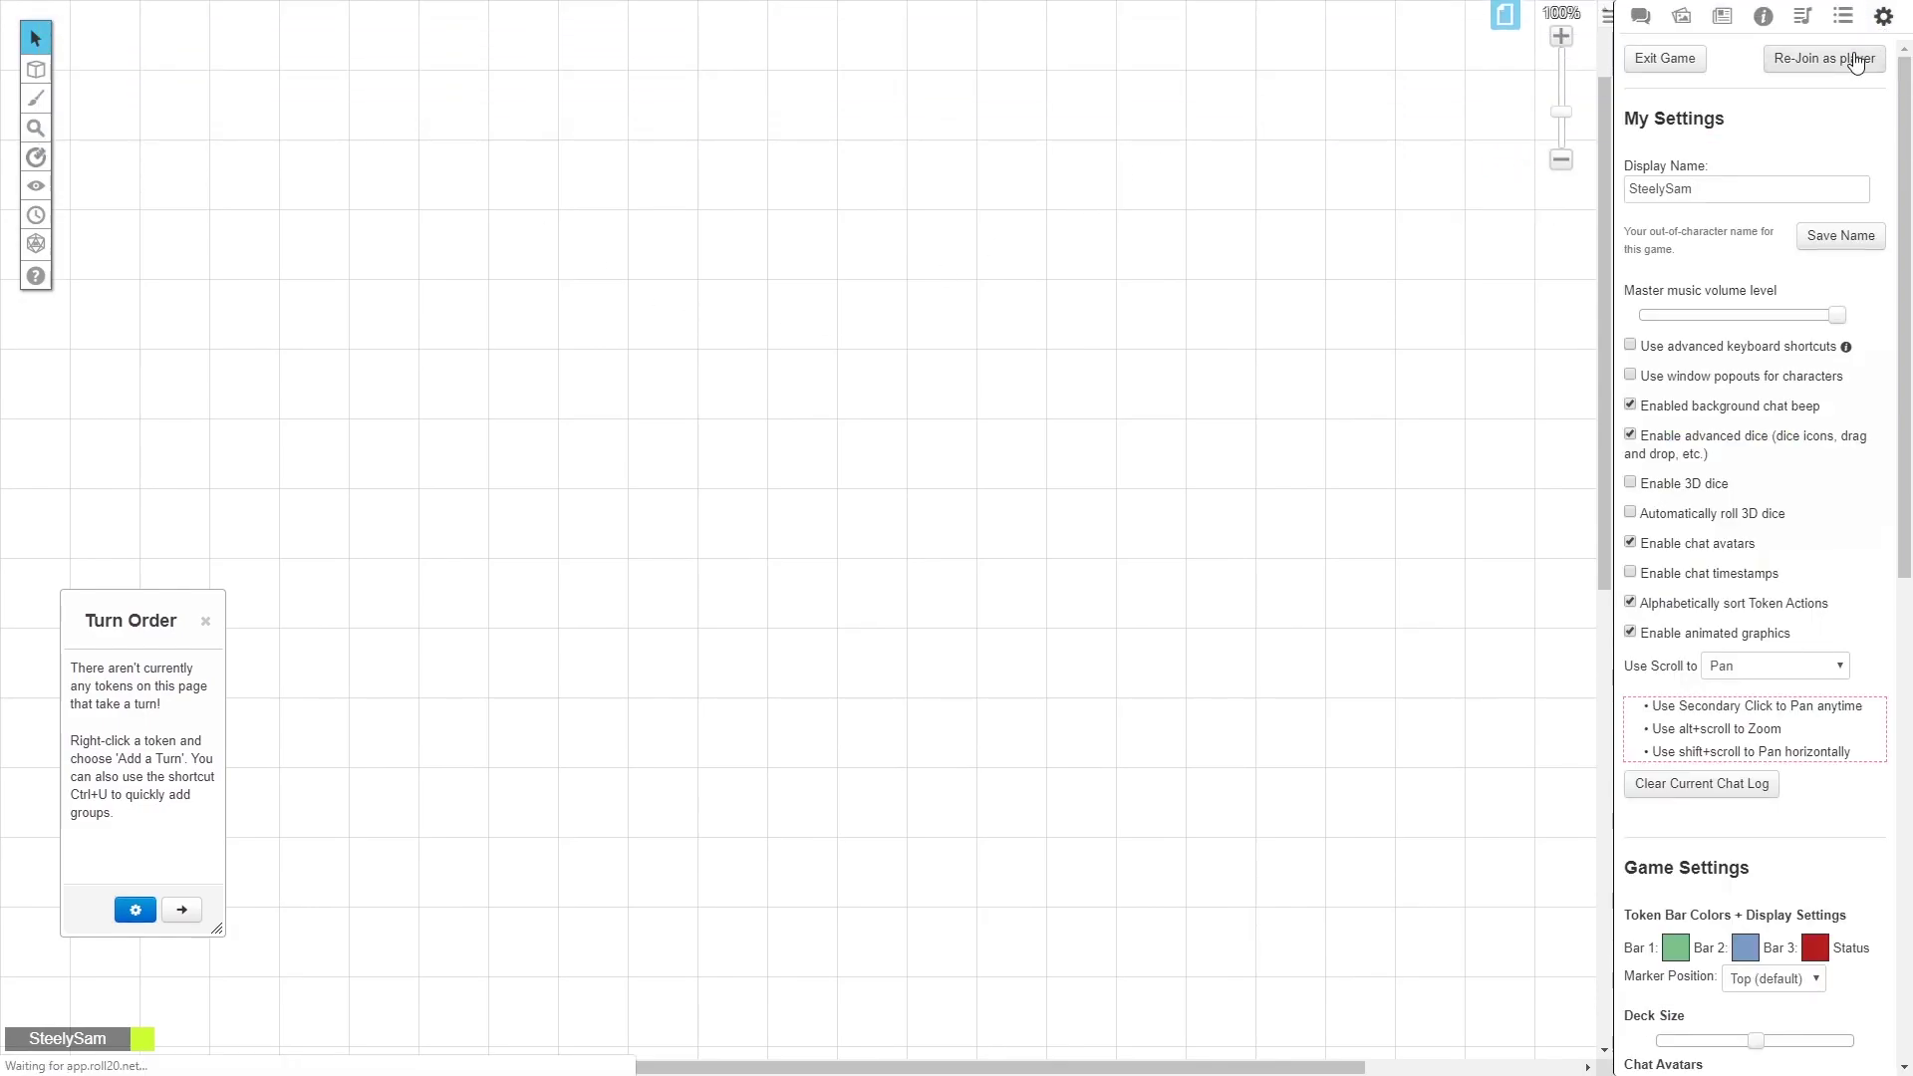